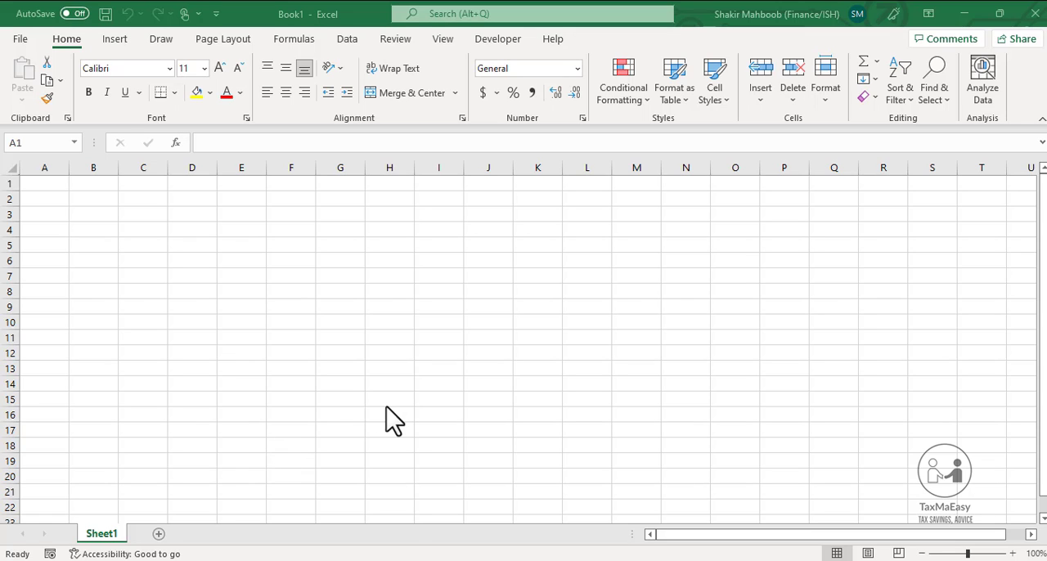
# Add five new worksheets to the workbook, following Sheet1
pyautogui.click(99, 535)
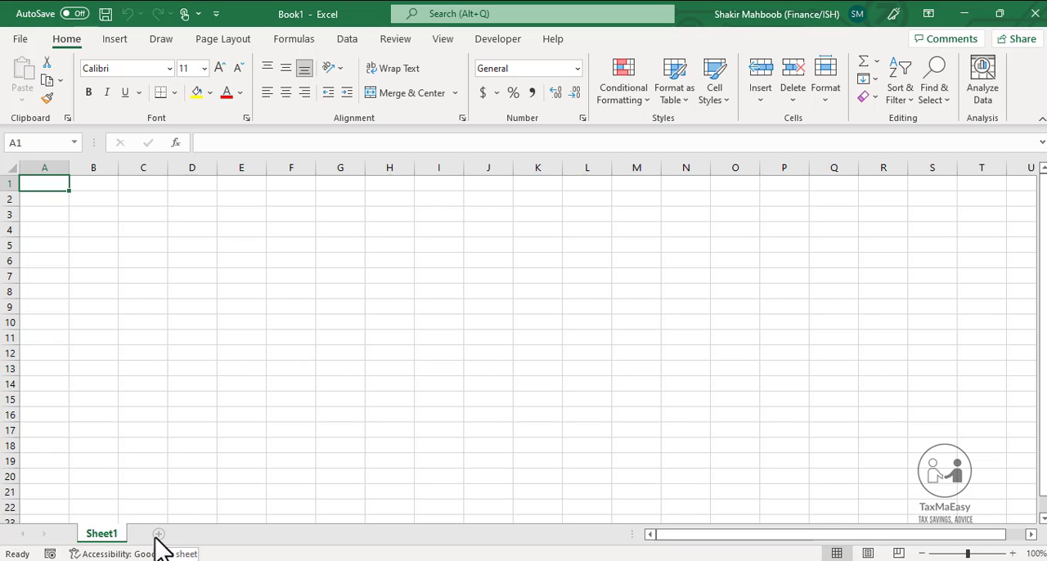
pyautogui.hotkey('shift', 'F11')
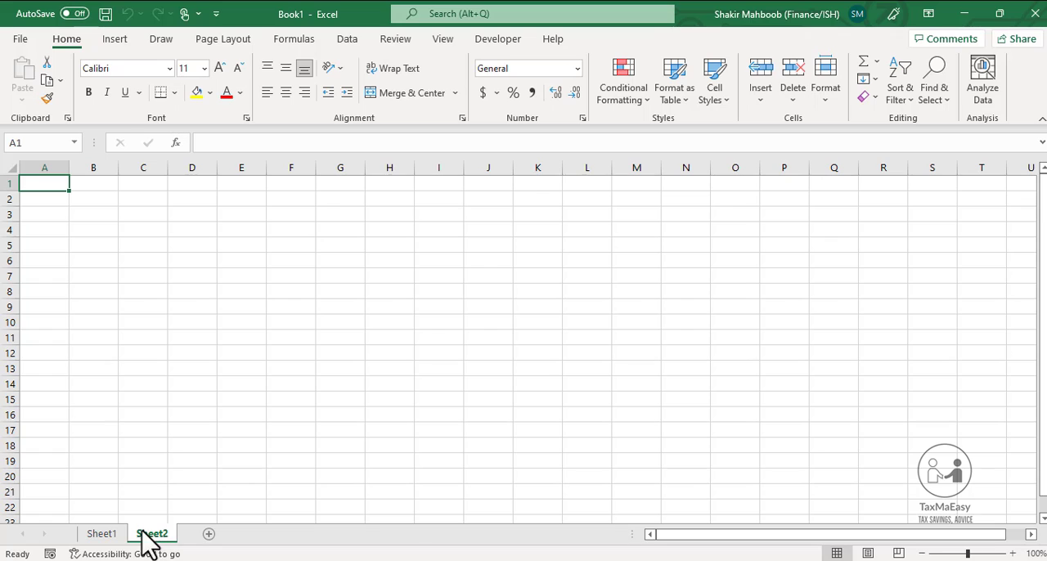
pyautogui.click(208, 533)
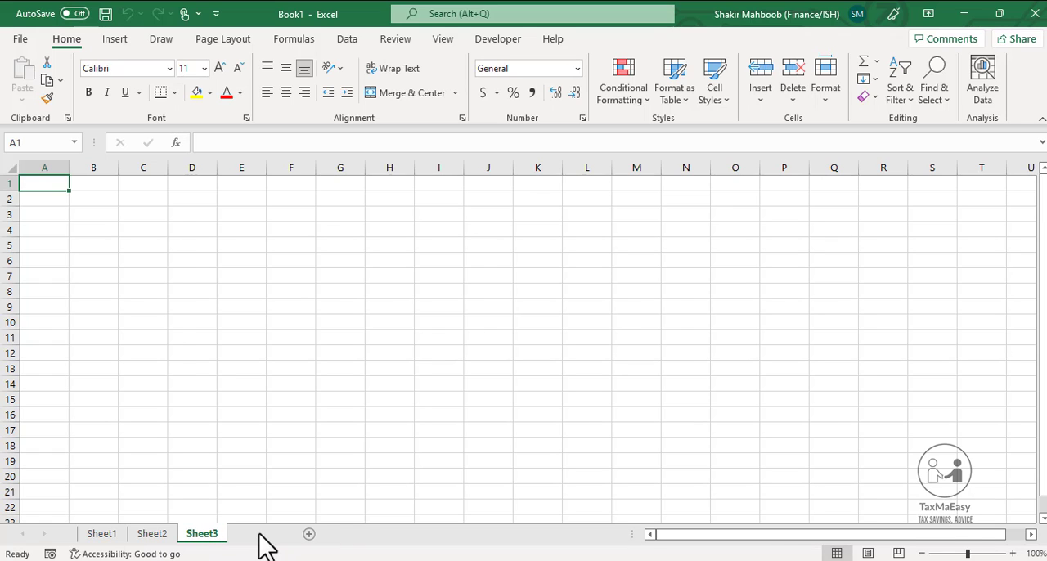
pyautogui.click(260, 534)
pyautogui.click(310, 534)
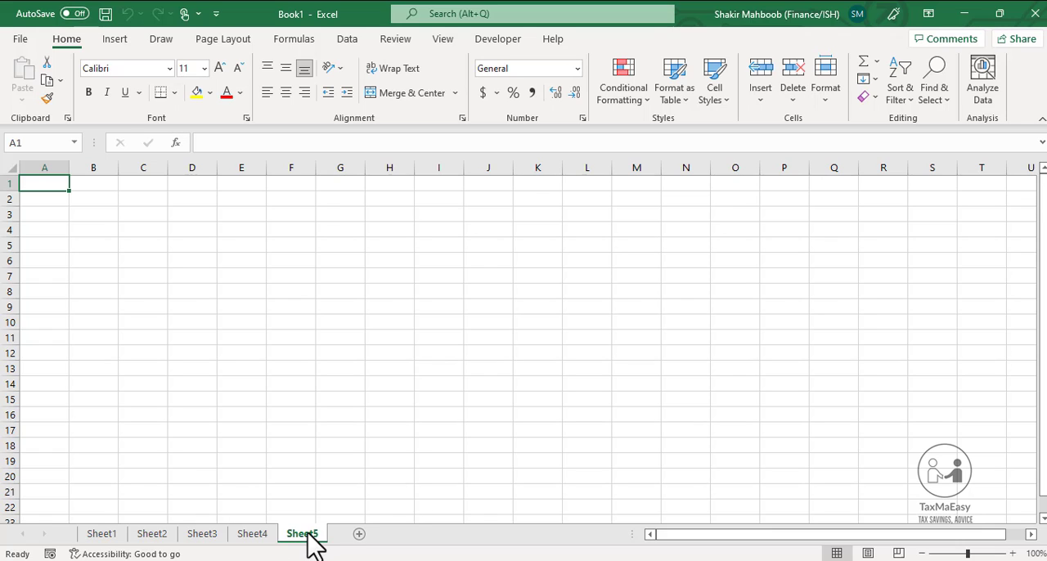
pyautogui.click(365, 533)
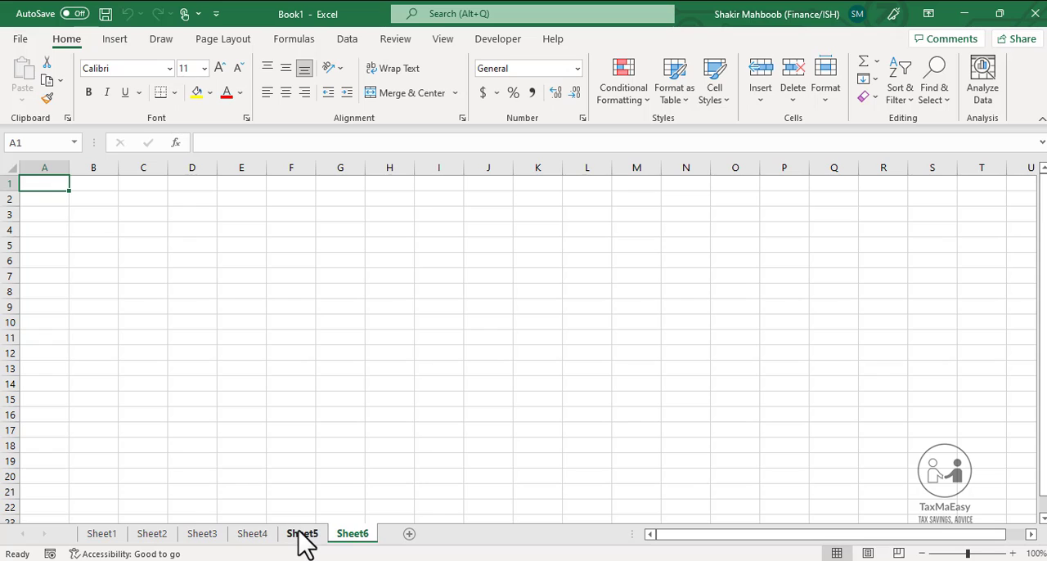
# Move Sheet5 to the front of the worksheet order, ahead of Sheet1
pyautogui.click(300, 531)
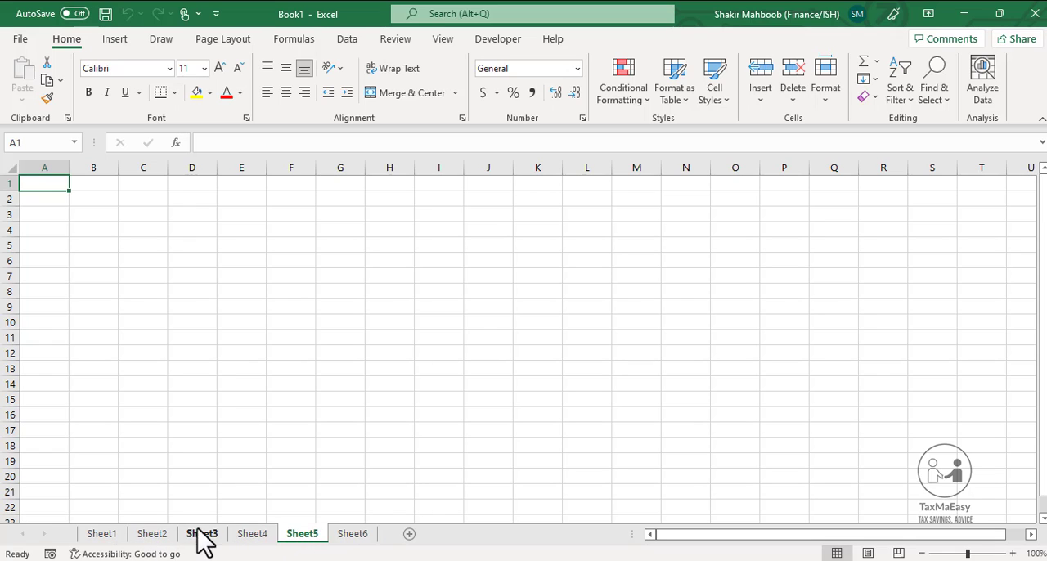
pyautogui.moveTo(307, 540)
pyautogui.mouseDown()
pyautogui.moveTo(265, 506)
pyautogui.moveTo(113, 502)
pyautogui.mouseUp()
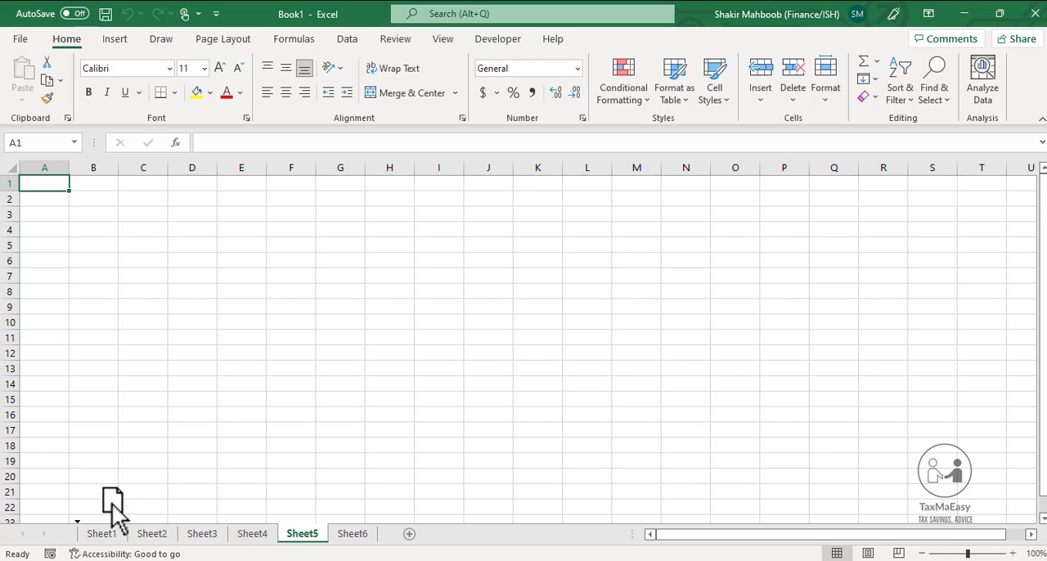
pyautogui.moveTo(113, 502); pyautogui.dragTo(85, 517)
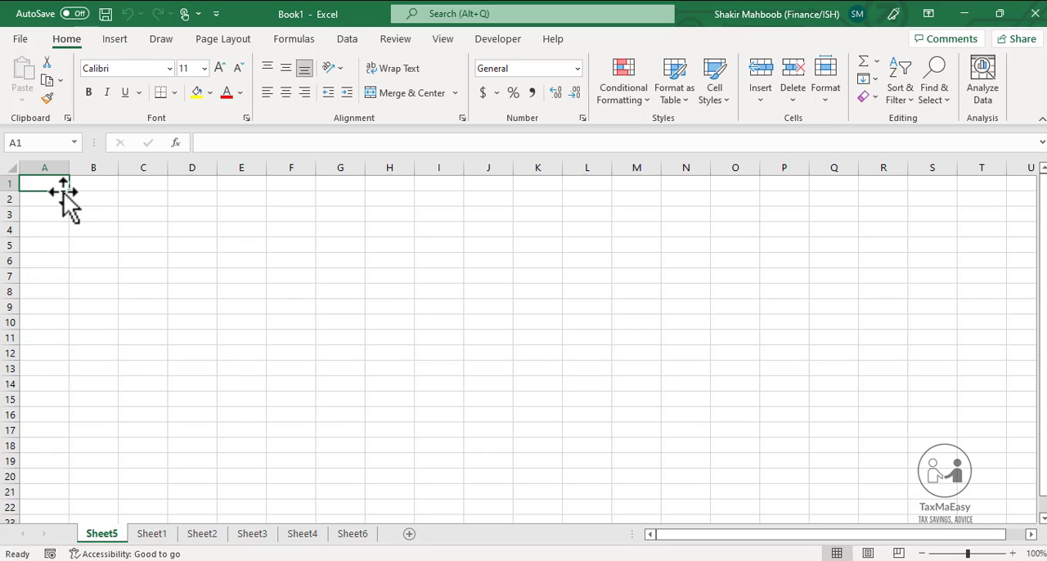
pyautogui.press('Down')
pyautogui.press('Down')
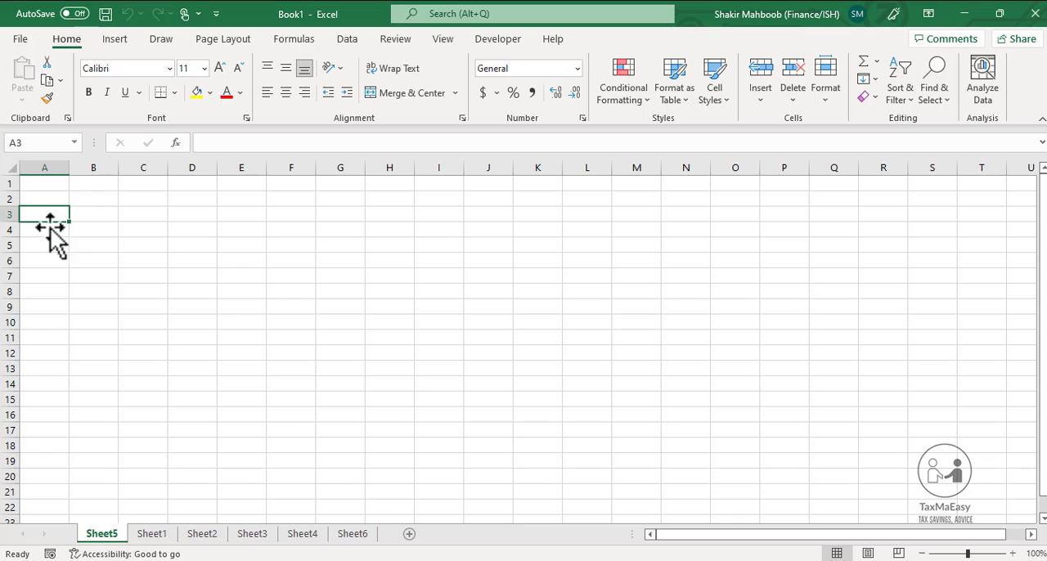
pyautogui.press('Up')
pyautogui.press('Up')
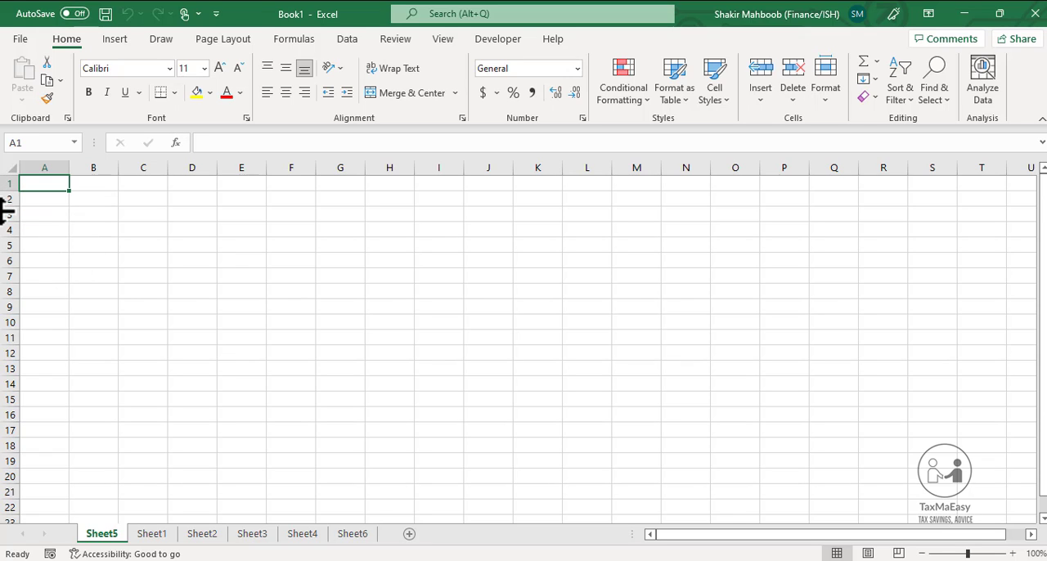
pyautogui.press('Down')
pyautogui.press('Right')
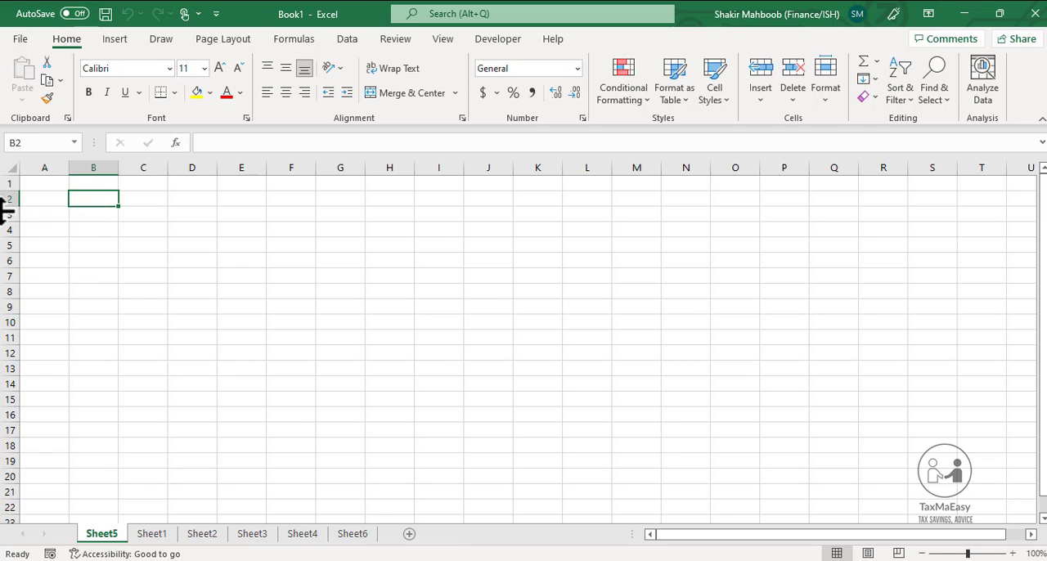
pyautogui.press('Down')
pyautogui.press('Right')
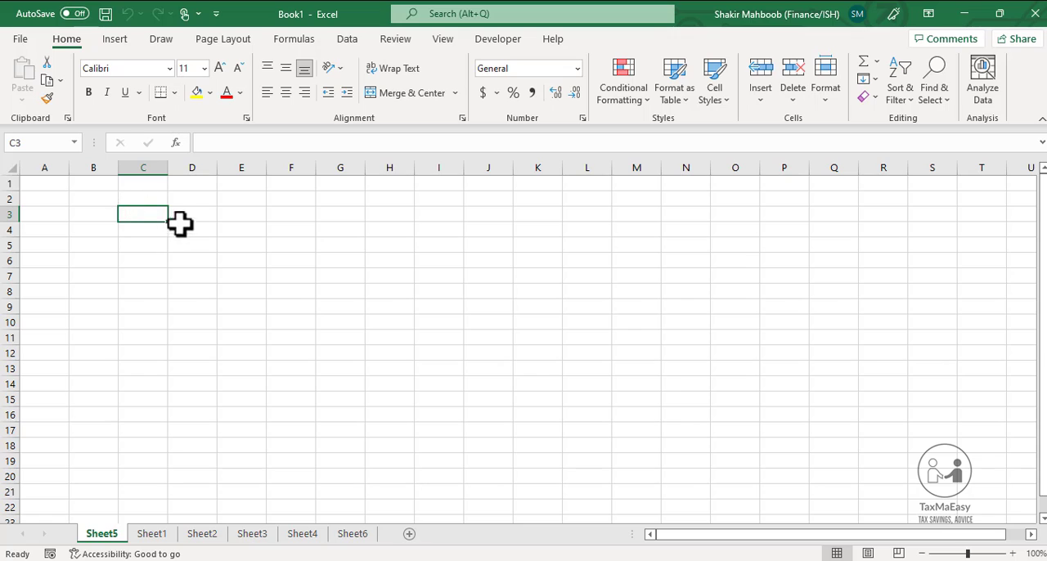
pyautogui.press('Right')
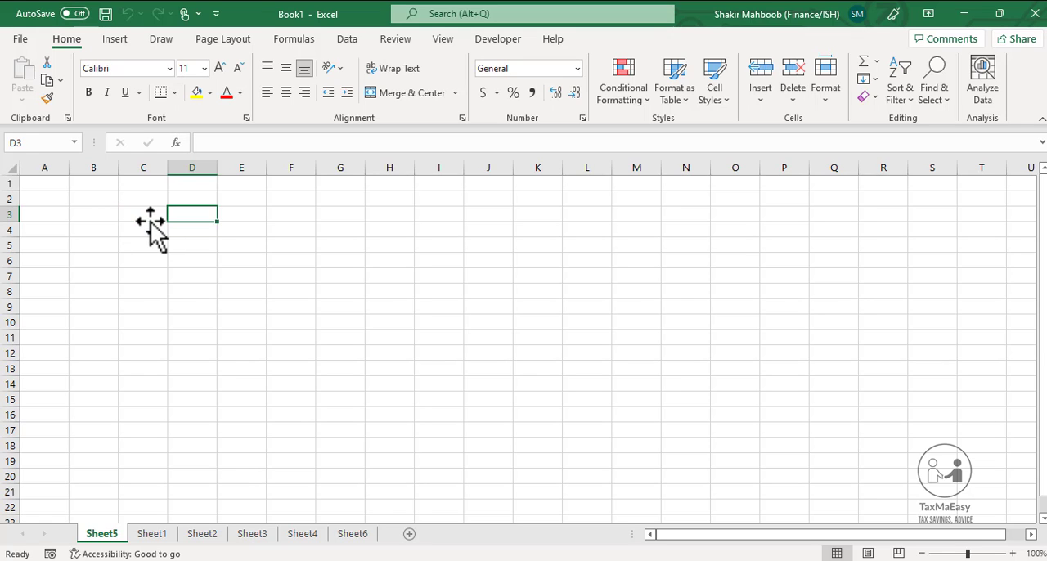
pyautogui.press('Right')
pyautogui.press('Right')
pyautogui.press('Down')
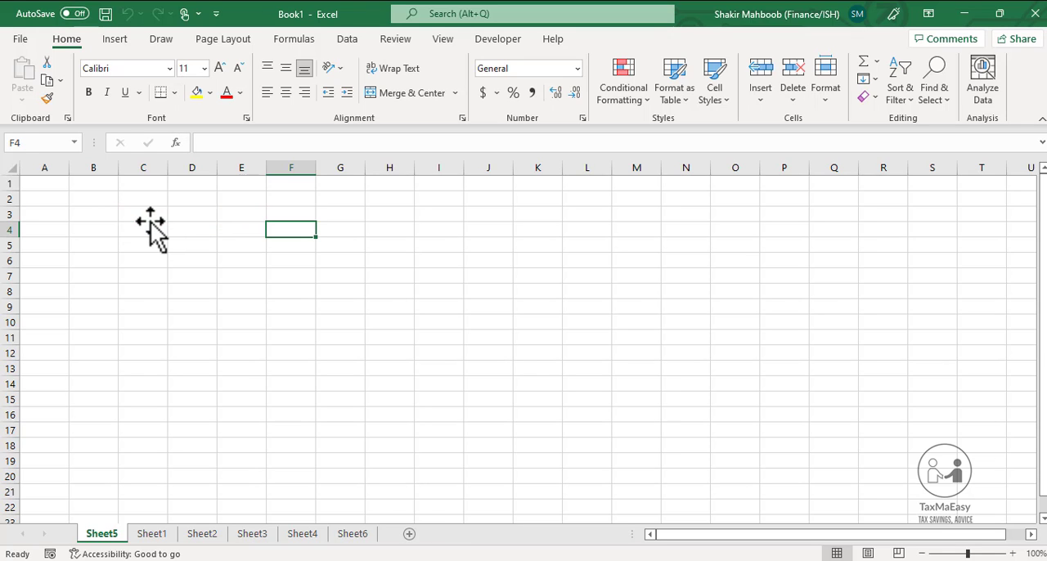
pyautogui.press('Left')
pyautogui.press('Left')
pyautogui.press('Left')
pyautogui.press('Up')
pyautogui.press('Up')
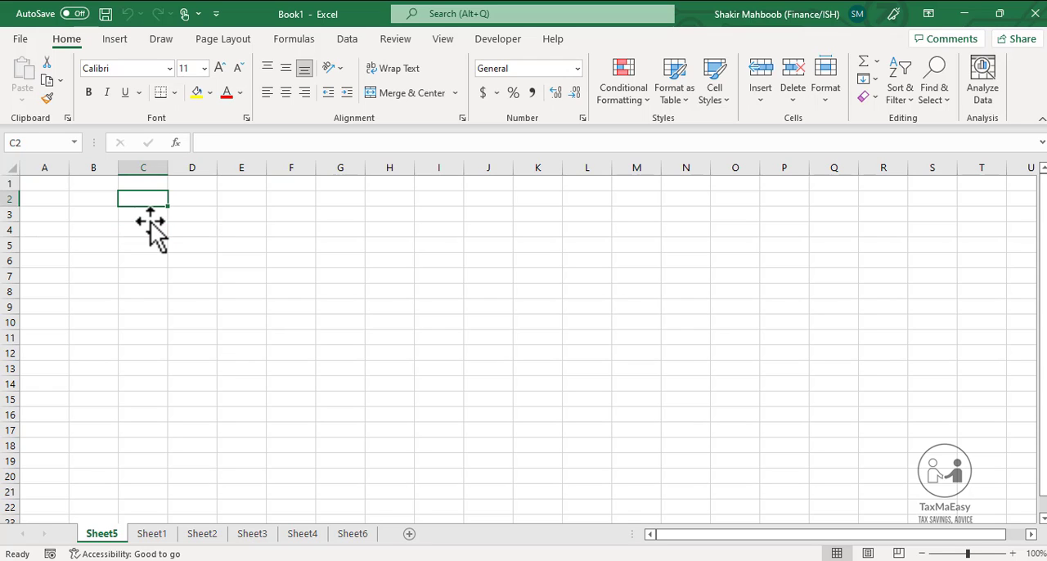
pyautogui.press('Down')
pyautogui.press('Down')
pyautogui.press('Left')
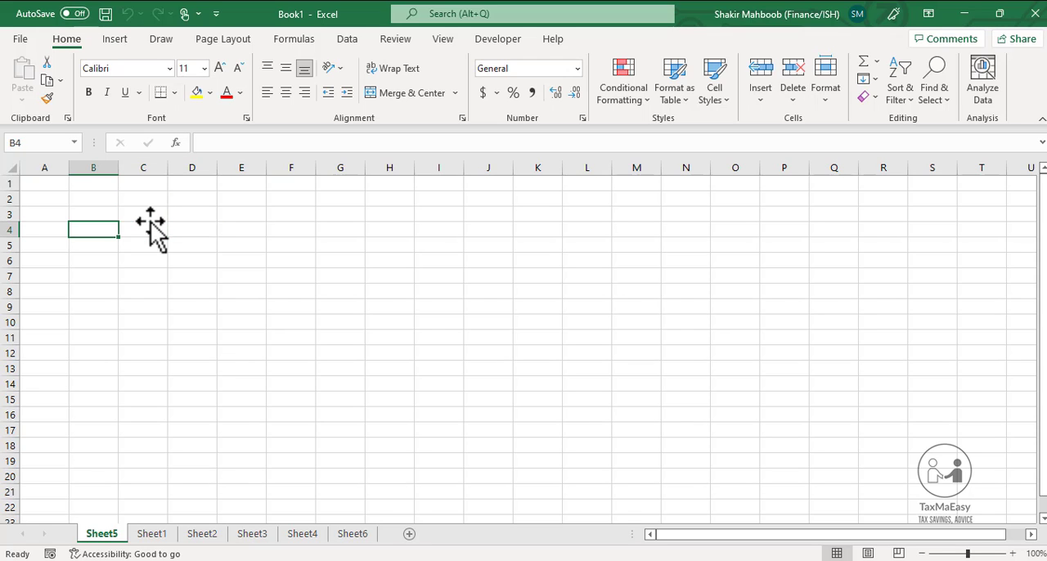
pyautogui.press('Right')
pyautogui.press('Down')
pyautogui.press('Up')
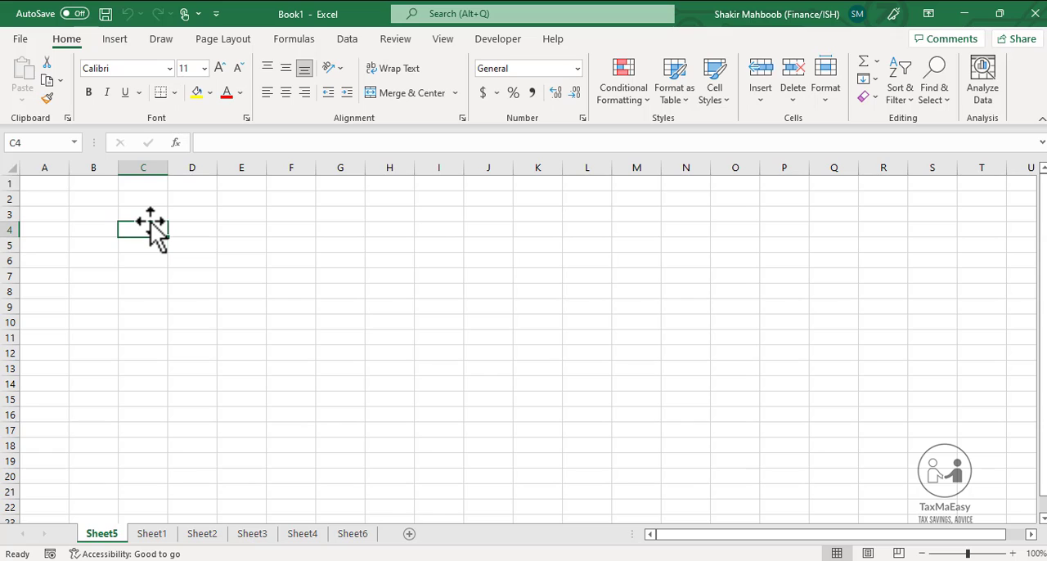
pyautogui.press('Left')
pyautogui.press('Down')
pyautogui.press('Up')
pyautogui.press('Left')
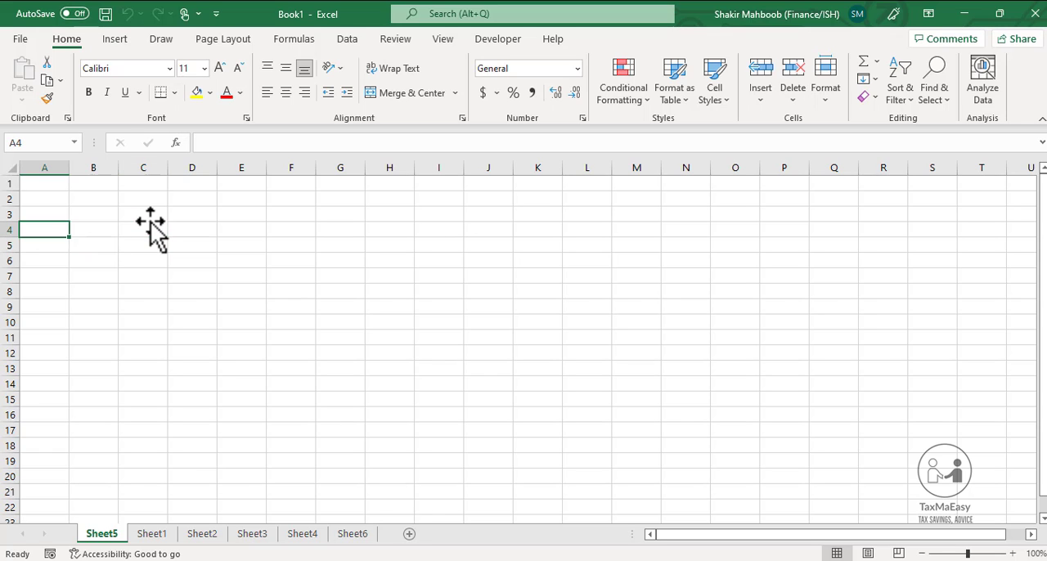
pyautogui.press('Up')
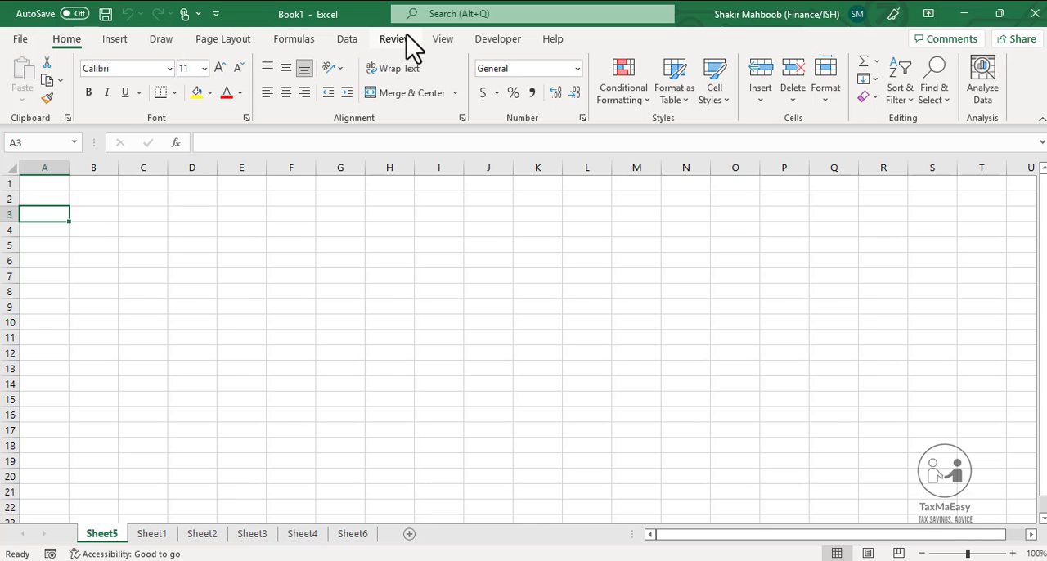
# Examine the available view, review, data, formula, page layout, drawing, insert, developer and file commands, ending with the home commands
pyautogui.click(448, 43)
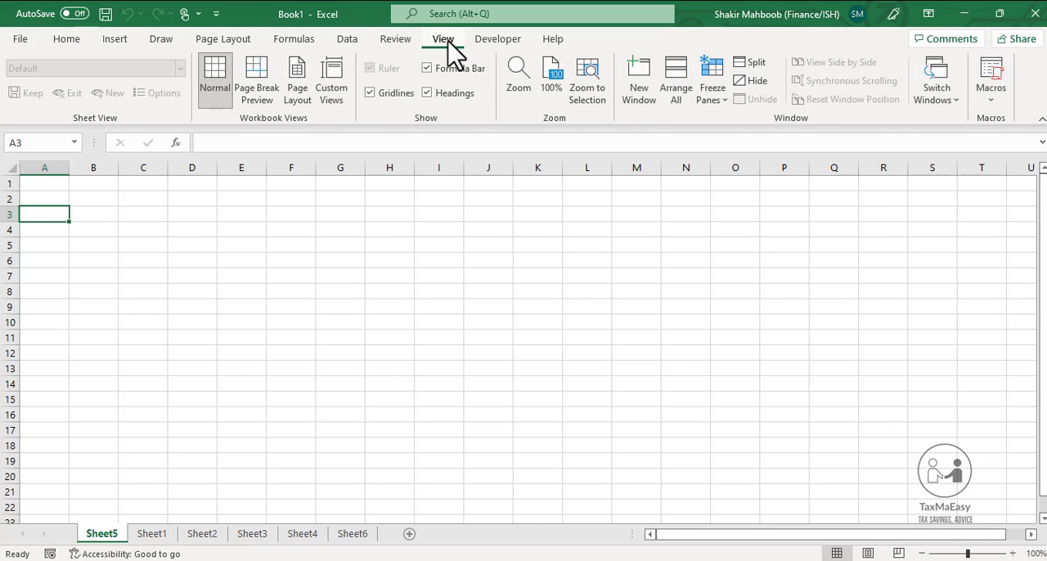
pyautogui.click(401, 43)
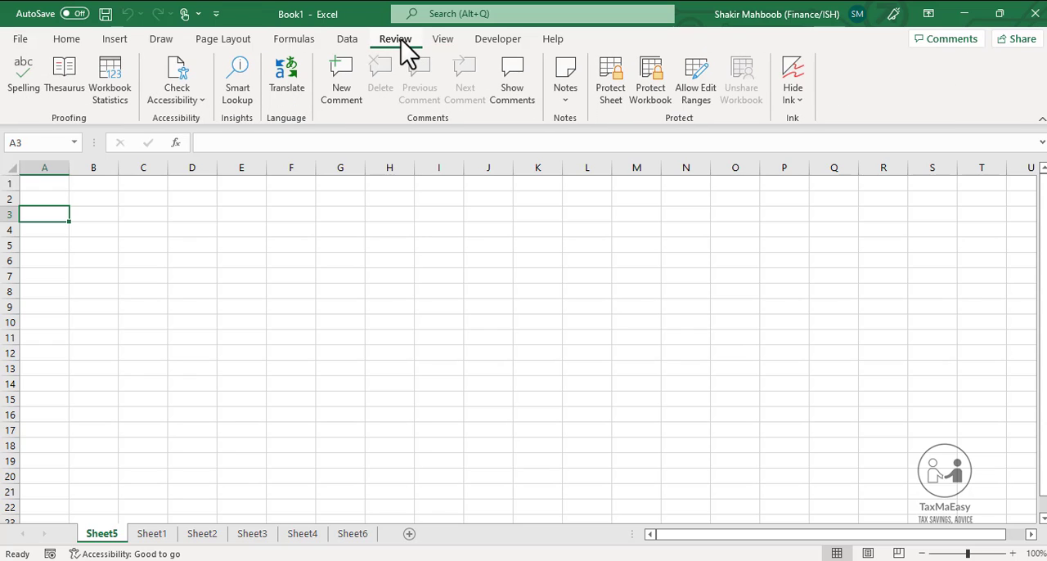
pyautogui.click(350, 47)
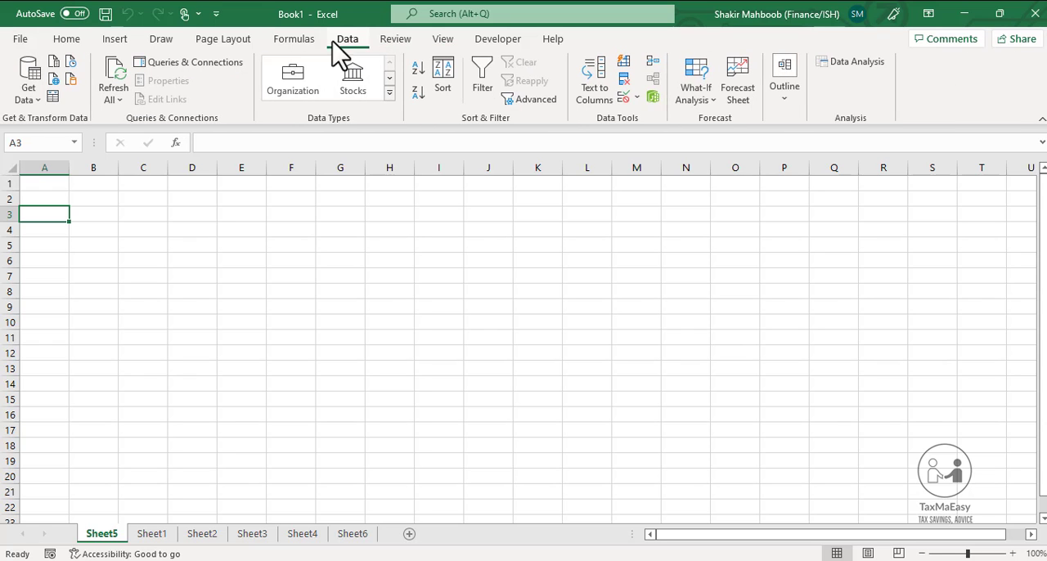
pyautogui.click(288, 46)
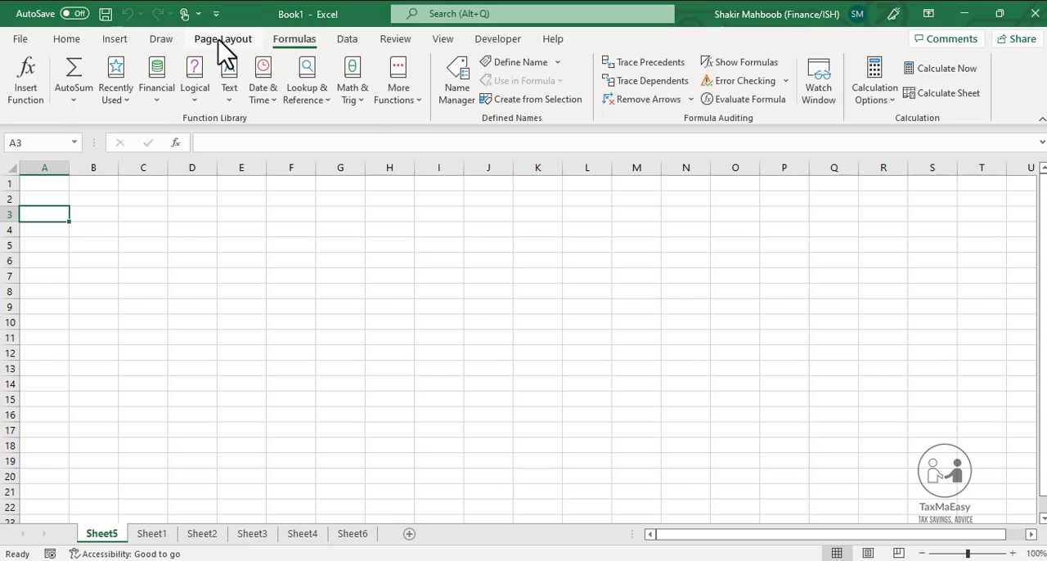
pyautogui.click(225, 49)
pyautogui.click(161, 49)
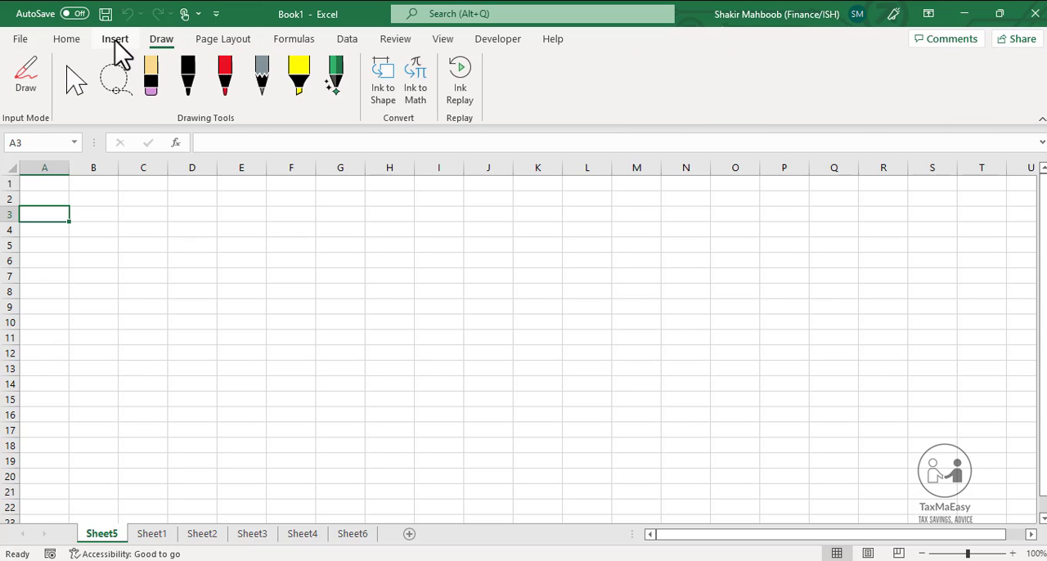
pyautogui.click(115, 42)
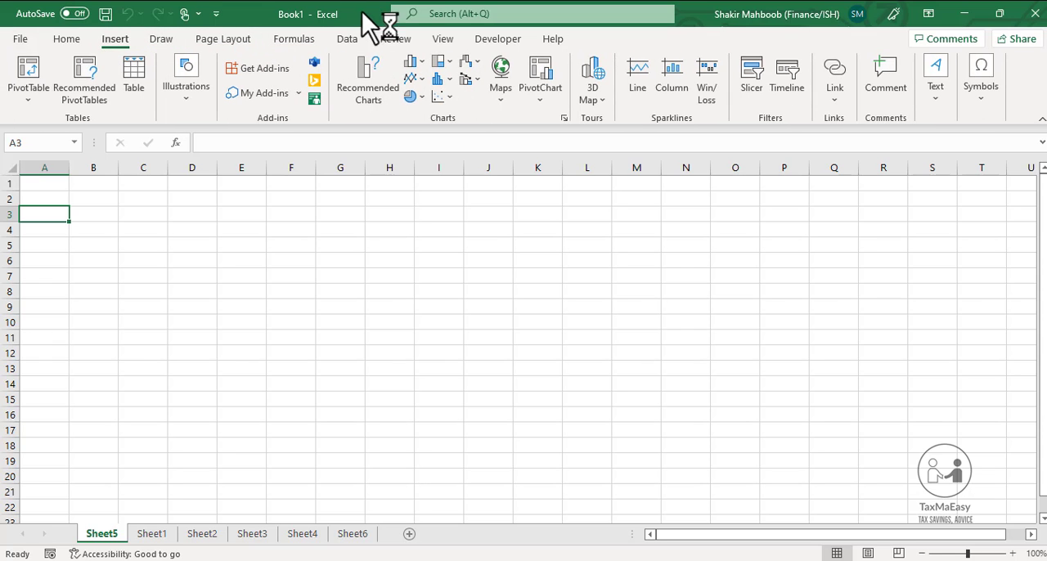
pyautogui.click(493, 45)
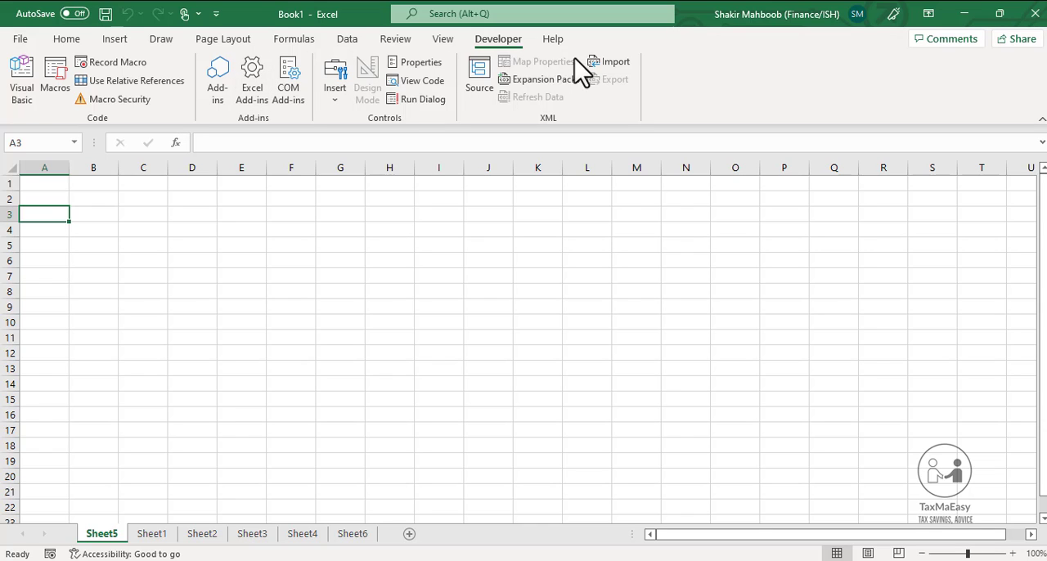
pyautogui.click(18, 41)
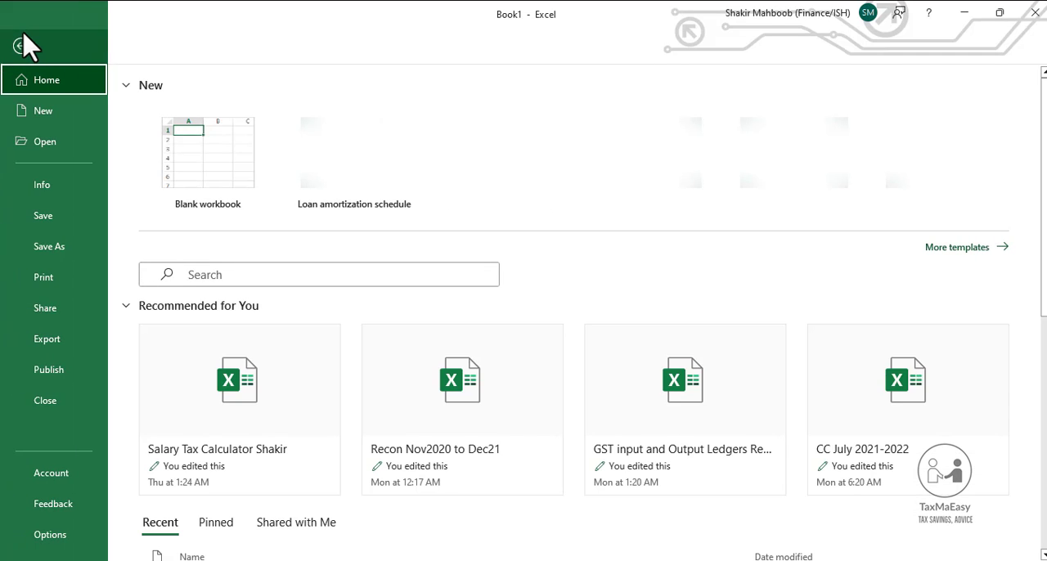
pyautogui.click(20, 46)
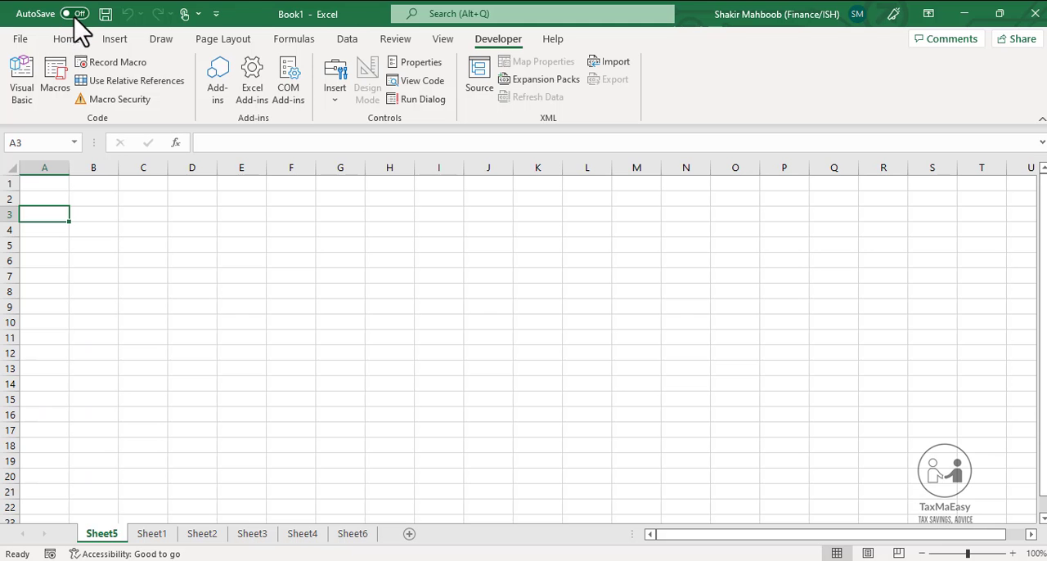
pyautogui.click(66, 39)
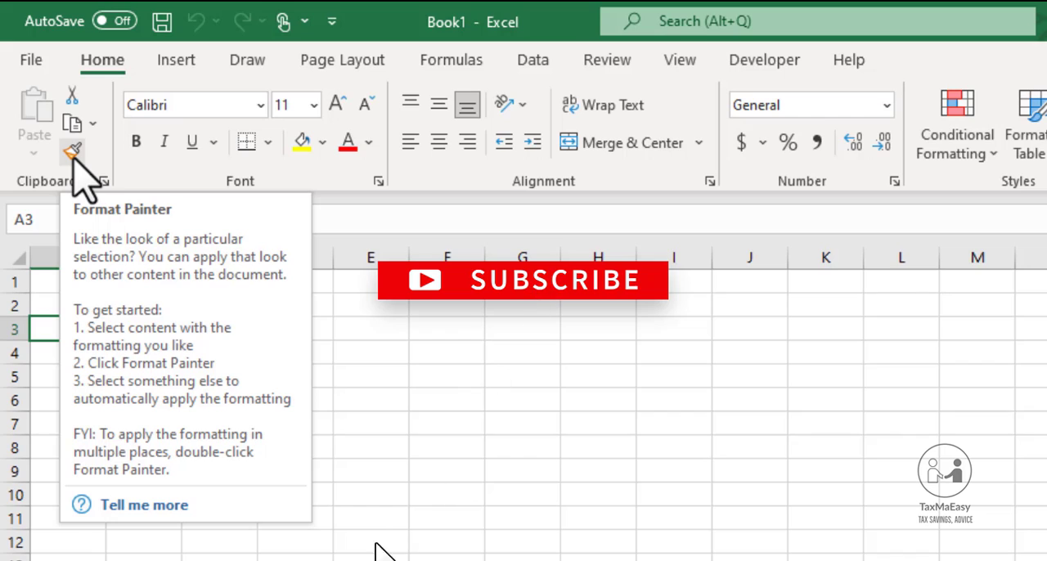
# Enter the sample text "dgdfg" in cell C3 and "sdfsd" in cell D4
pyautogui.press('Right')
pyautogui.press('Right')
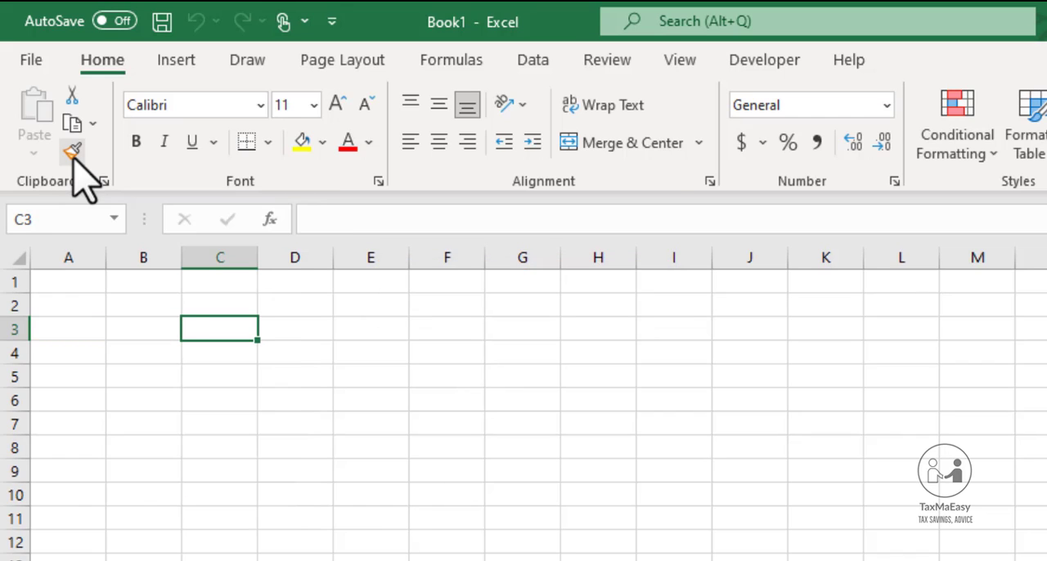
pyautogui.write('dgdfg')
pyautogui.press('Right')
pyautogui.press('Down')
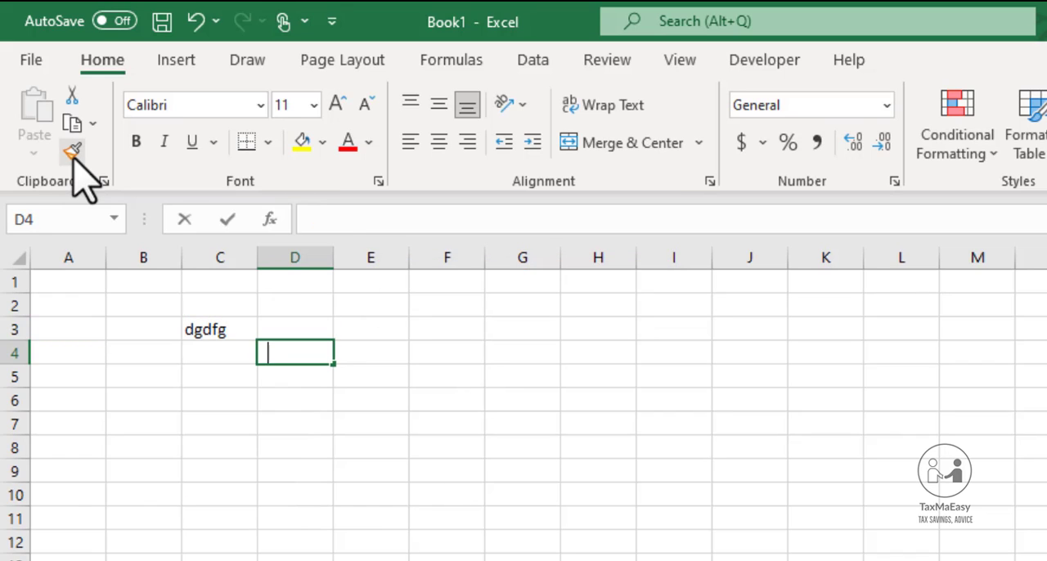
pyautogui.write('sdfsd')
# Fill cells A4, B4 and C4 with the sample texts "s", "sdf" and "fs"
pyautogui.press('Left')
pyautogui.press('Left')
pyautogui.press('Left')
pyautogui.write('s')
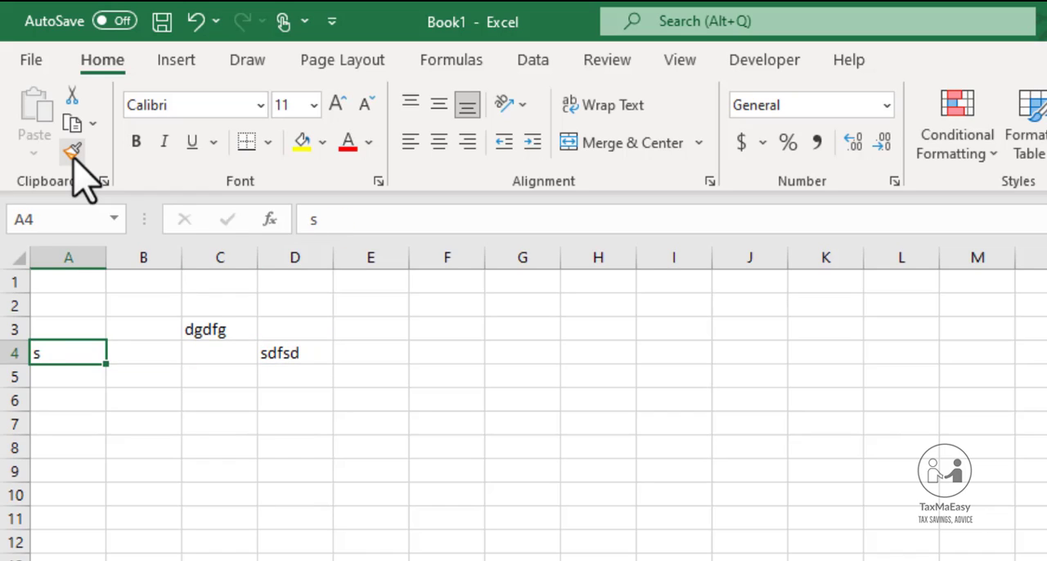
pyautogui.press('Right')
pyautogui.write('sdf')
pyautogui.press('Right')
pyautogui.write('fs')
pyautogui.press('Right')
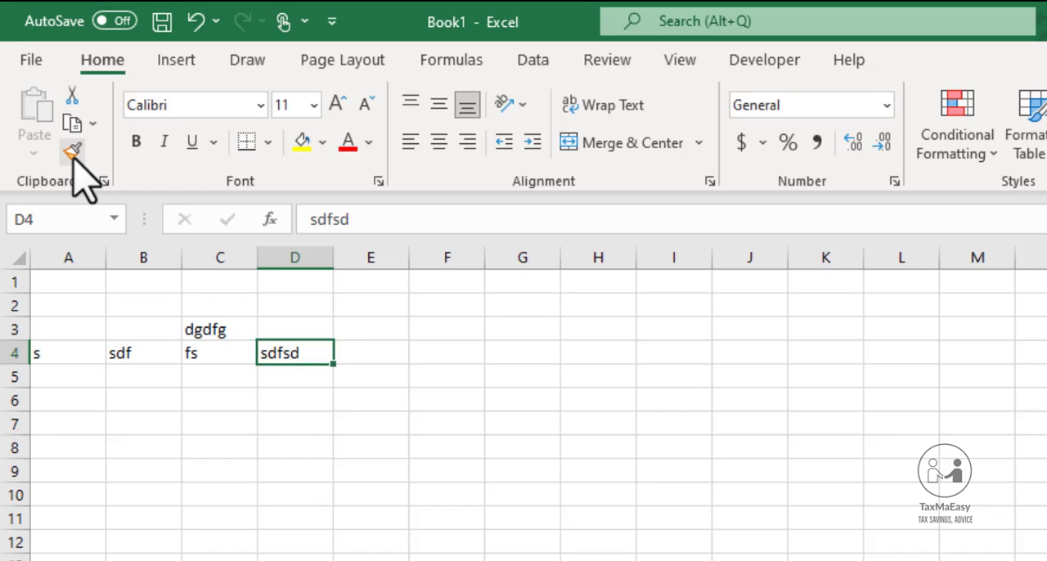
# Give cell C3 a yellow fill and a red font color
pyautogui.press('Down')
pyautogui.press('Down')
pyautogui.press('Up')
pyautogui.press('Up')
pyautogui.press('Up')
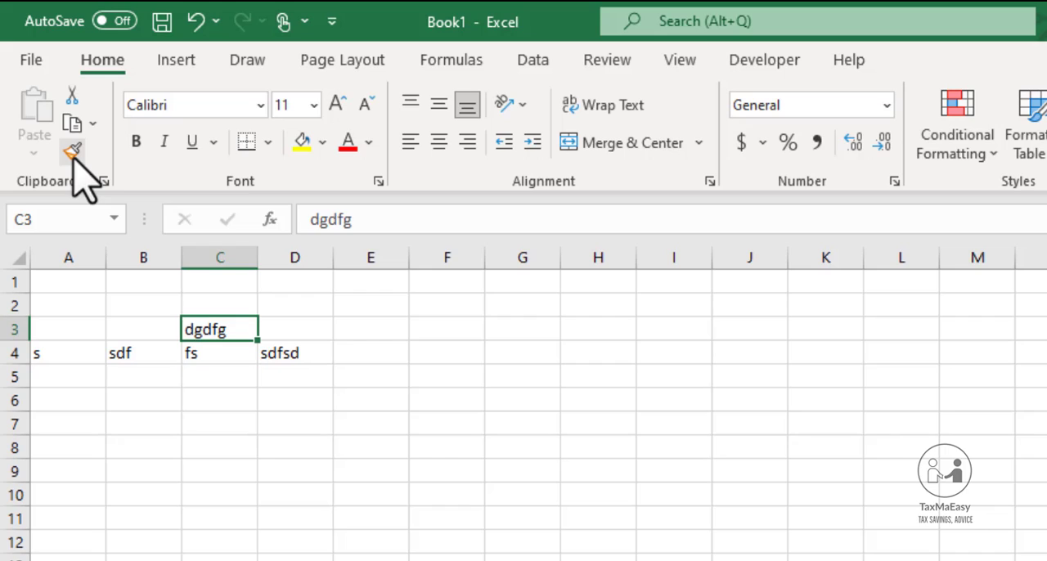
pyautogui.click(304, 142)
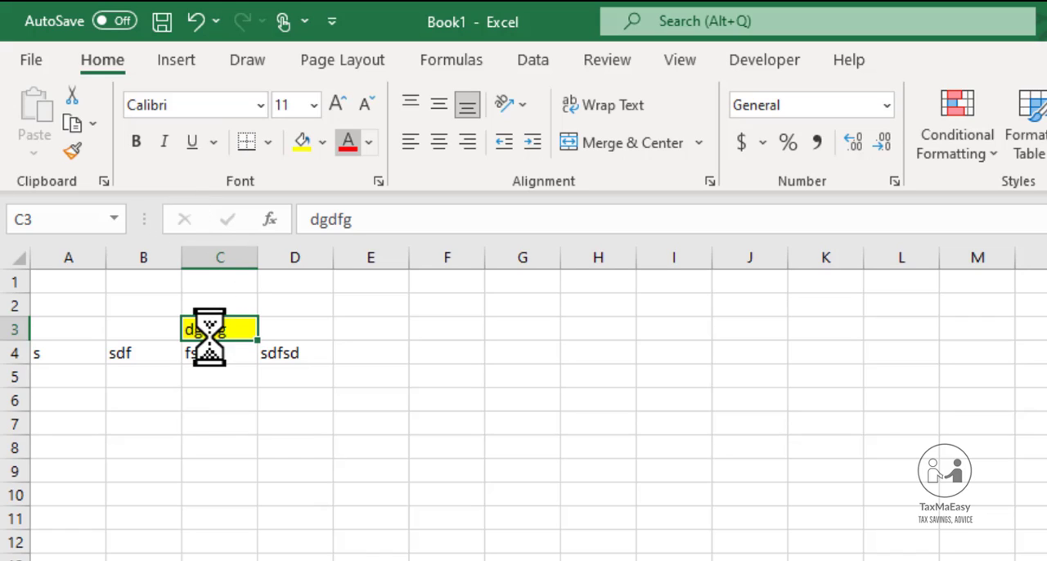
# Copy the formatting of cell C3 onto cells A4 to D4 with Format Painter
pyautogui.click(74, 154)
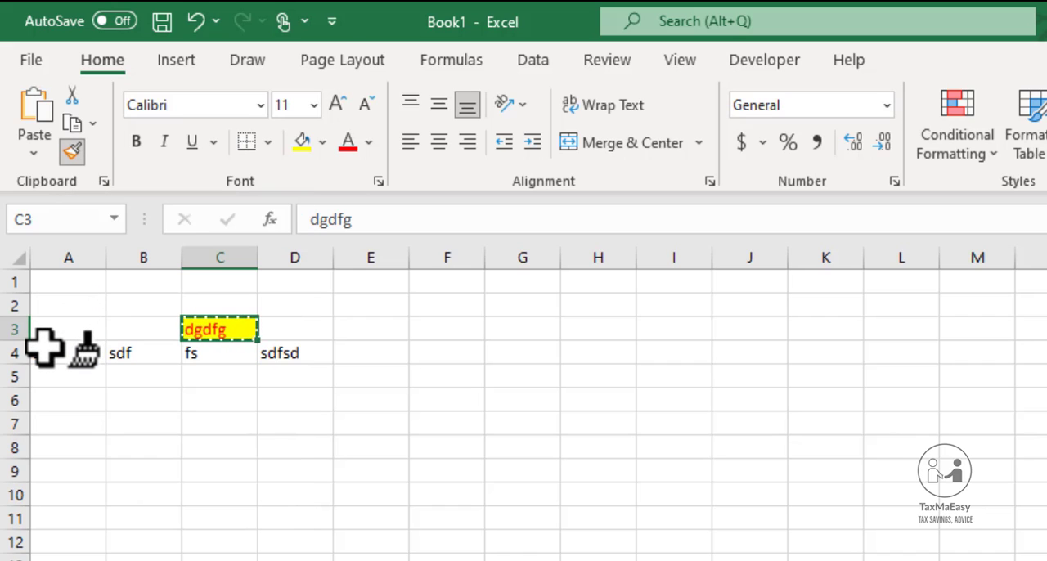
pyautogui.moveTo(44, 347); pyautogui.dragTo(263, 358)
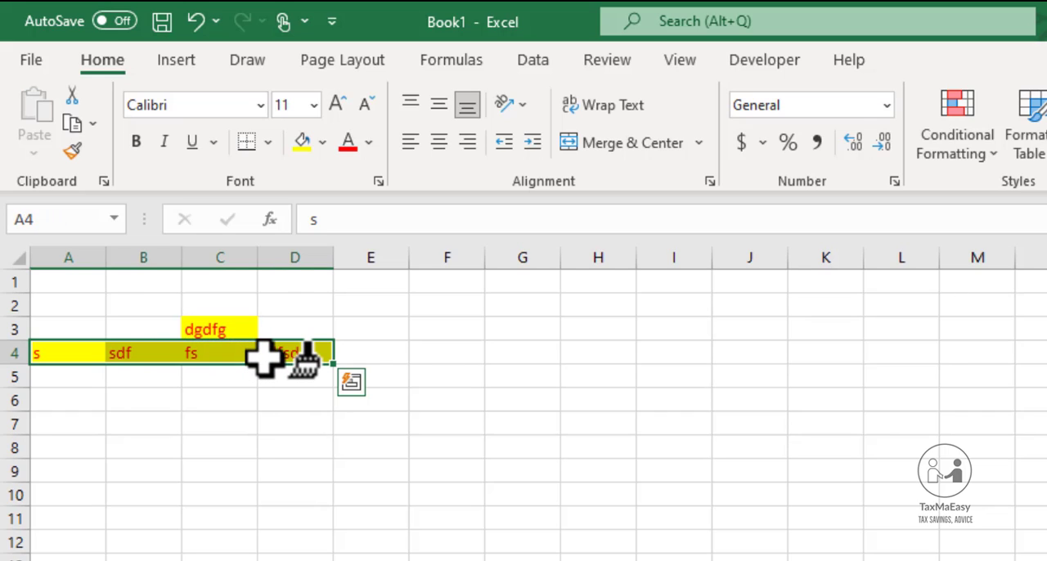
# Make the text in cell C3 bold, italic and underlined
pyautogui.click(211, 324)
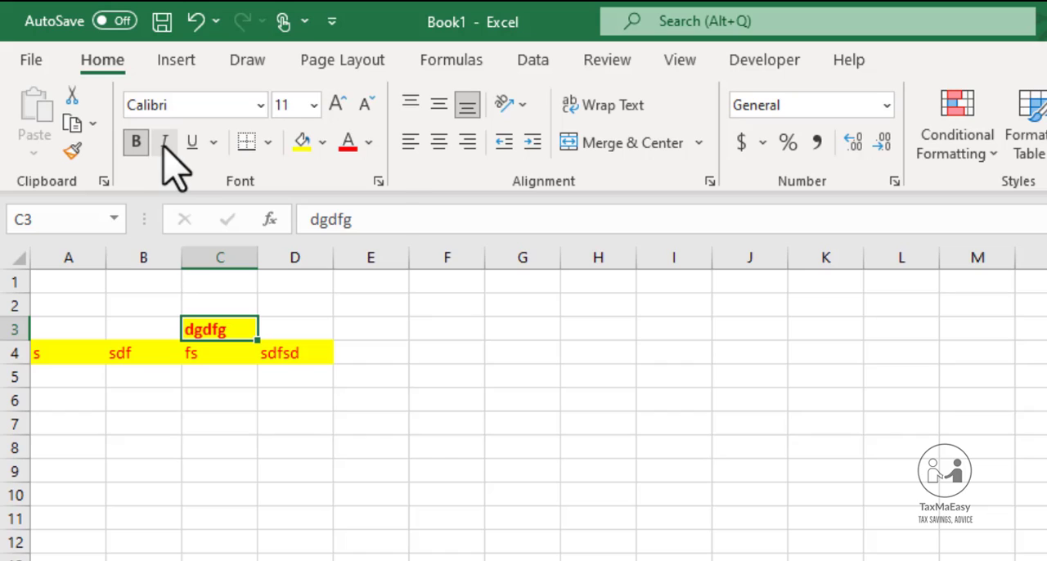
pyautogui.click(165, 143)
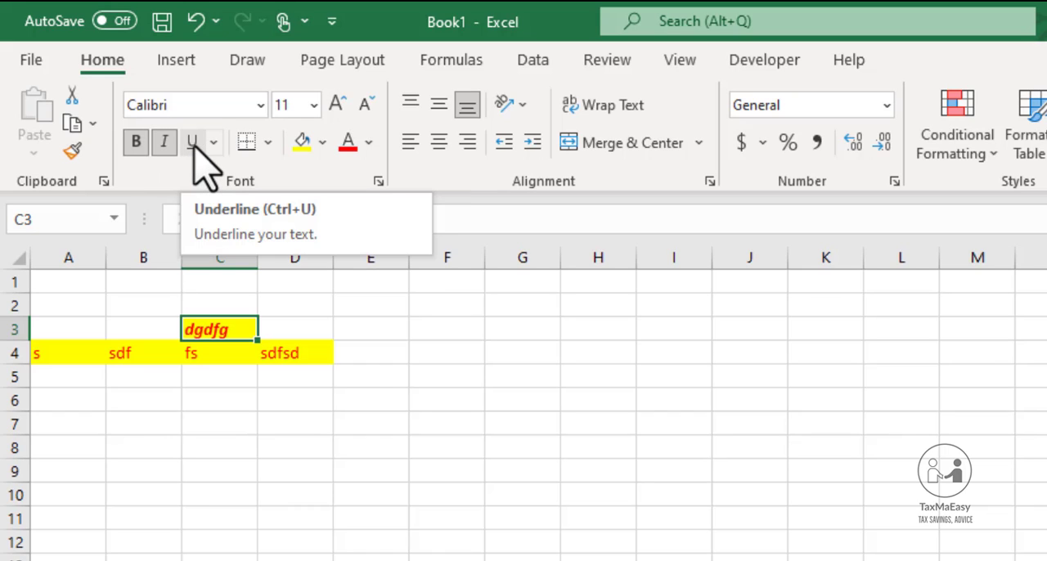
pyautogui.click(193, 143)
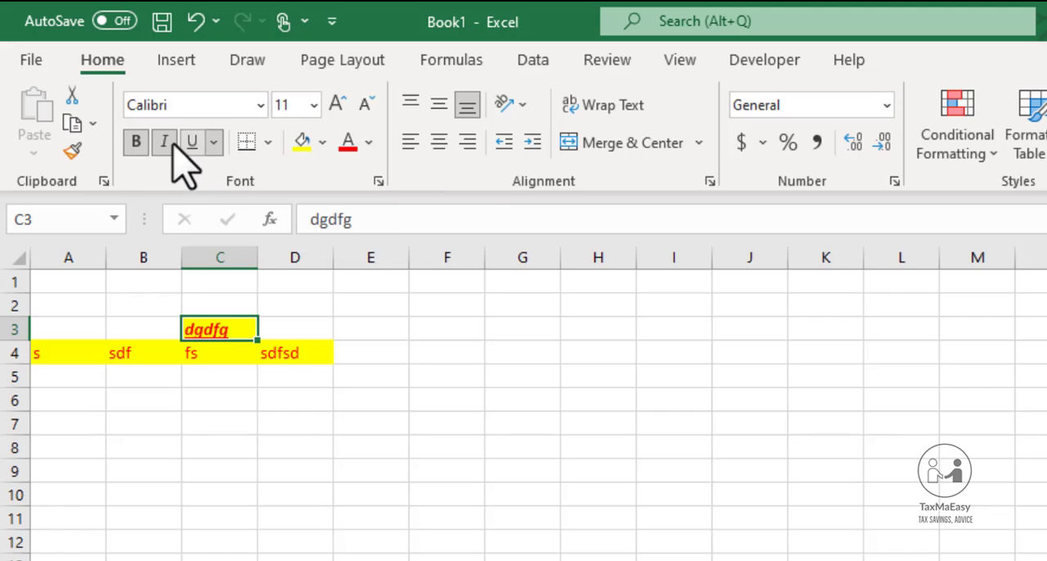
# Add a top border to empty cell A3
pyautogui.click(270, 144)
pyautogui.click(149, 332)
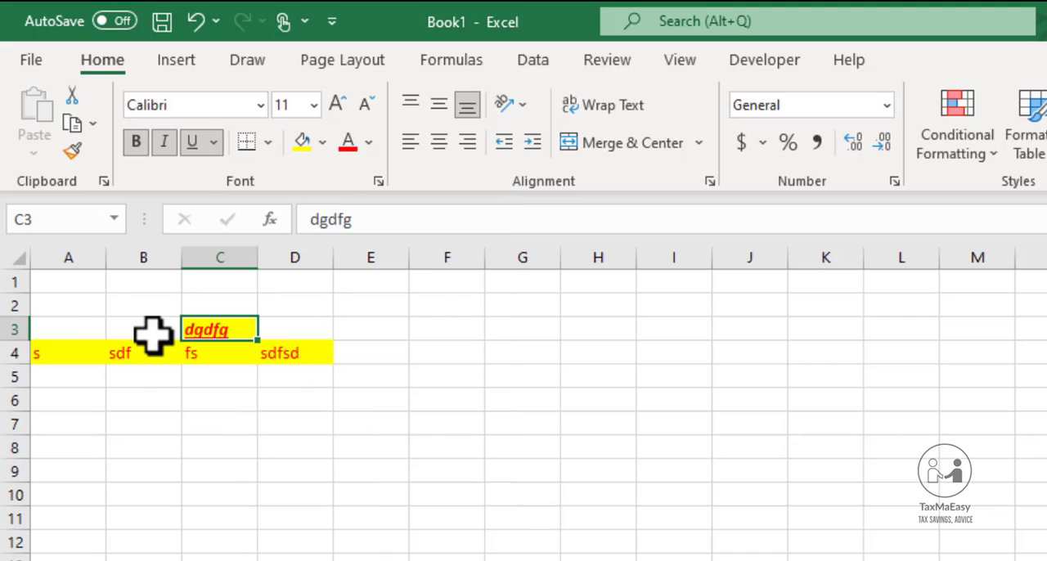
pyautogui.click(96, 329)
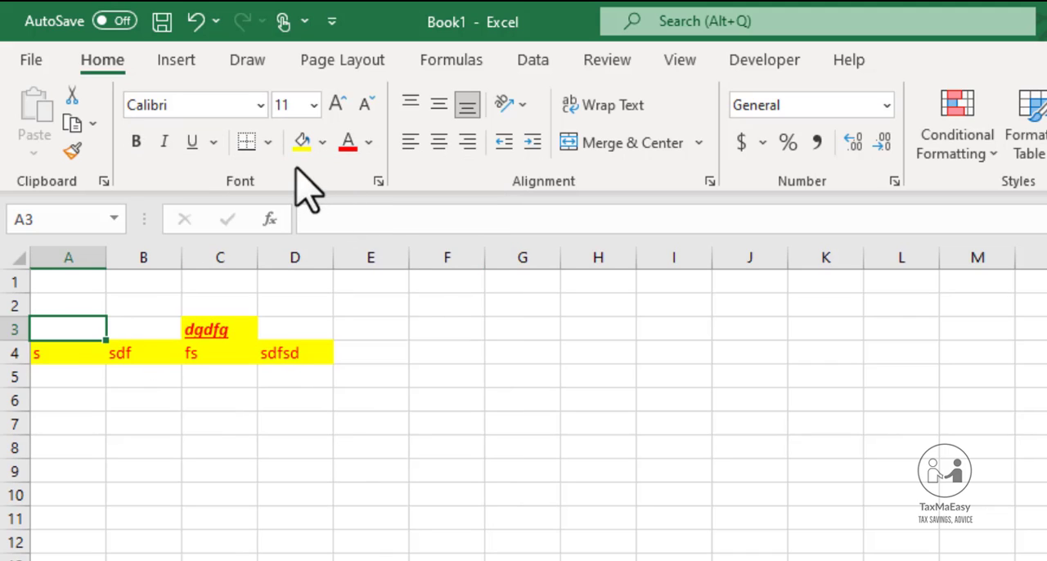
pyautogui.click(270, 144)
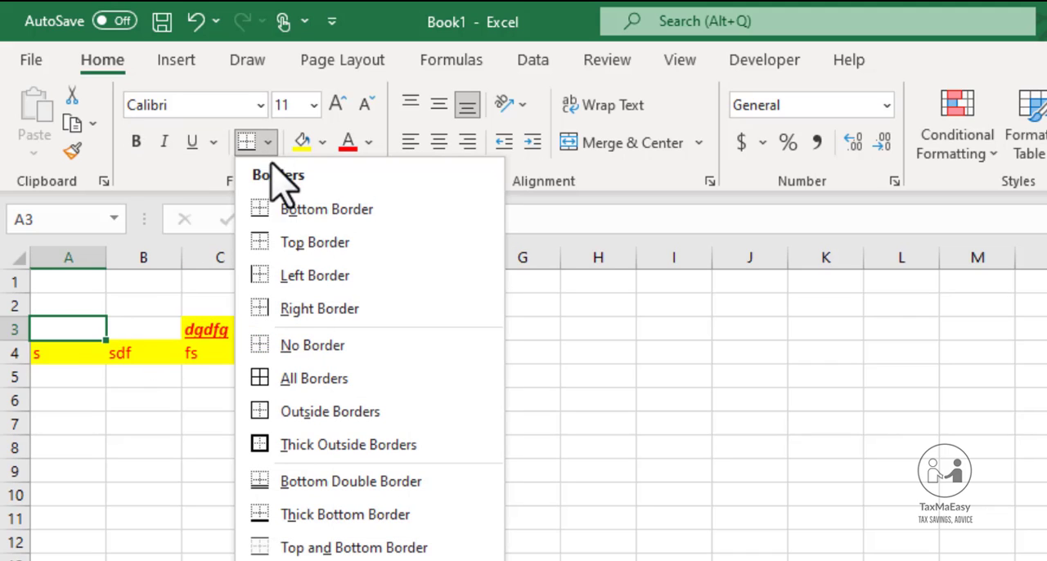
pyautogui.click(278, 242)
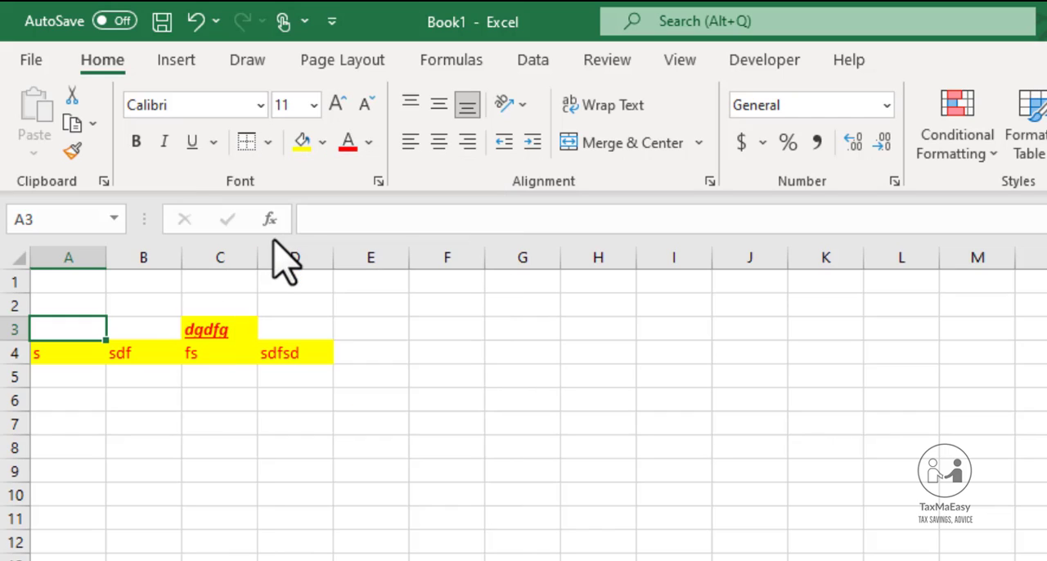
pyautogui.click(184, 427)
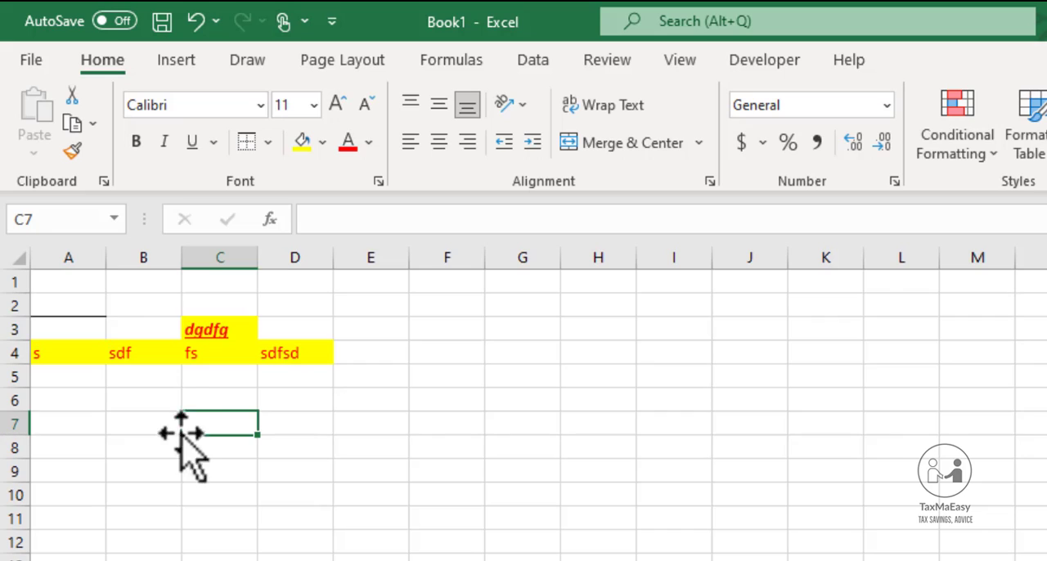
# Apply all borders to cell A3
pyautogui.click(88, 333)
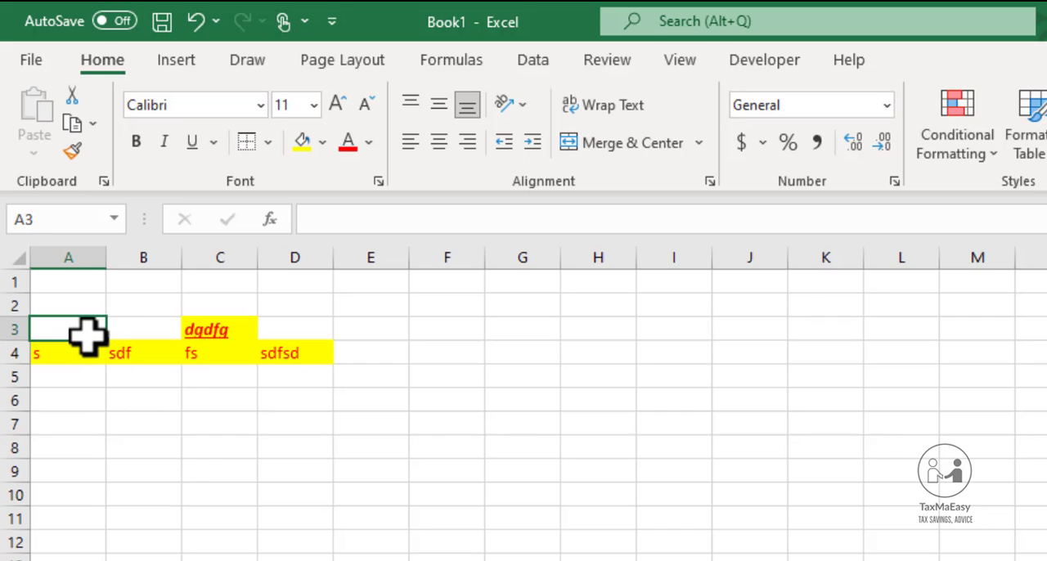
pyautogui.click(267, 143)
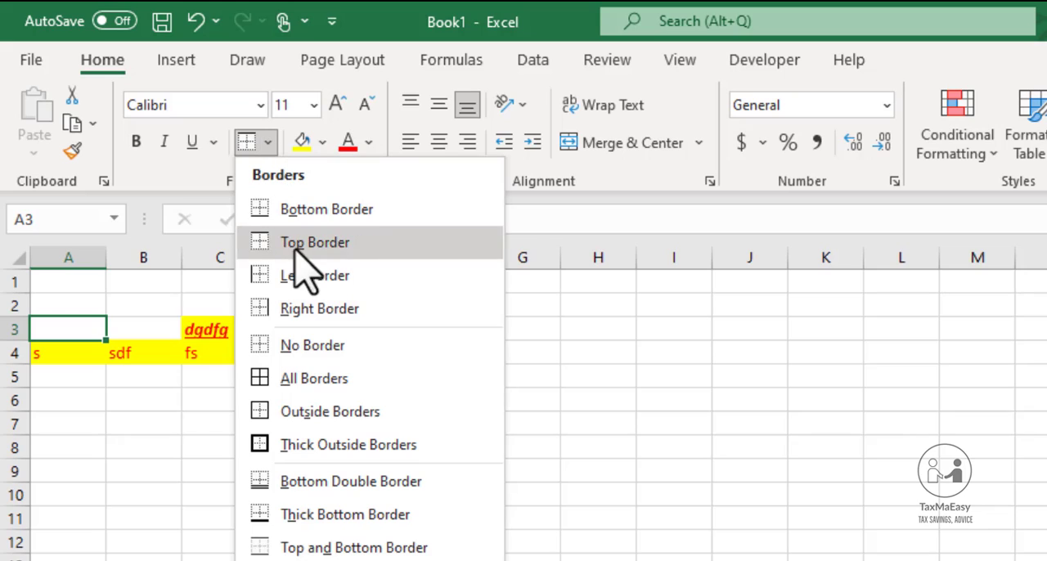
pyautogui.click(281, 378)
# Apply a bottom double border to cell B5
pyautogui.click(153, 383)
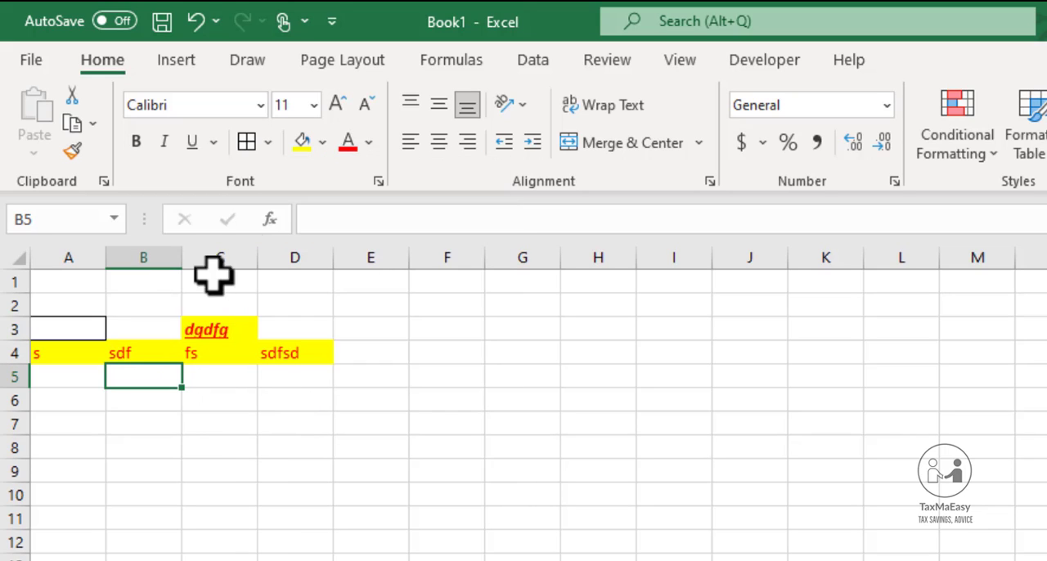
pyautogui.click(268, 144)
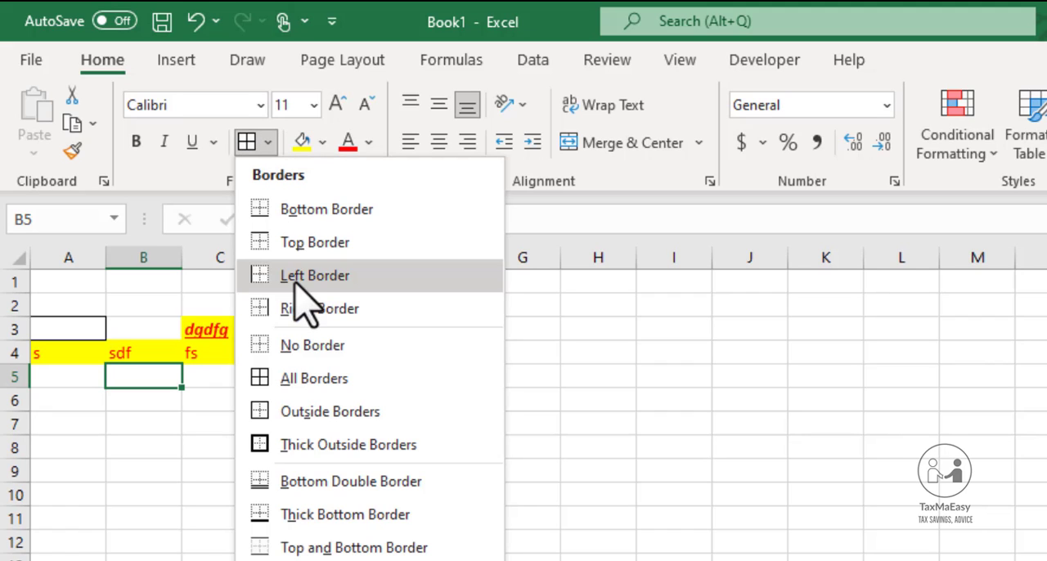
pyautogui.click(298, 483)
# Apply a top and thick bottom border to cell C3
pyautogui.click(246, 334)
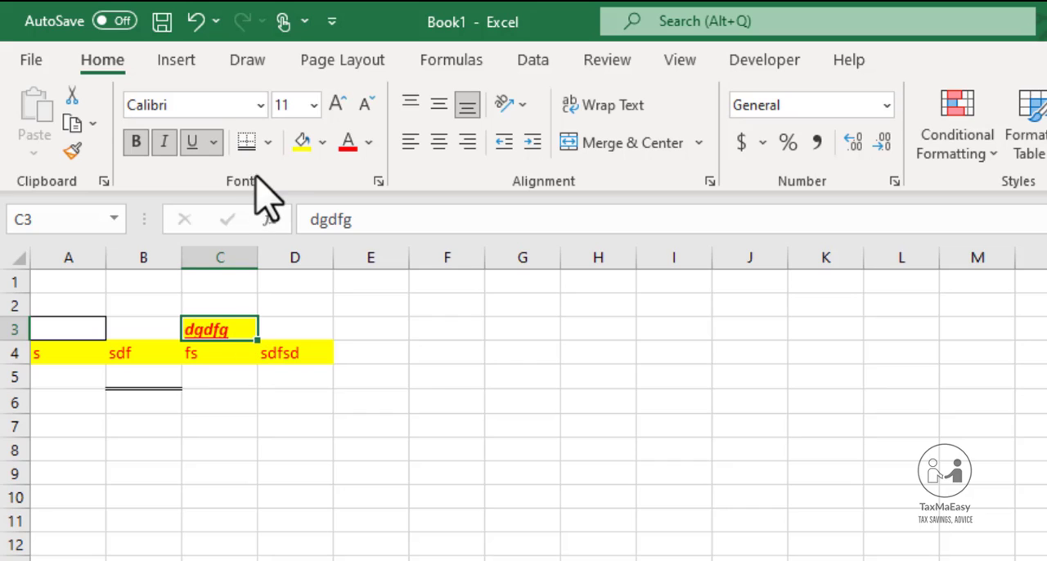
pyautogui.click(267, 143)
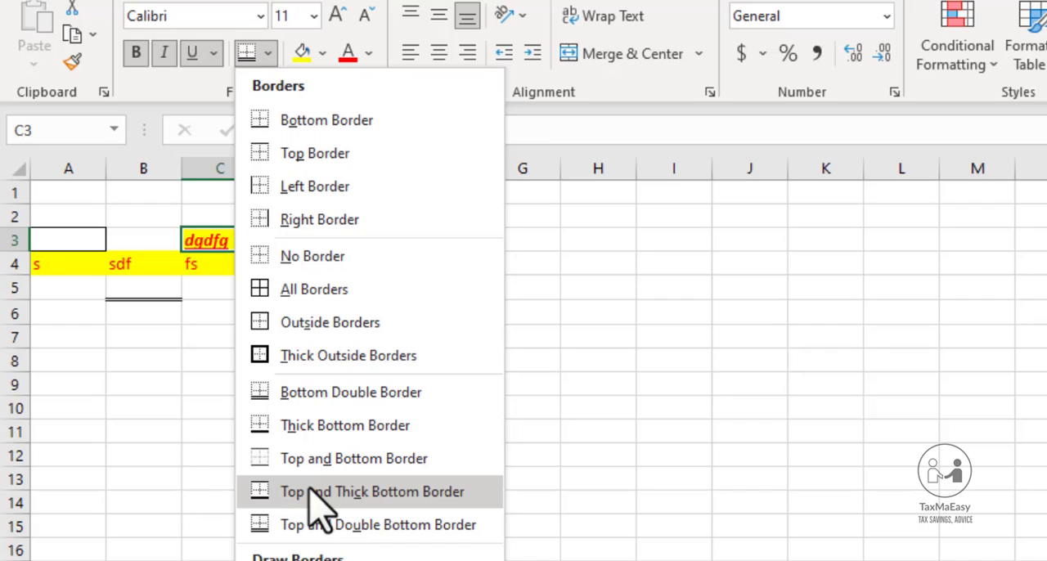
pyautogui.click(311, 491)
pyautogui.click(270, 485)
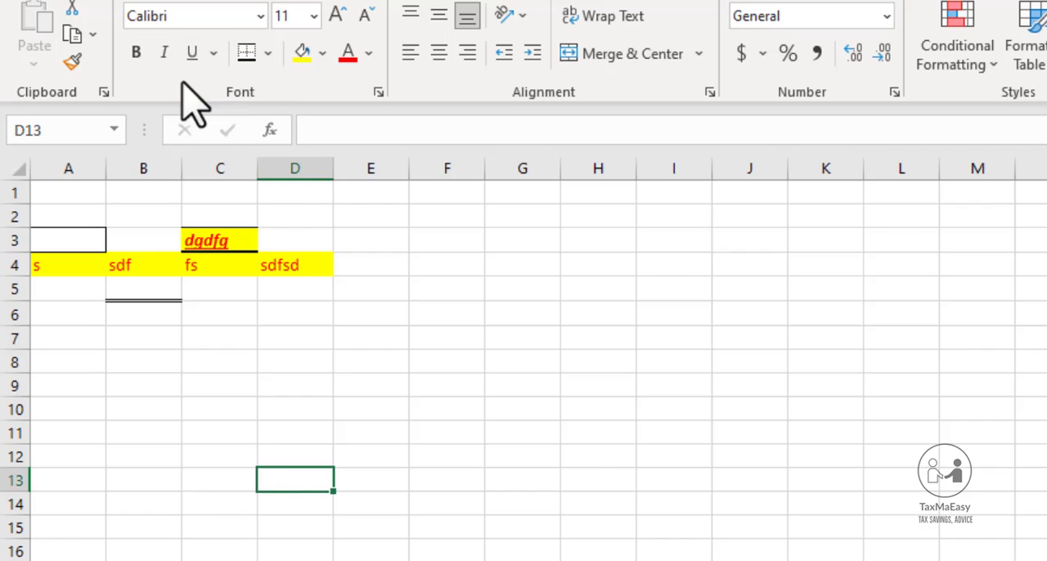
pyautogui.click(292, 360)
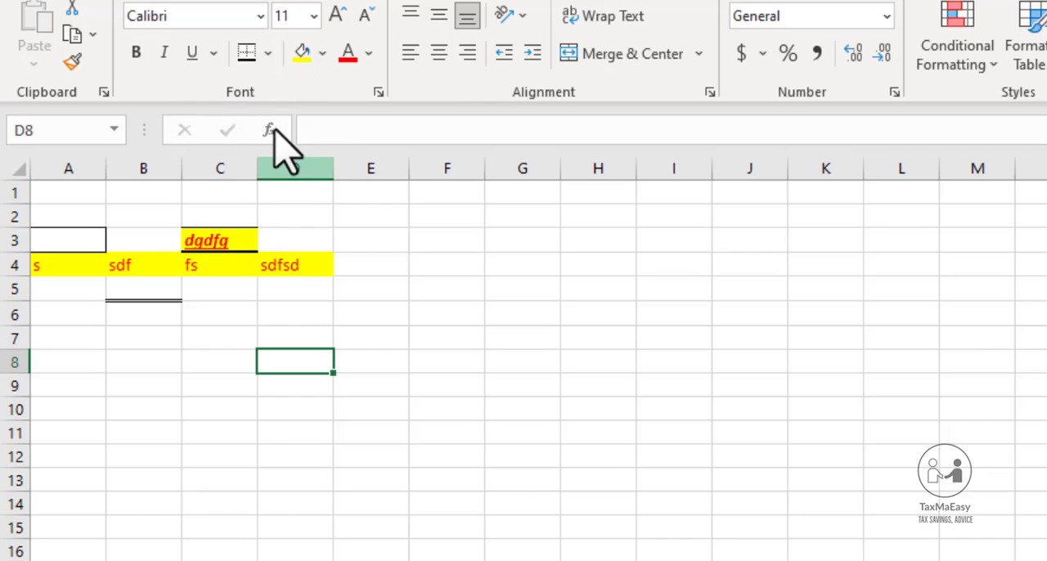
pyautogui.click(259, 16)
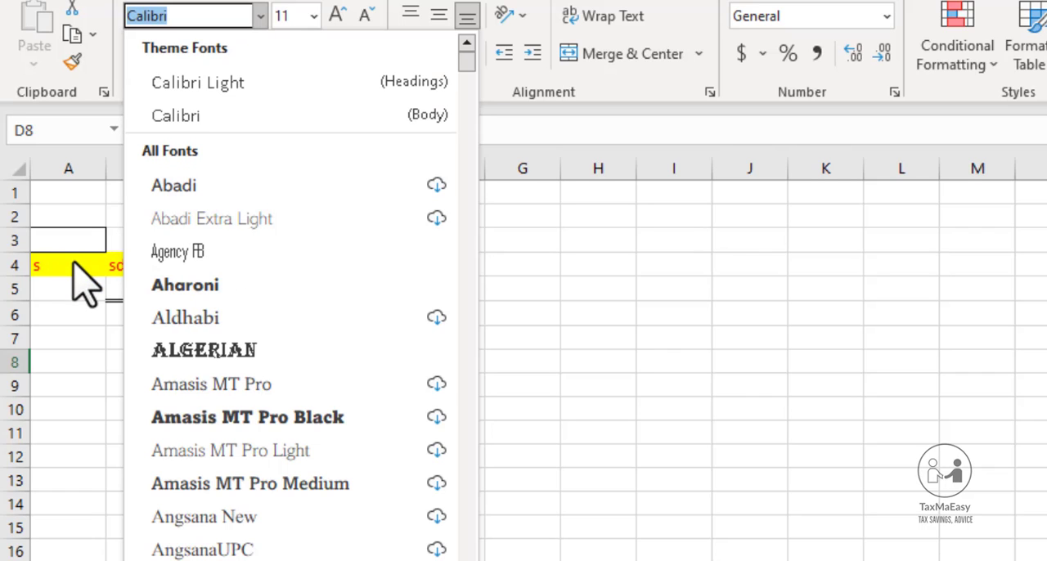
pyautogui.click(77, 260)
# Change the font of cell C3 to Times New Roman
pyautogui.click(215, 241)
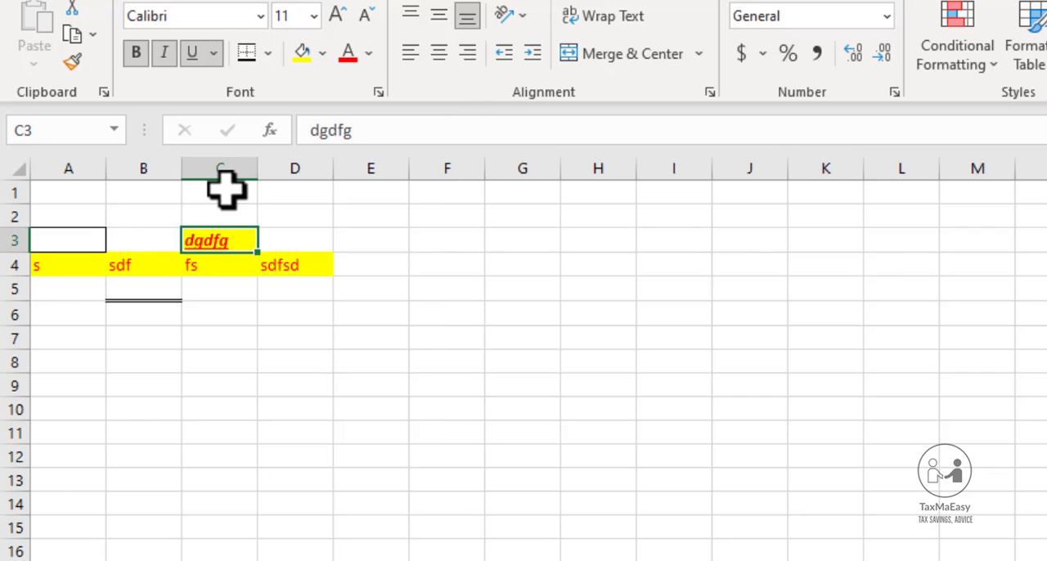
pyautogui.click(261, 16)
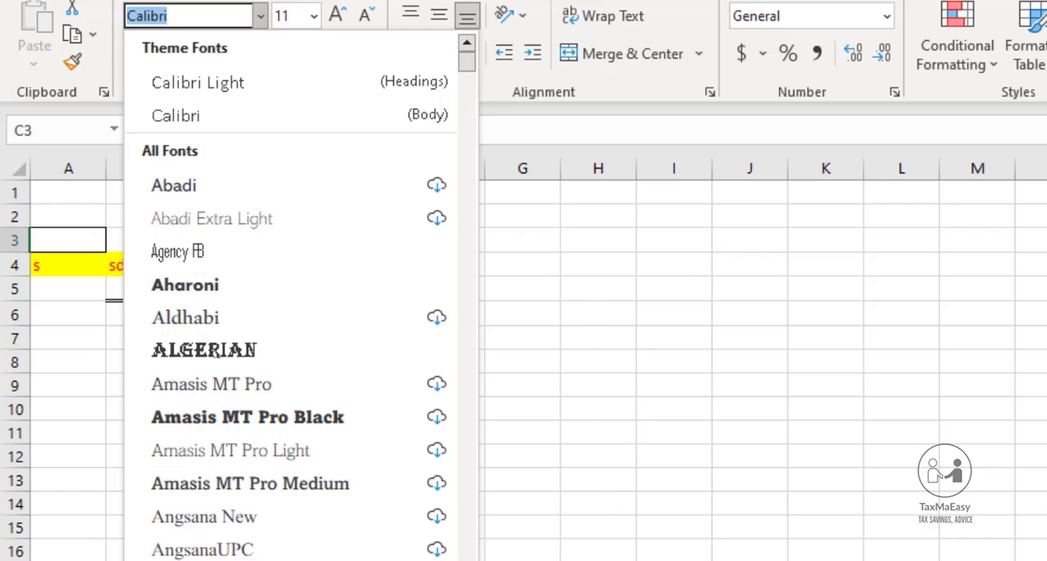
pyautogui.scroll(-5, 290, 328)
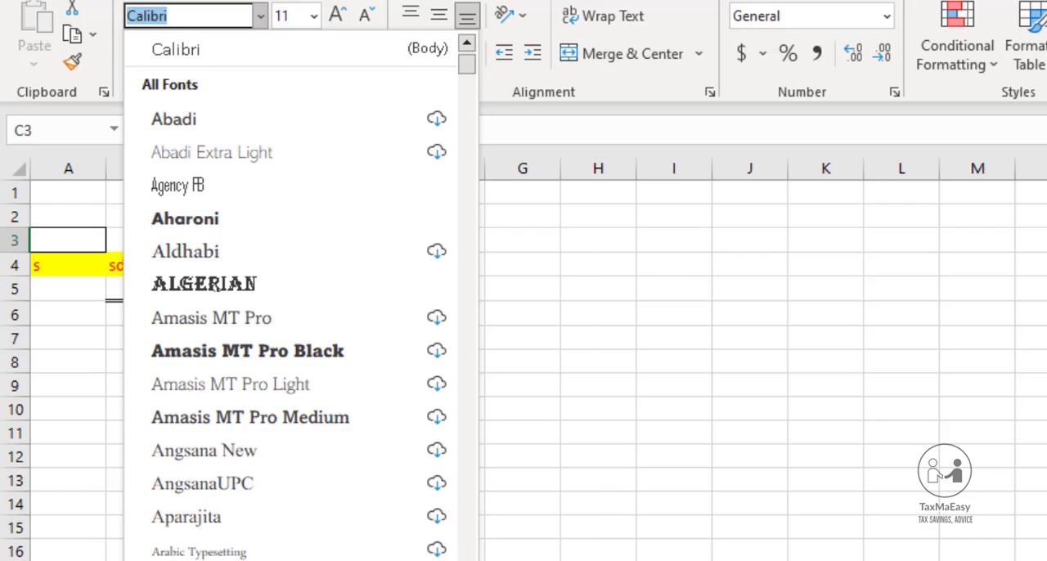
pyautogui.scroll(-2, 290, 328)
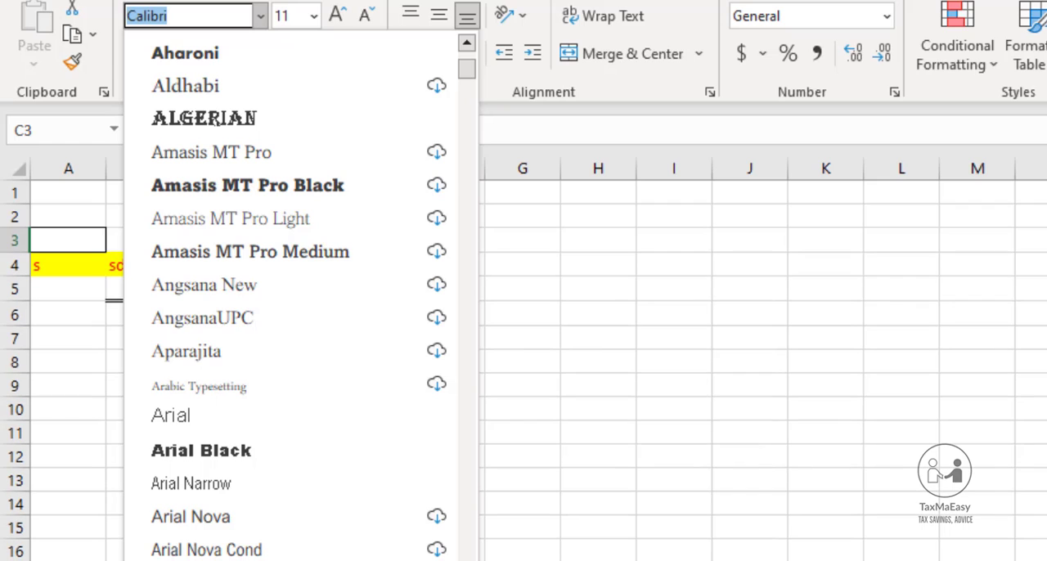
pyautogui.scroll(-1, 291, 303)
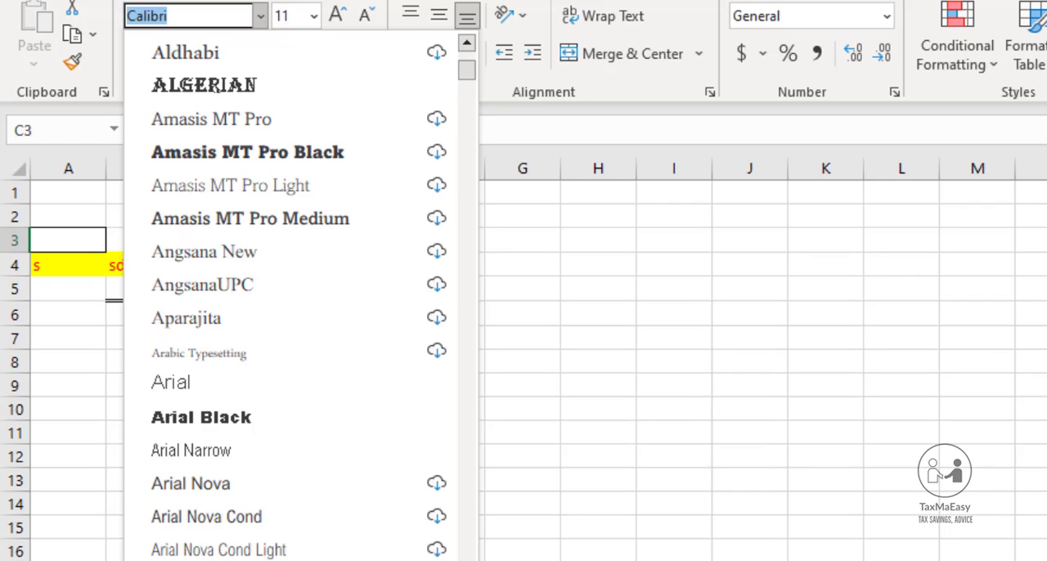
pyautogui.scroll(-3, 291, 303)
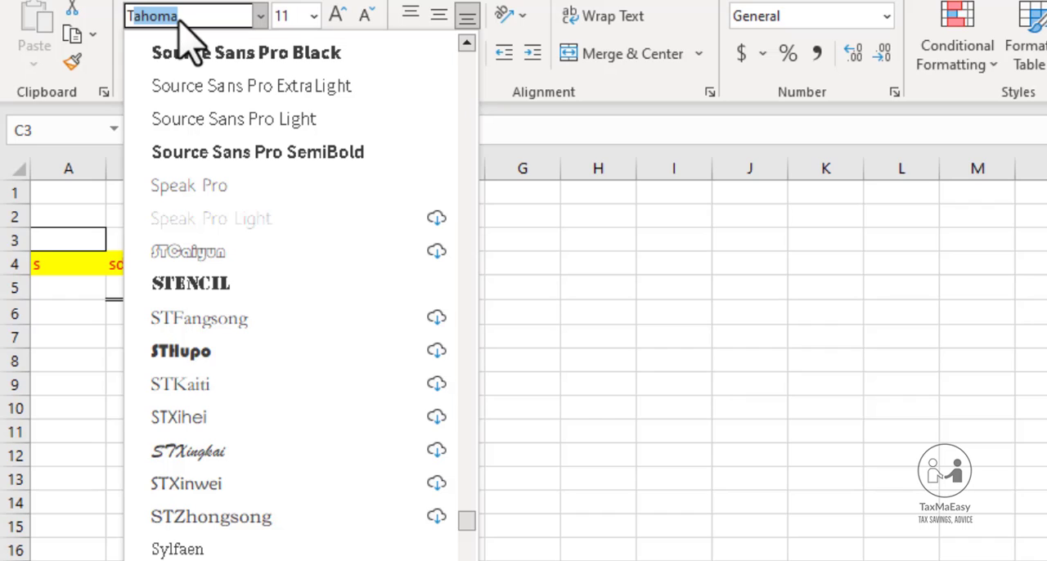
pyautogui.write('imes New R')
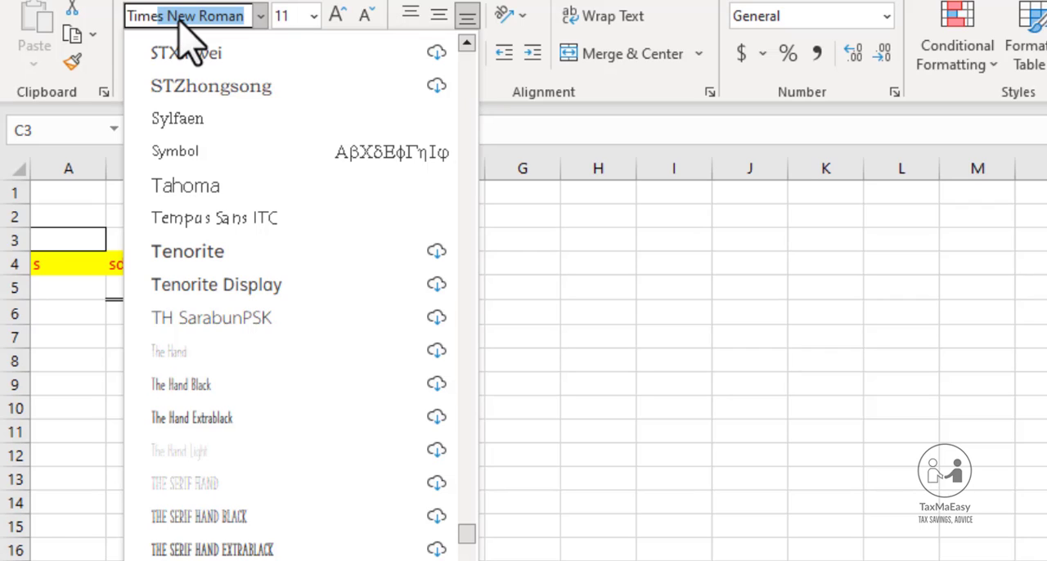
pyautogui.press('Return')
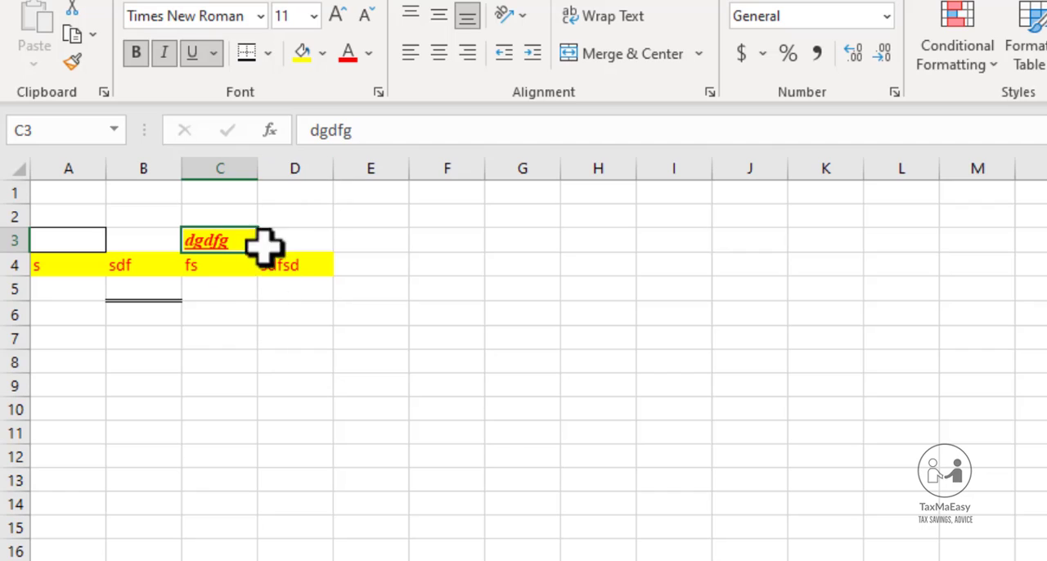
# Examine the available font sizes for cells C5 and C3
pyautogui.click(248, 294)
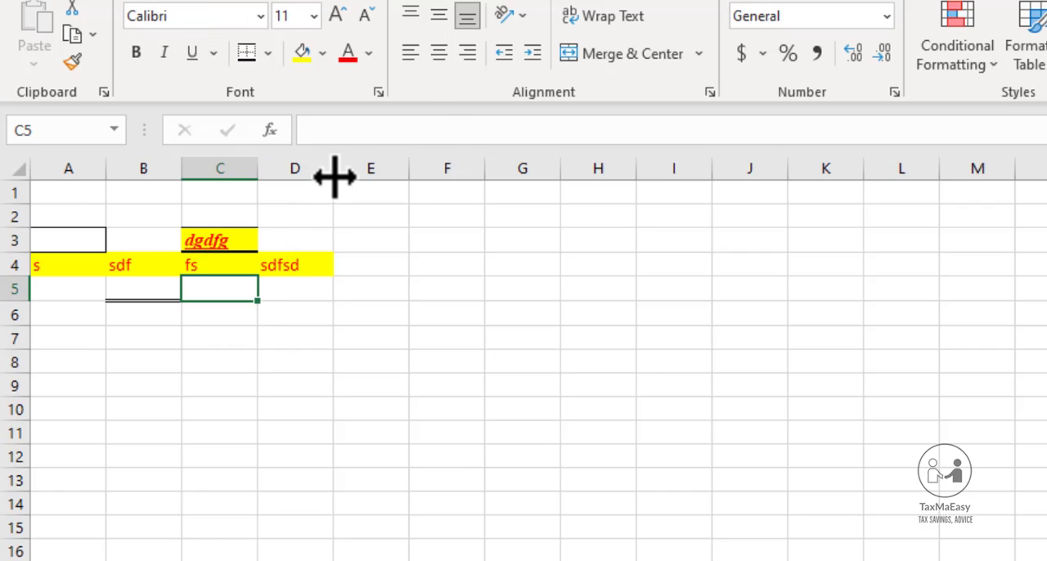
pyautogui.click(314, 17)
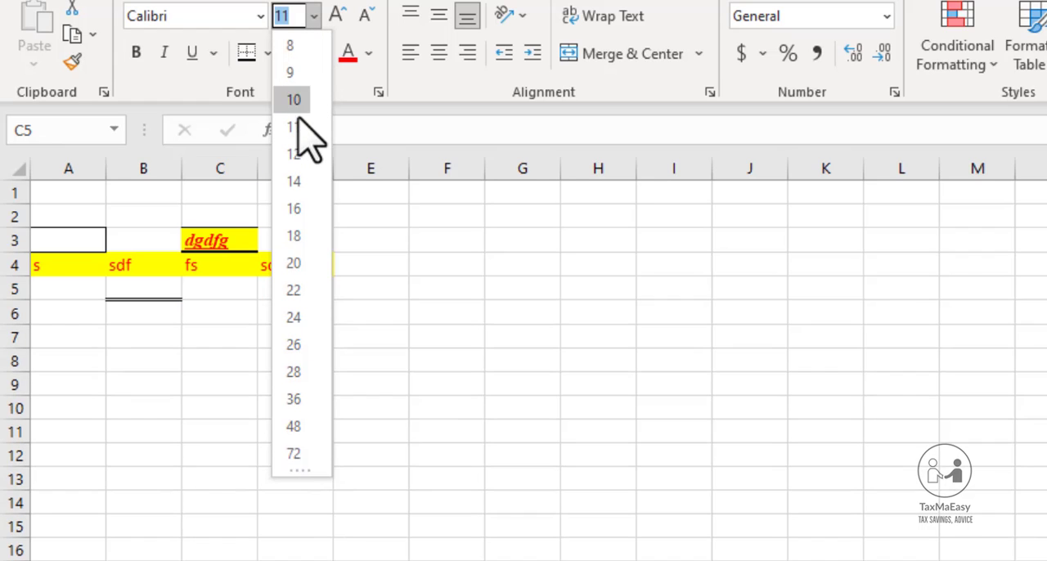
pyautogui.click(227, 333)
pyautogui.click(222, 235)
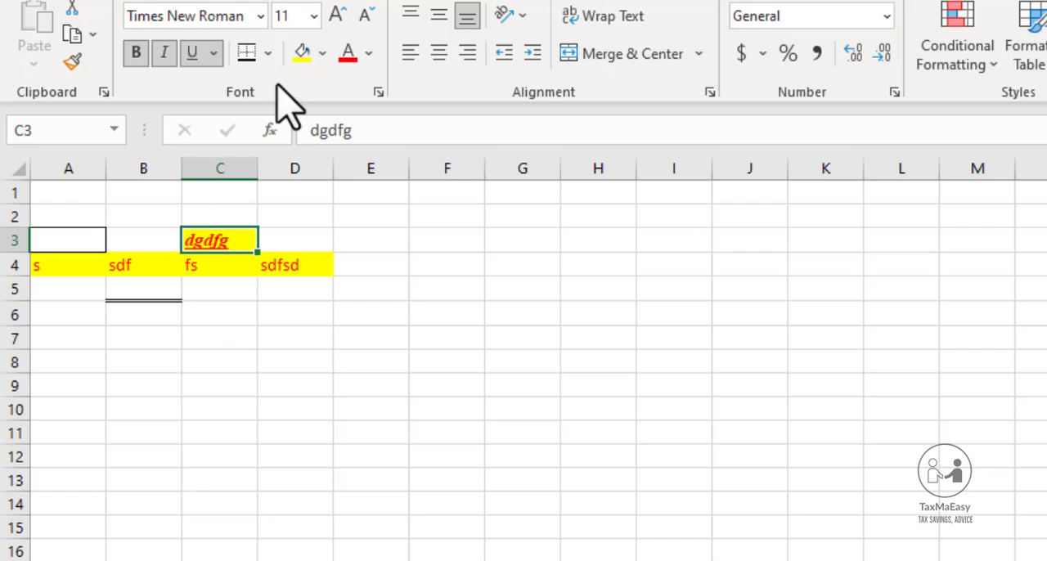
pyautogui.click(313, 16)
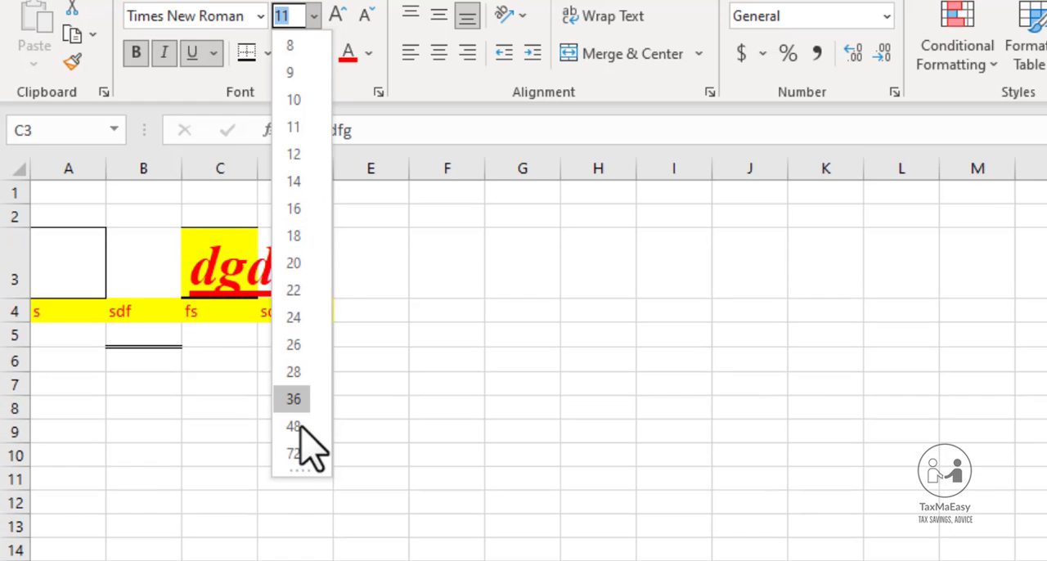
pyautogui.click(426, 334)
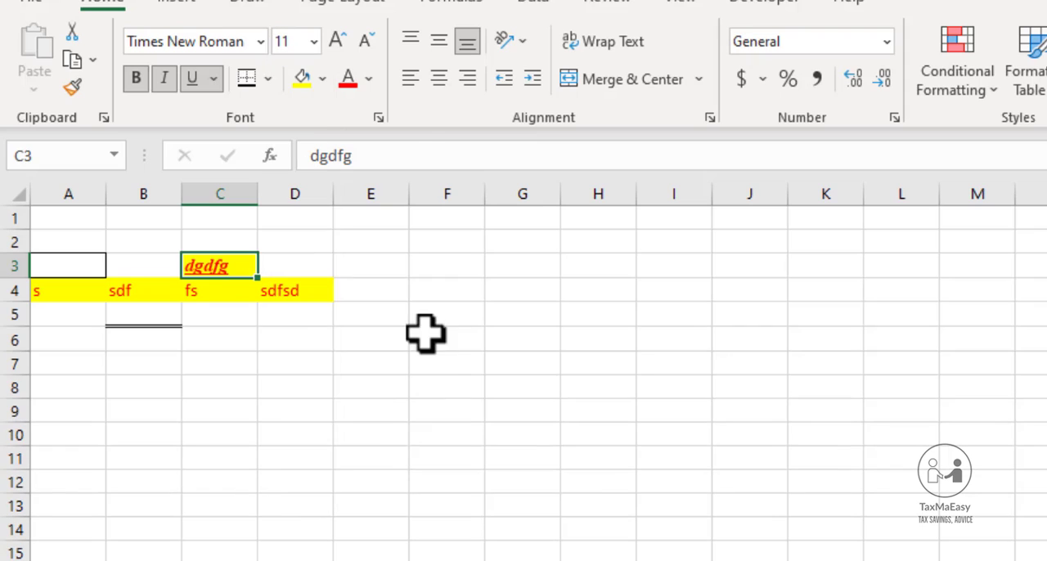
# Enlarge the text in cell C3 stepwise to size 26, and reduce it stepwise to size 12
pyautogui.click(340, 40)
pyautogui.click(340, 39)
pyautogui.click(341, 39)
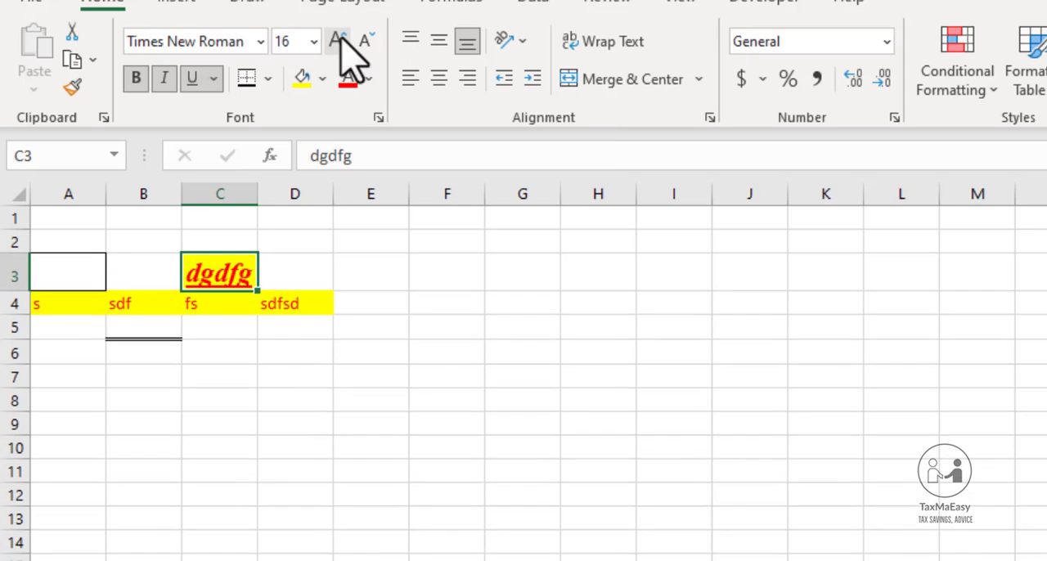
pyautogui.click(341, 38)
pyautogui.click(341, 39)
pyautogui.click(341, 39)
pyautogui.click(341, 39)
pyautogui.click(341, 38)
pyautogui.click(366, 39)
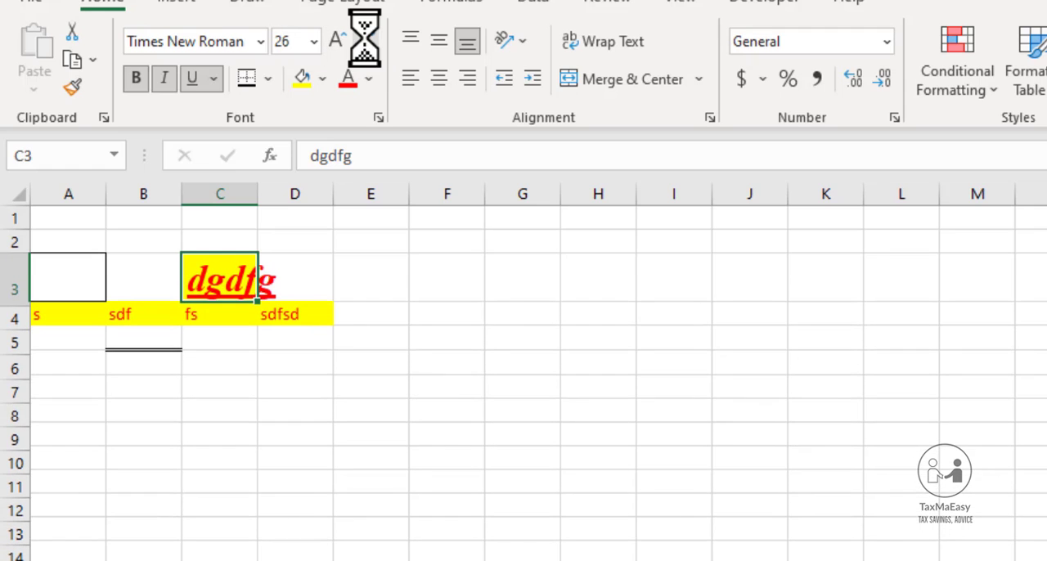
pyautogui.click(366, 39)
pyautogui.click(366, 39)
pyautogui.click(365, 39)
pyautogui.click(366, 39)
pyautogui.click(366, 39)
pyautogui.click(366, 40)
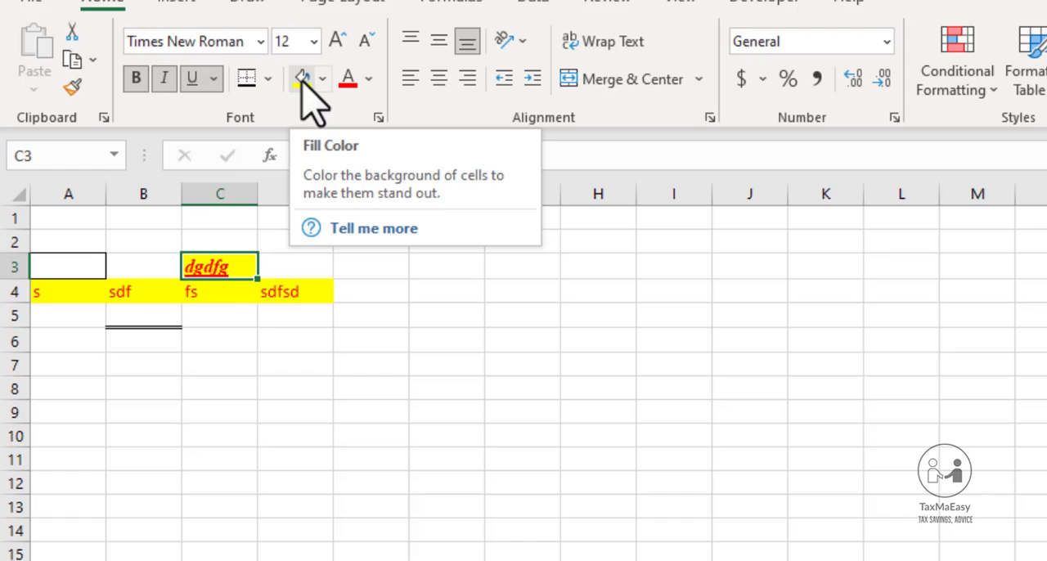
pyautogui.click(392, 272)
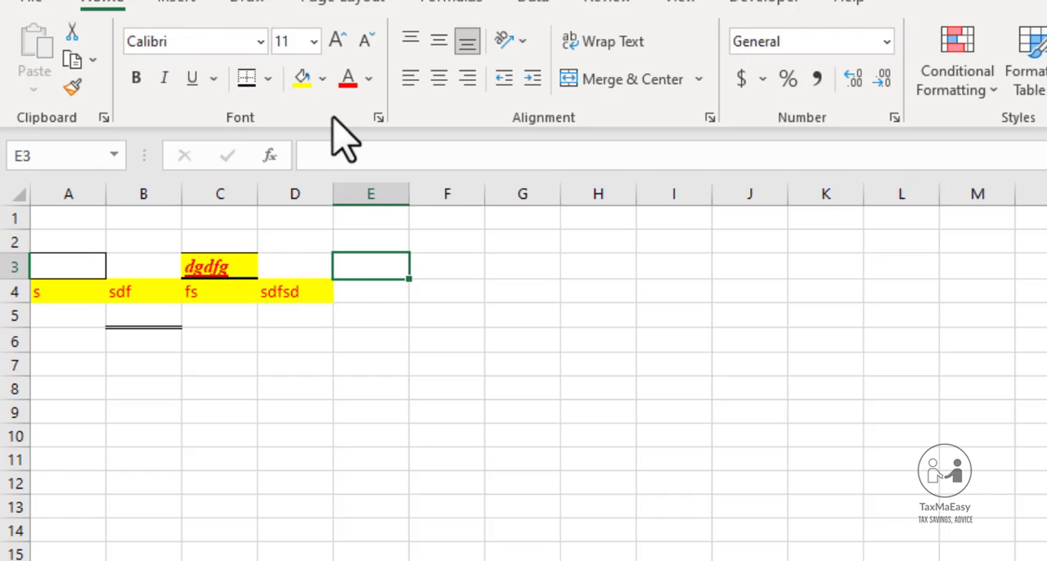
pyautogui.click(368, 80)
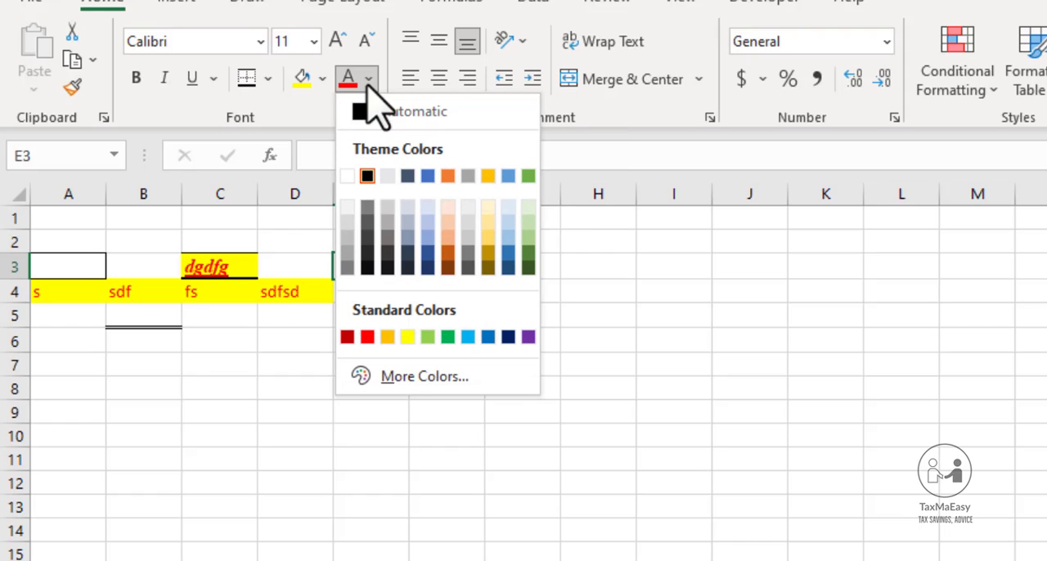
pyautogui.click(304, 227)
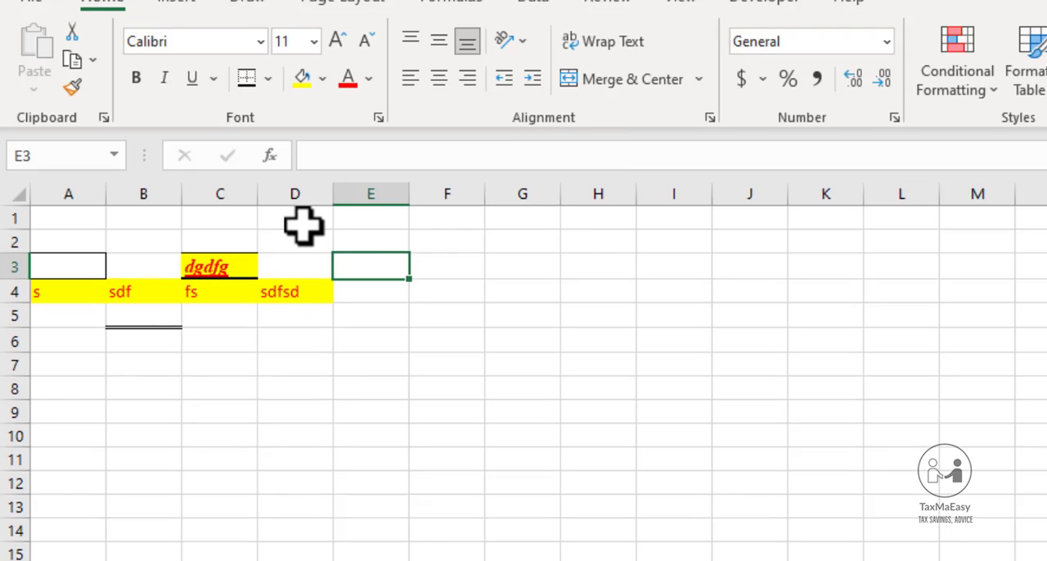
# Enter "hghgyh" in cell F3 and set its font color to red
pyautogui.click(432, 268)
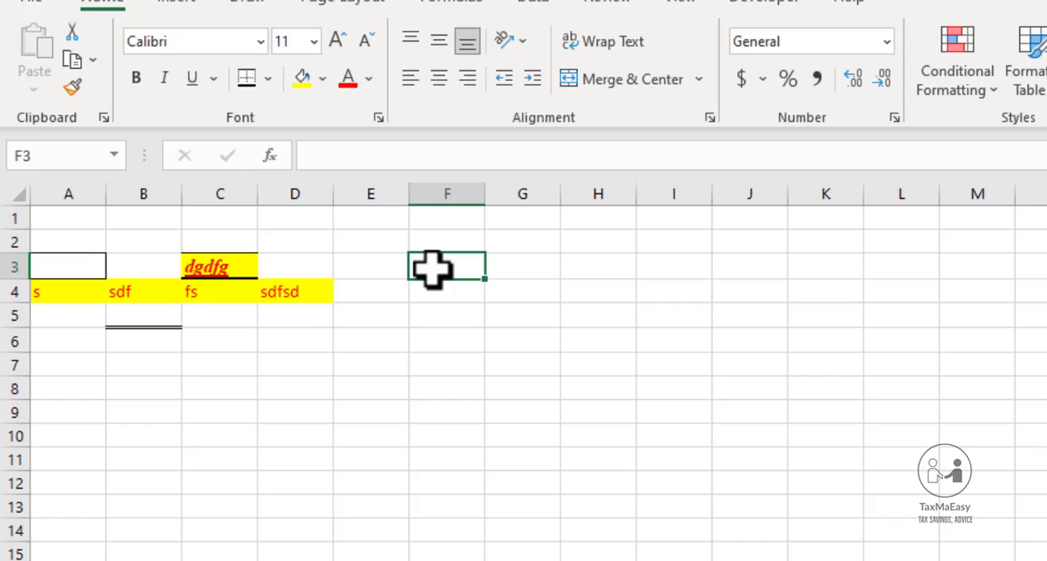
pyautogui.write('hghgyh')
pyautogui.press('Right')
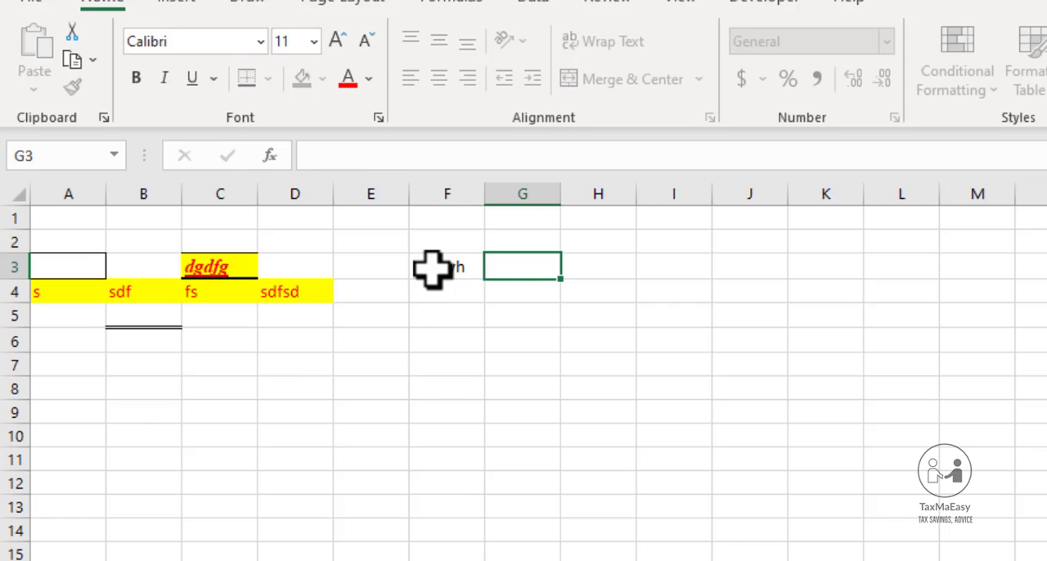
pyautogui.press('Left')
pyautogui.press('Left')
pyautogui.press('Left')
pyautogui.press('Right')
pyautogui.press('Right')
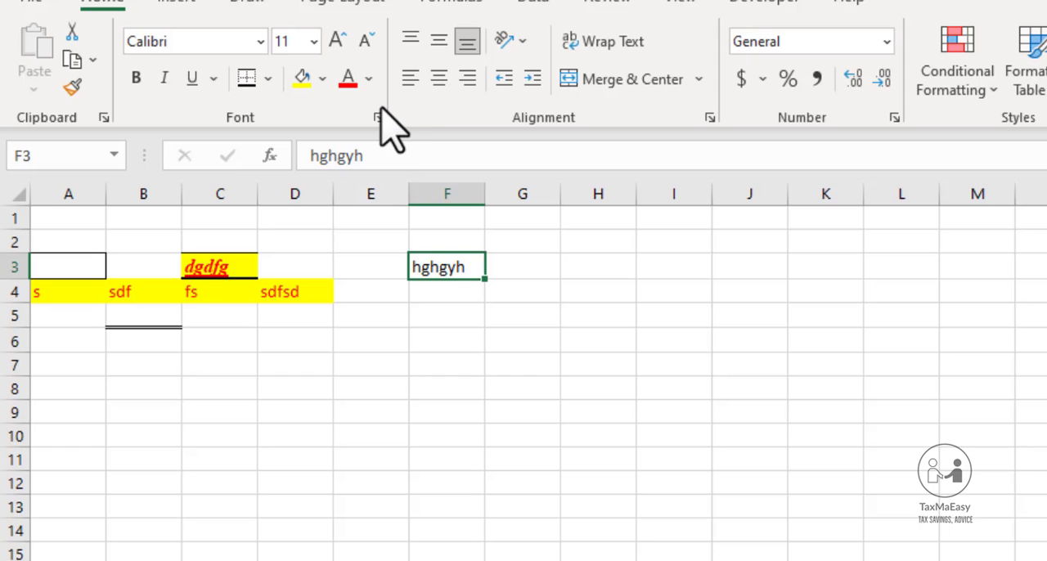
pyautogui.click(349, 78)
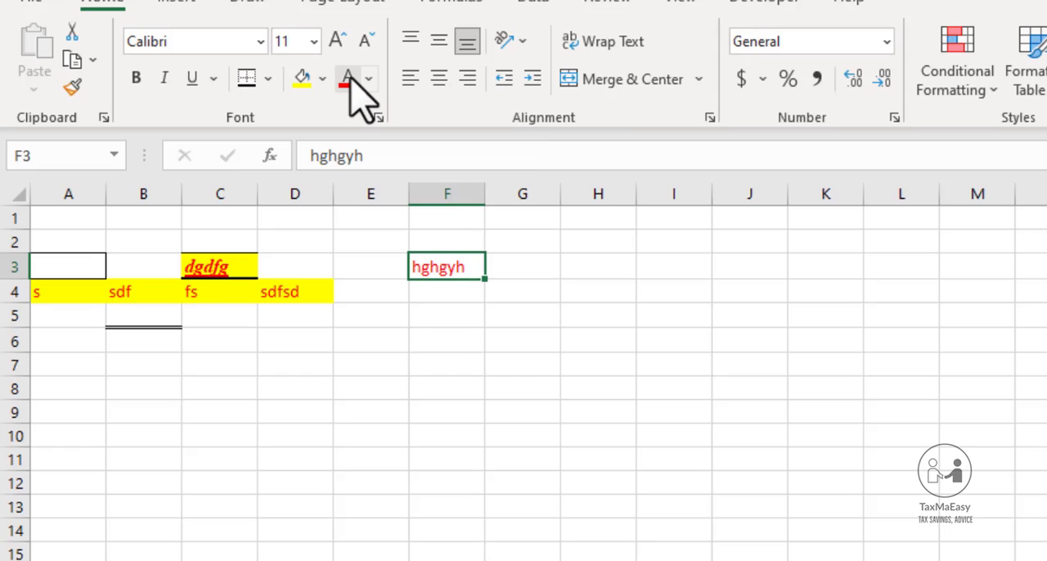
# Fill cell F5 with yellow
pyautogui.click(445, 301)
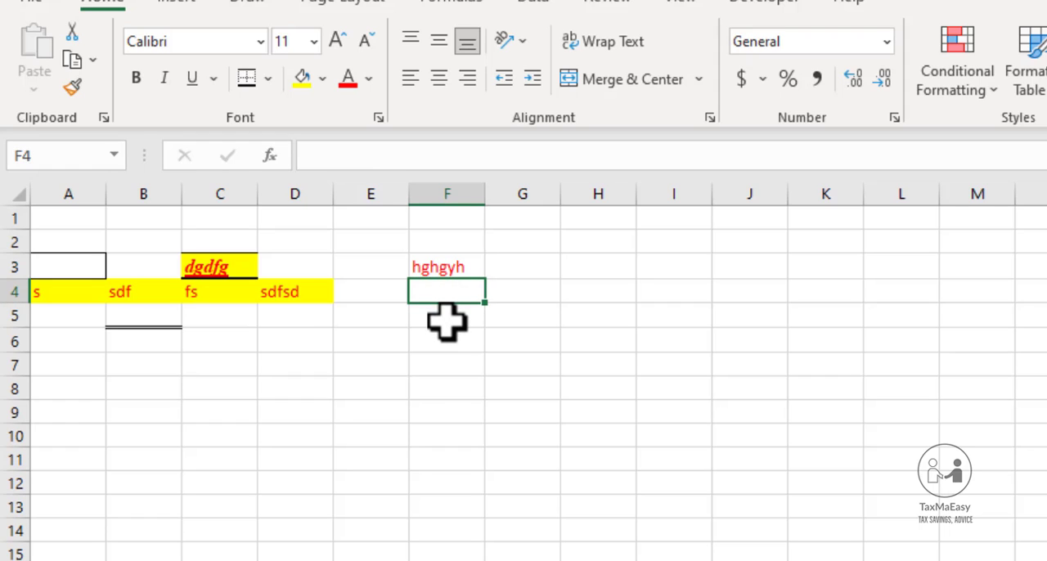
pyautogui.click(444, 319)
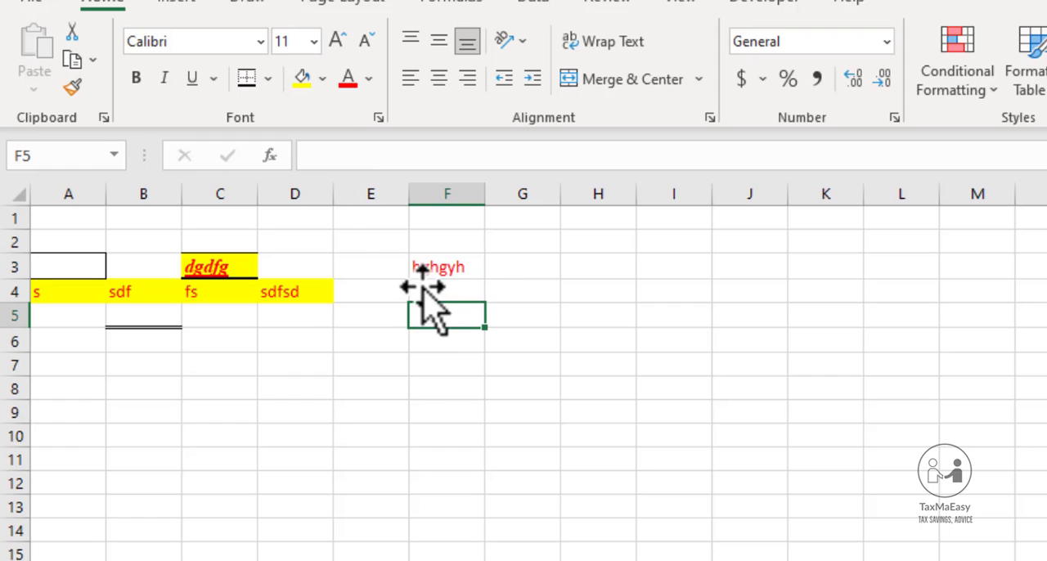
pyautogui.click(303, 78)
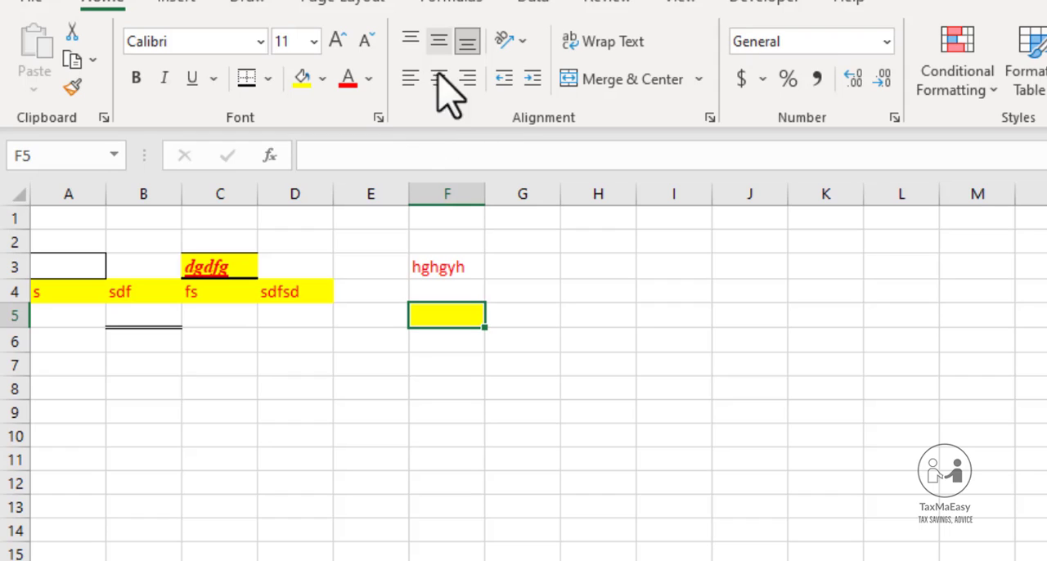
# Widen column F and try center and left alignment on the text in cell F3
pyautogui.click(448, 270)
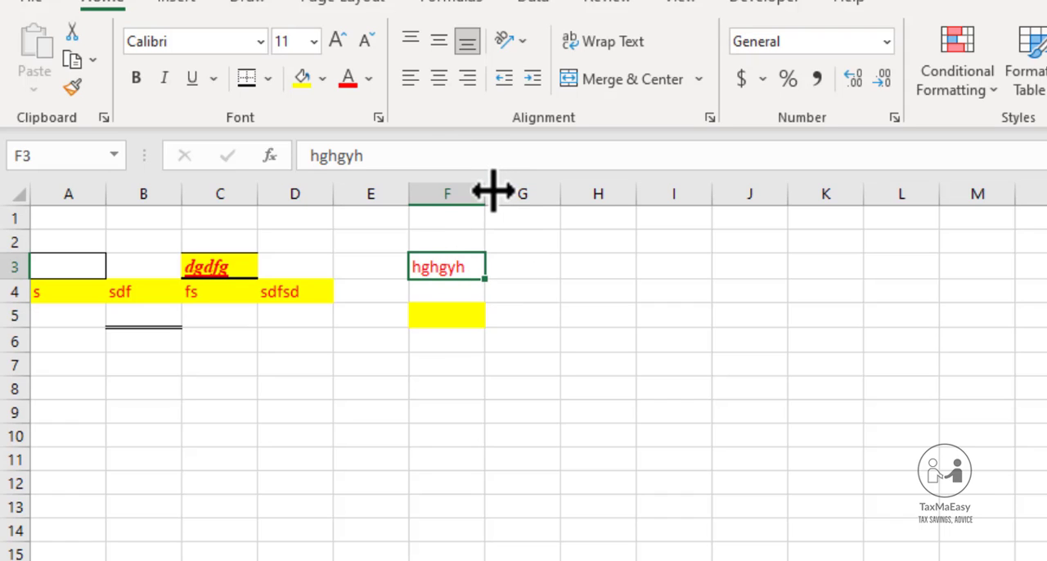
pyautogui.moveTo(494, 191); pyautogui.dragTo(533, 194)
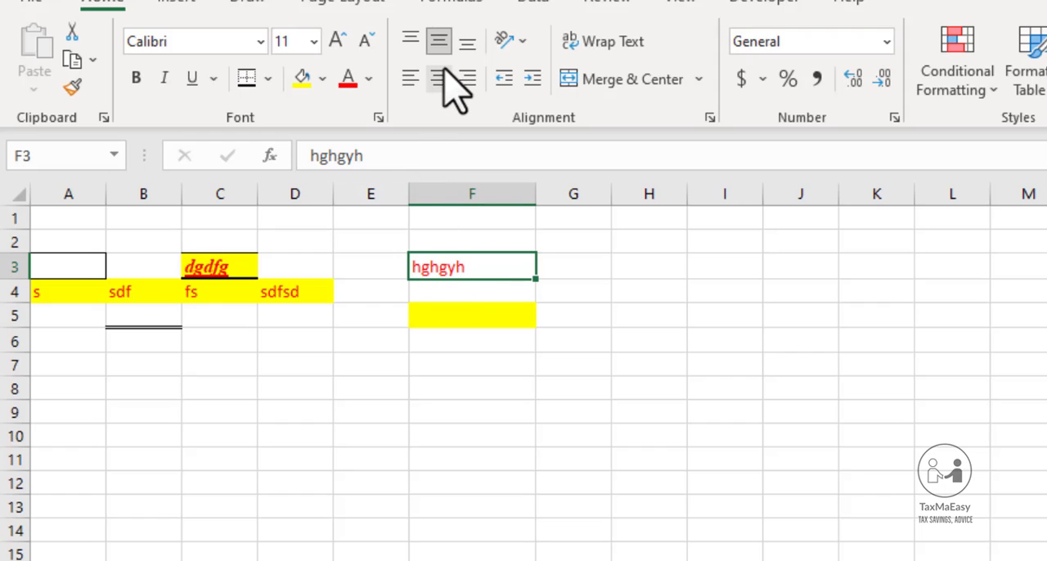
pyautogui.click(440, 42)
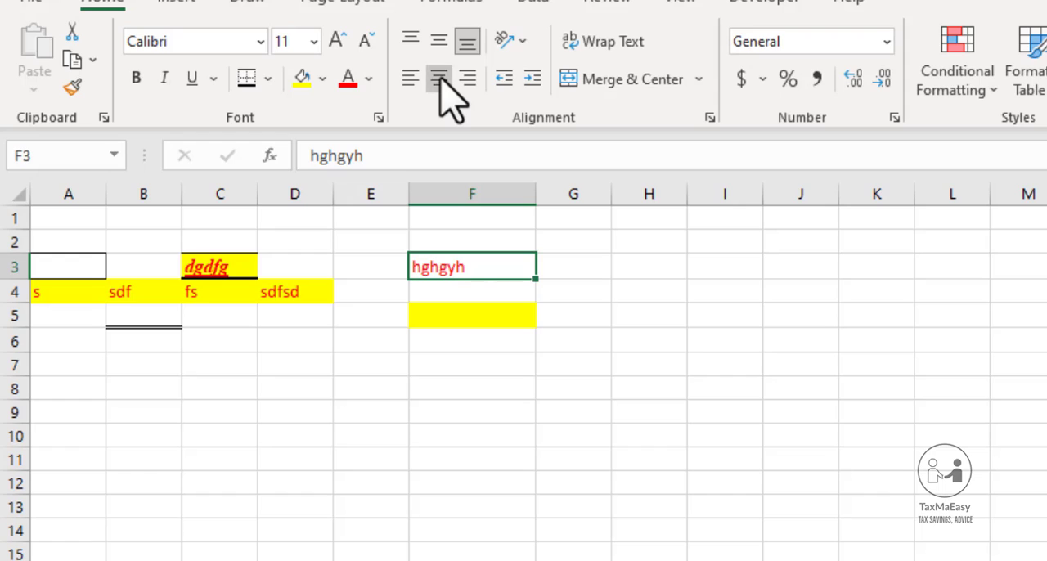
pyautogui.click(439, 78)
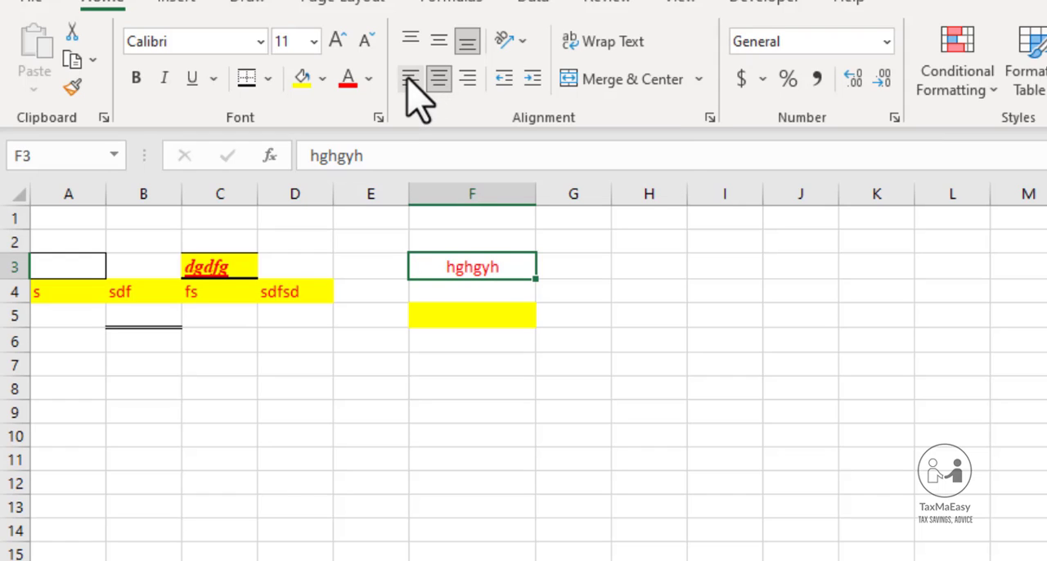
pyautogui.click(410, 77)
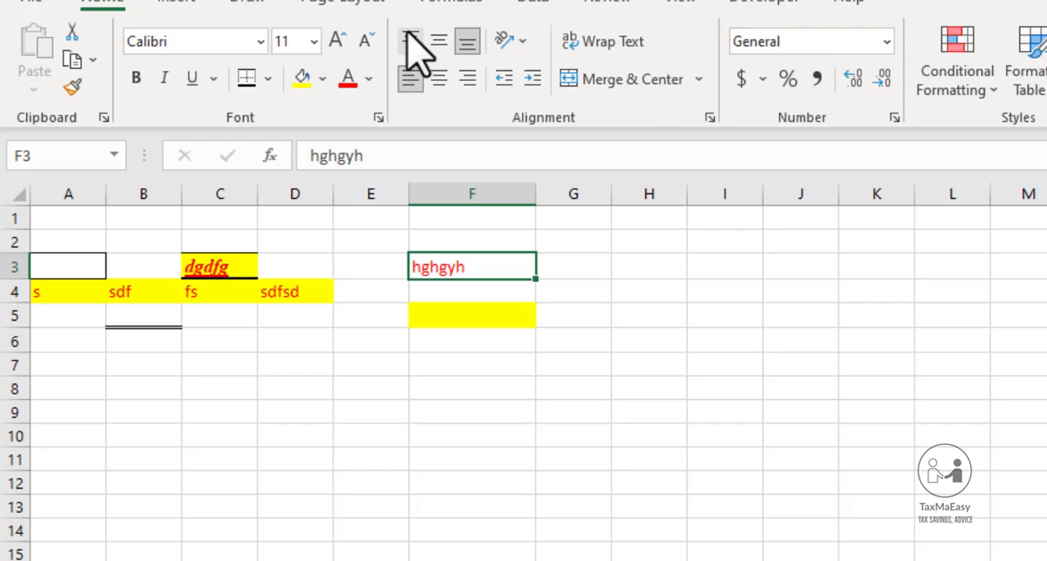
# Align the text in cell F3 to the top and make row 3 about twice as tall
pyautogui.click(412, 42)
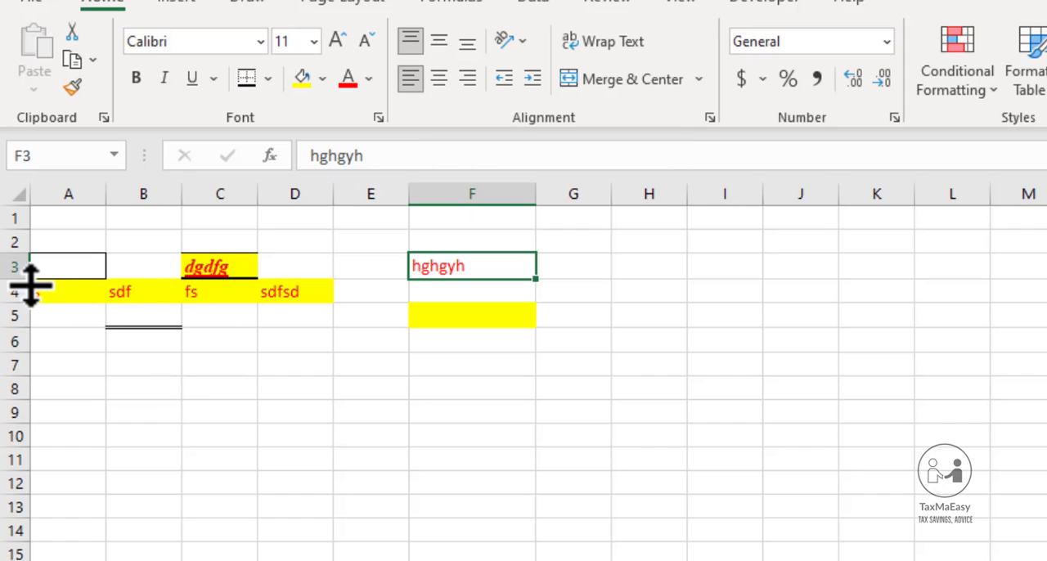
pyautogui.moveTo(29, 285); pyautogui.dragTo(27, 308)
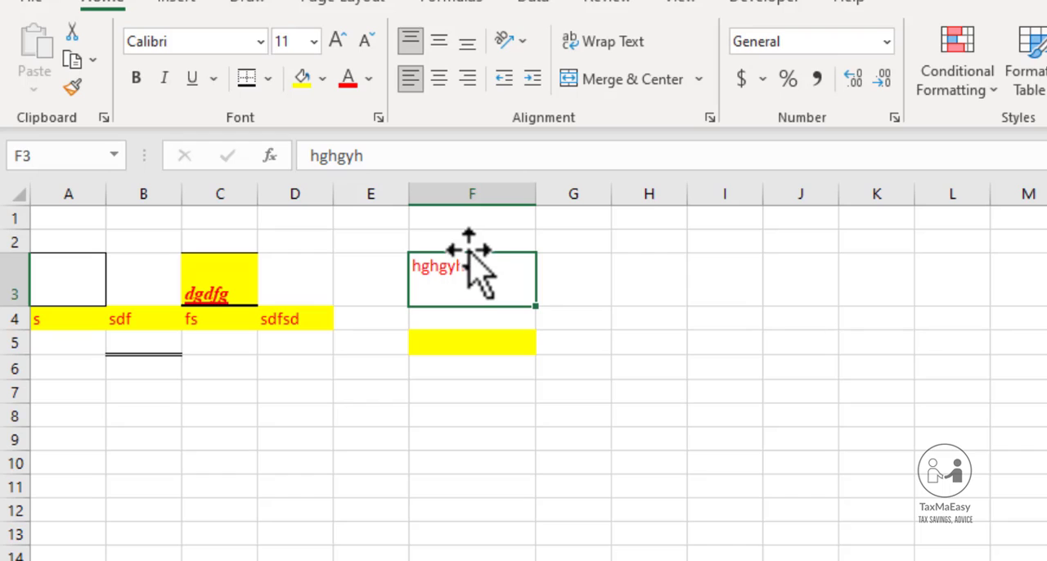
# Align the text in cell F3 to the middle and center, to the bottom right, and back to the middle and center
pyautogui.click(439, 42)
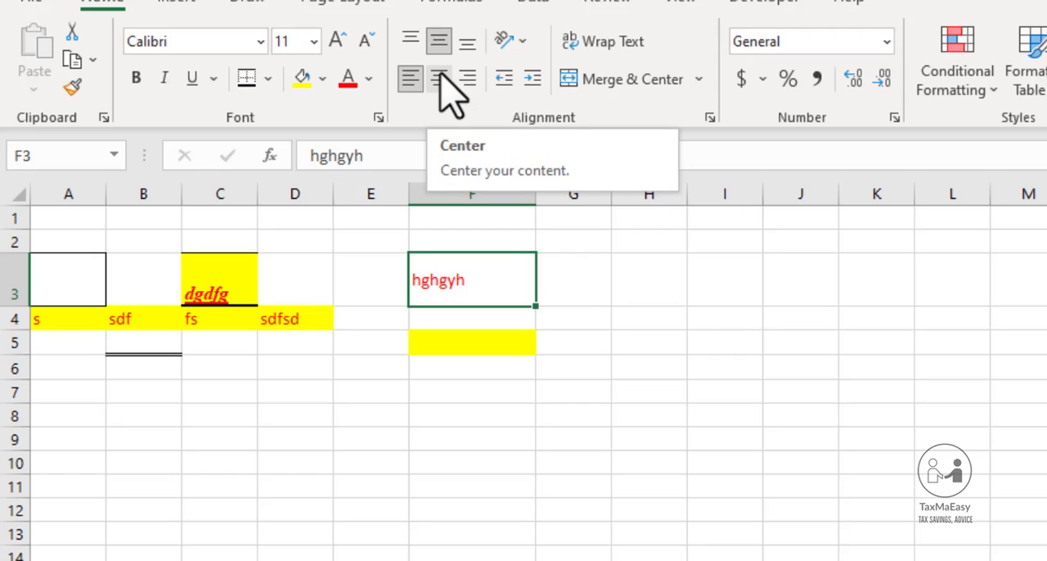
pyautogui.click(442, 80)
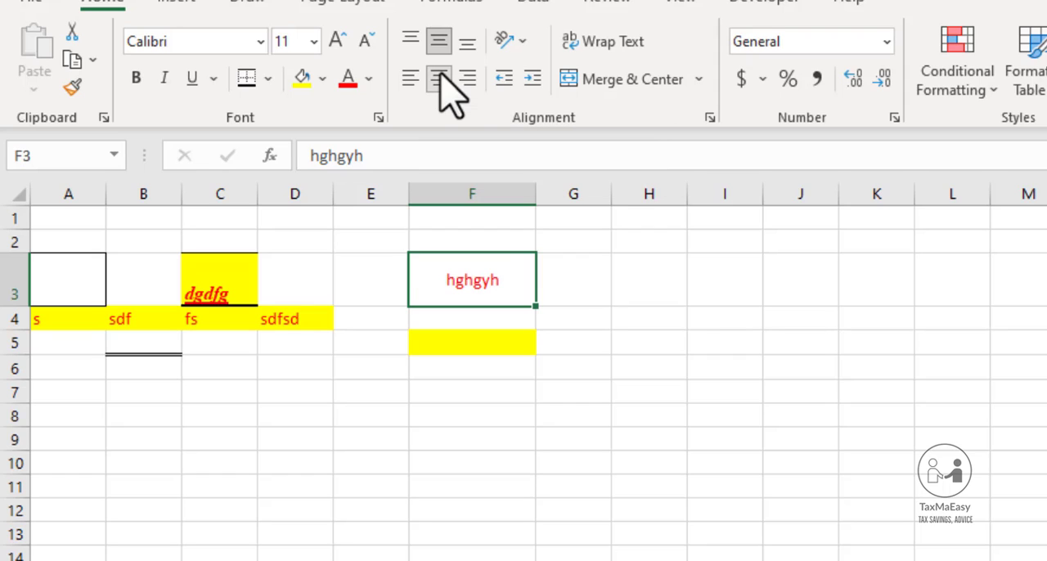
pyautogui.click(470, 80)
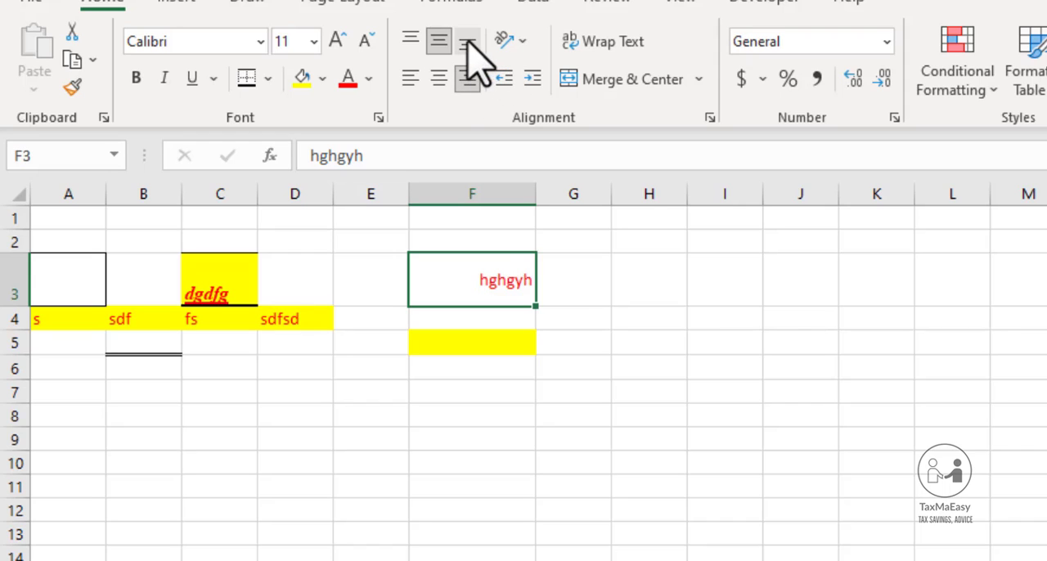
pyautogui.click(467, 41)
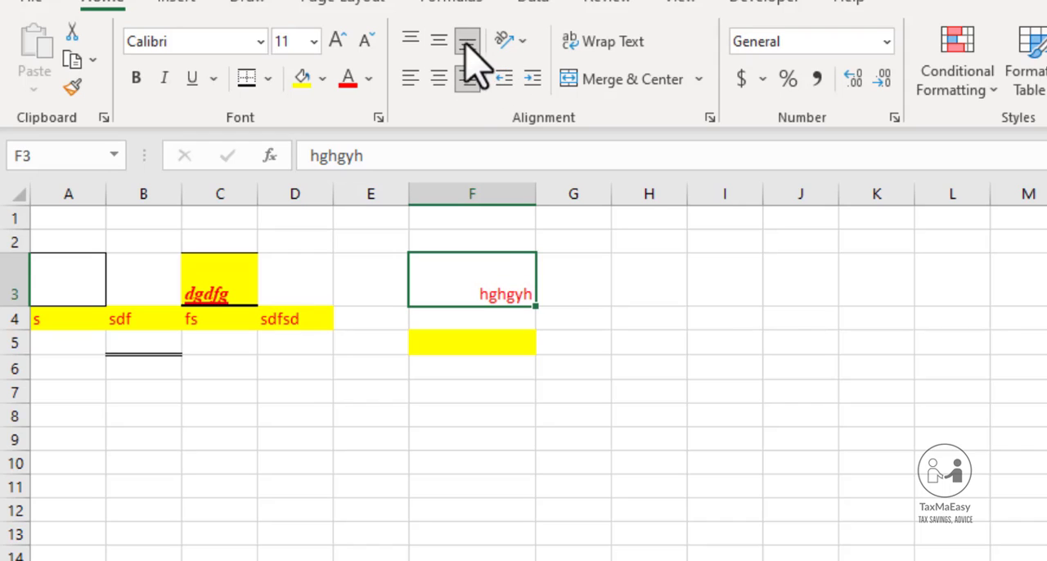
pyautogui.click(438, 77)
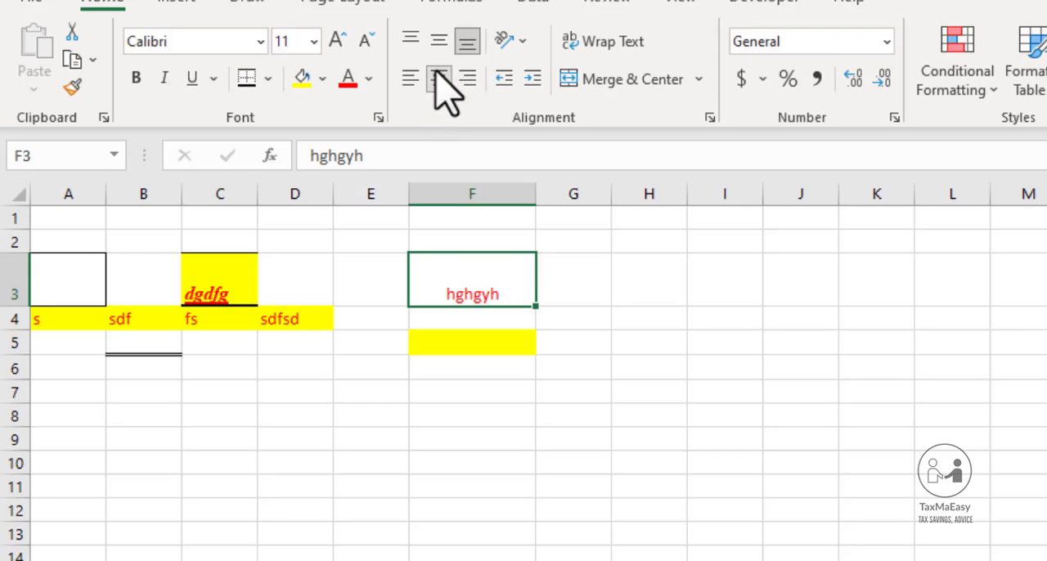
pyautogui.click(440, 46)
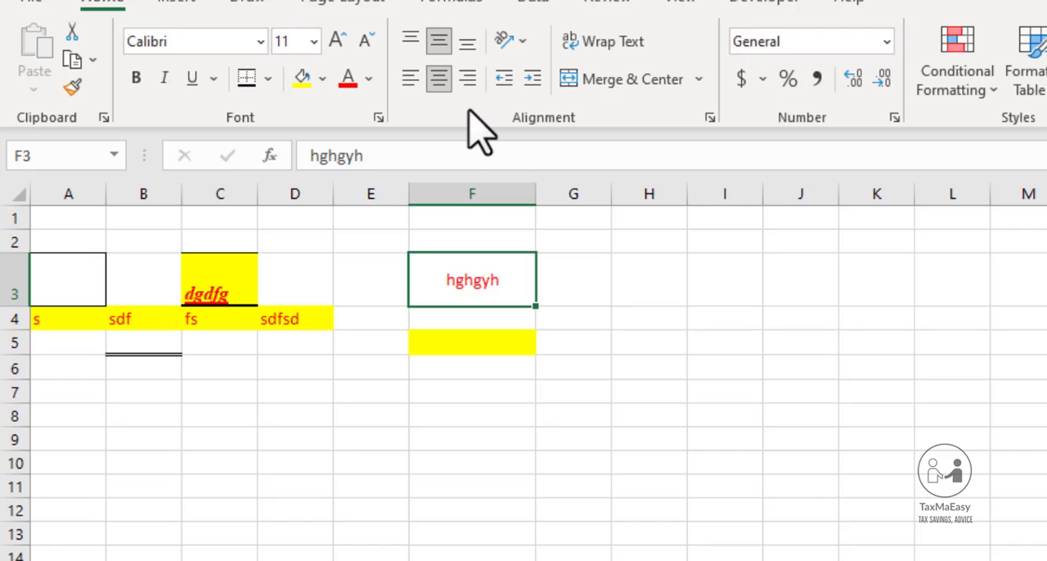
# Angle the text in cell F3 counterclockwise, and change the orientation to Angle Clockwise
pyautogui.click(515, 40)
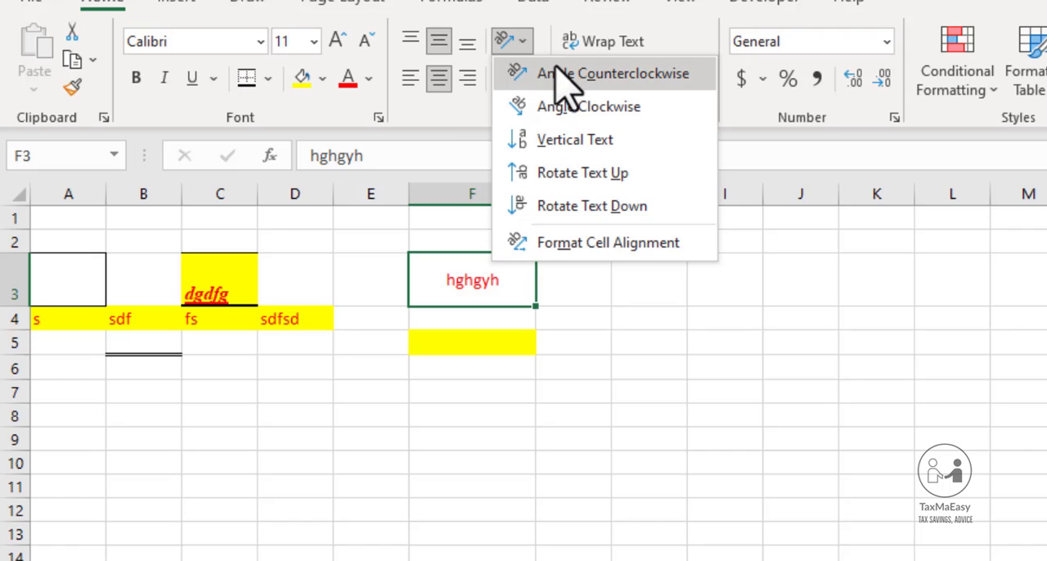
pyautogui.click(560, 75)
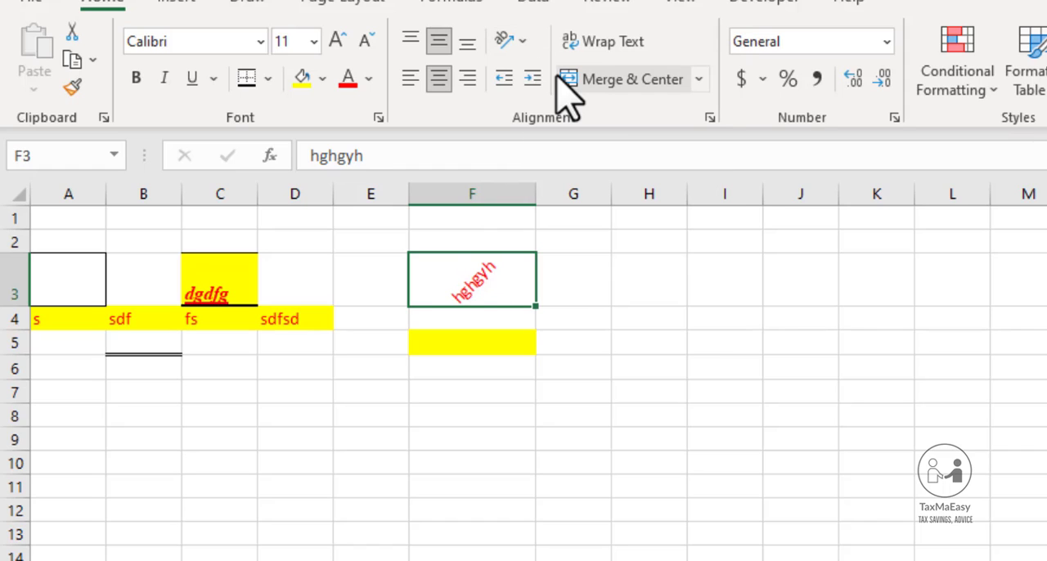
pyautogui.click(515, 42)
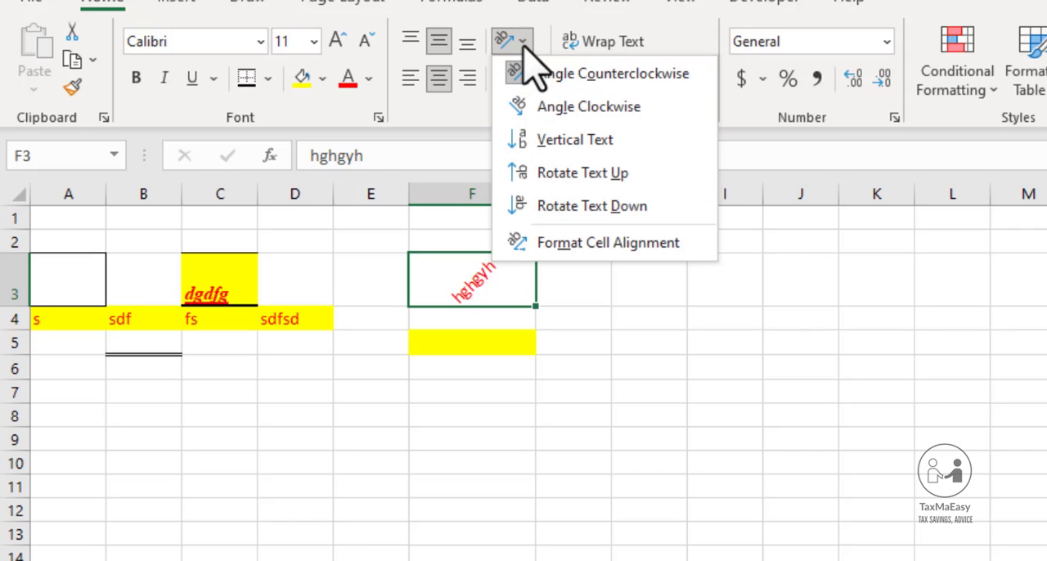
pyautogui.click(589, 106)
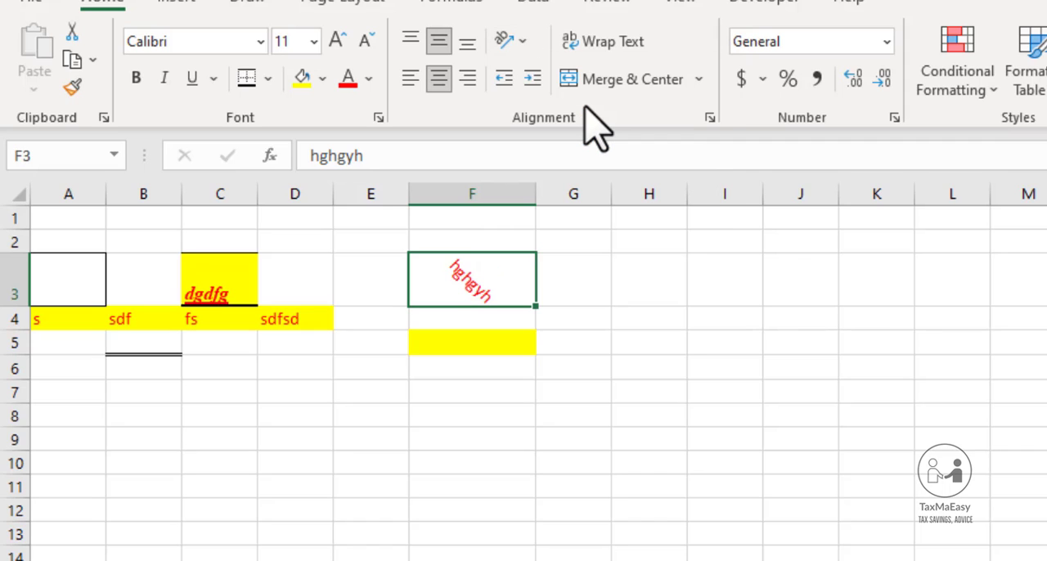
# Set the text in cell F3 to Vertical Text and heighten row 3 to fit all its letters
pyautogui.click(523, 39)
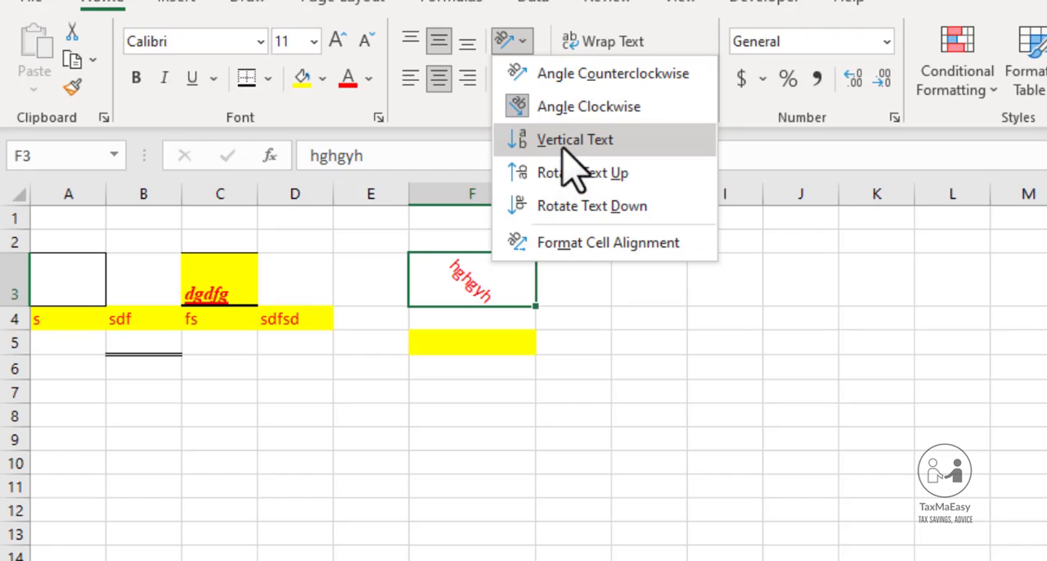
pyautogui.click(563, 144)
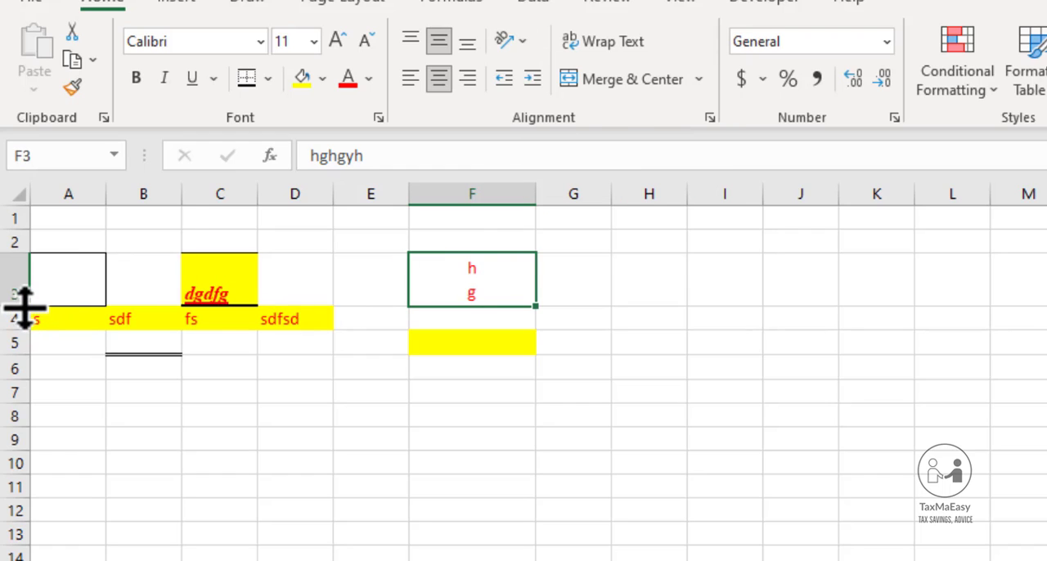
pyautogui.moveTo(24, 308); pyautogui.dragTo(27, 392)
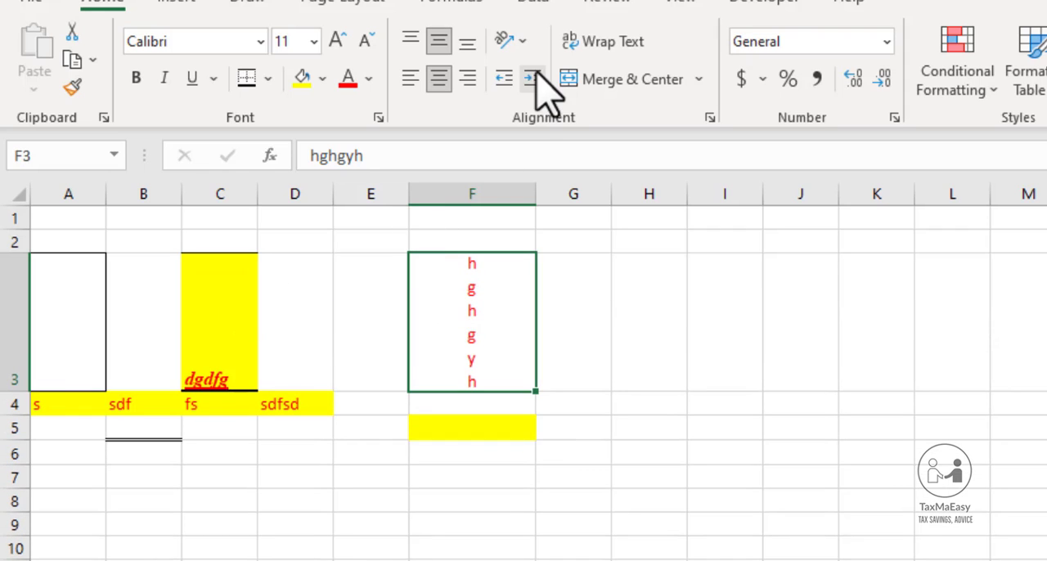
# Apply Rotate Text Up to cell F3, and change the orientation to Rotate Text Down
pyautogui.click(524, 40)
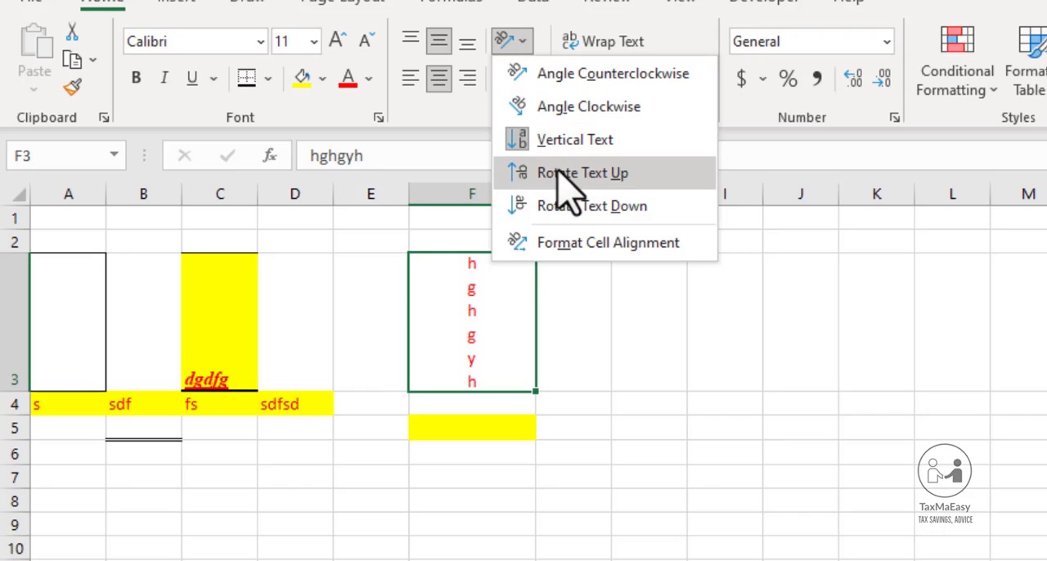
pyautogui.click(568, 174)
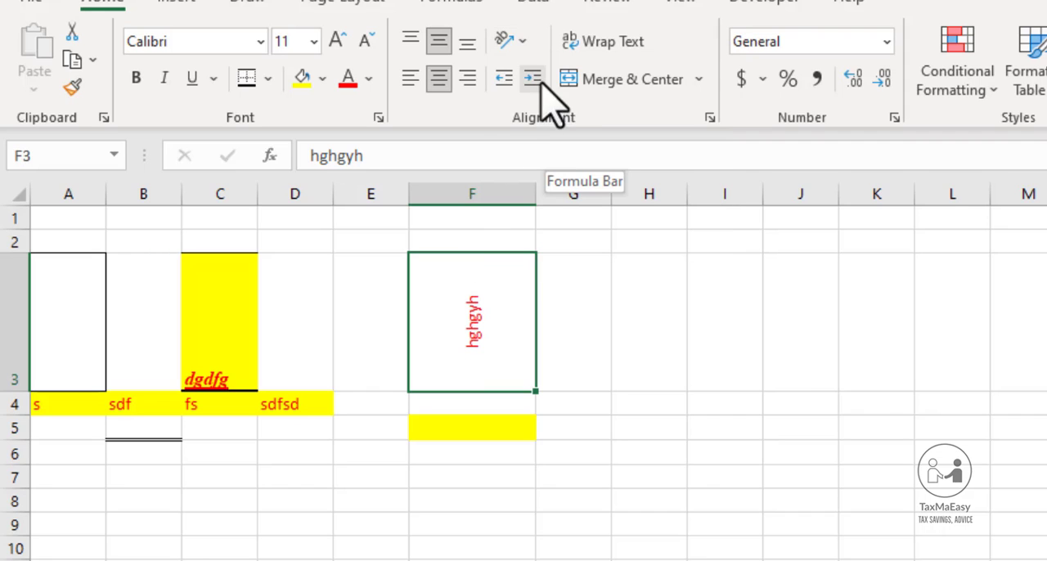
pyautogui.click(523, 40)
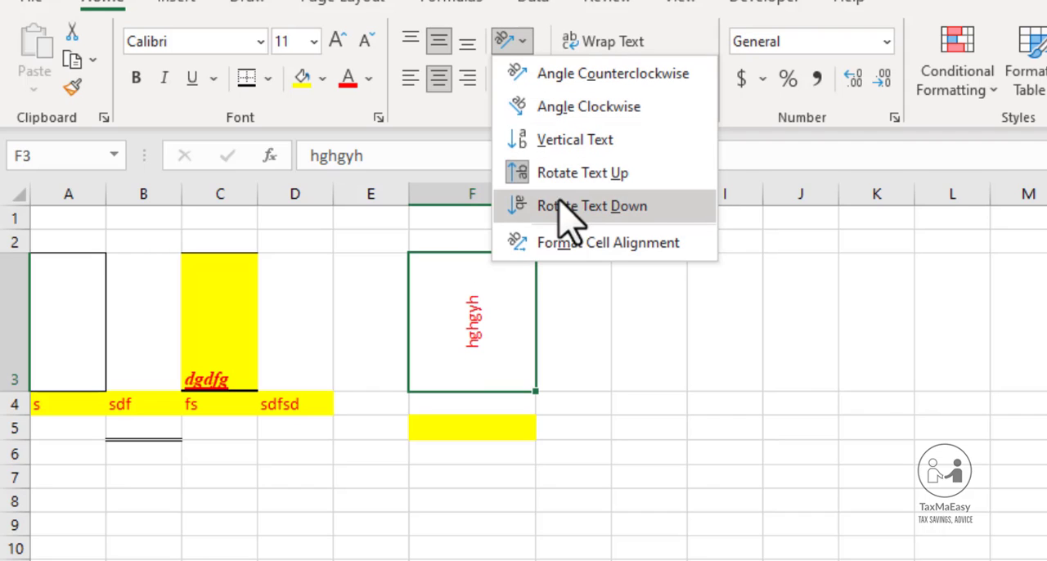
pyautogui.click(517, 206)
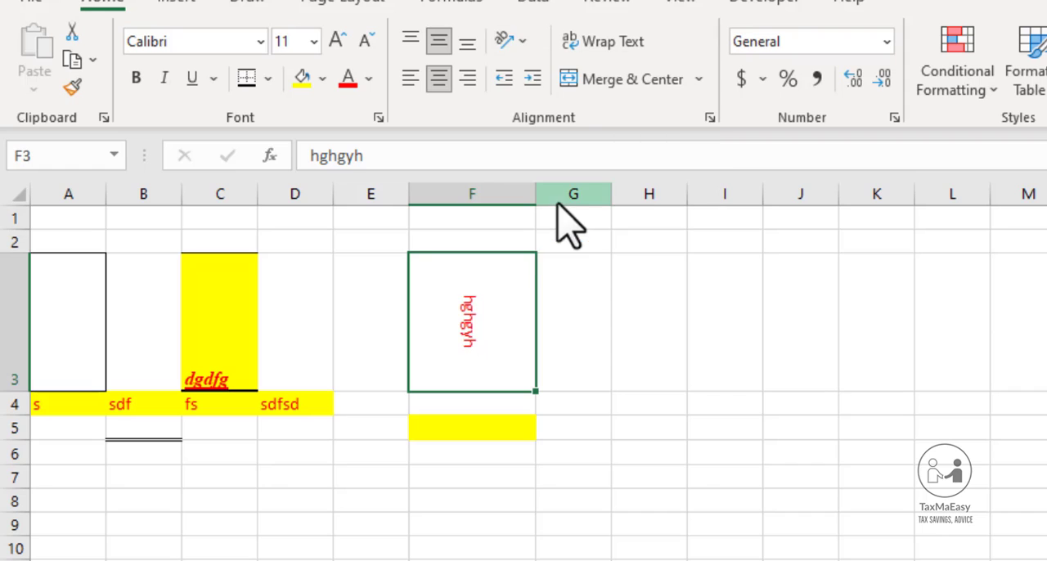
# Review the text orientation options and the Format Cells alignment settings for cell F3 without changing anything
pyautogui.click(527, 45)
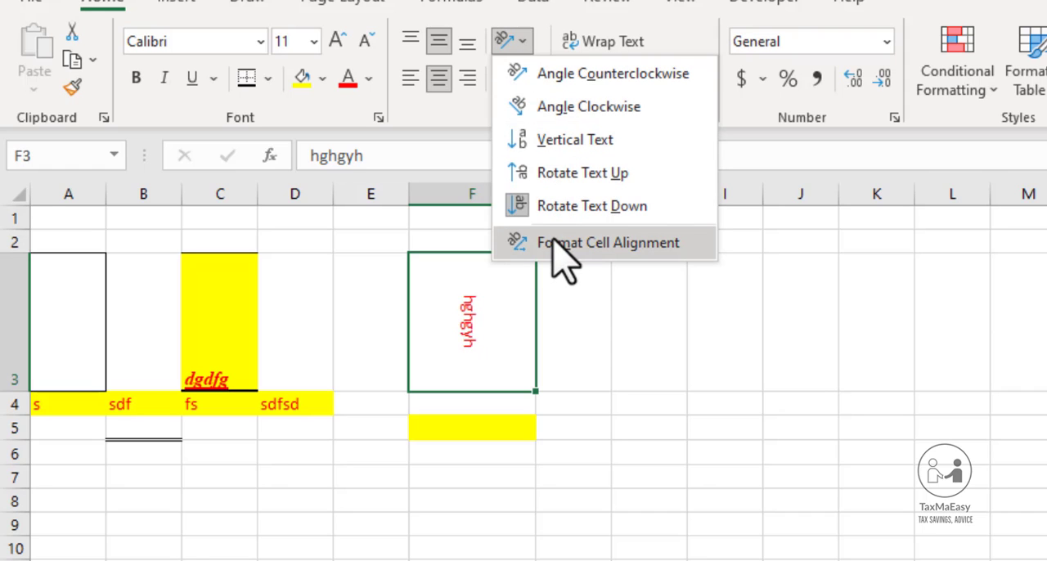
pyautogui.press('Escape')
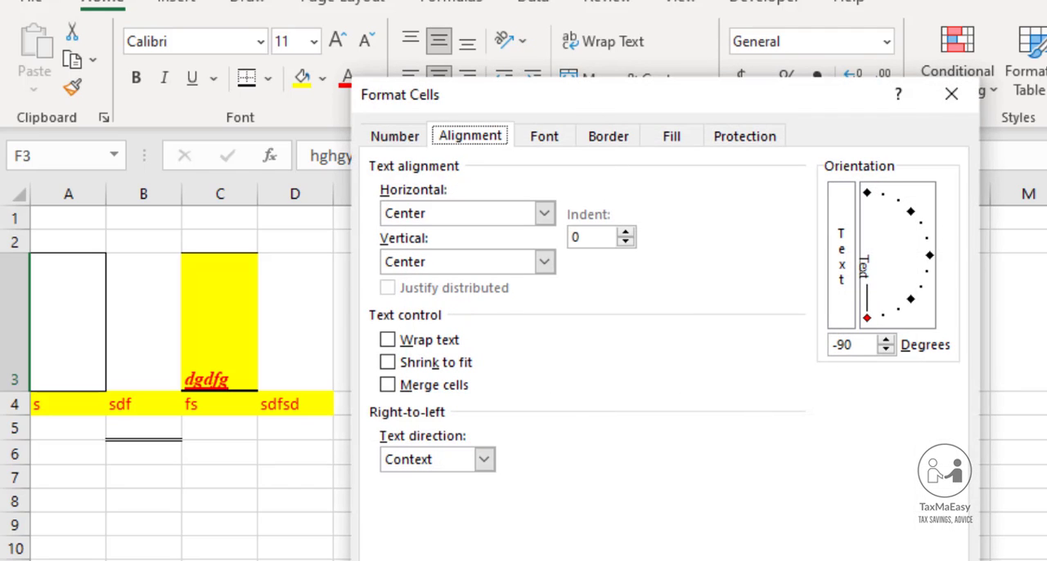
pyautogui.press('Return')
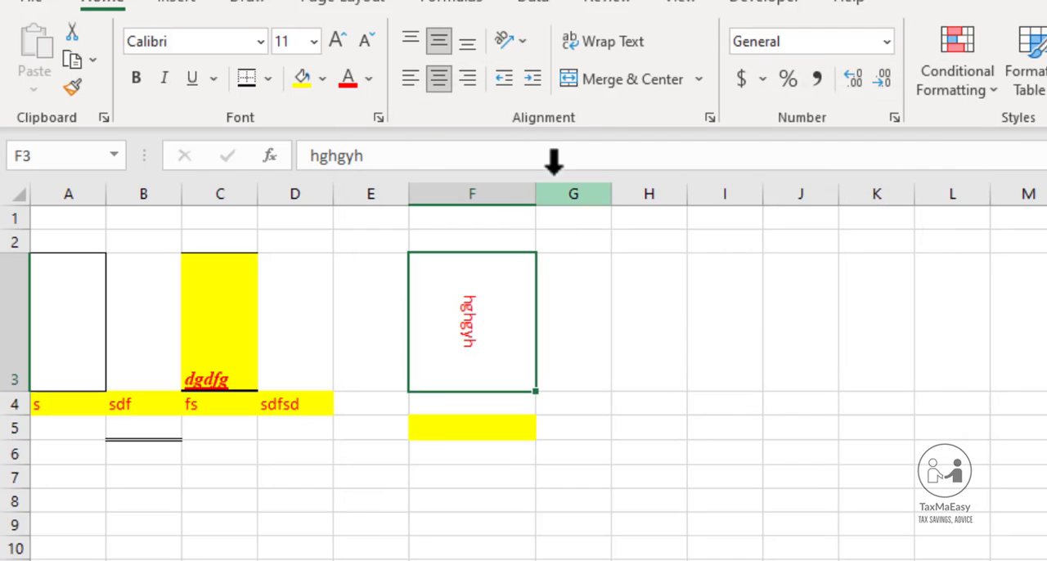
pyautogui.click(522, 42)
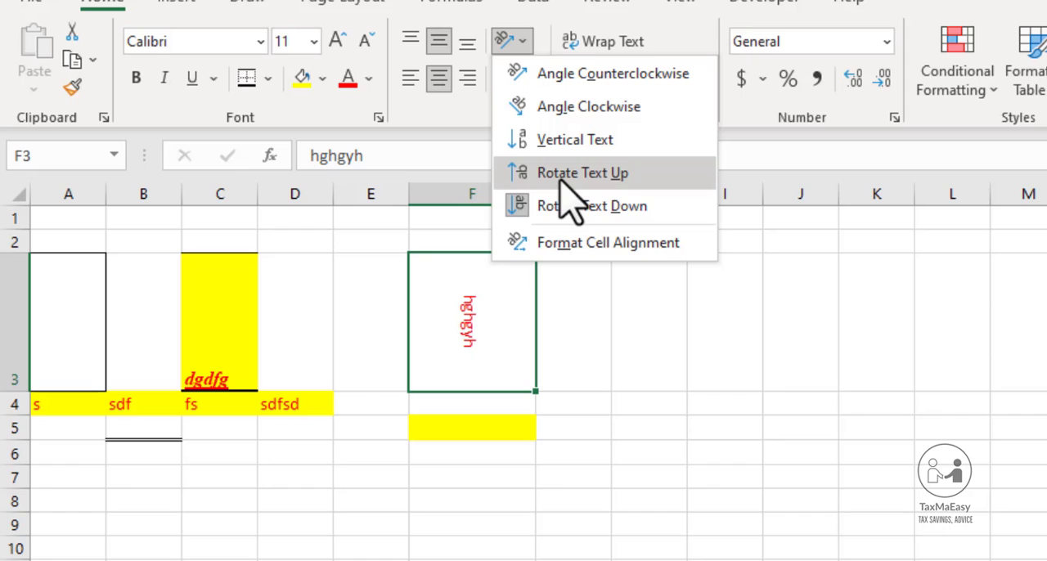
pyautogui.click(486, 286)
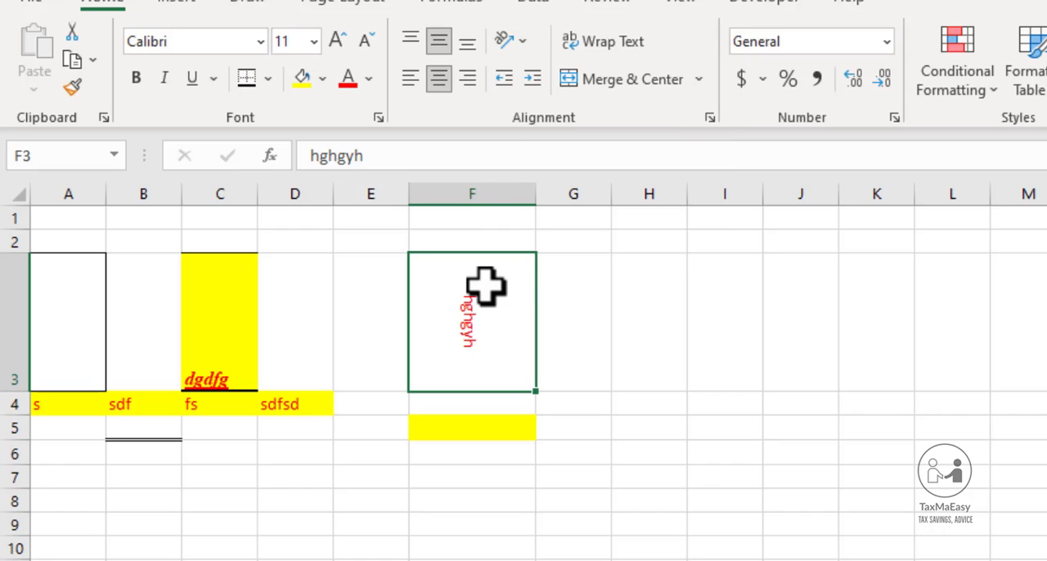
# Undo the text orientation and row height changes for cell F3, and align its text to the middle
pyautogui.hotkey('ctrl', 'a')
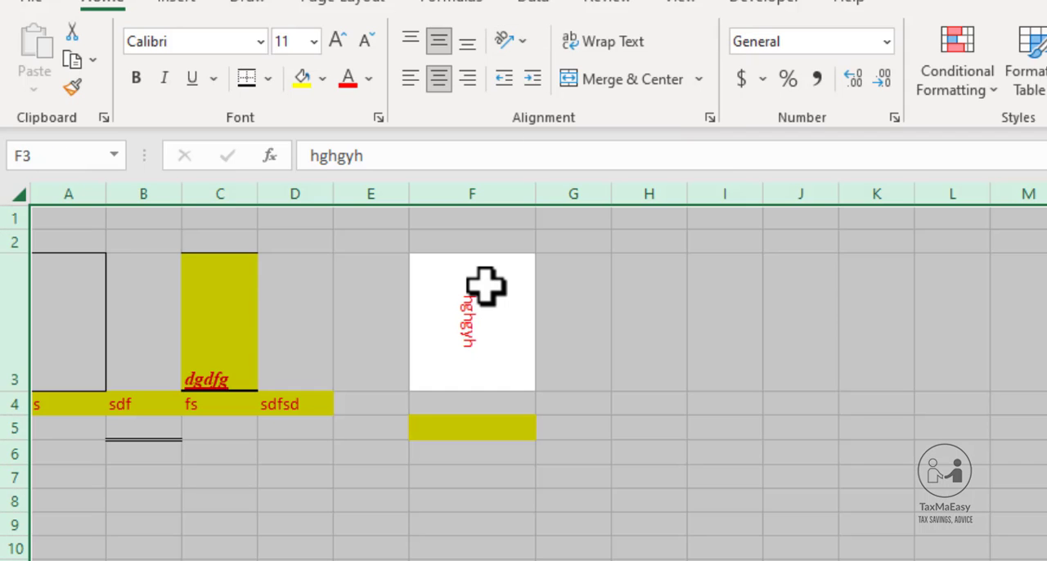
pyautogui.click(486, 287)
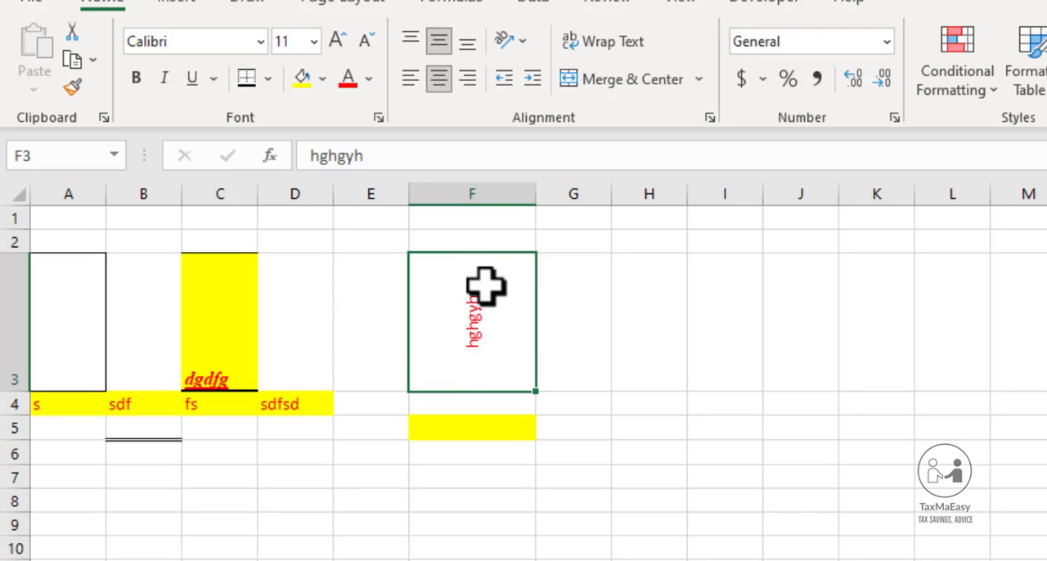
pyautogui.hotkey('ctrl', 'z')
pyautogui.hotkey('ctrl', 'z')
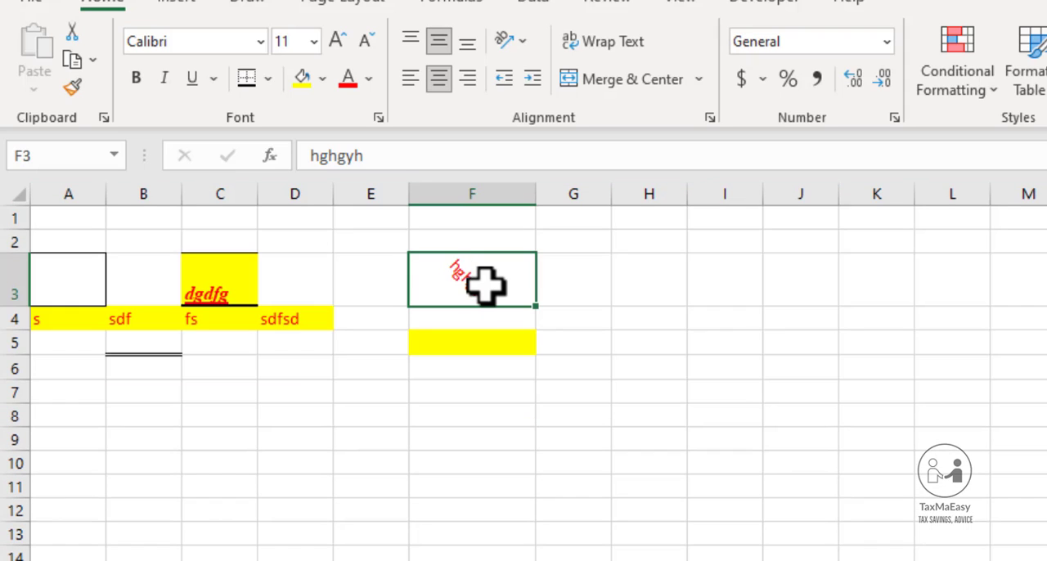
pyautogui.hotkey('ctrl', 'z')
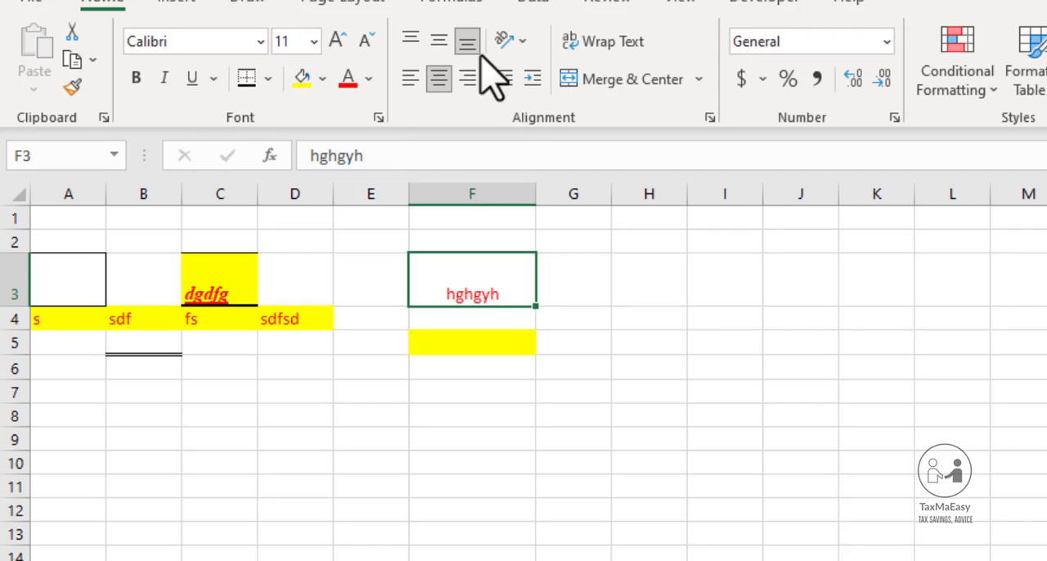
pyautogui.click(439, 42)
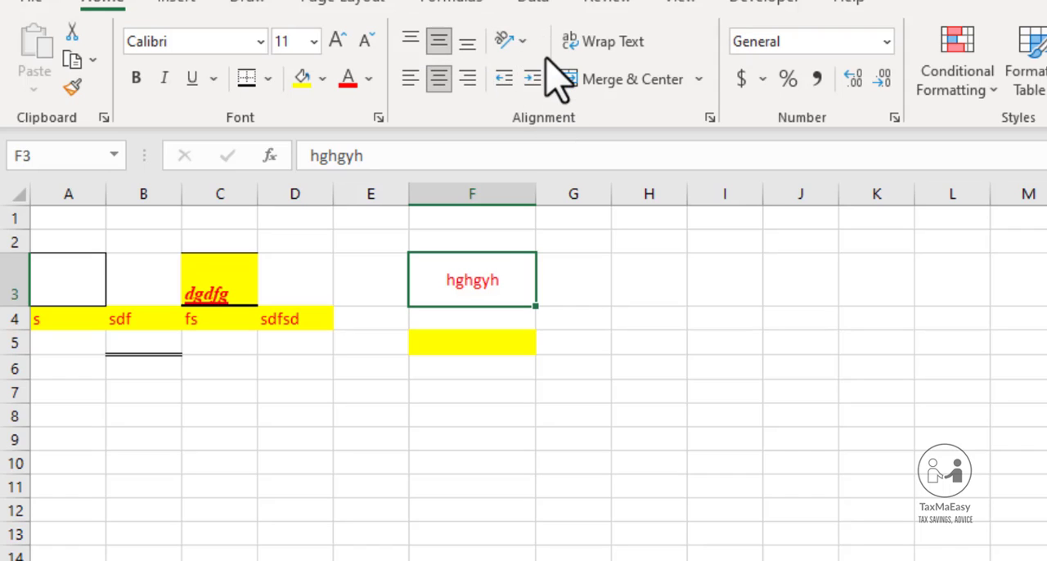
# Apply the vertical text orientation to cell F3 through the Format Cells alignment settings, and heighten row 3 to show more letters
pyautogui.click(522, 45)
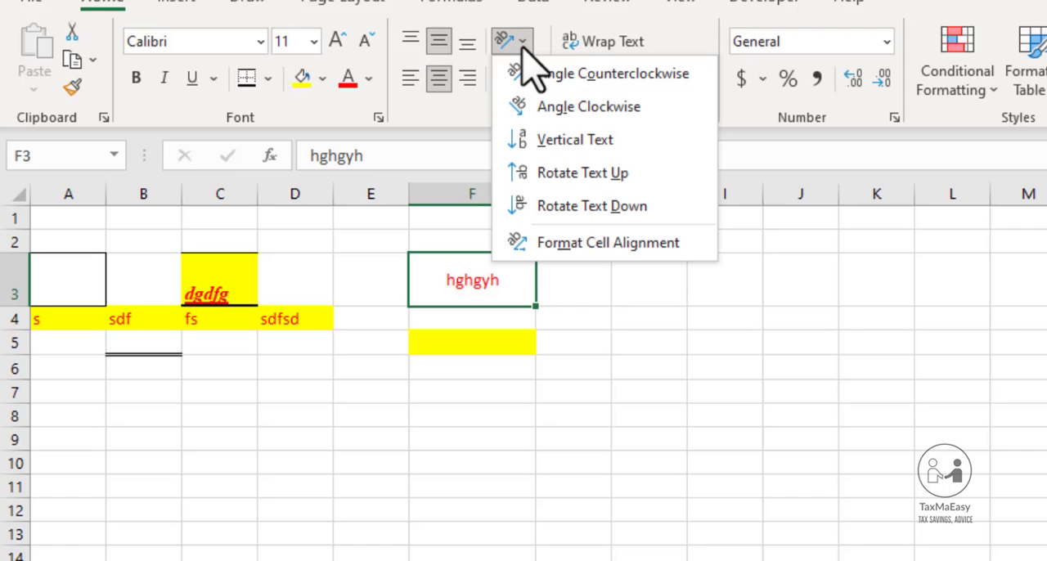
pyautogui.click(558, 1)
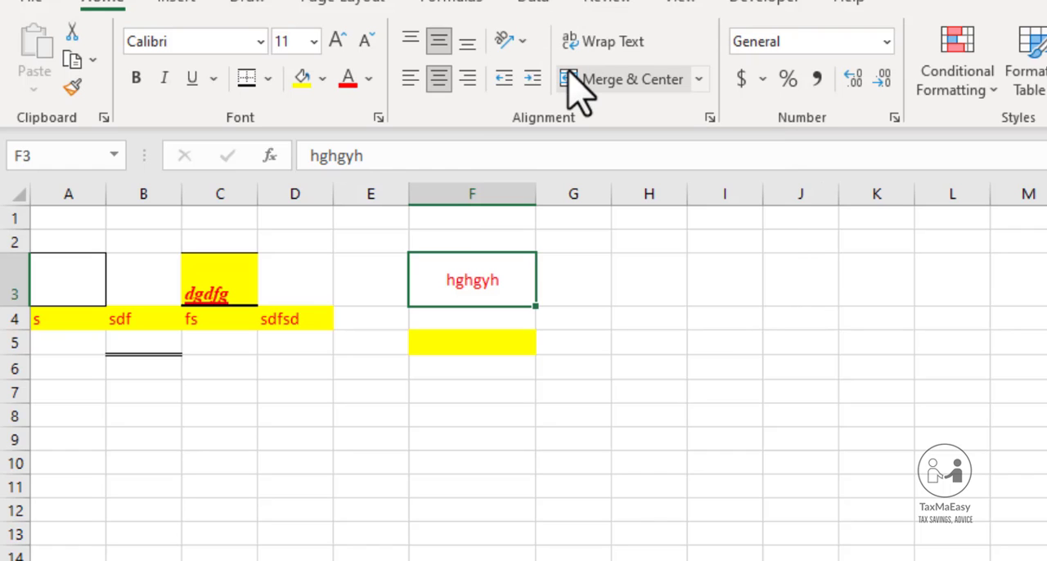
pyautogui.hotkey('ctrl', '1')
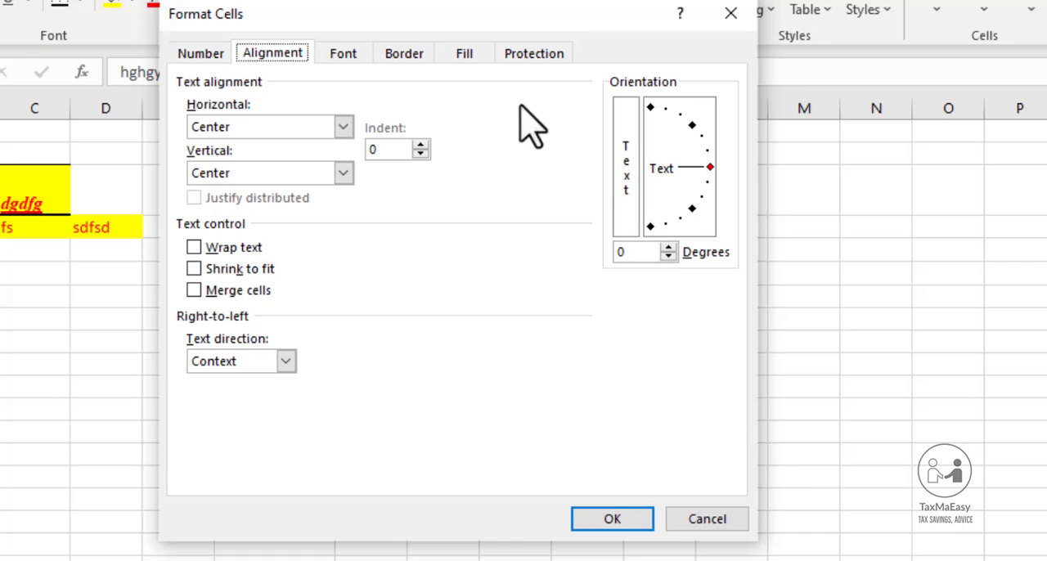
pyautogui.moveTo(515, 15); pyautogui.dragTo(391, 240)
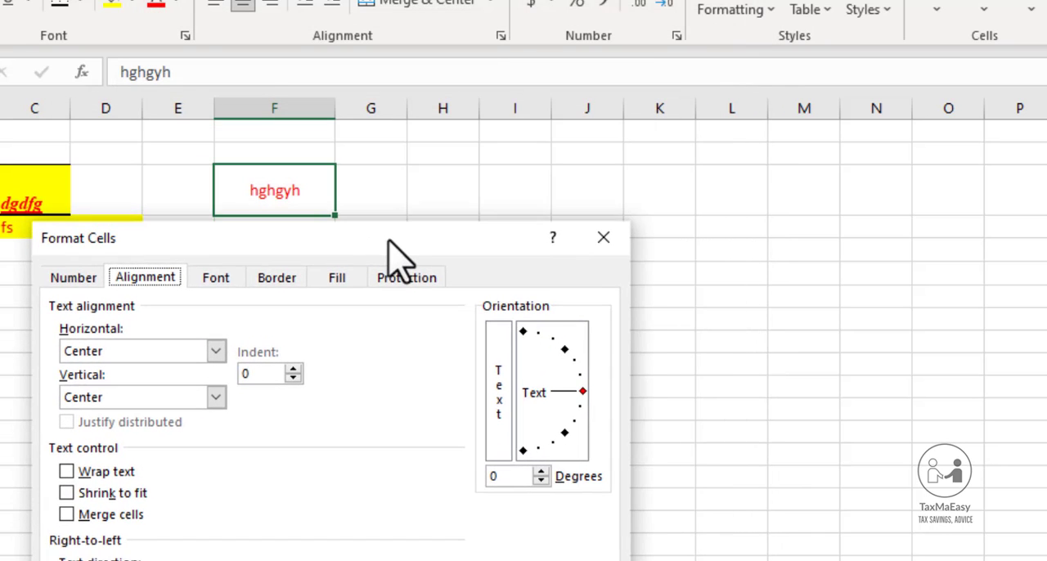
pyautogui.click(503, 382)
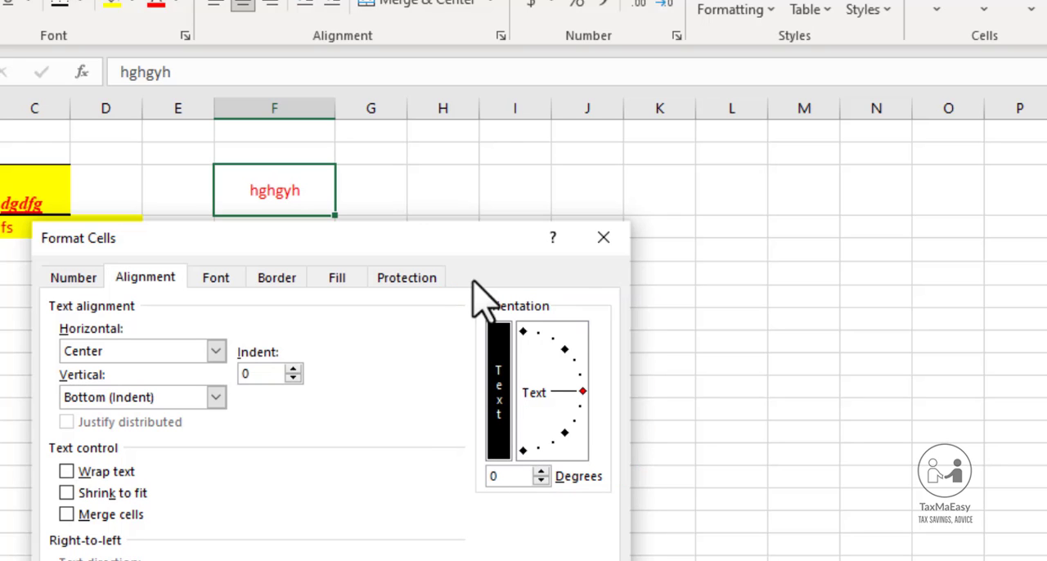
pyautogui.moveTo(464, 242); pyautogui.dragTo(771, 2)
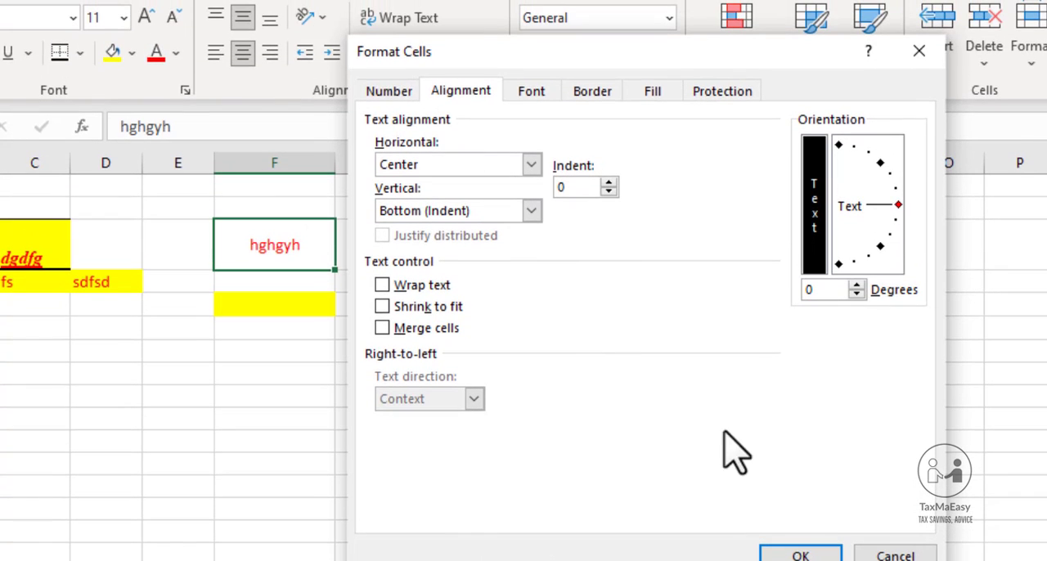
pyautogui.click(800, 554)
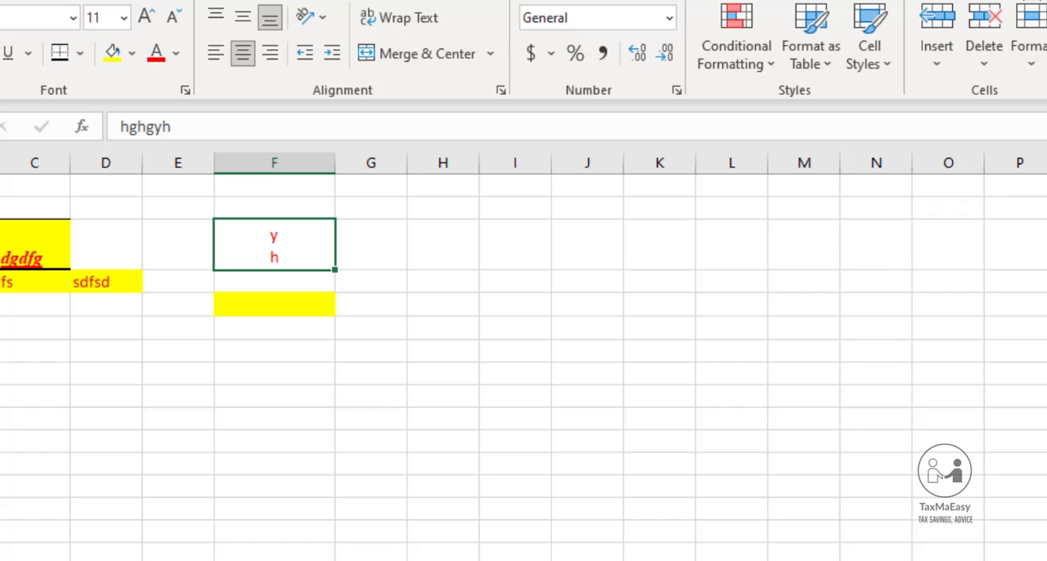
pyautogui.moveTo(0, 270); pyautogui.dragTo(0, 334)
pyautogui.click(0, 337)
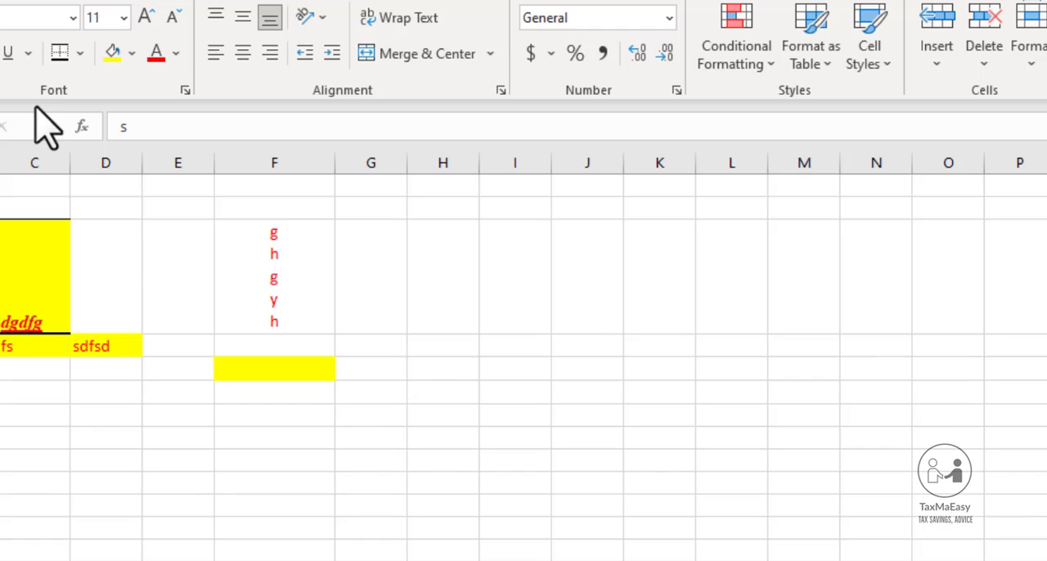
# Undo the vertical text orientation of cell F3 and the height change of row 3
pyautogui.click(324, 18)
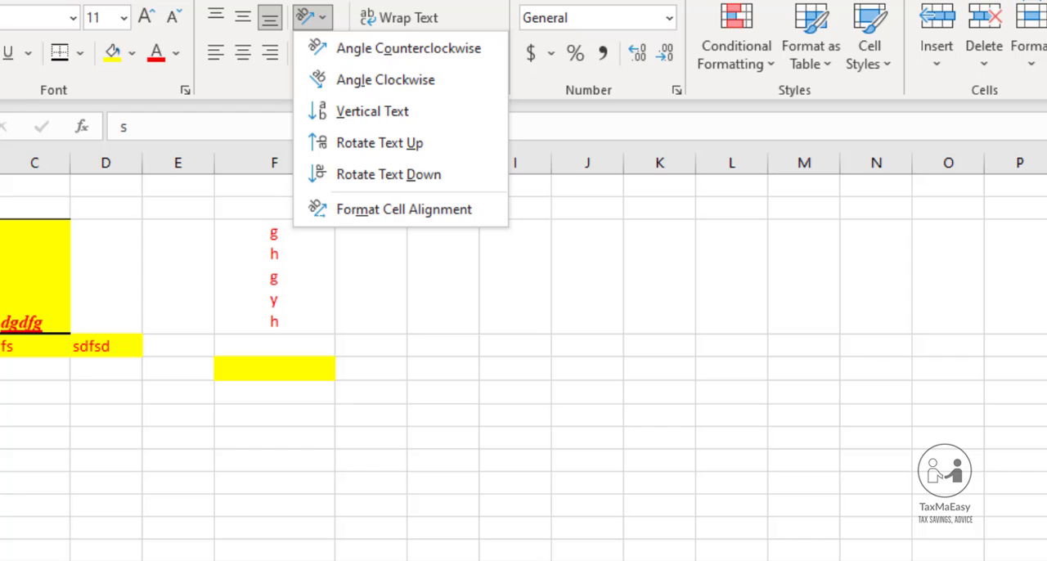
pyautogui.click(304, 347)
pyautogui.click(280, 278)
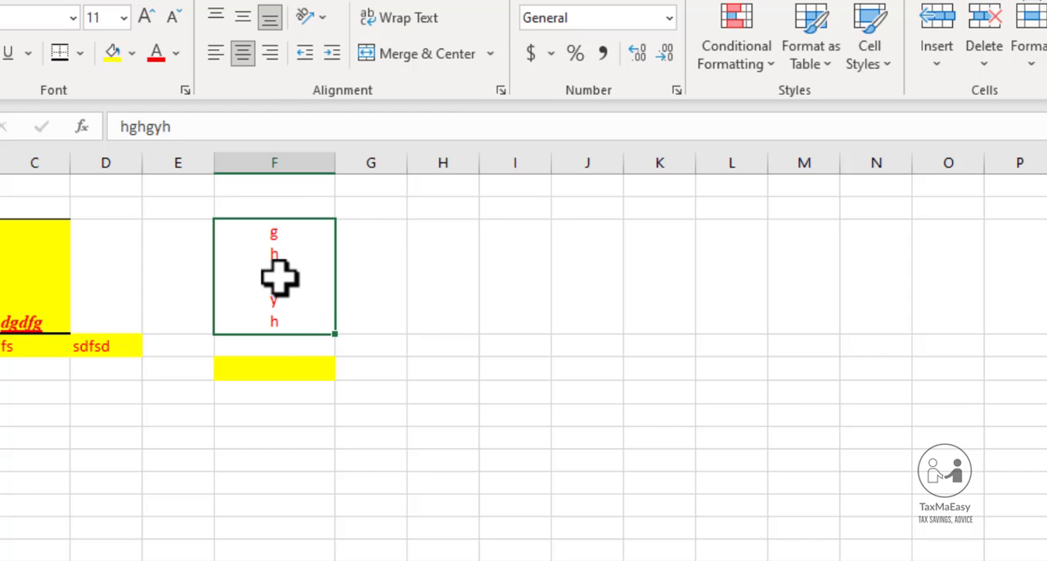
pyautogui.hotkey('ctrl', 'z')
pyautogui.hotkey('ctrl', 'z')
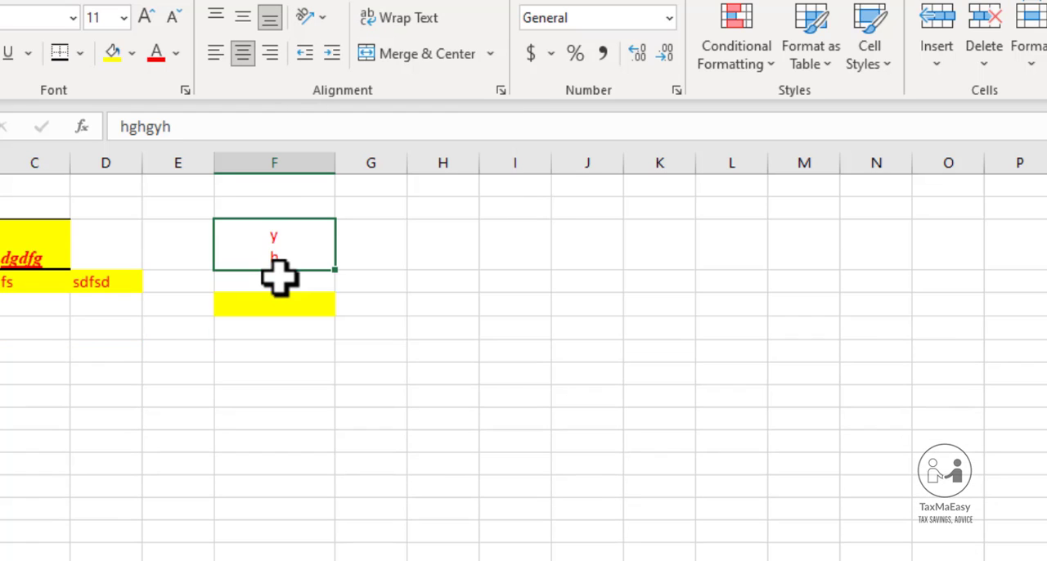
pyautogui.hotkey('ctrl', 'z')
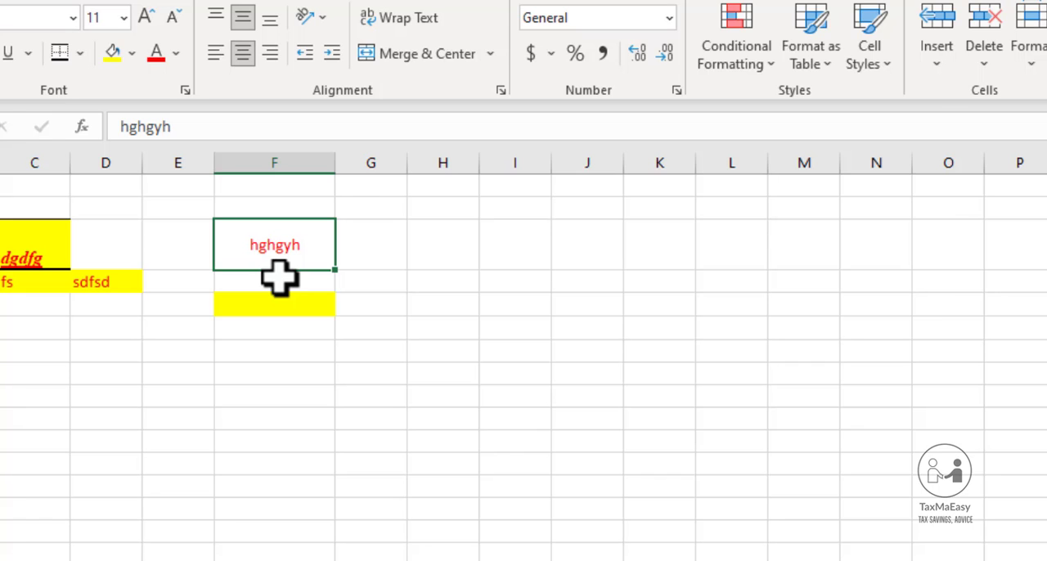
# Try the vertical and -90 degree text orientations for cell F3 in the Format Cells alignment settings, and discard them
pyautogui.hotkey('ctrl', '1')
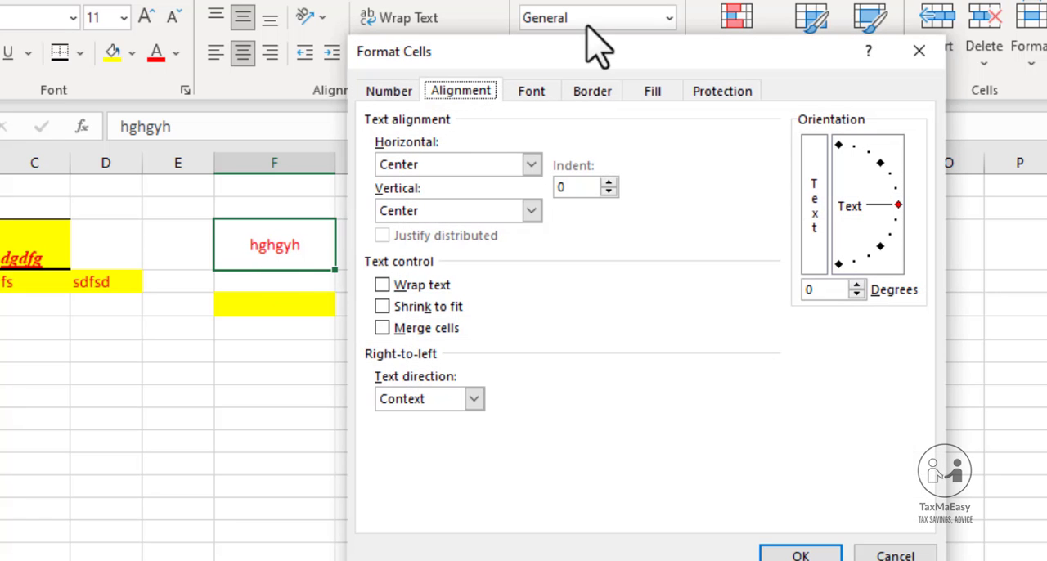
pyautogui.moveTo(577, 46); pyautogui.dragTo(318, 5)
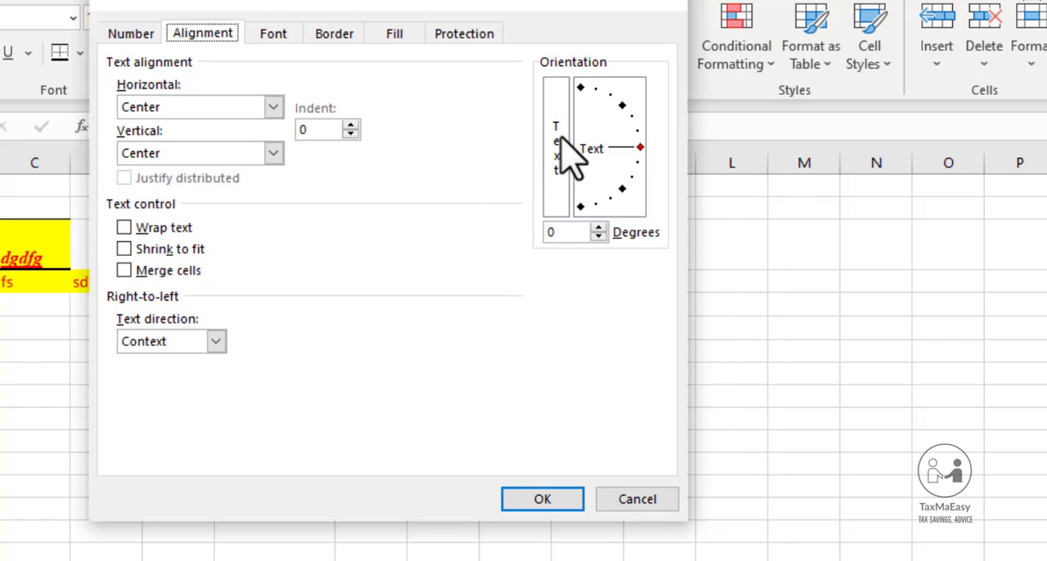
pyautogui.click(560, 147)
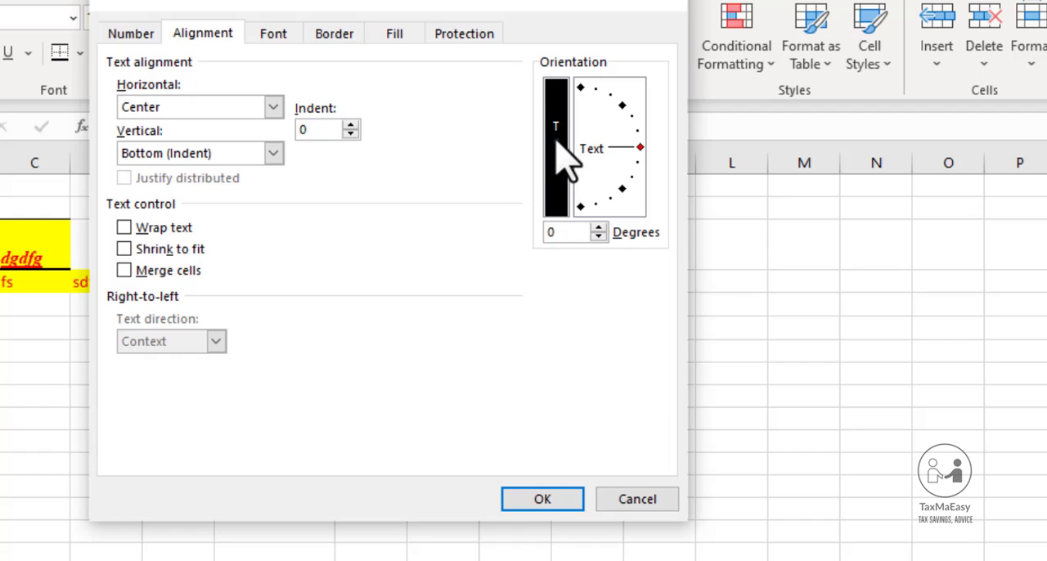
pyautogui.click(622, 108)
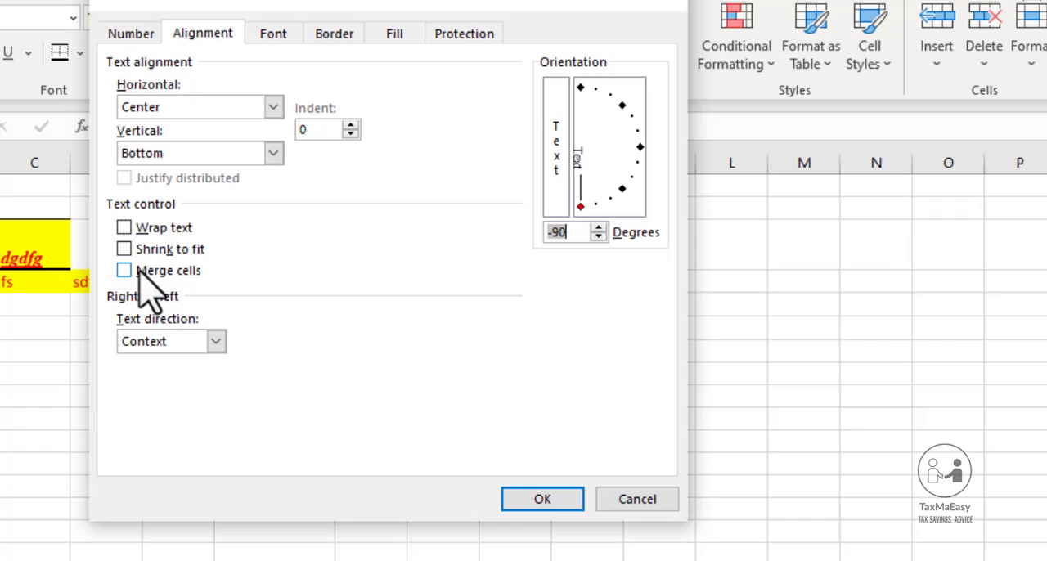
pyautogui.click(200, 154)
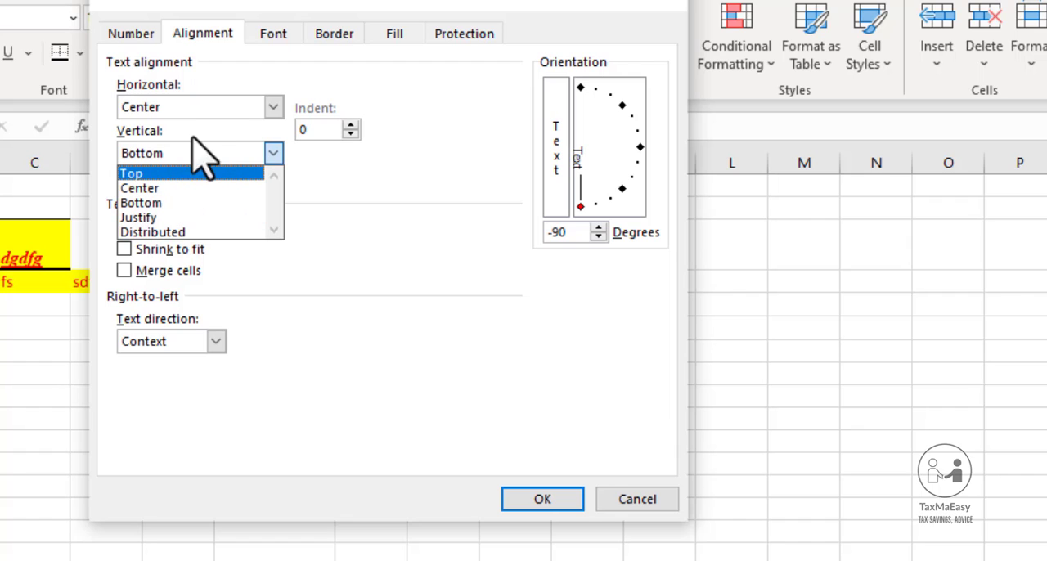
pyautogui.click(232, 79)
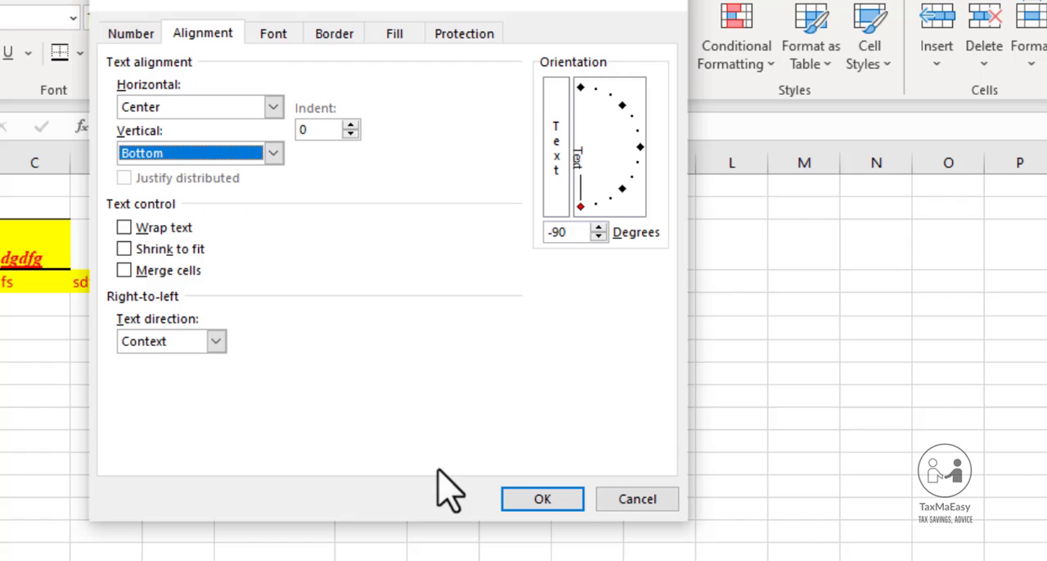
pyautogui.click(625, 510)
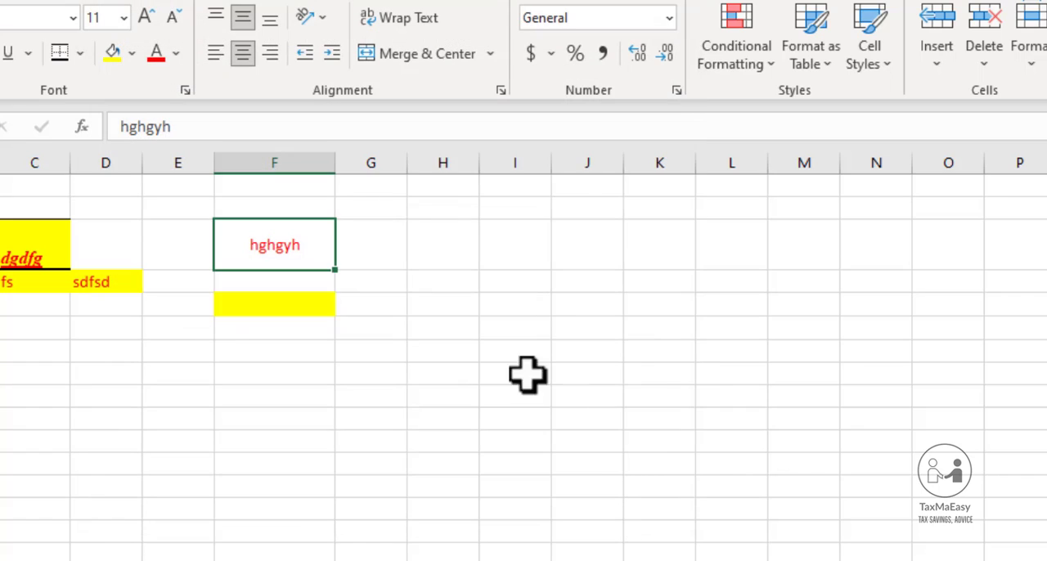
# Turn on Wrap Text for cell F3 and replace its content with "fasdfasdfsdfsdfasdfsdfsdfsdfsdfsdf"
pyautogui.click(418, 23)
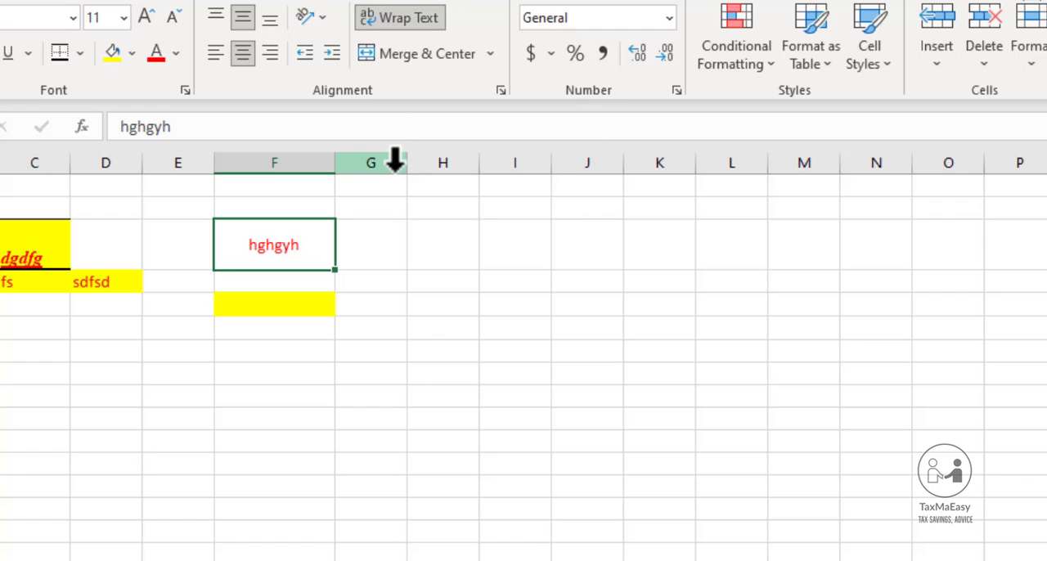
pyautogui.write('fasdfasdf')
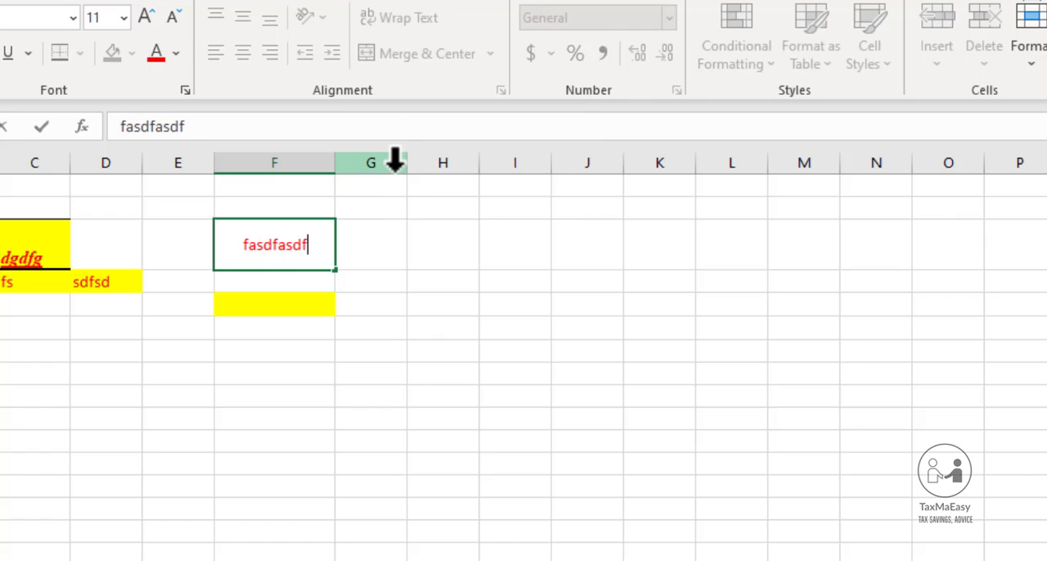
pyautogui.write('sdfsdfasdfsdfsdfsdfsd')
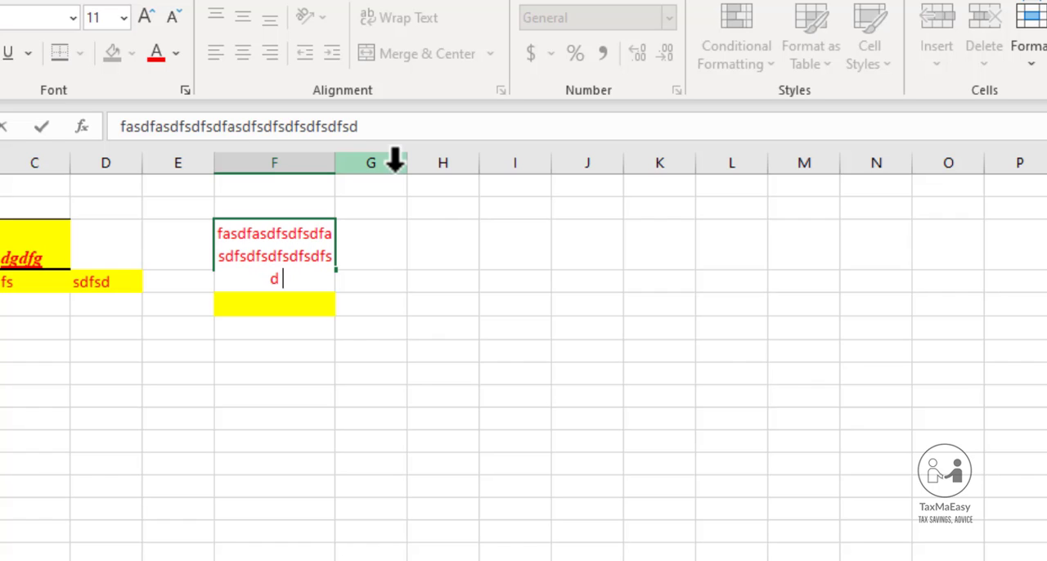
pyautogui.press('Return')
pyautogui.press('Up')
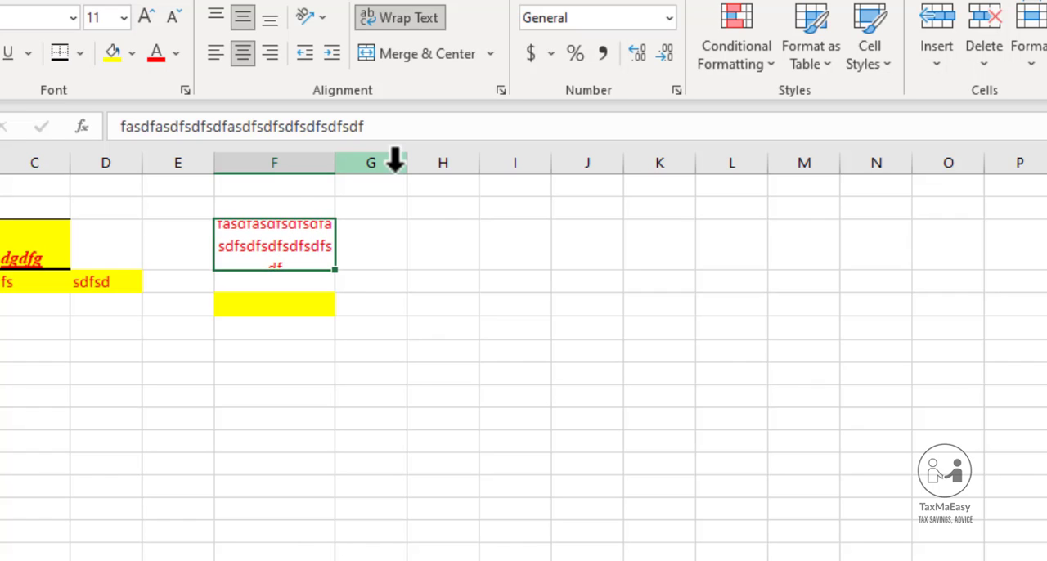
# Enter a long string of repeated "fsd" in cell F7
pyautogui.press('Right')
pyautogui.press('Down')
pyautogui.press('Down')
pyautogui.press('Left')
pyautogui.press('Down')
pyautogui.press('Down')
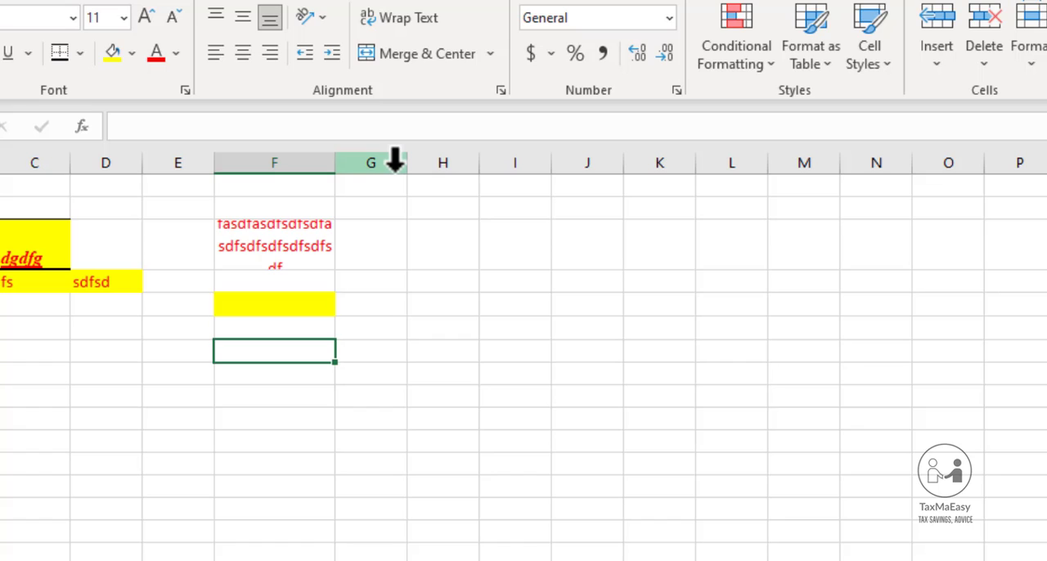
pyautogui.write('fsdfsdfsdfsdfsdfsdfsdfsdfsd')
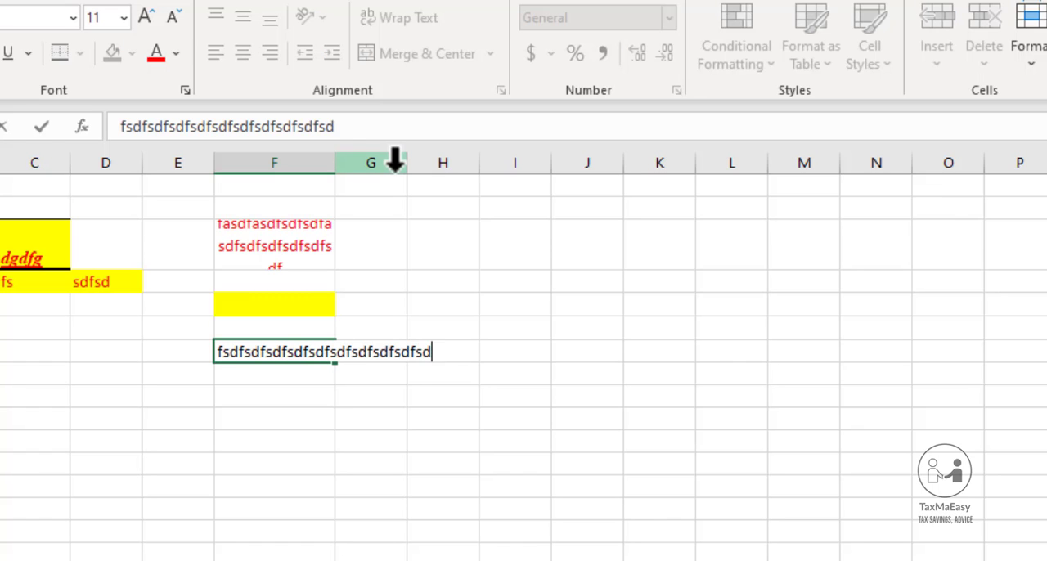
pyautogui.press('Return')
pyautogui.press('Up')
pyautogui.press('Up')
pyautogui.press('Down')
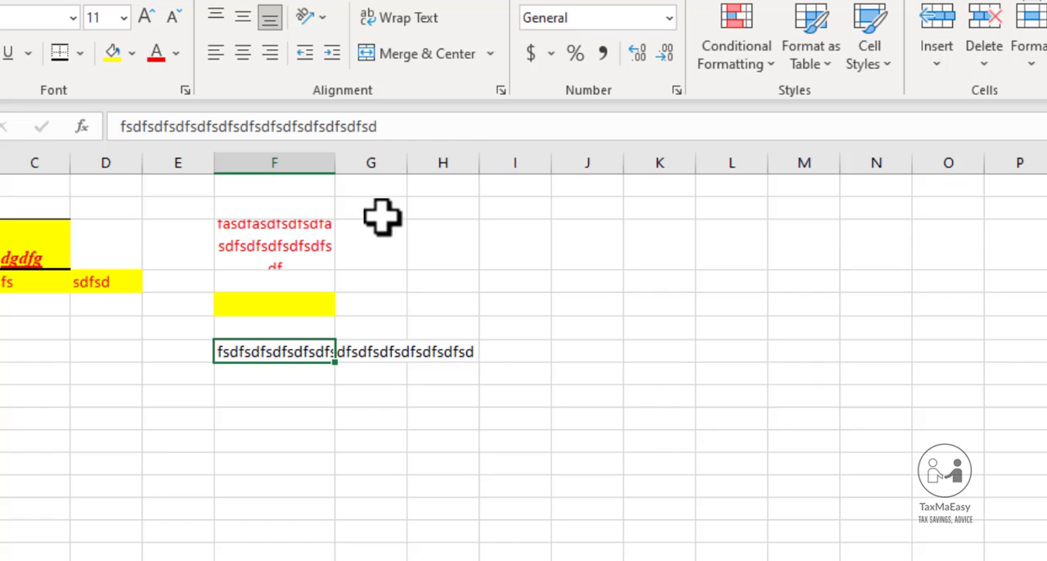
# Enter "asdasd" in cell G7, next to the overflowing text
pyautogui.click(372, 350)
pyautogui.write('asd')
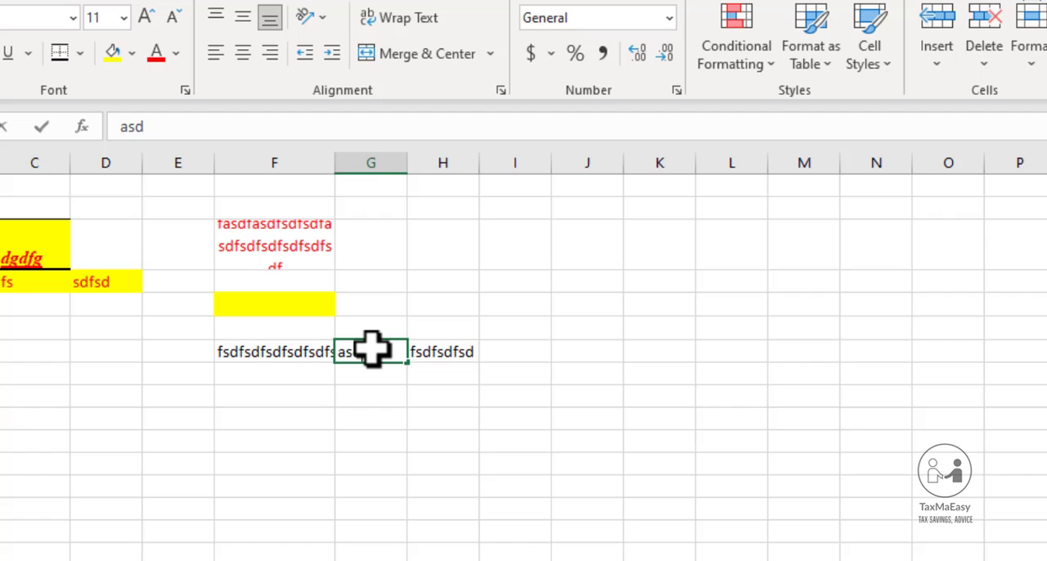
pyautogui.write('asd')
pyautogui.press('Tab')
pyautogui.press('Delete')
pyautogui.click(372, 350)
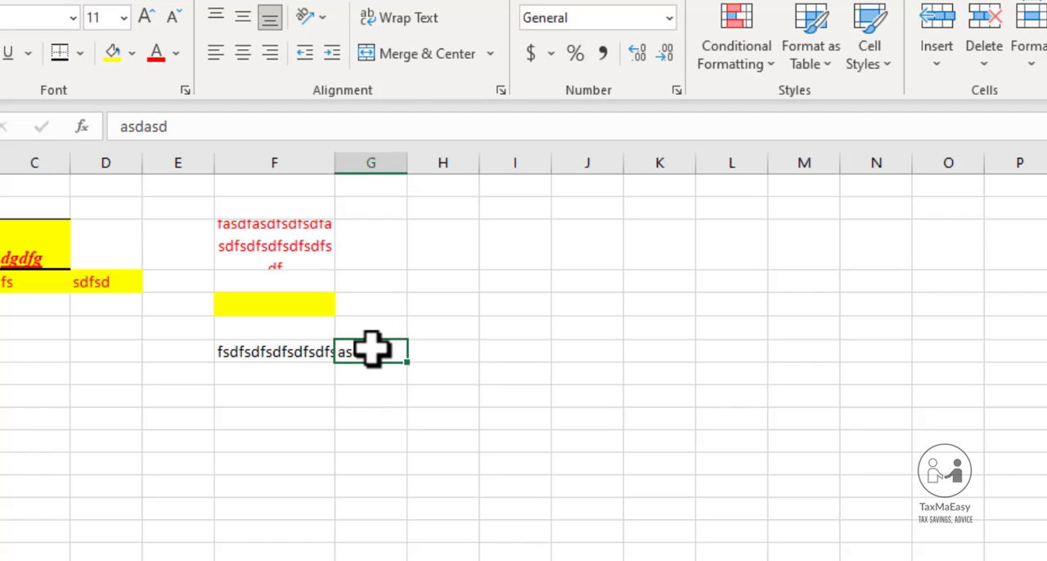
# Replace the content of cell G7 with 11111 and turn on Wrap Text for cell F7
pyautogui.write('11111')
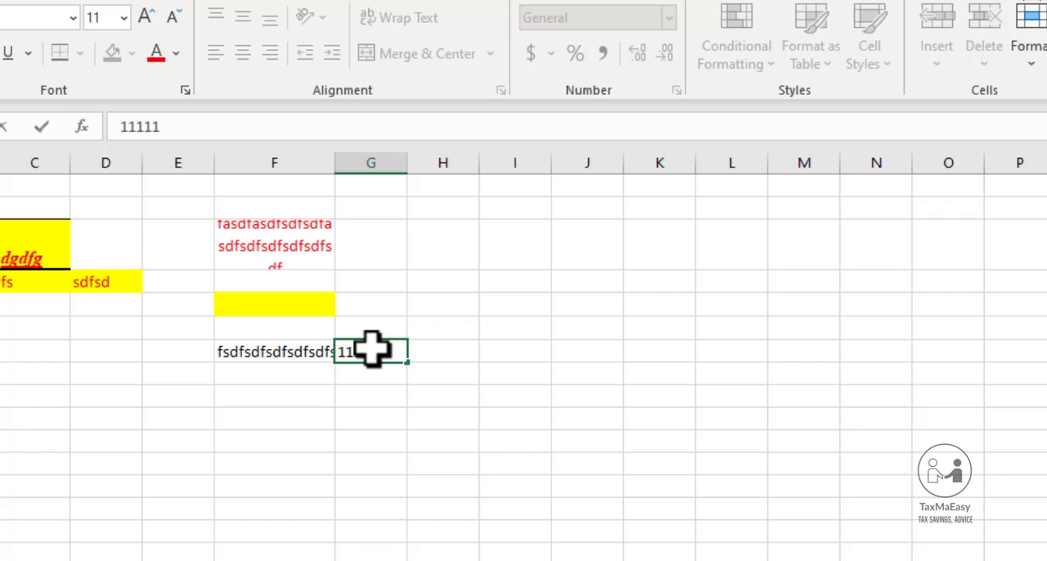
pyautogui.press('Left')
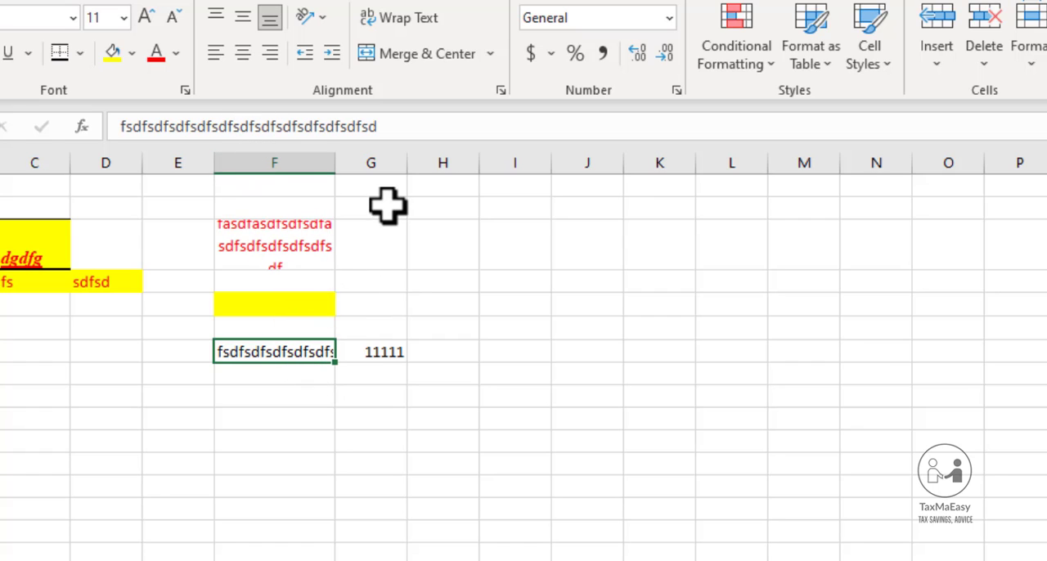
pyautogui.click(413, 21)
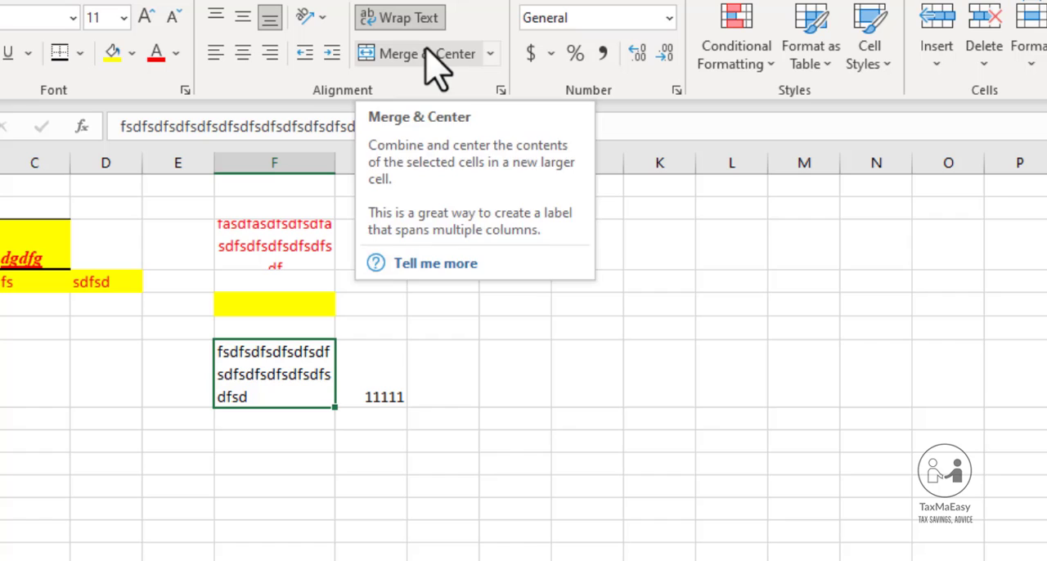
# Enter the text "sdfsdfsdfsdfsd" in cell F9
pyautogui.click(307, 448)
pyautogui.write('sdfsdfsdfs')
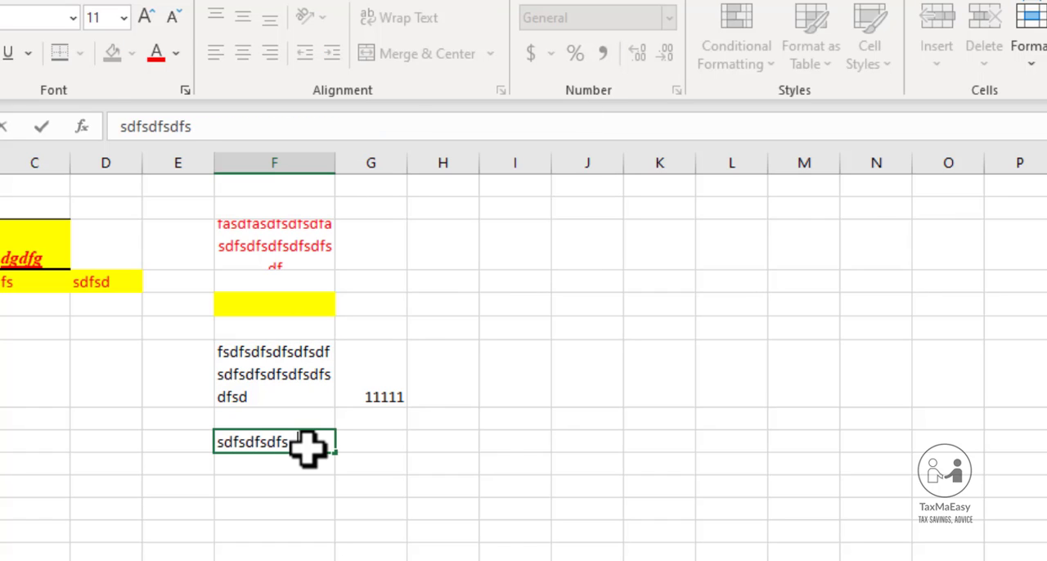
pyautogui.write('dfsd')
pyautogui.press('Return')
pyautogui.click(307, 448)
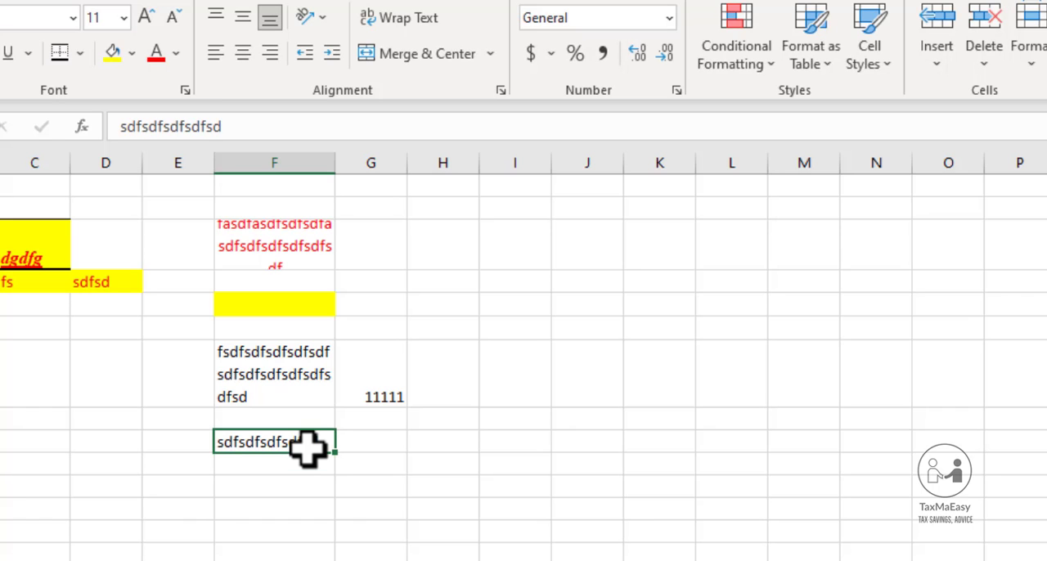
# Turn on text wrapping for cell F9 through the Format Cells alignment settings
pyautogui.hotkey('ctrl', '1')
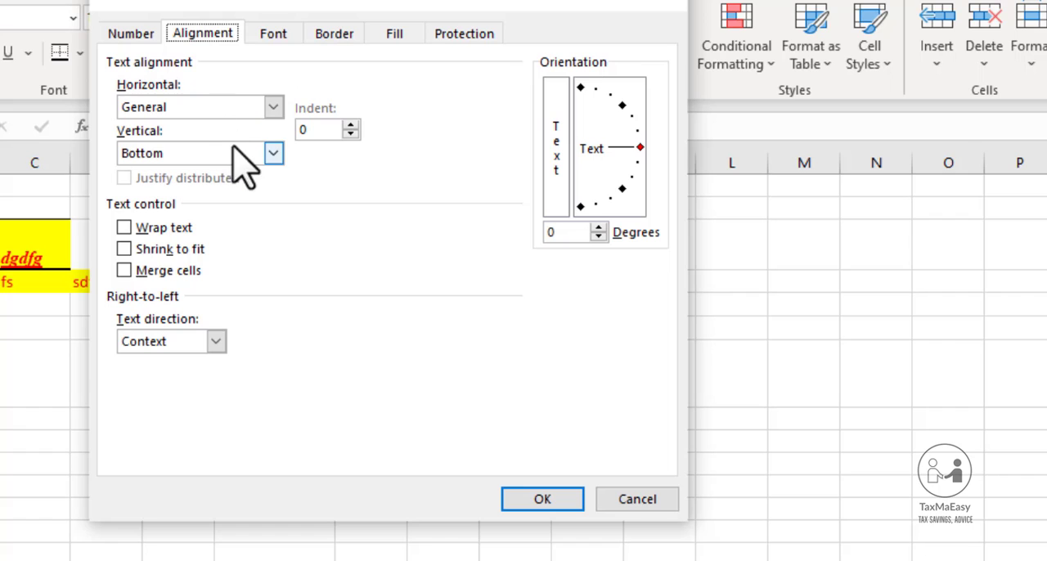
pyautogui.click(162, 229)
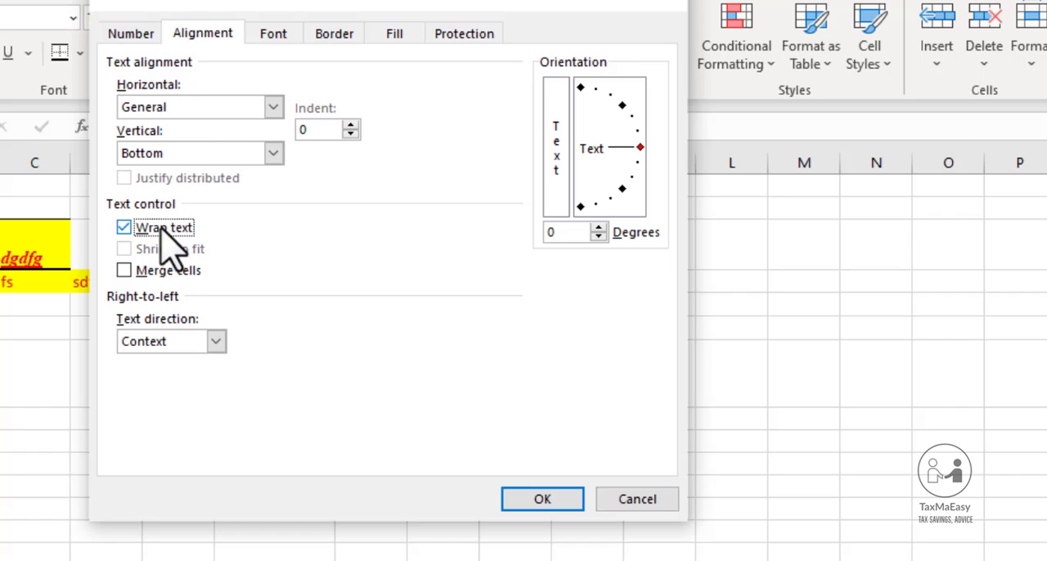
pyautogui.click(544, 497)
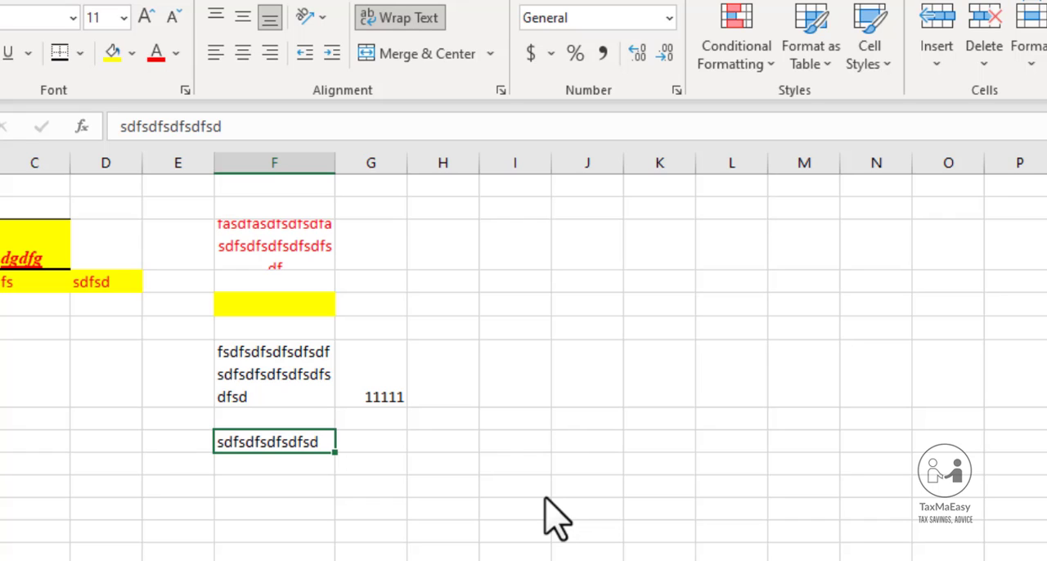
# Append "dfsdfsadfsda" to the existing text in cell F9
pyautogui.press('F2')
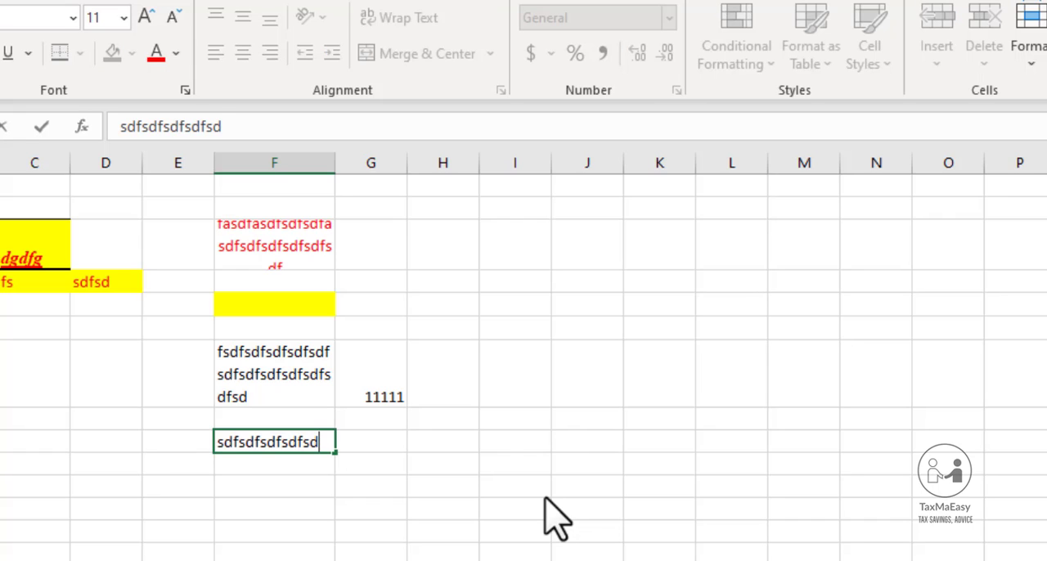
pyautogui.write('dfsdfsadfsda')
pyautogui.press('Return')
pyautogui.press('Up')
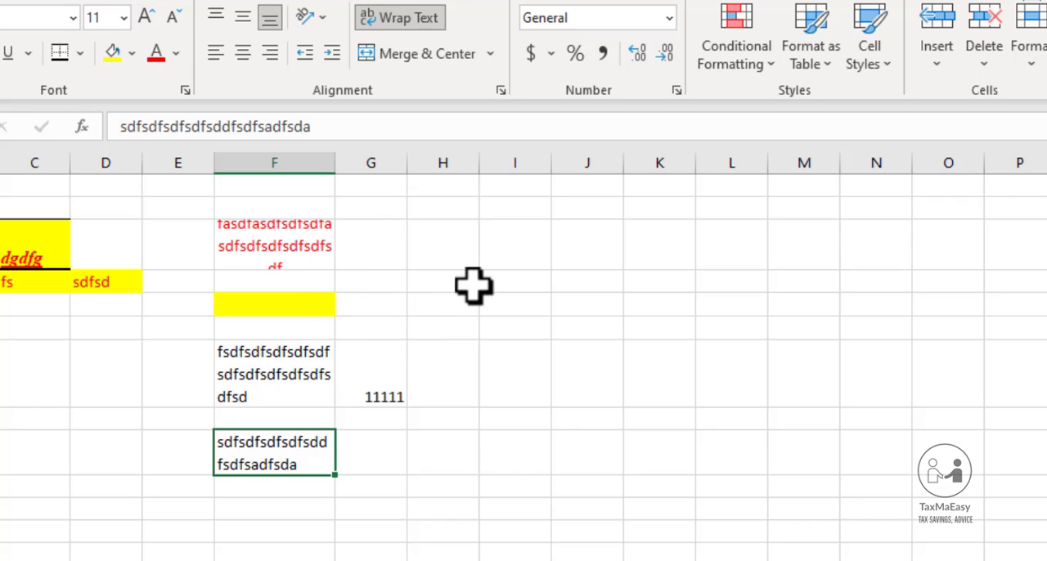
# Enter the text "sdfsadfsdfsdfsadf" in cell H5
pyautogui.click(449, 303)
pyautogui.write('sdfsadfsdfsdfsadf')
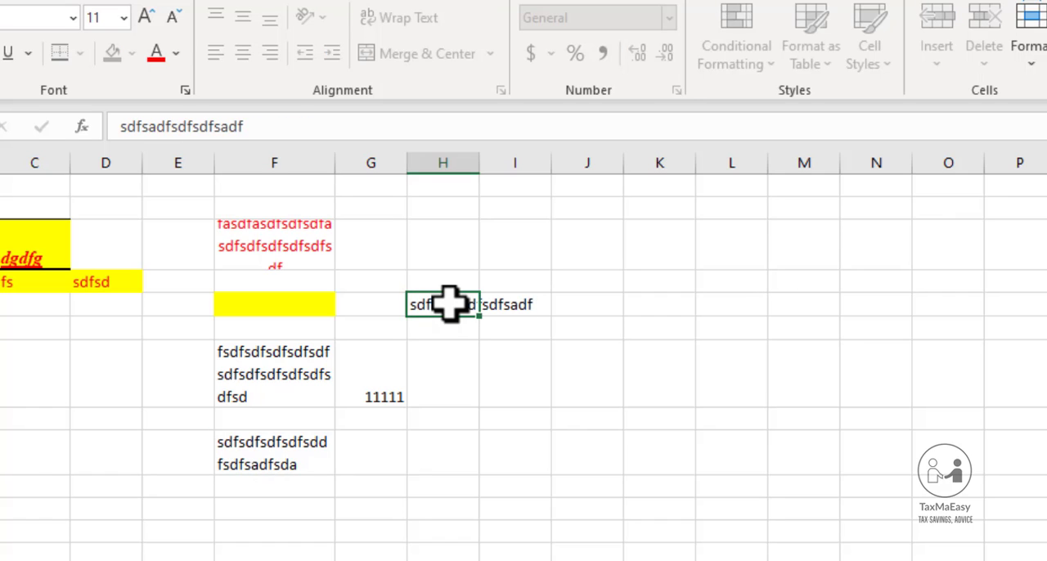
pyautogui.press('Up')
pyautogui.click(449, 303)
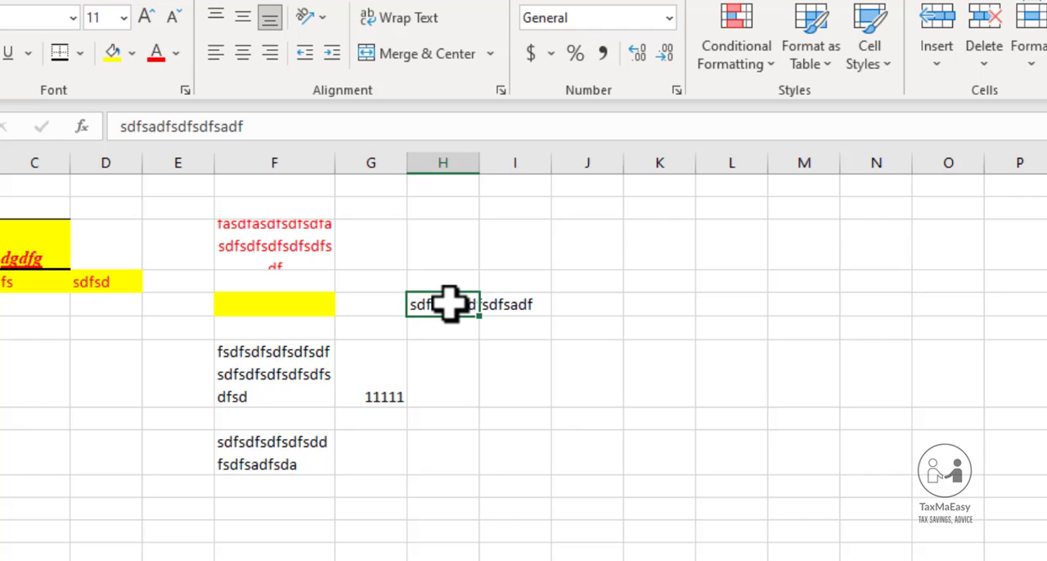
# Merge and center cells H5 and I5 across columns H and I
pyautogui.click(444, 161)
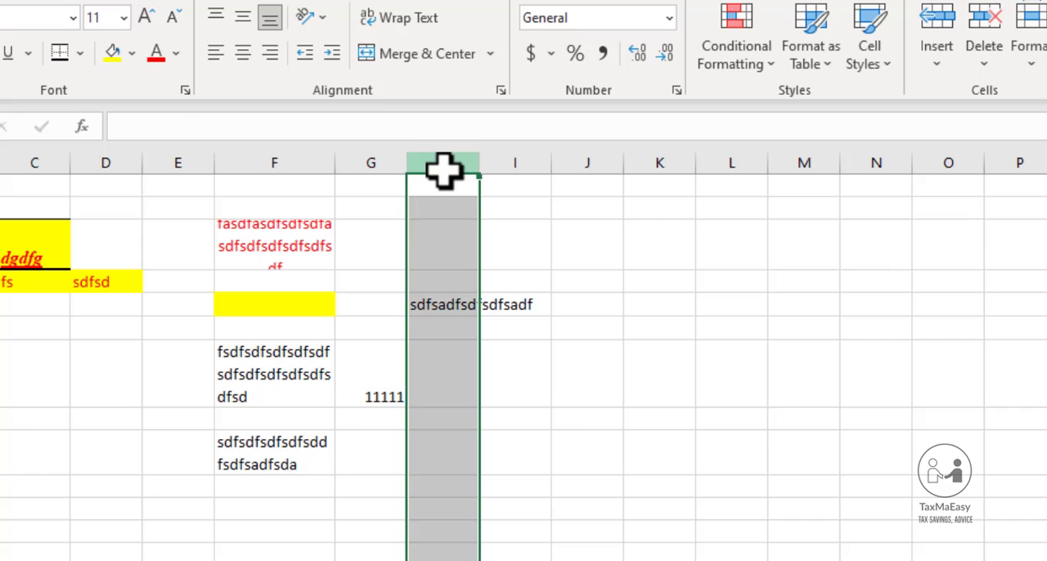
pyautogui.click(518, 161)
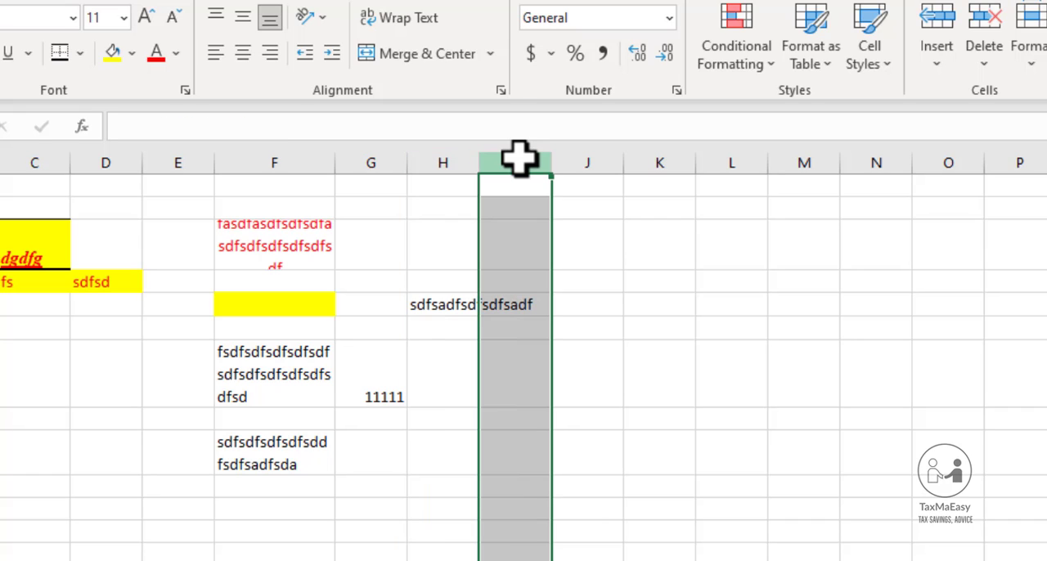
pyautogui.click(446, 304)
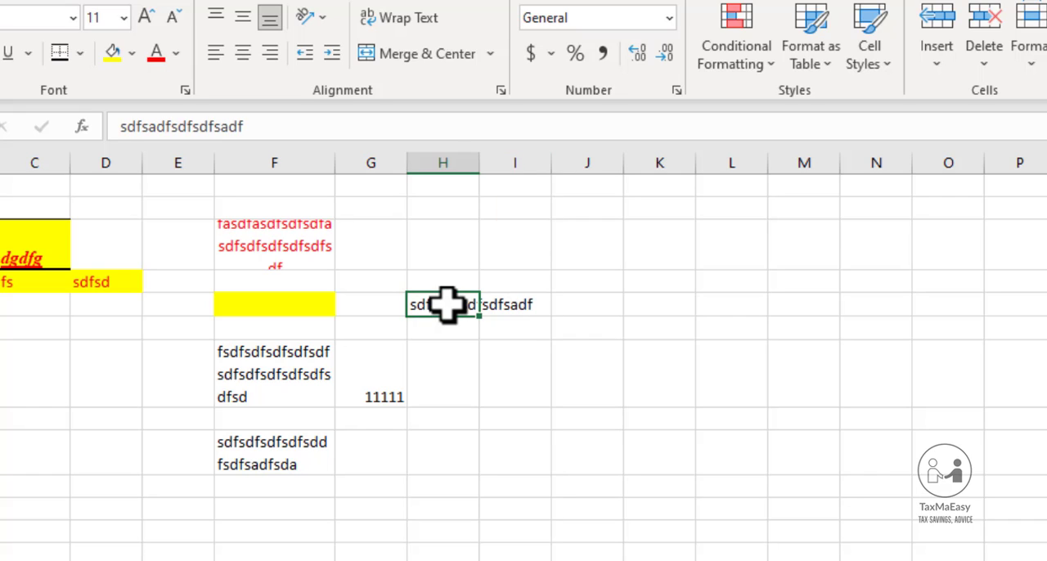
pyautogui.hotkey('shift', 'Right')
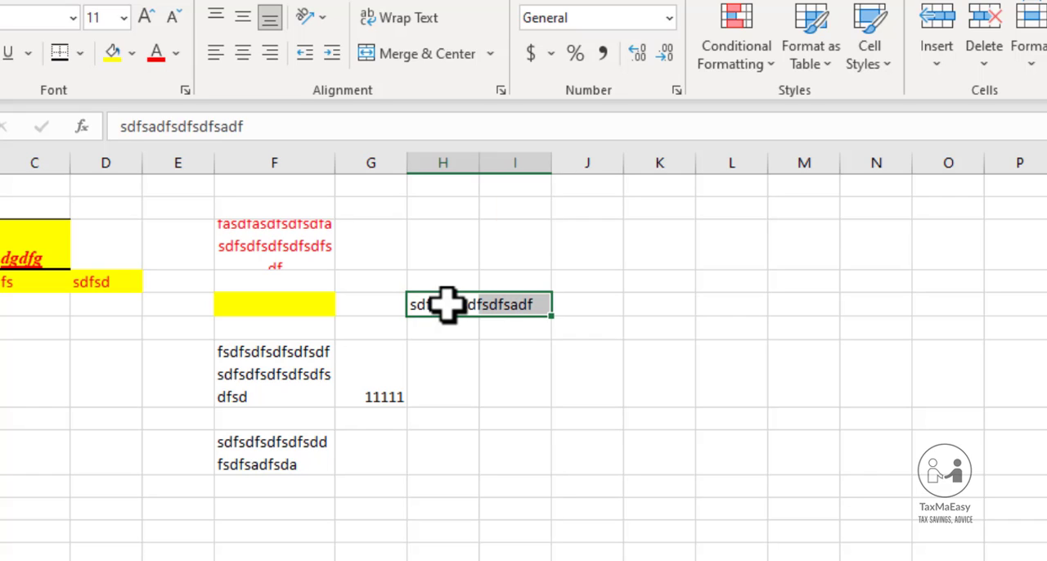
pyautogui.click(436, 65)
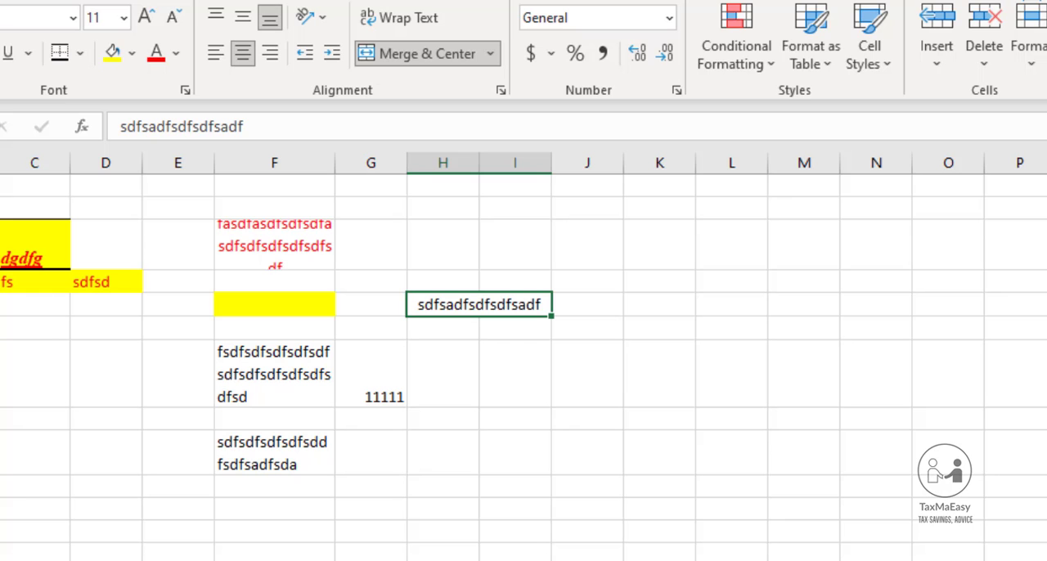
# Select the columns through H, and the rows from row 1 downward, to show how columns and rows are laid out
pyautogui.moveTo(4, 161)
pyautogui.mouseDown()
pyautogui.moveTo(808, 164)
pyautogui.moveTo(613, 148)
pyautogui.mouseUp()
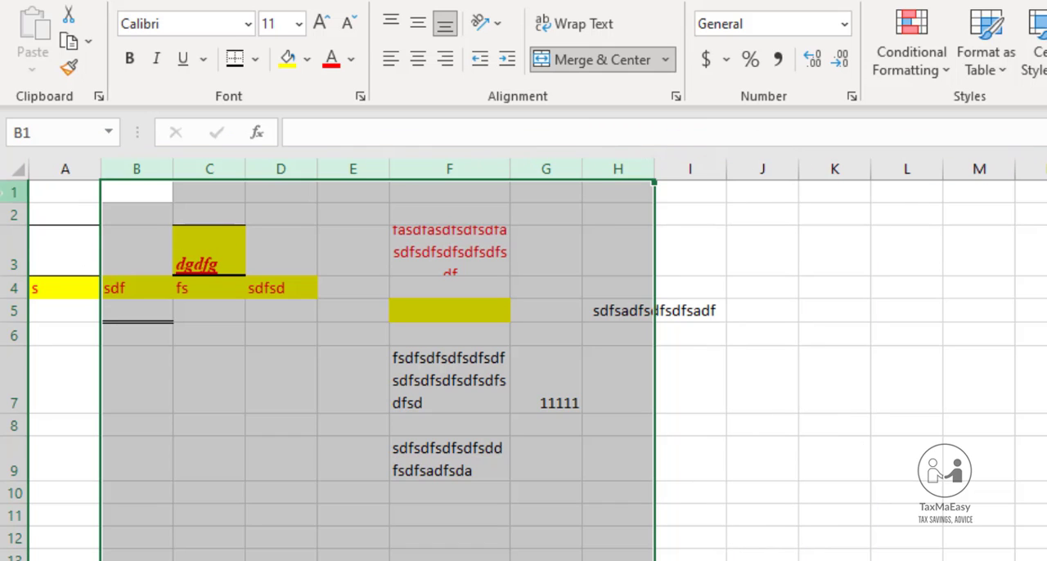
pyautogui.click(15, 193)
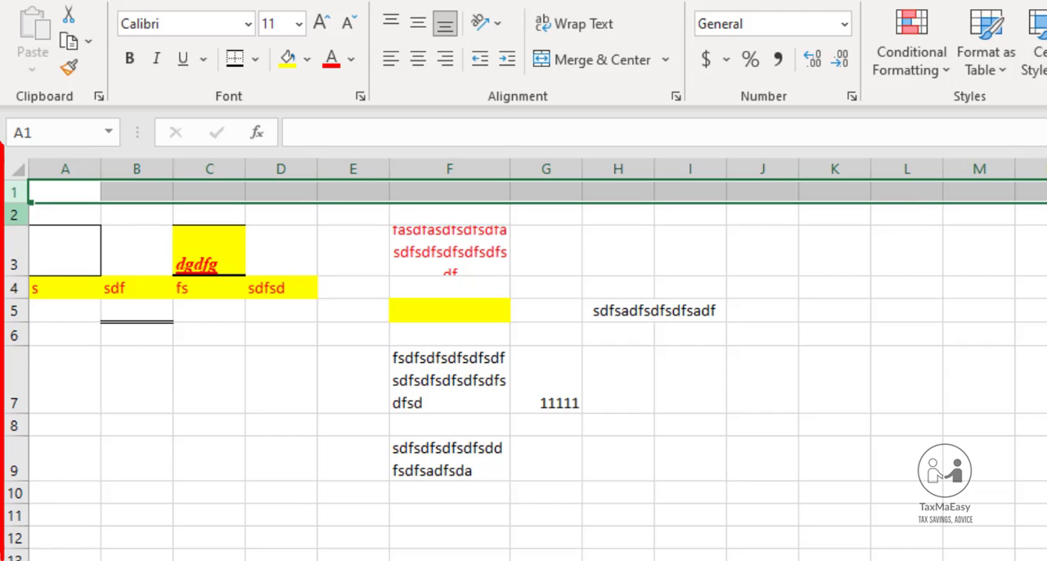
pyautogui.moveTo(15, 213); pyautogui.dragTo(15, 468)
# Move through individual cells in columns A and B, including B3, B5, B9 and A9, to examine their cell addresses
pyautogui.click(65, 216)
pyautogui.press('Down')
pyautogui.press('Right')
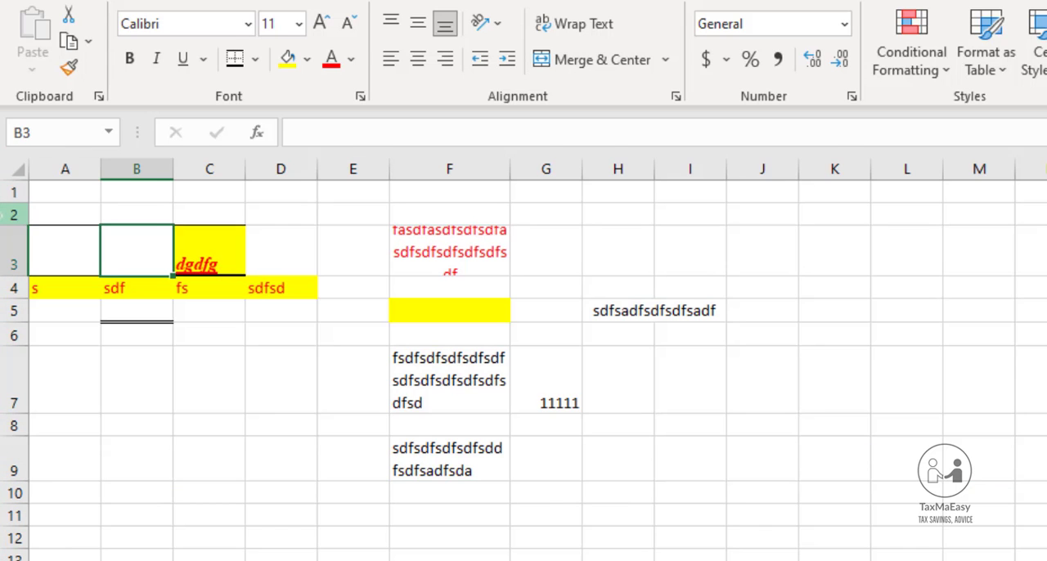
pyautogui.press('Up')
pyautogui.press('Down')
pyautogui.press('Down')
pyautogui.press('Down')
pyautogui.press('Down')
pyautogui.press('Down')
pyautogui.press('Down')
pyautogui.press('Down')
pyautogui.press('Down')
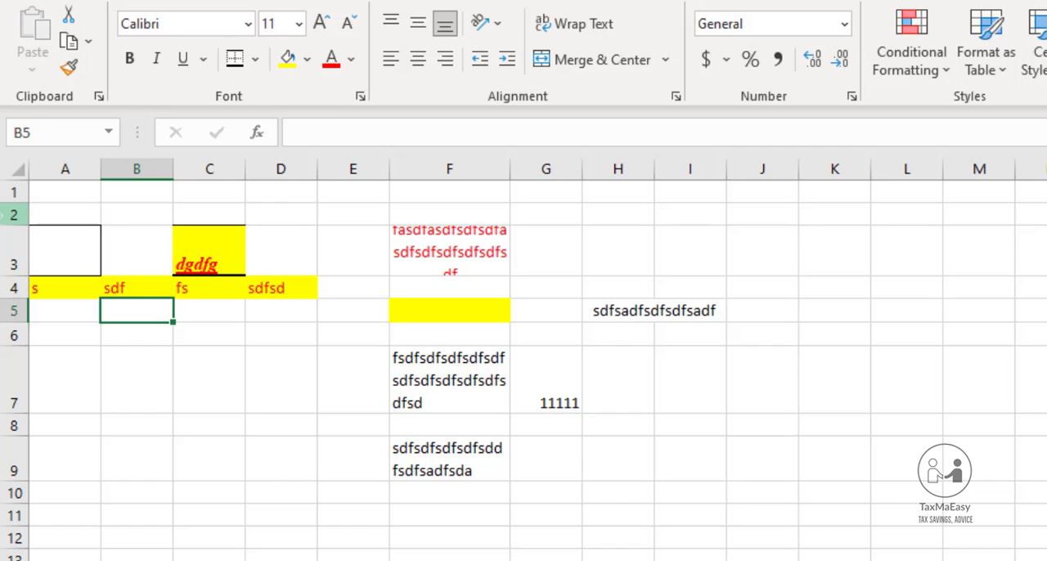
pyautogui.press('Up')
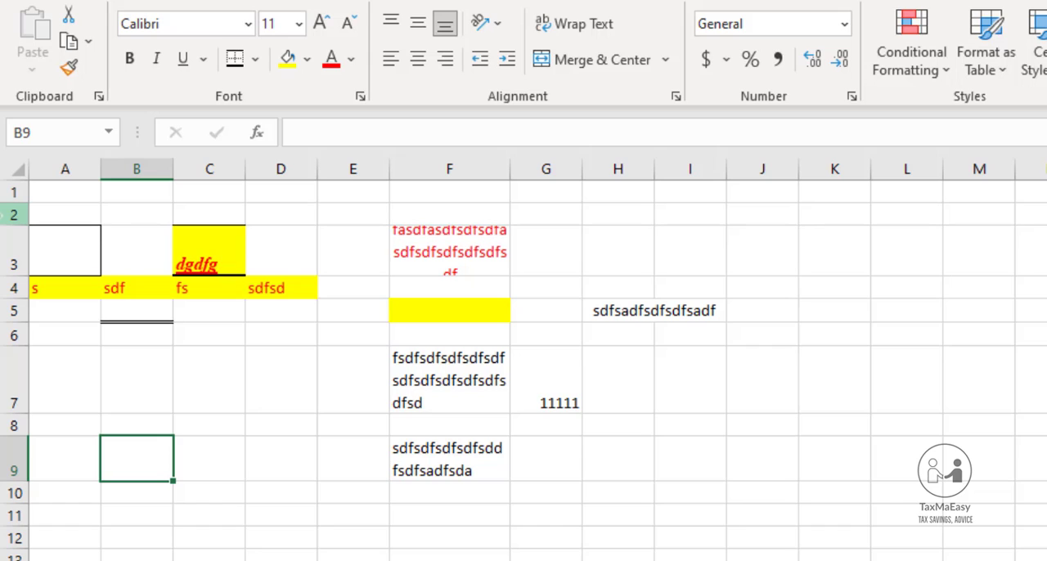
pyautogui.press('Left')
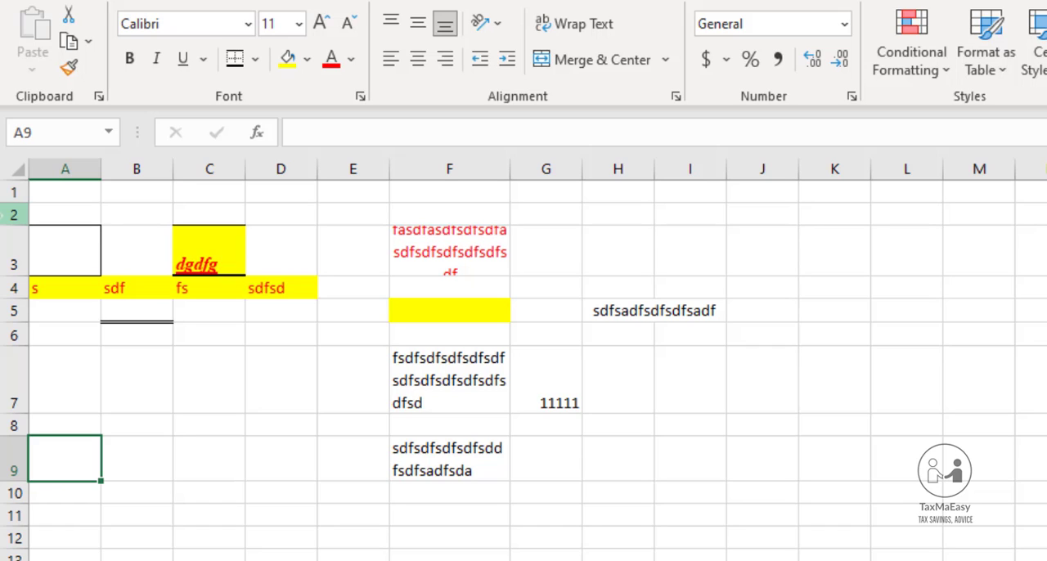
# Select columns A, B and C one at a time, followed by rows 1, 2 and 3
pyautogui.click(64, 164)
pyautogui.click(136, 162)
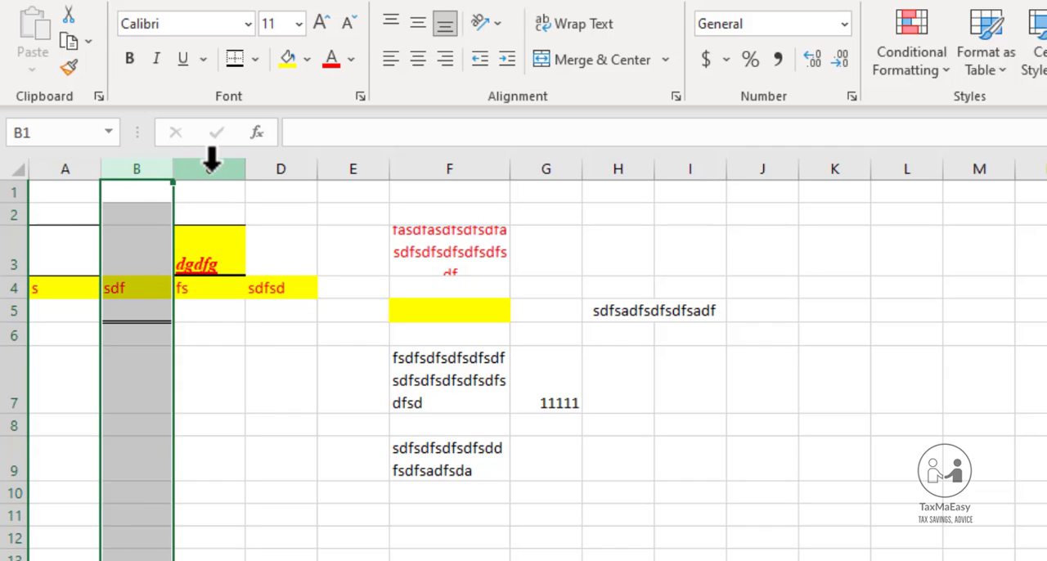
pyautogui.click(211, 162)
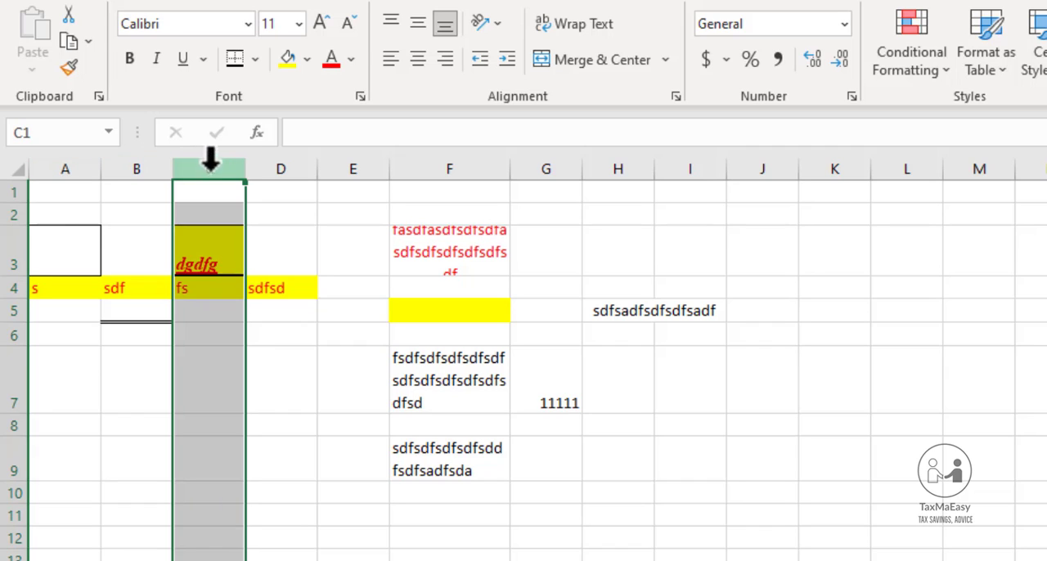
pyautogui.click(4, 193)
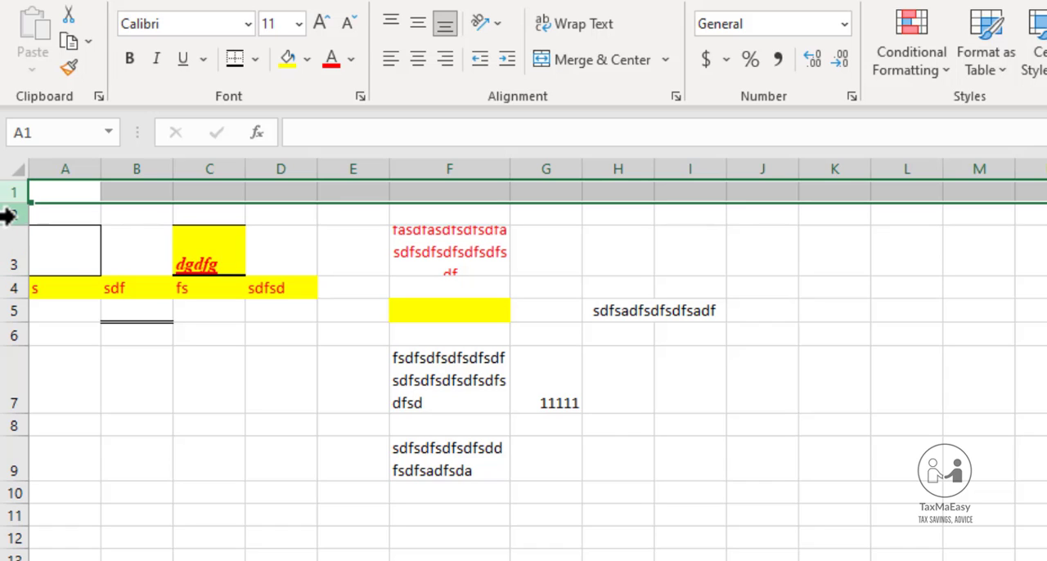
pyautogui.click(5, 214)
pyautogui.click(6, 242)
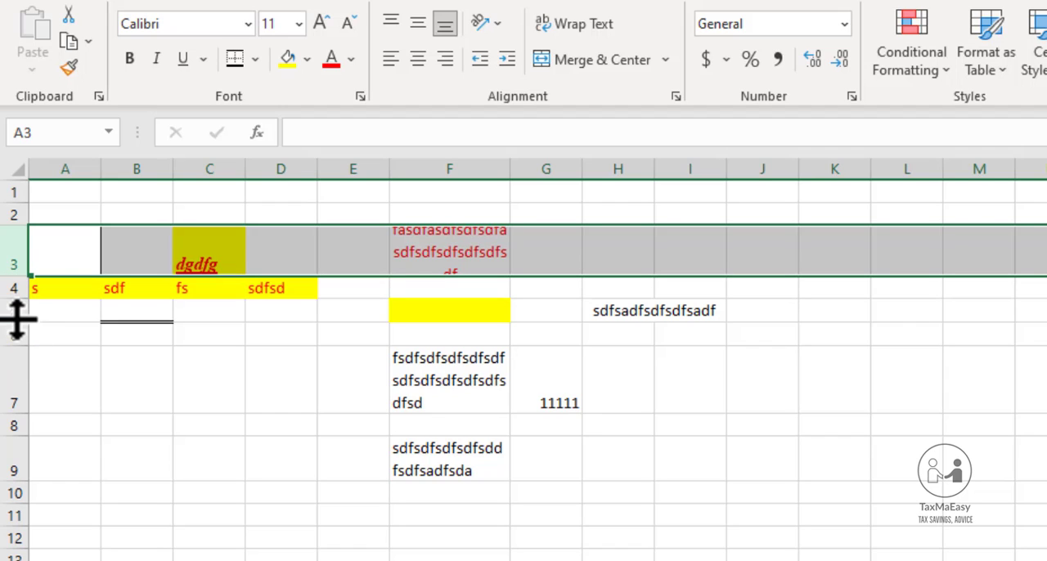
# Select cells B7, B6 and B9 in turn to examine how a column letter and row number identify a cell
pyautogui.click(146, 378)
pyautogui.press('Up')
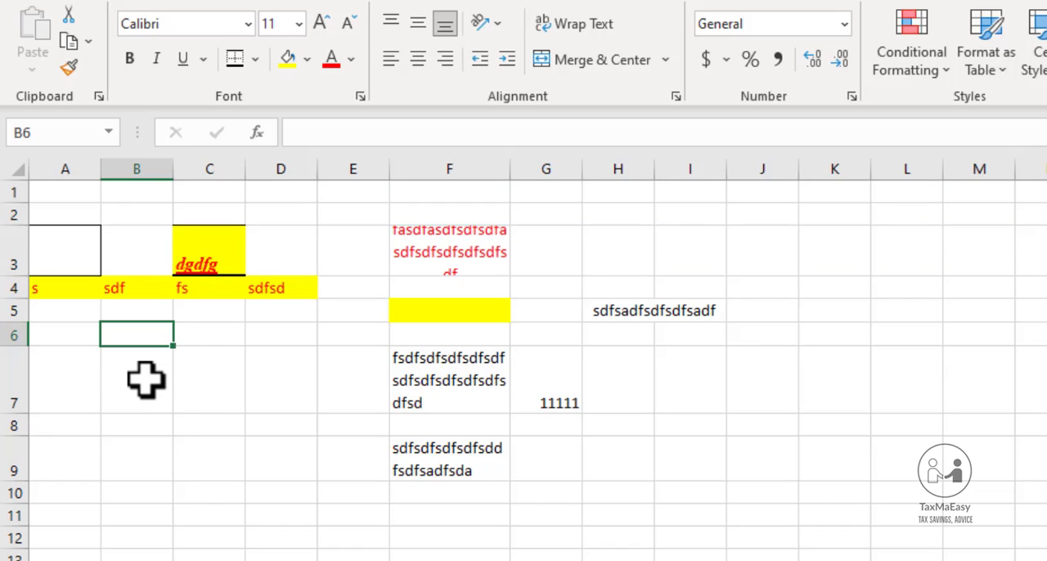
pyautogui.click(147, 378)
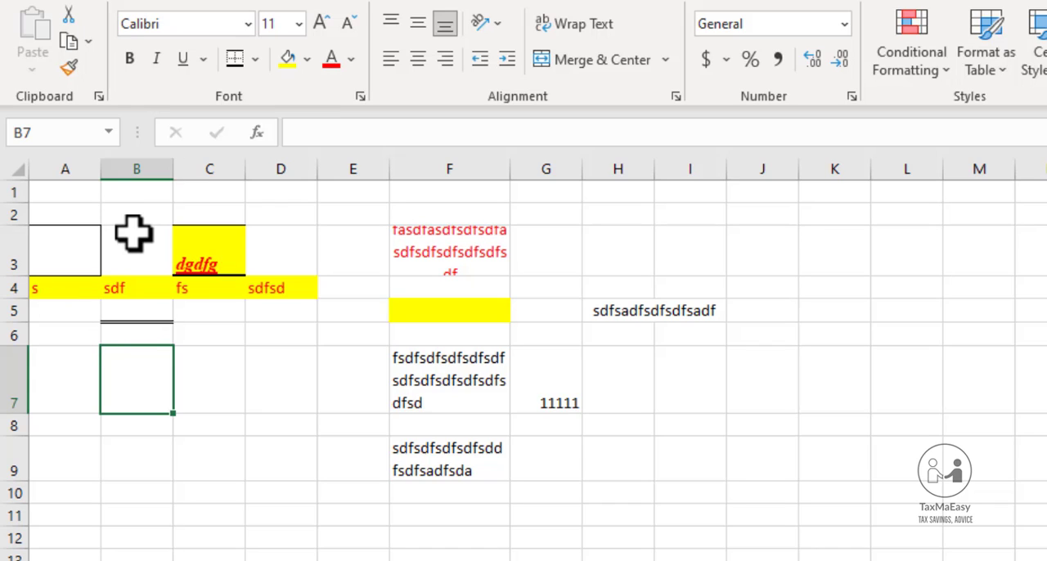
pyautogui.press('Down')
# Move from B9 down column B to B14, and across to D14, to examine how the cell address changes
pyautogui.press('Down')
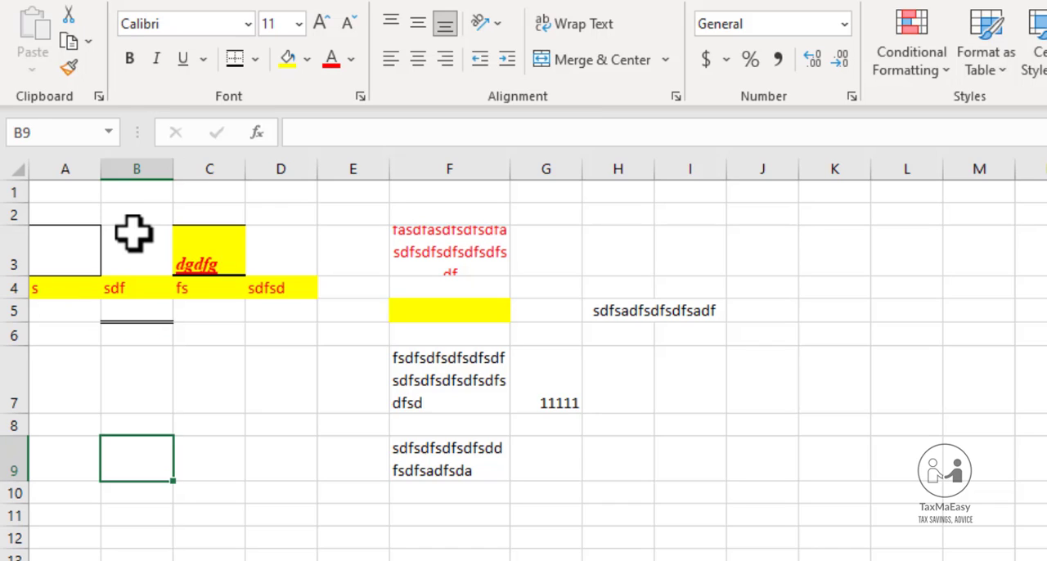
pyautogui.press('Down')
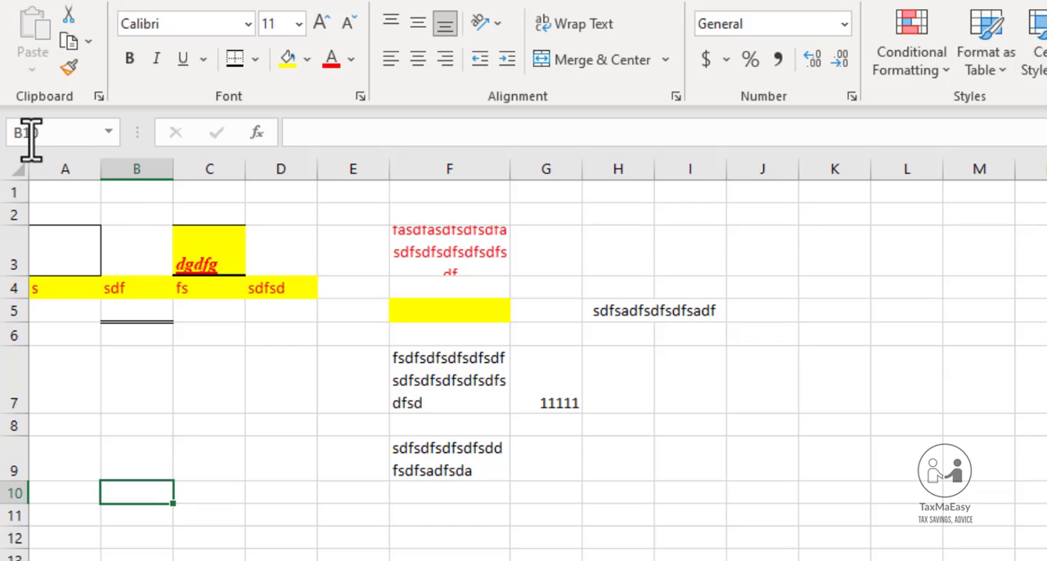
pyautogui.press('Down')
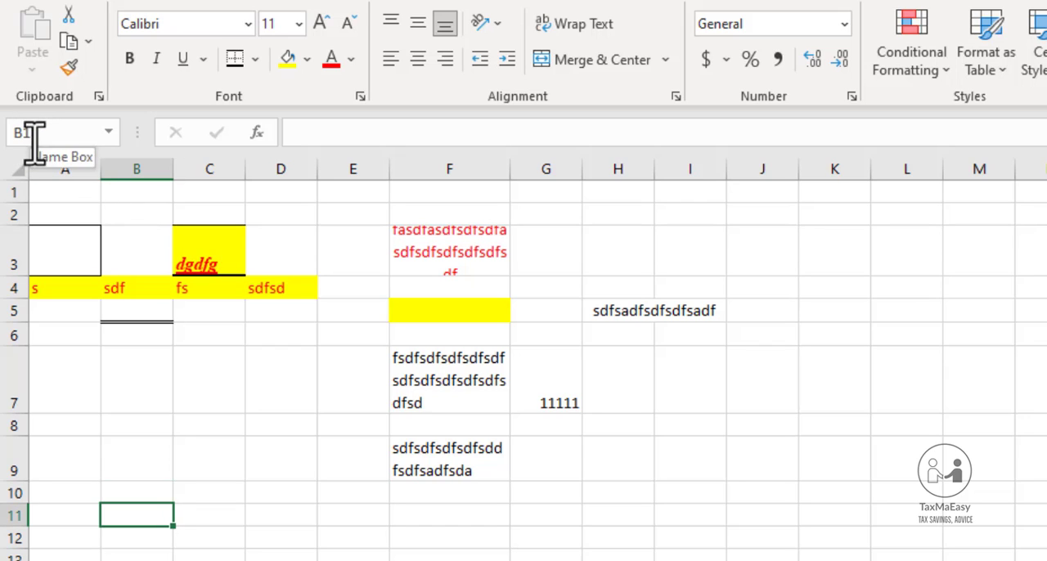
pyautogui.press('Down')
pyautogui.press('Down')
pyautogui.press('Down')
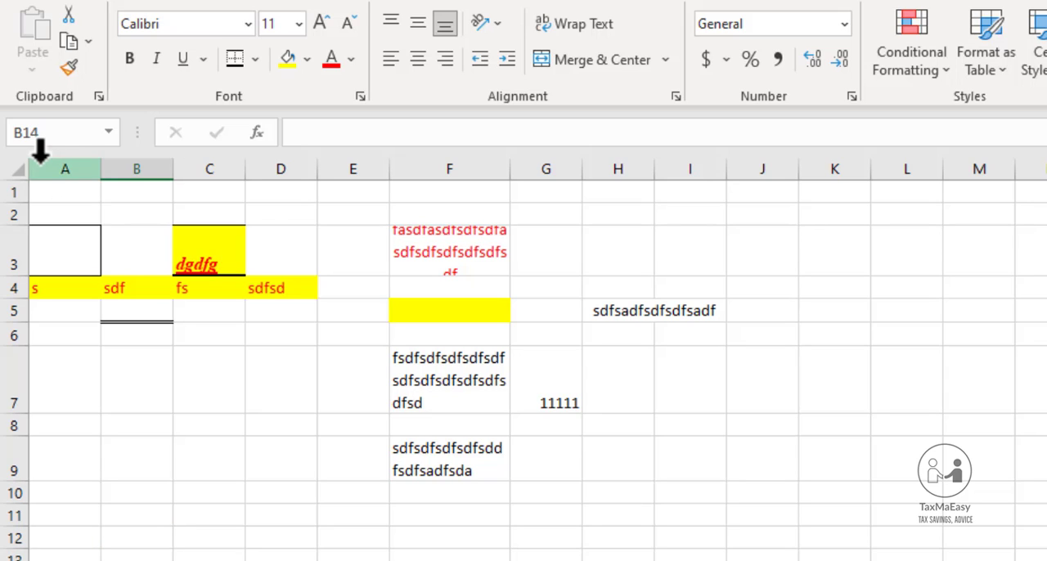
pyautogui.press('Right')
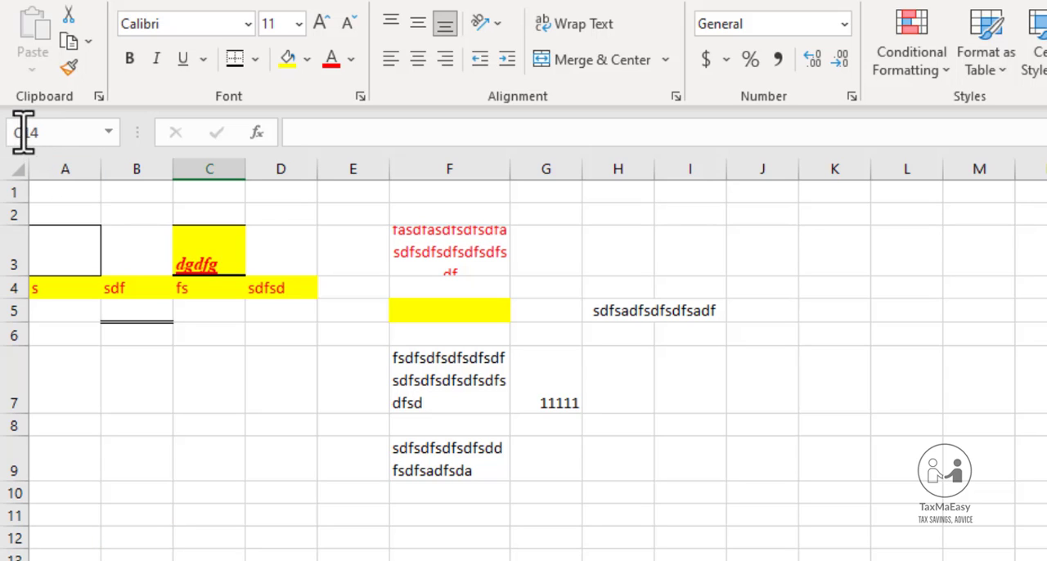
pyautogui.press('Right')
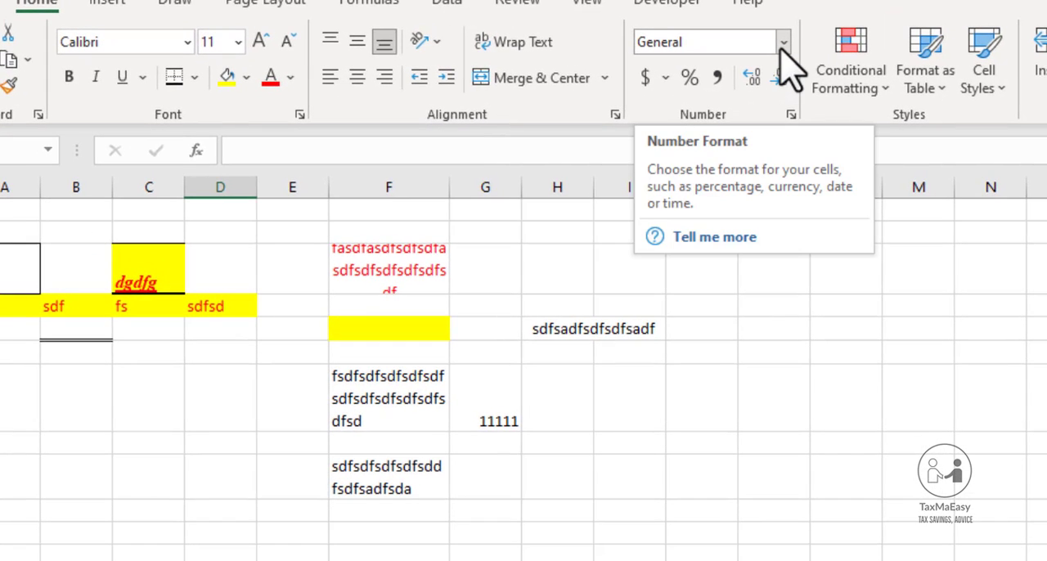
# Review the available number formats from General through Text without applying one, and select cell J5
pyautogui.click(783, 41)
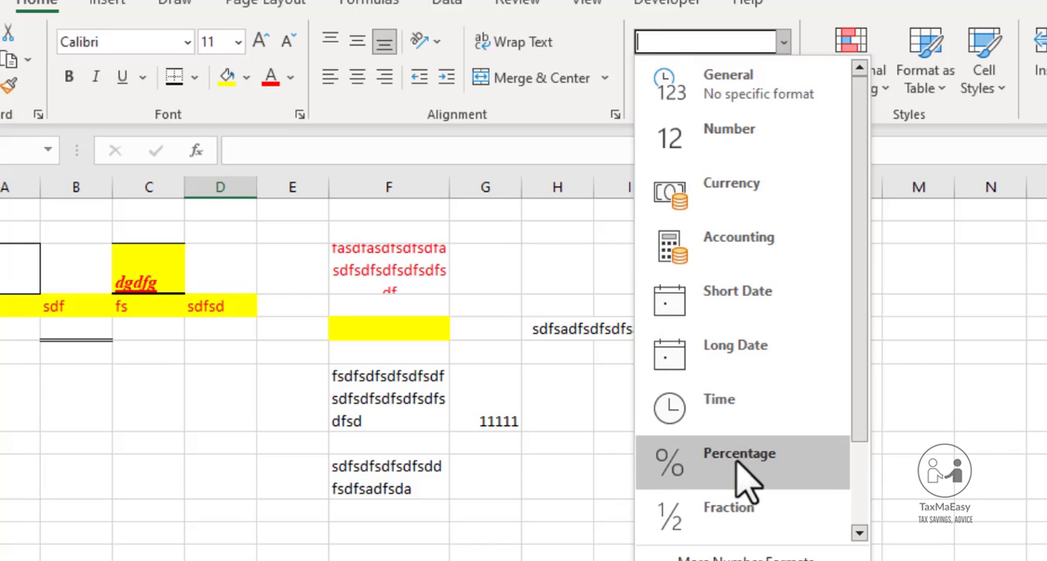
pyautogui.click(860, 534)
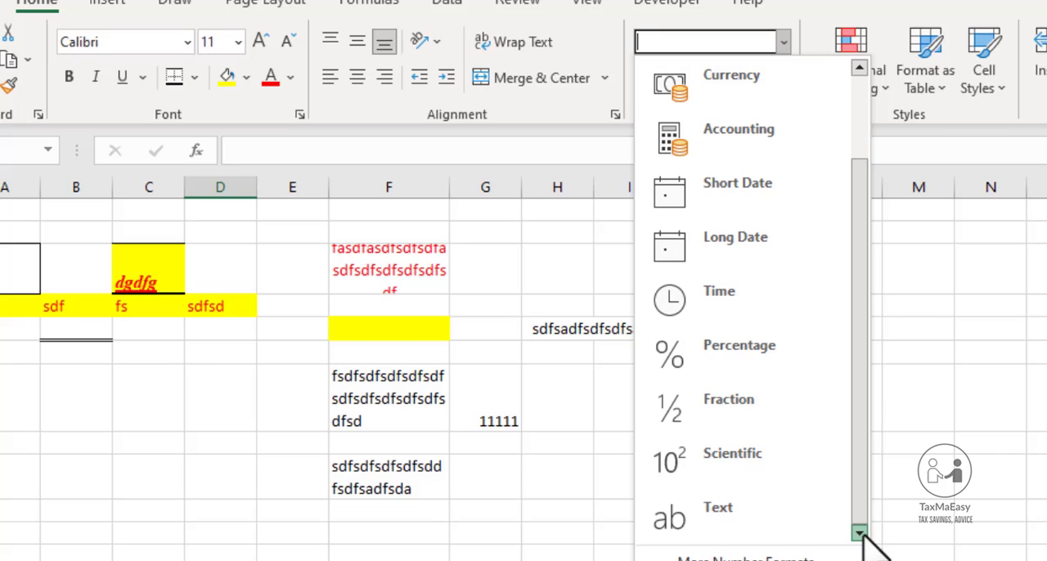
pyautogui.click(558, 448)
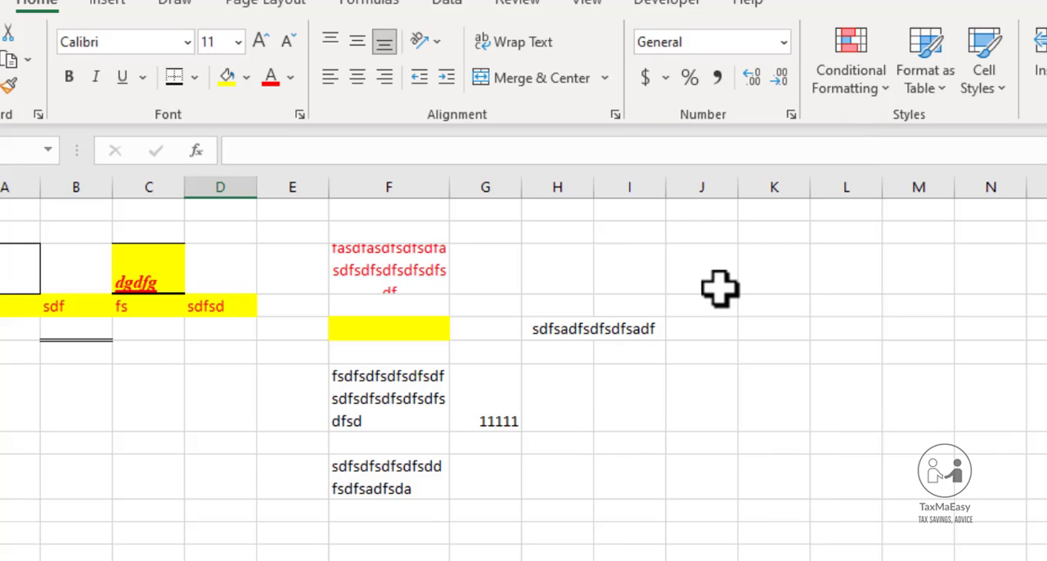
pyautogui.click(724, 332)
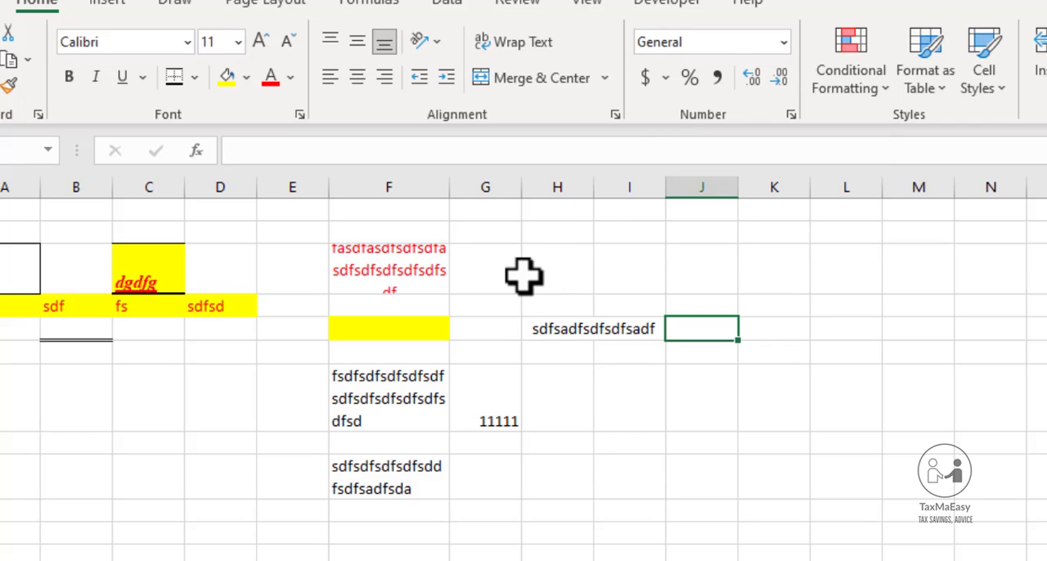
# Format the number 11111 in cell G7 as Currency and widen column G slightly
pyautogui.click(497, 412)
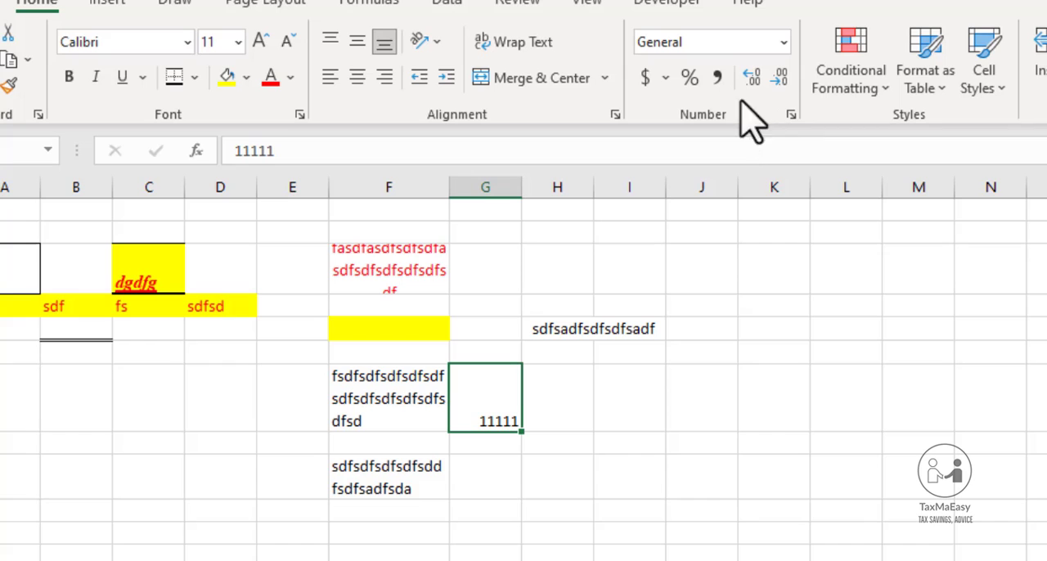
pyautogui.click(783, 43)
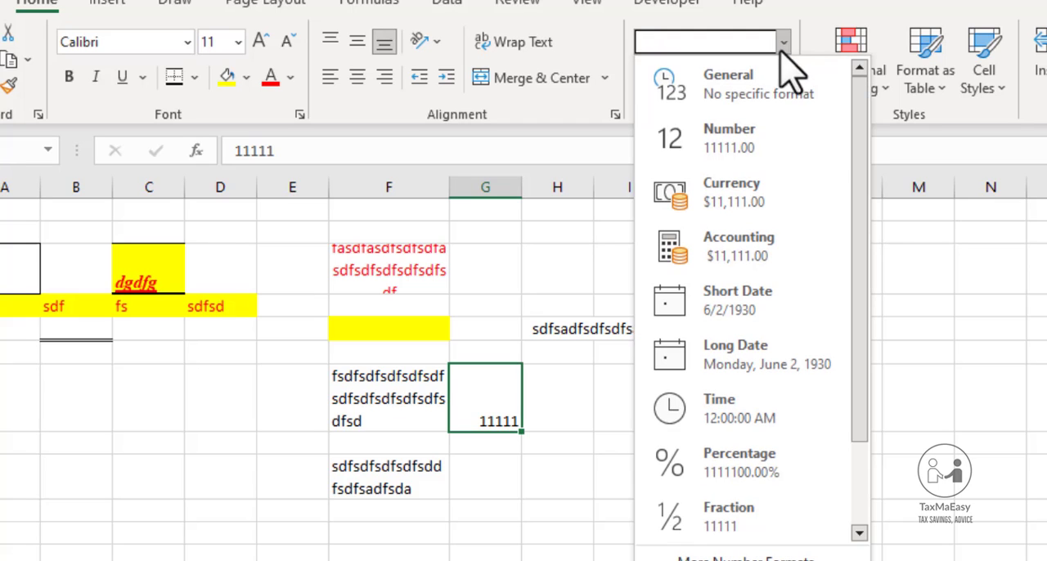
pyautogui.click(720, 182)
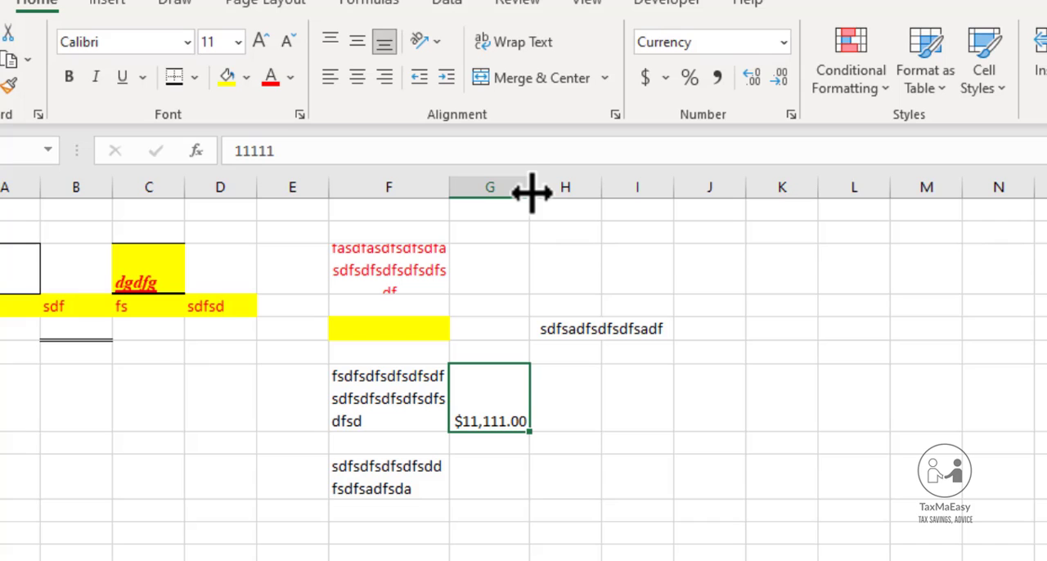
pyautogui.moveTo(532, 191); pyautogui.dragTo(542, 192)
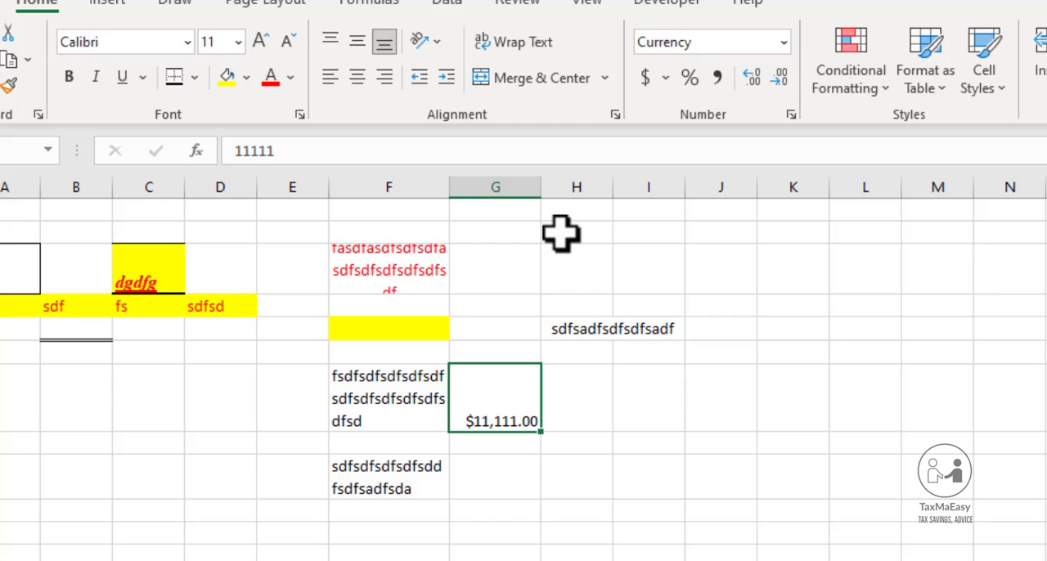
# Change the currency symbol of cell G7 to PKR and auto-fit column G to its contents
pyautogui.hotkey('ctrl', '1')
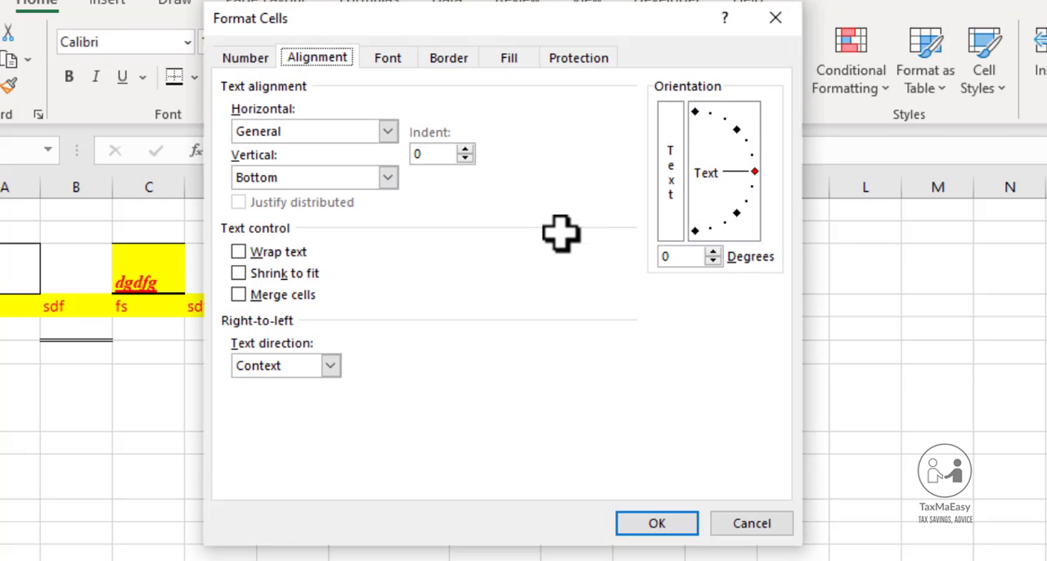
pyautogui.click(250, 60)
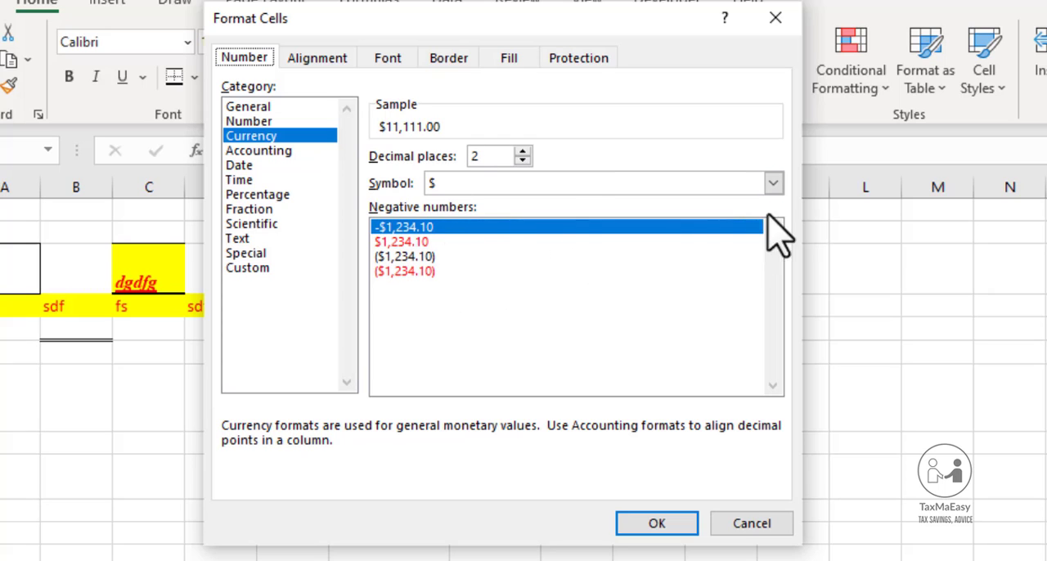
pyautogui.click(773, 183)
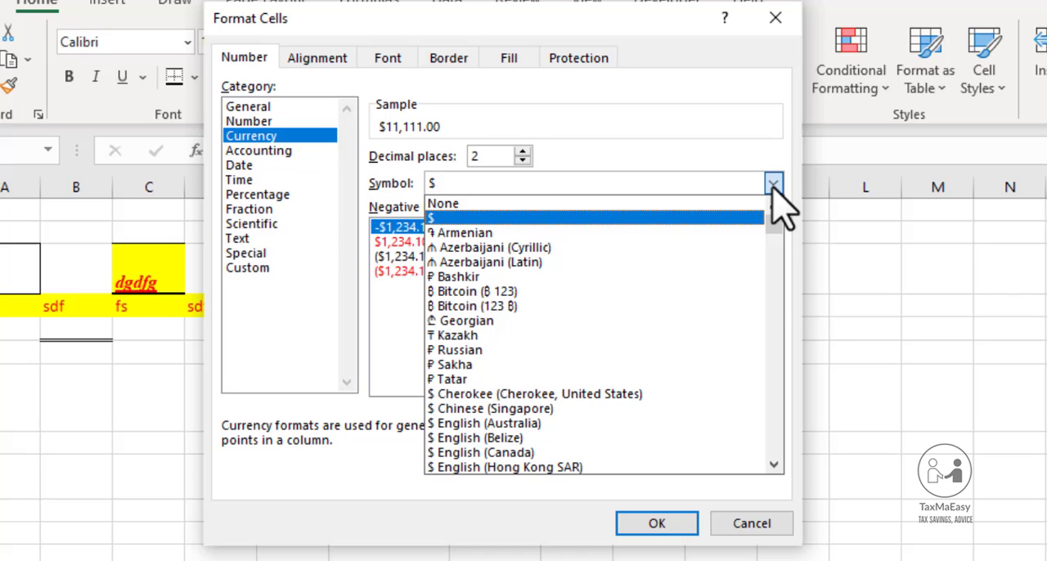
pyautogui.press('r')
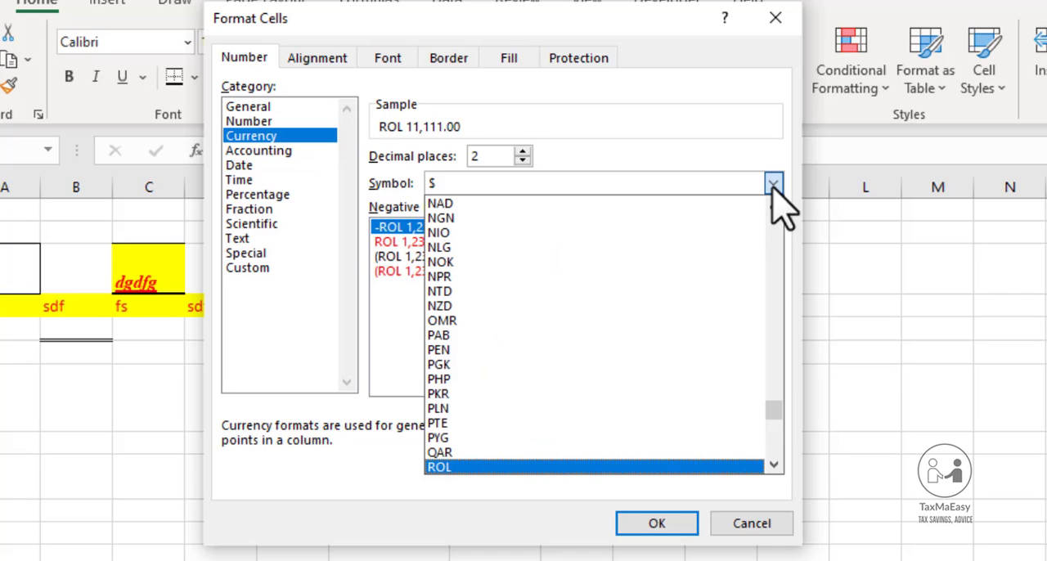
pyautogui.press('p')
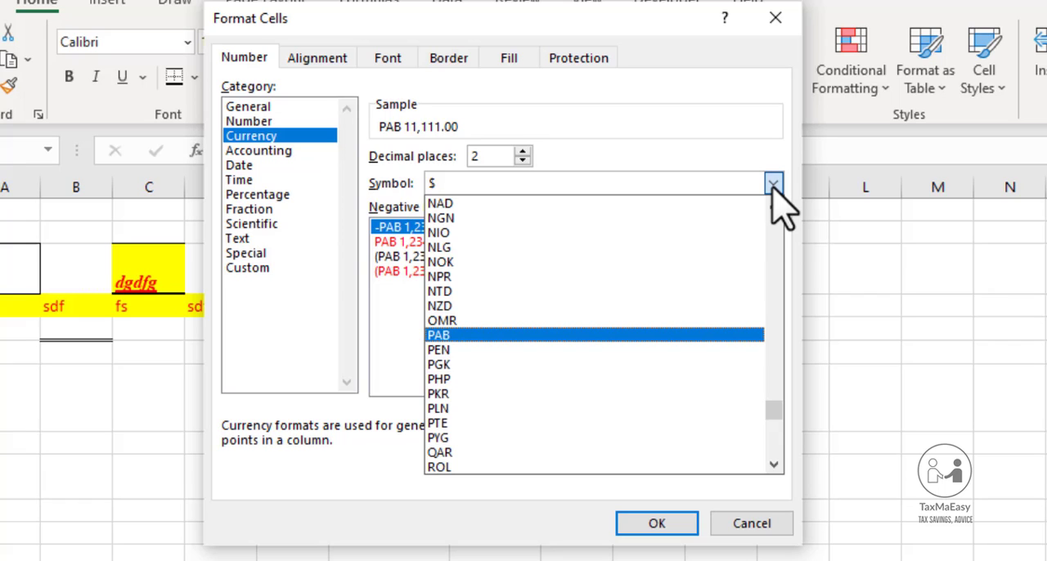
pyautogui.click(555, 395)
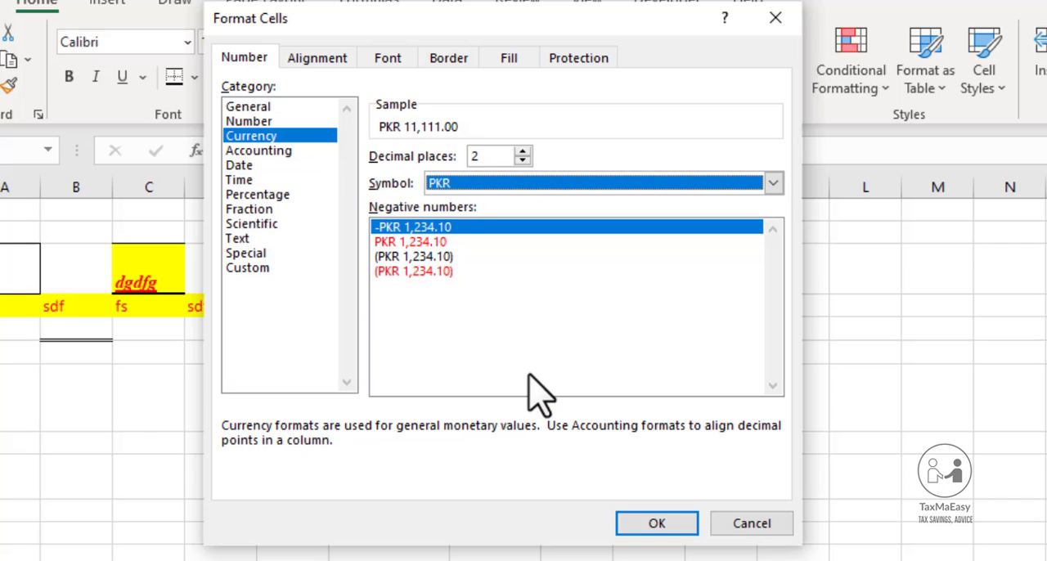
pyautogui.click(654, 530)
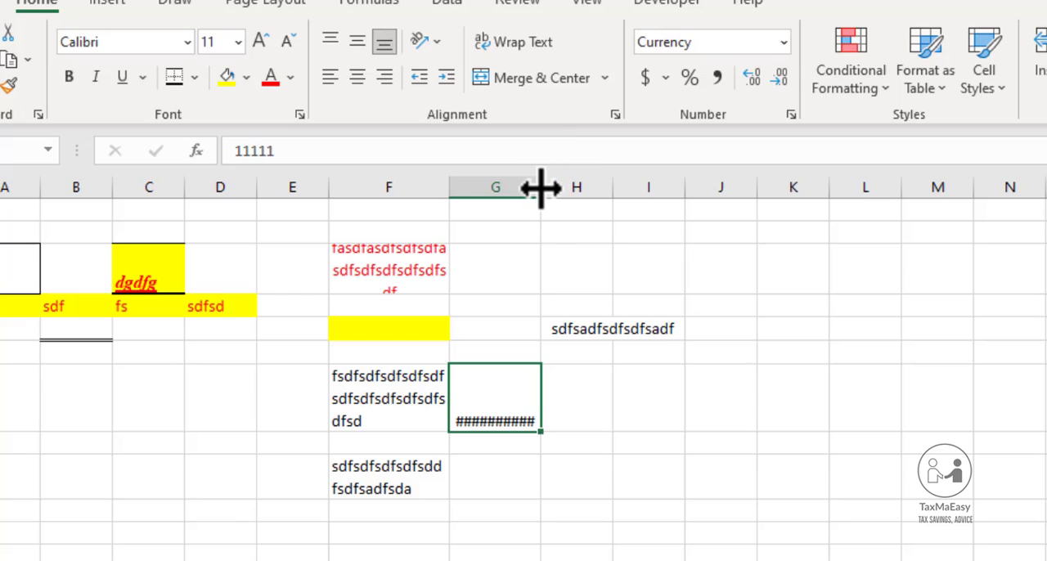
pyautogui.doubleClick(541, 180)
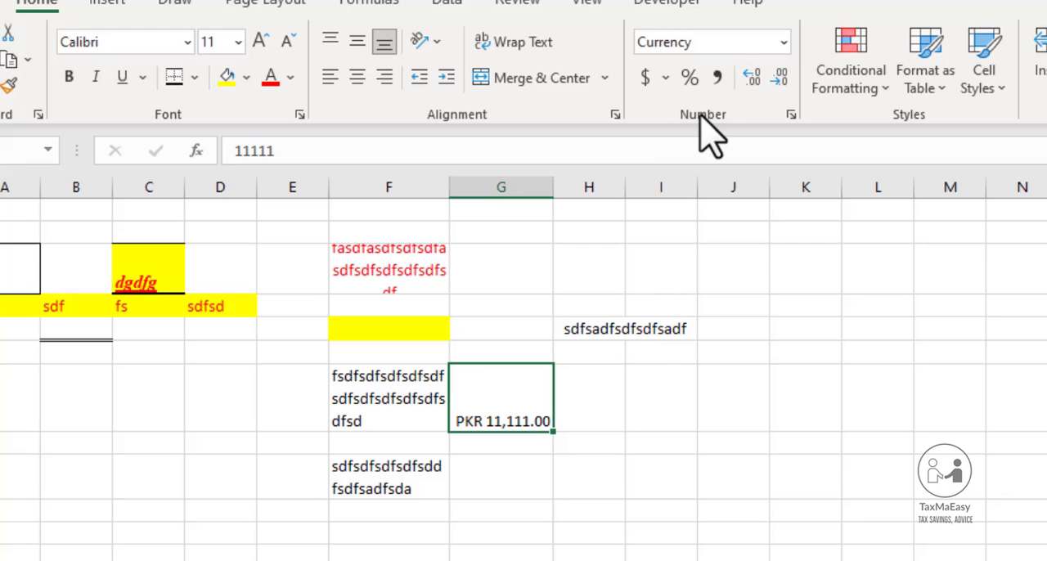
# Apply the Accounting number format to cell G7 and review the date formats without applying one
pyautogui.click(783, 43)
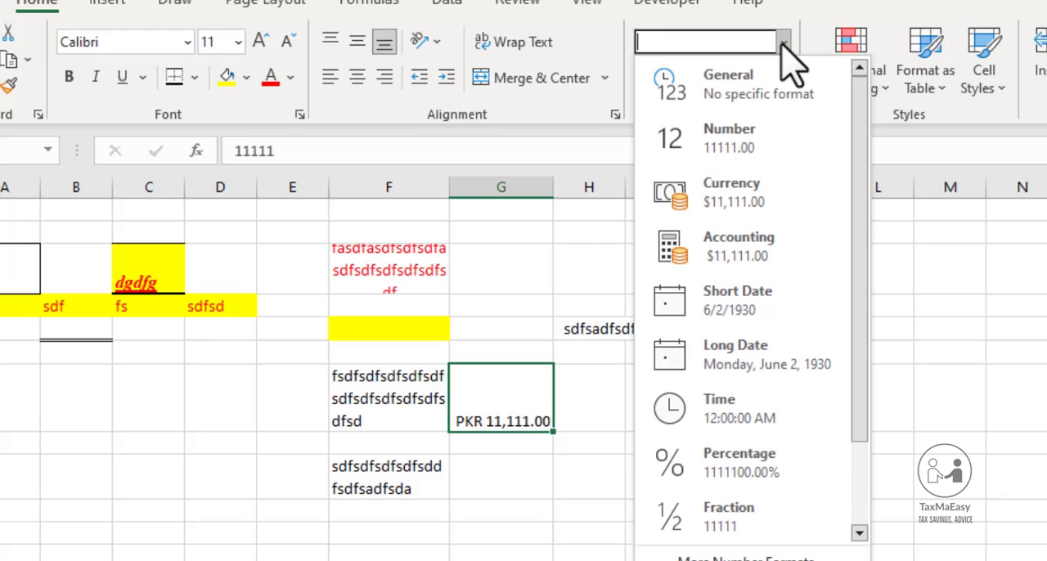
pyautogui.click(740, 246)
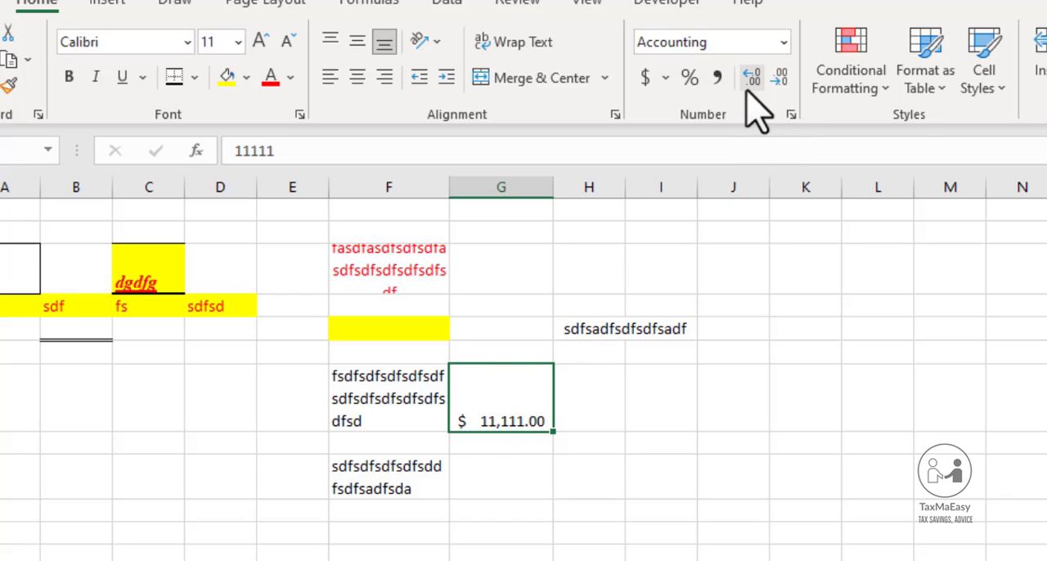
pyautogui.click(783, 42)
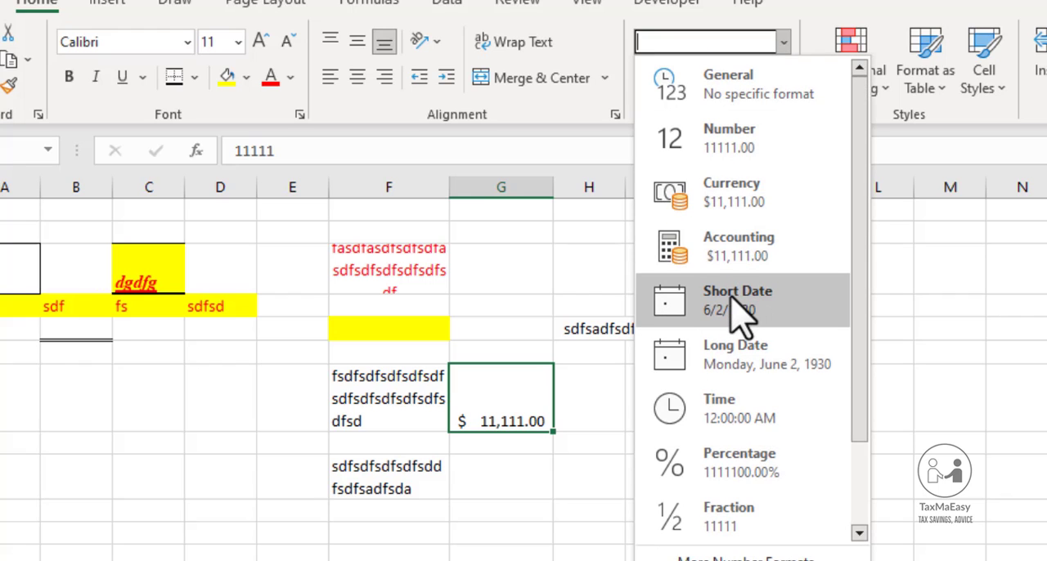
pyautogui.click(600, 379)
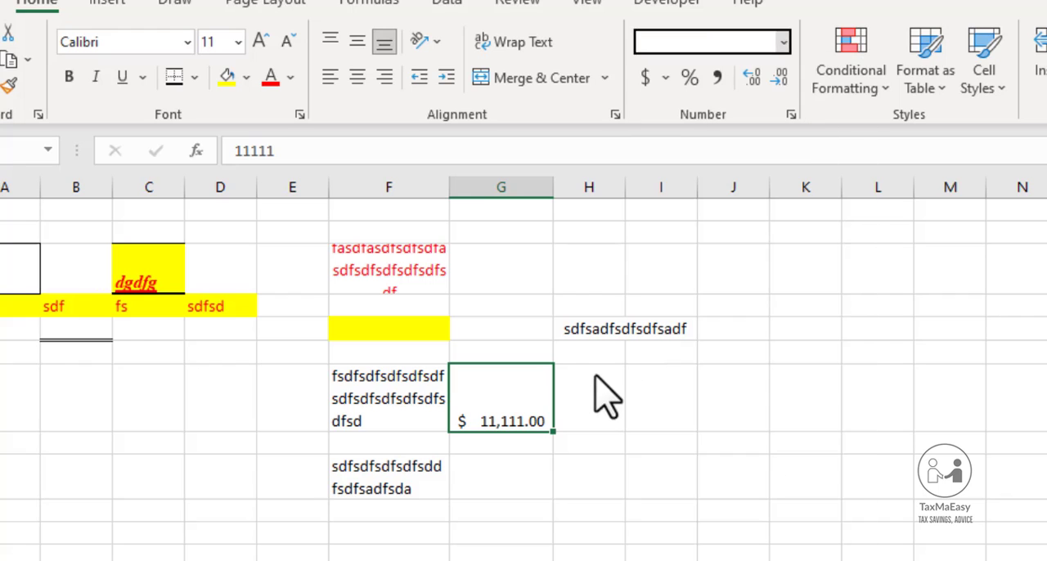
# Enter the date 24-9-22 in cell I7, with the day first, and reselect the cell
pyautogui.click(669, 378)
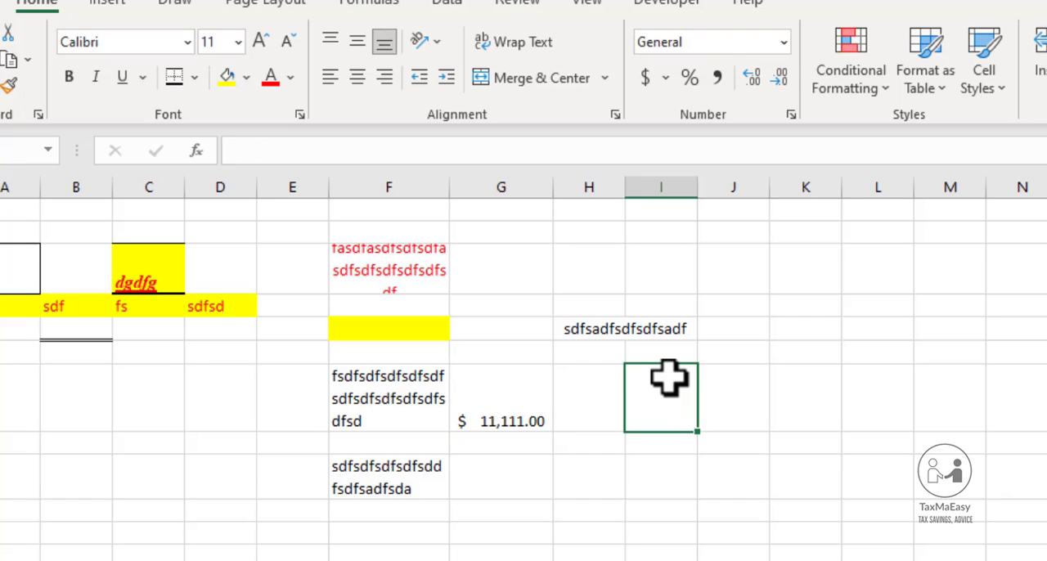
pyautogui.write('24-9-22')
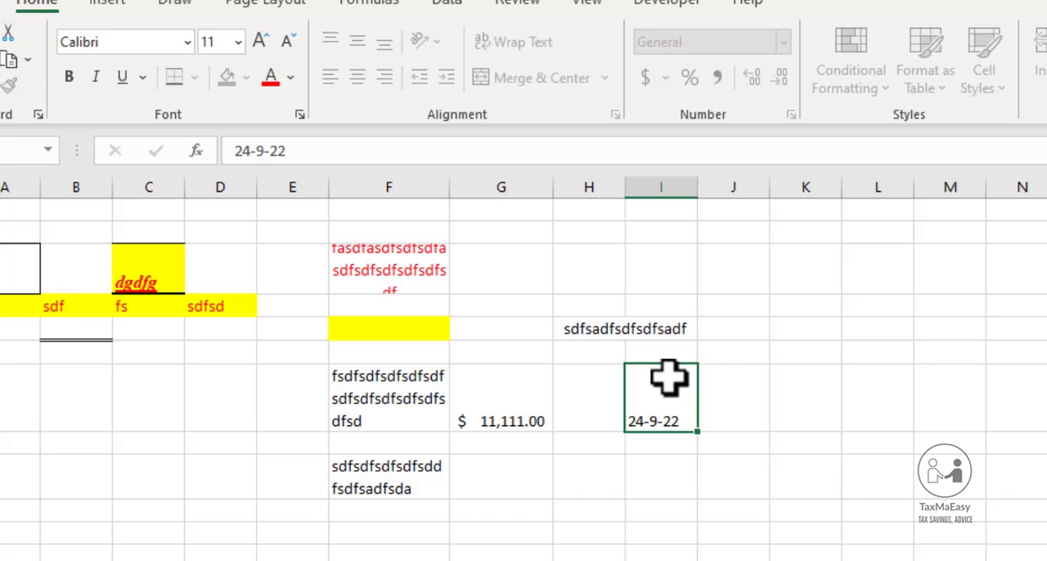
pyautogui.press('Return')
pyautogui.click(670, 377)
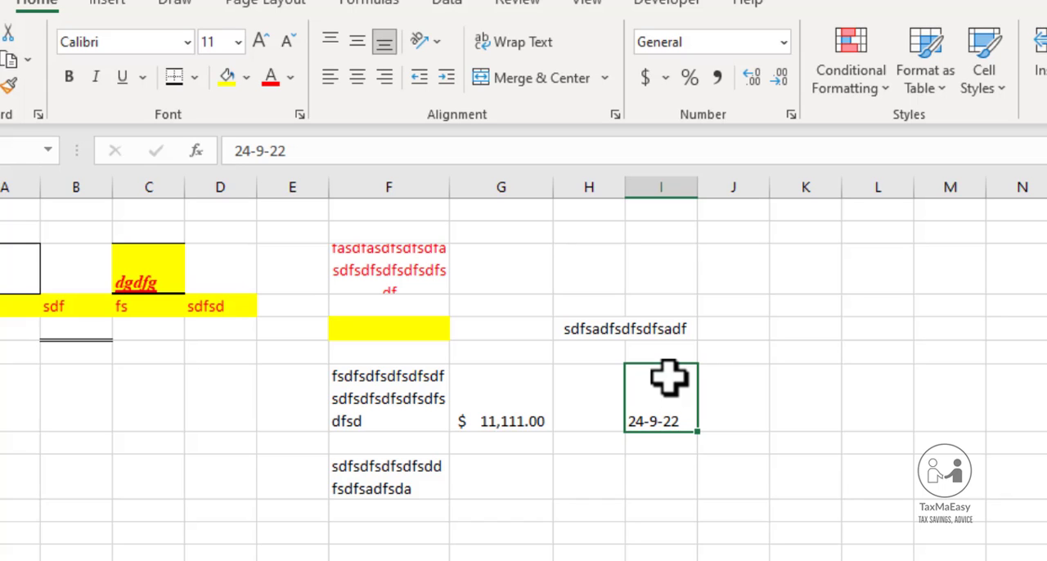
# Enter the date September 24, 2022 in cell I7 in month-day-year order, separated by hyphens, and reselect the cell
pyautogui.write('9-')
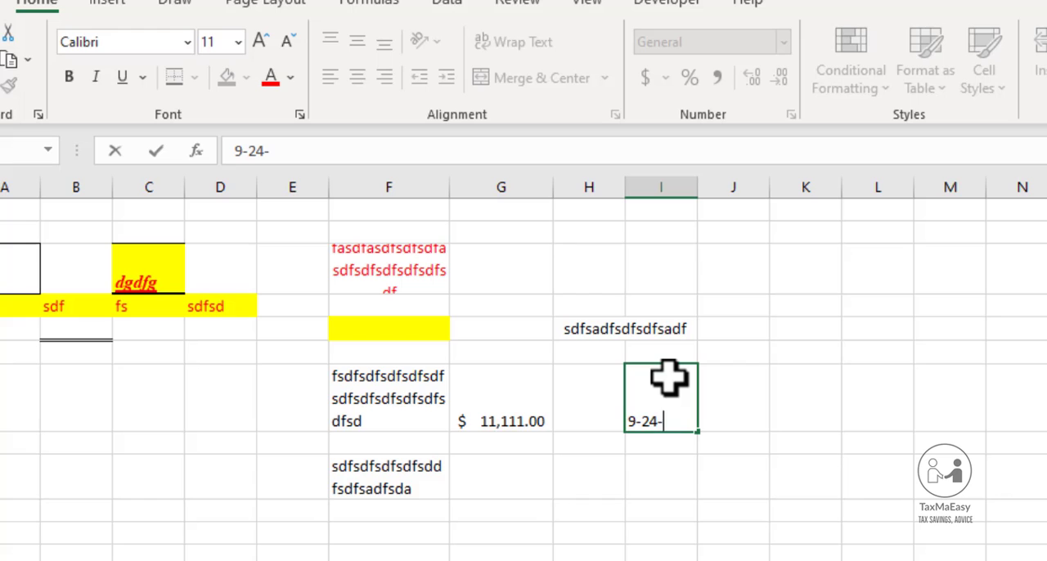
pyautogui.press('Return')
pyautogui.click(669, 377)
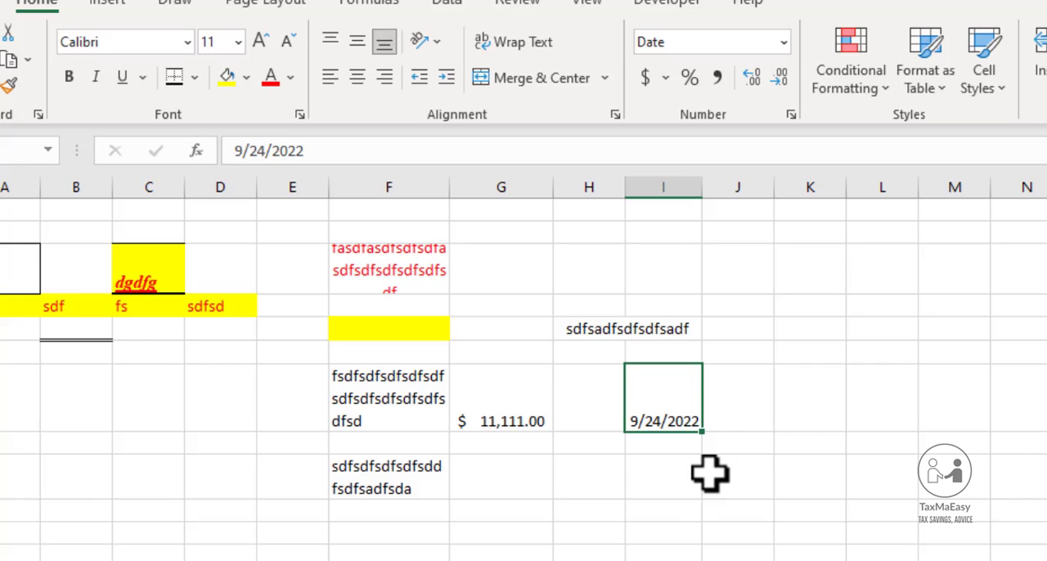
# Apply the Short Date format to cell I7, followed by the Long Date format
pyautogui.click(780, 49)
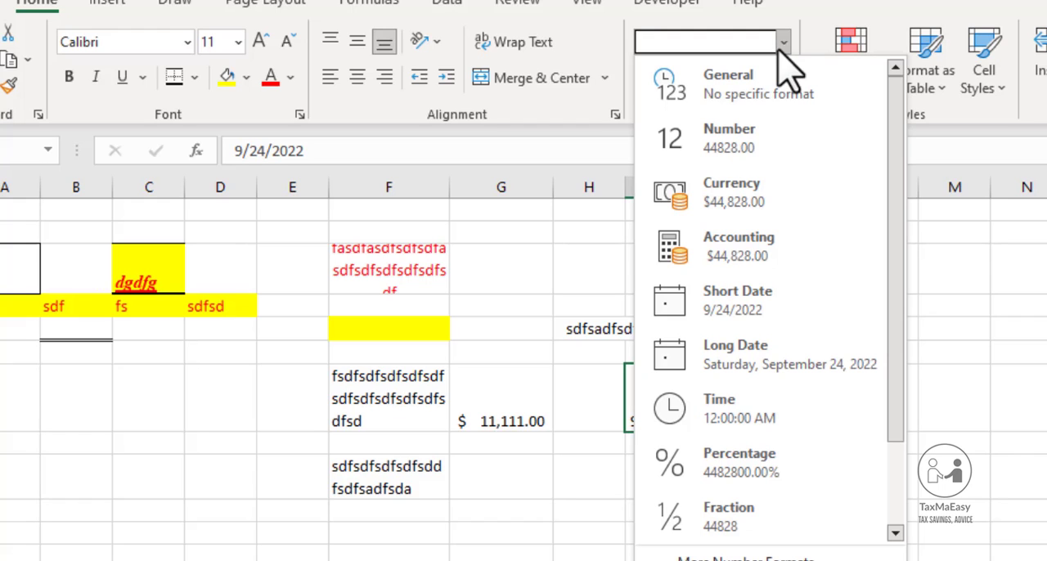
pyautogui.click(735, 311)
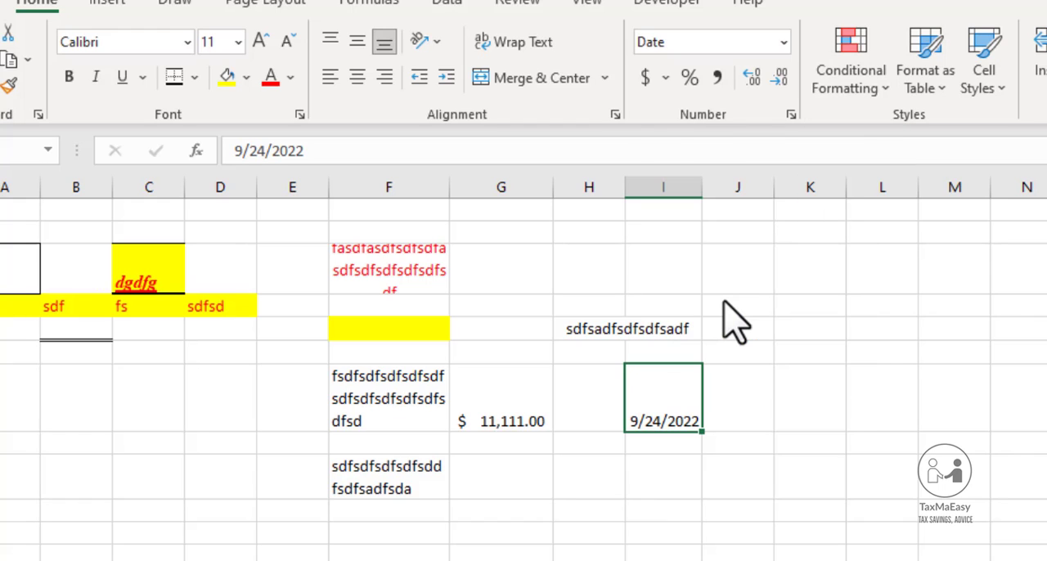
pyautogui.click(783, 45)
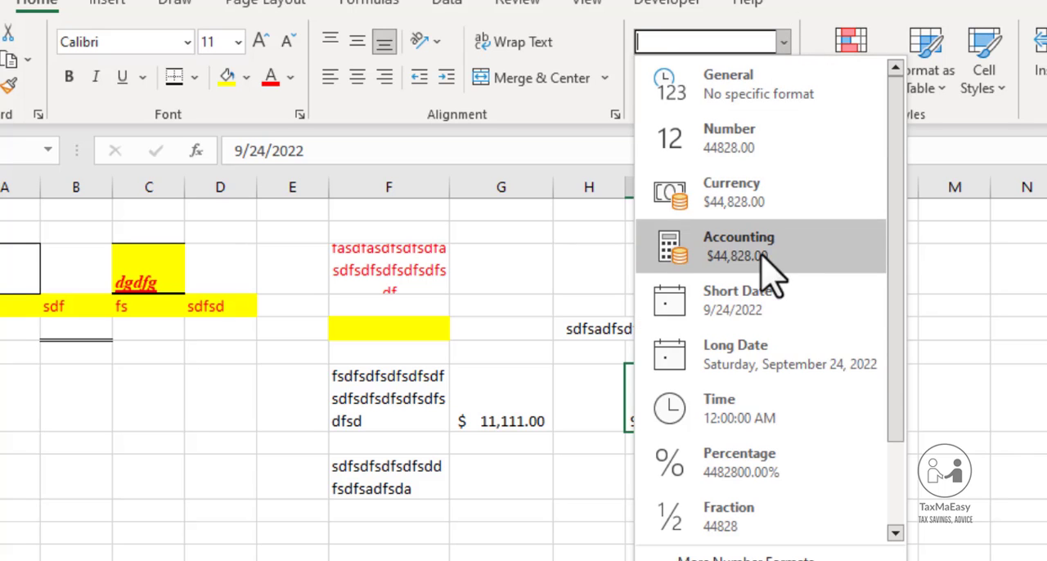
pyautogui.click(750, 383)
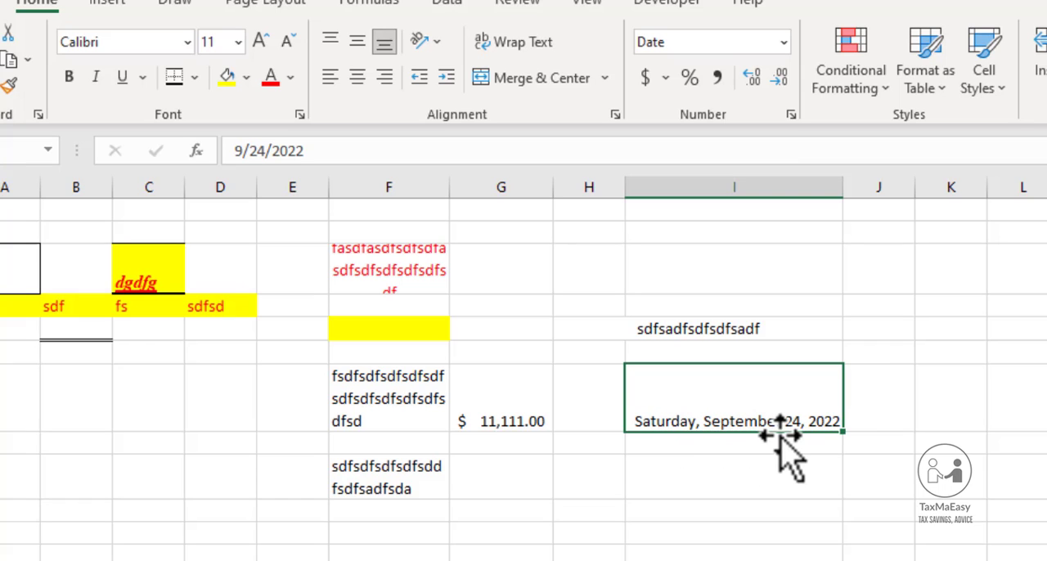
# Apply the Percentage format to cell I7, show it without decimals, and review the remaining number formats without applying one
pyautogui.click(784, 42)
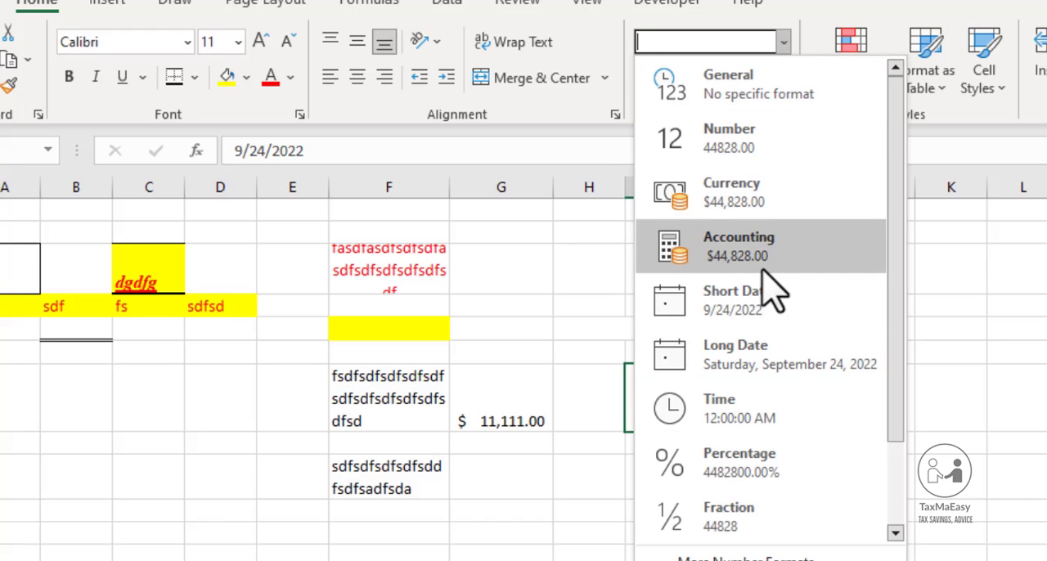
pyautogui.click(730, 464)
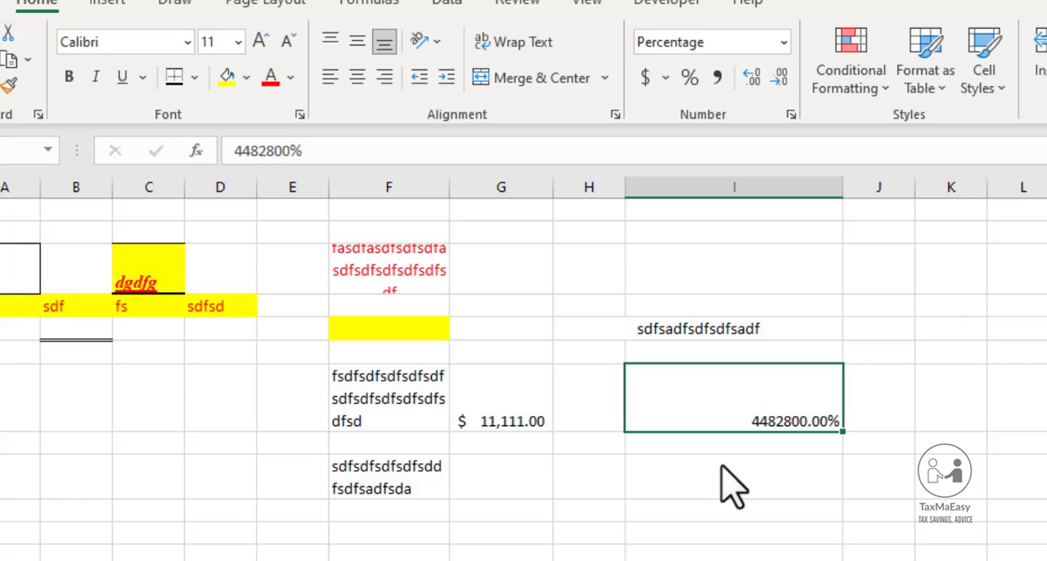
pyautogui.click(691, 76)
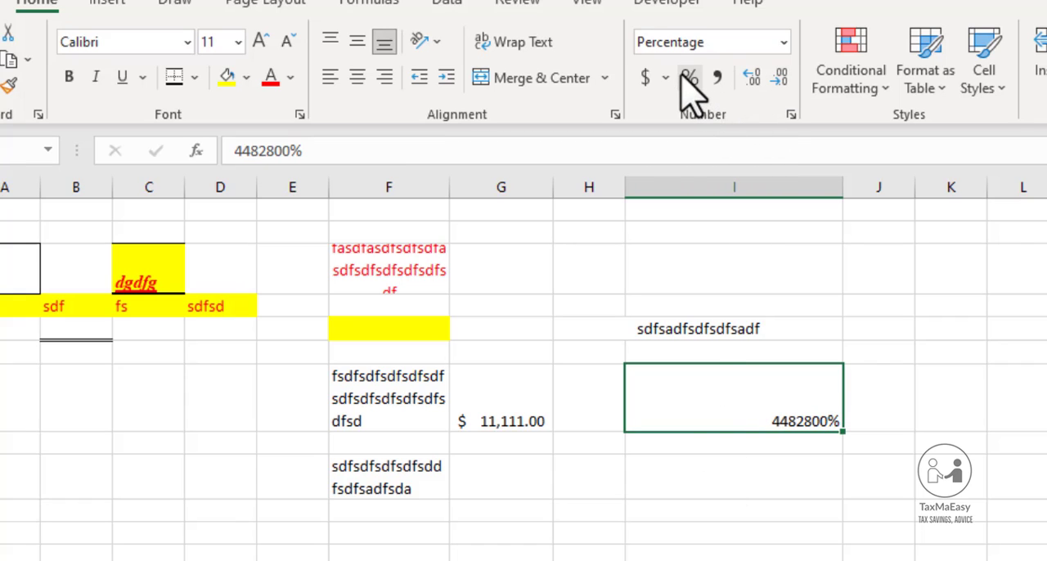
pyautogui.click(783, 43)
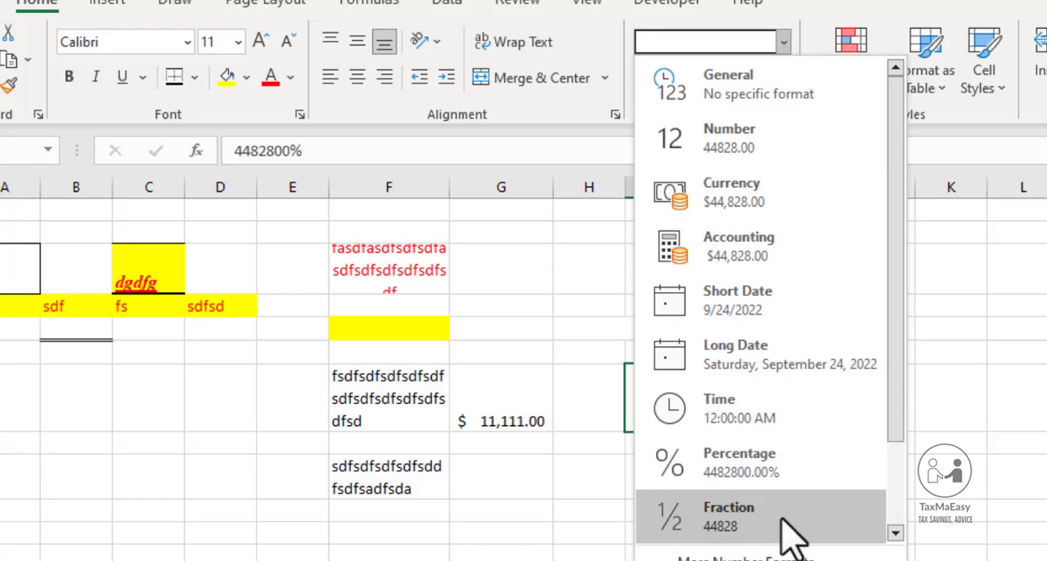
pyautogui.click(896, 533)
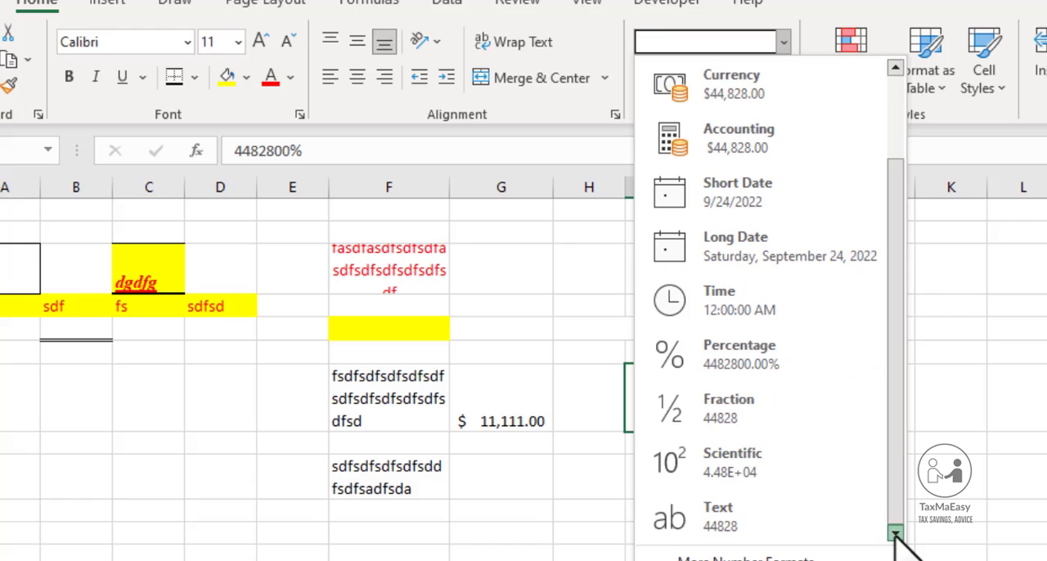
pyautogui.click(561, 541)
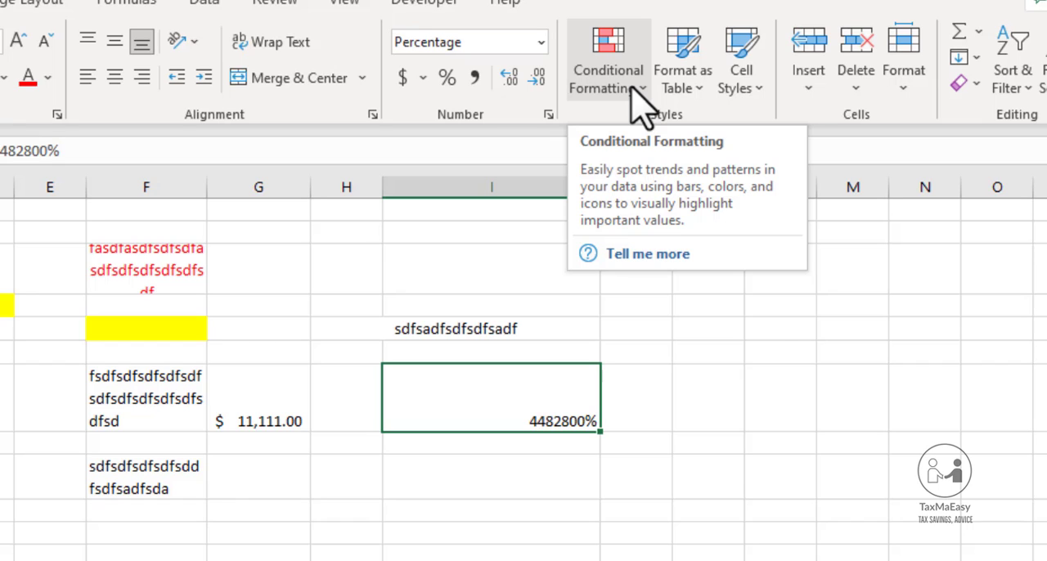
# Start a Greater Than conditional formatting rule for cell I7 with threshold 0 and Green Fill with Dark Green Text
pyautogui.click(640, 102)
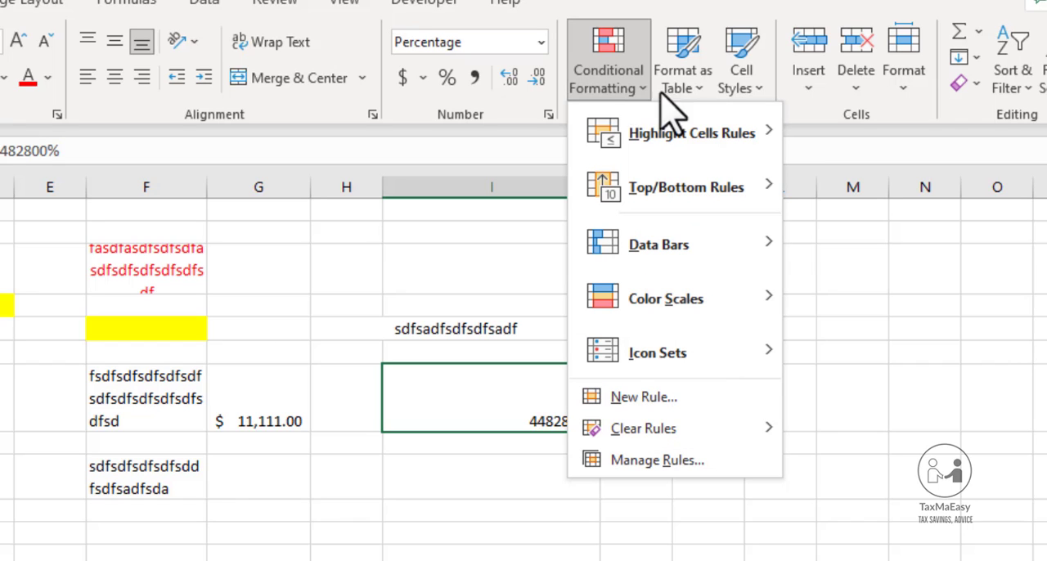
pyautogui.moveTo(679, 122)
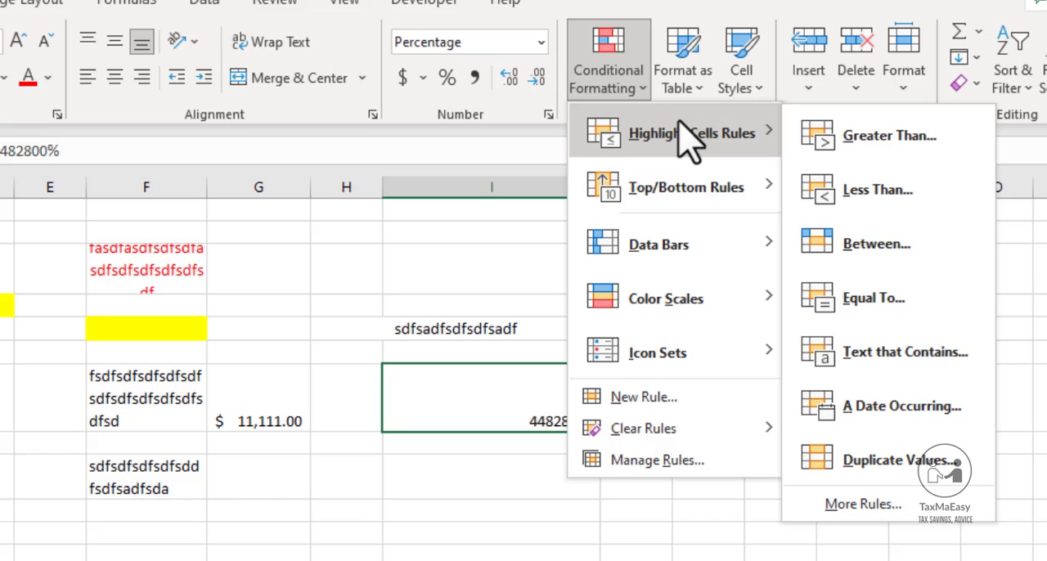
pyautogui.click(855, 151)
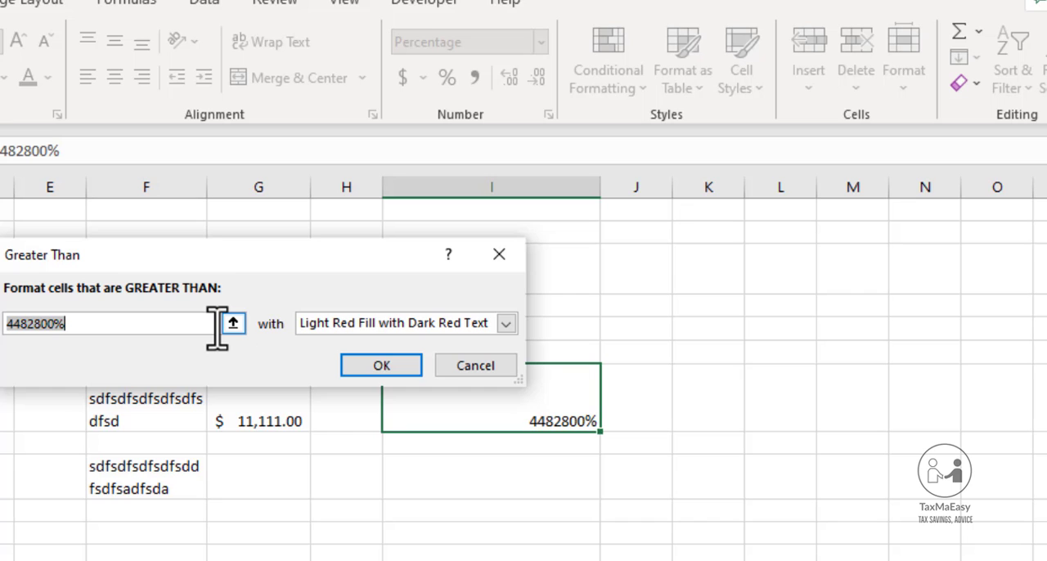
pyautogui.write('0')
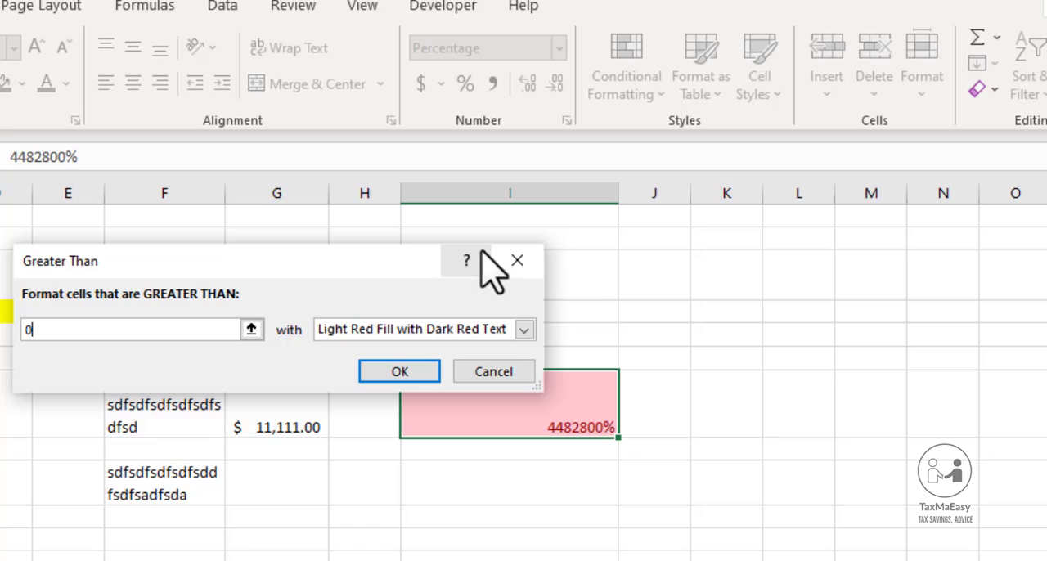
pyautogui.click(524, 329)
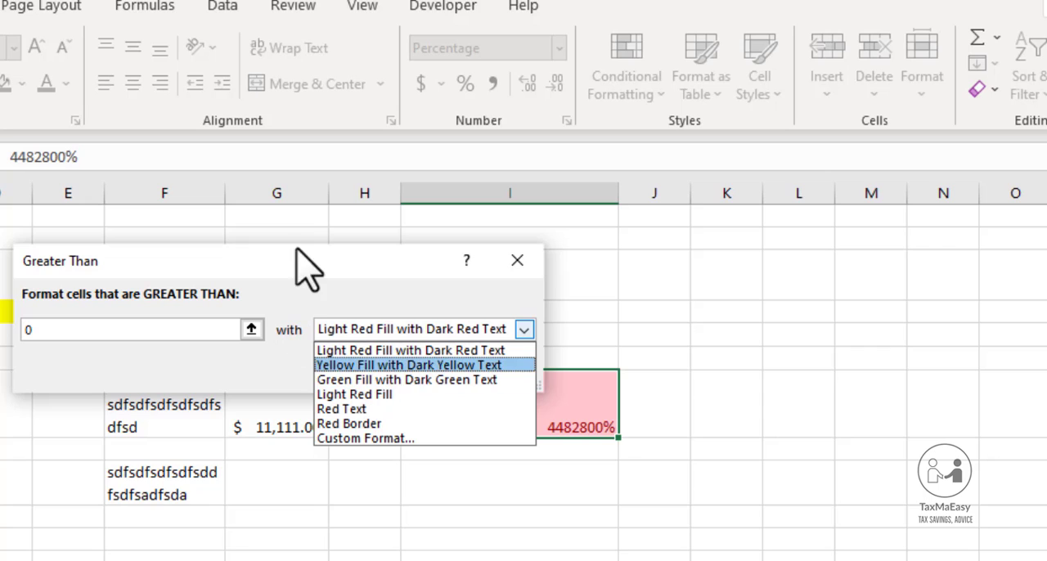
pyautogui.click(353, 380)
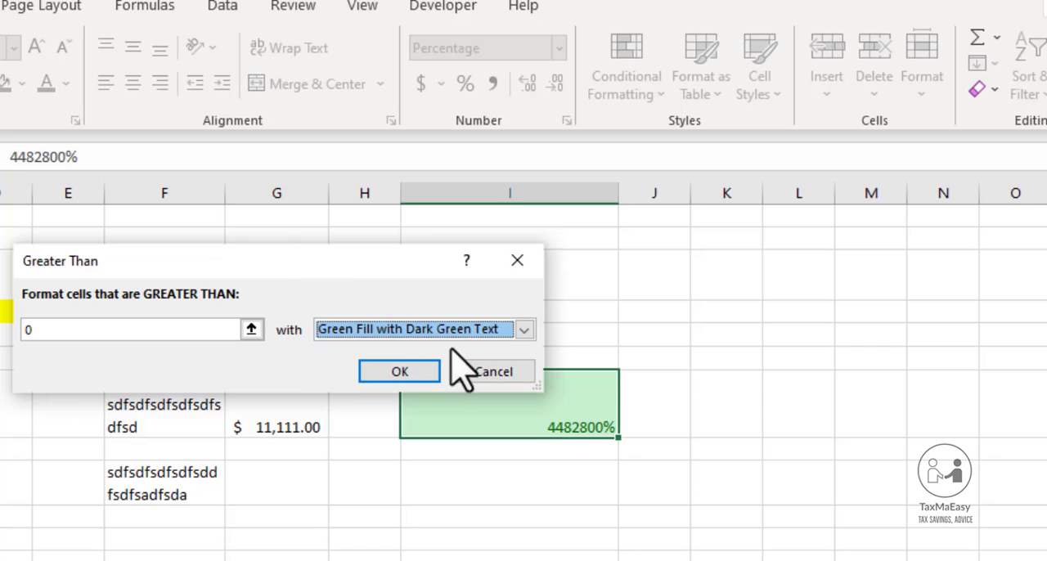
# Switch the rule to a custom format with a dotted outline border and a light gray background fill
pyautogui.click(523, 329)
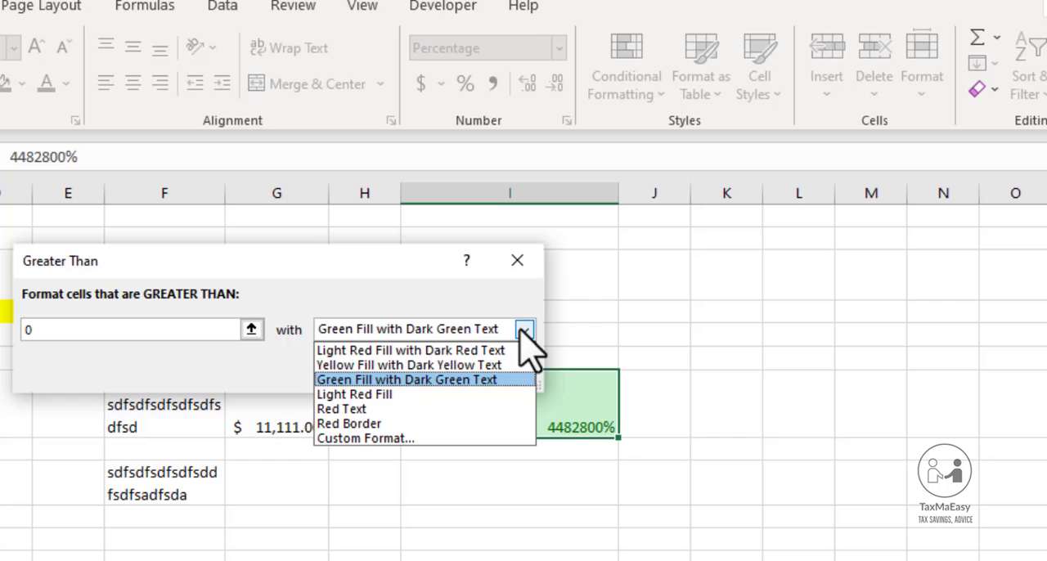
pyautogui.click(401, 440)
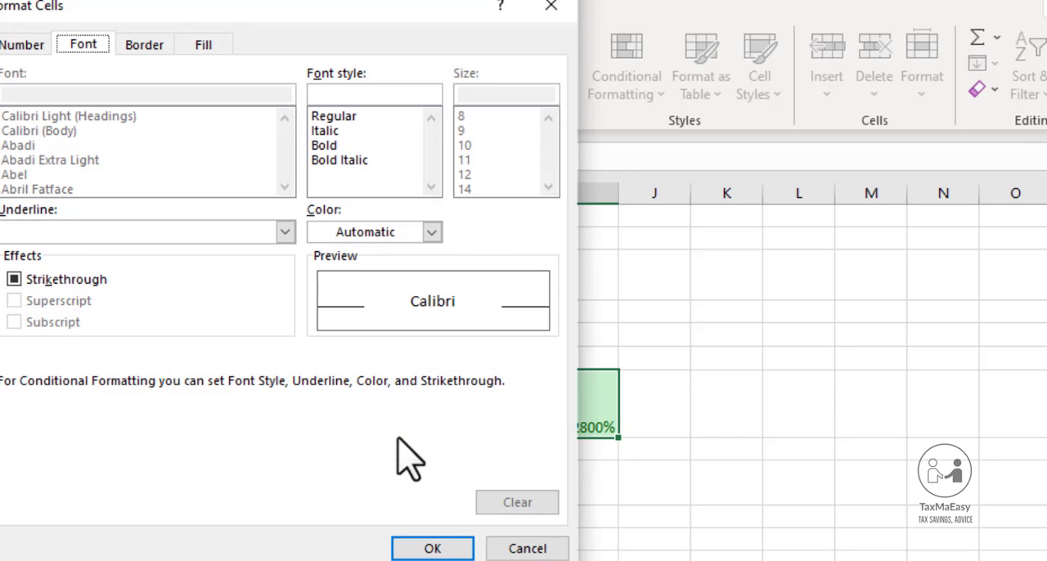
pyautogui.click(144, 45)
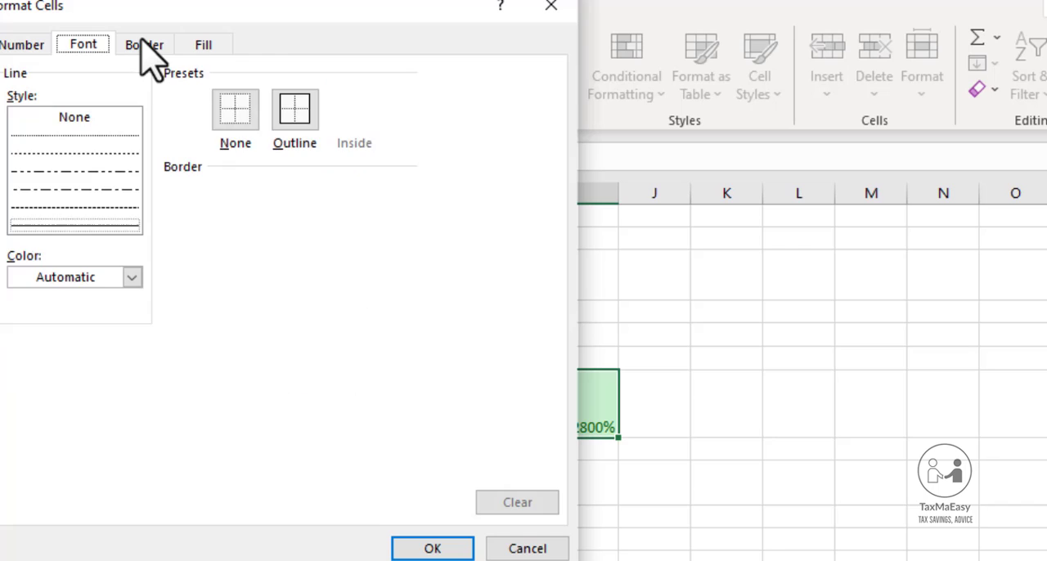
pyautogui.click(136, 141)
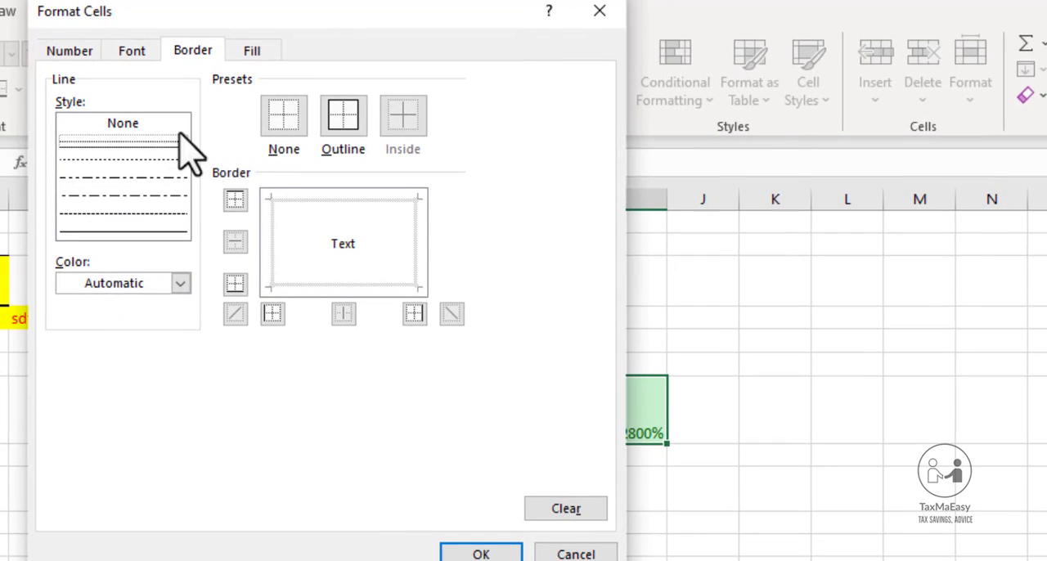
pyautogui.click(351, 110)
pyautogui.click(258, 47)
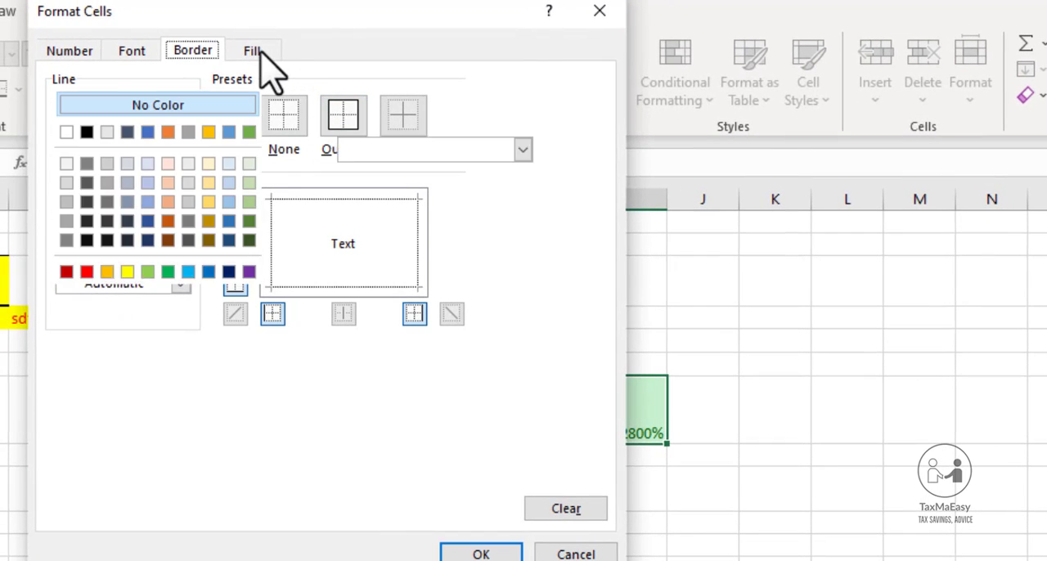
pyautogui.click(148, 221)
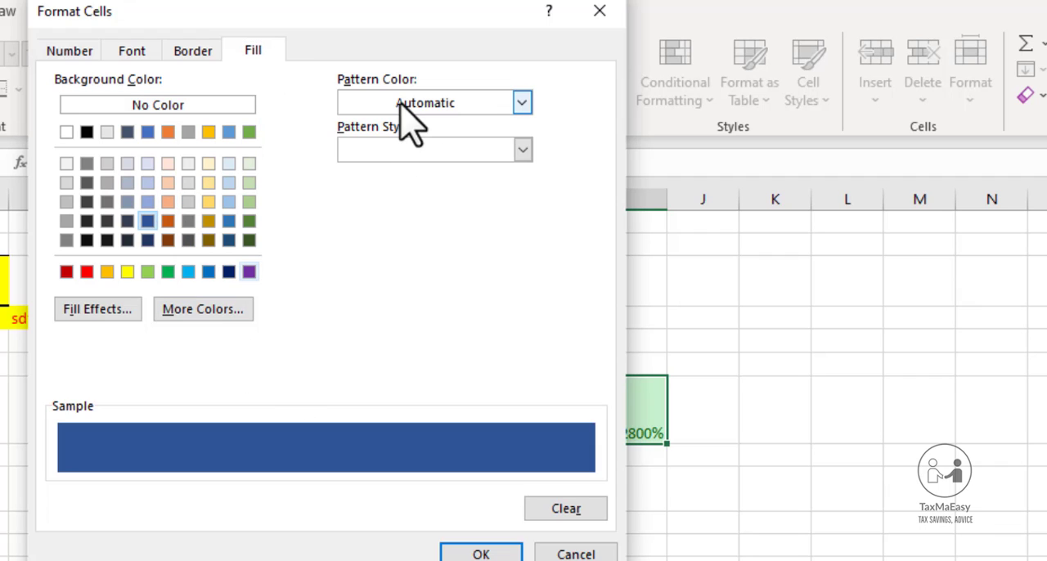
pyautogui.click(107, 132)
# Set the custom format's number category to Number with the 1000 separator, and accept the format
pyautogui.click(132, 52)
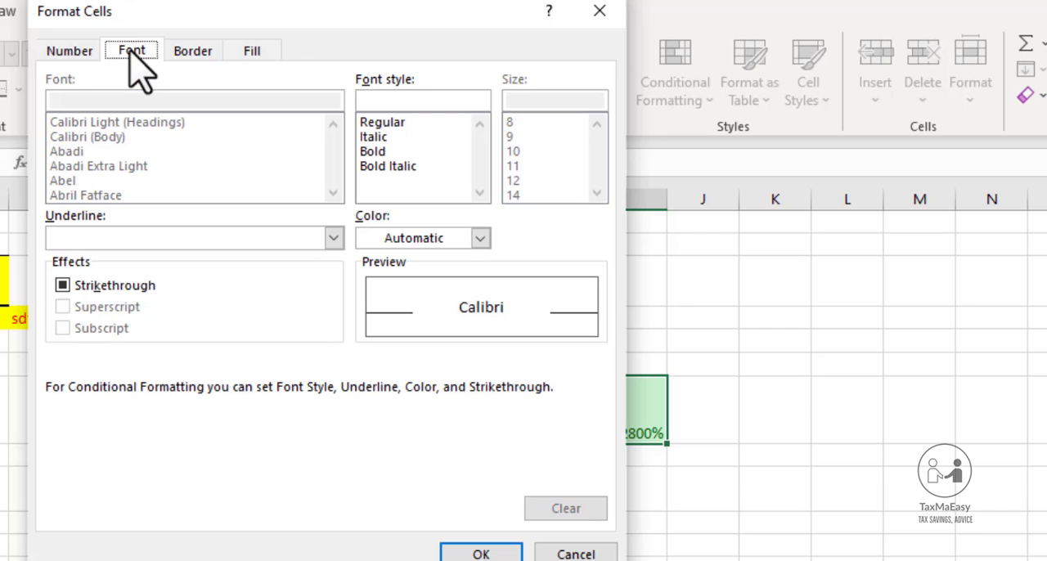
pyautogui.click(70, 52)
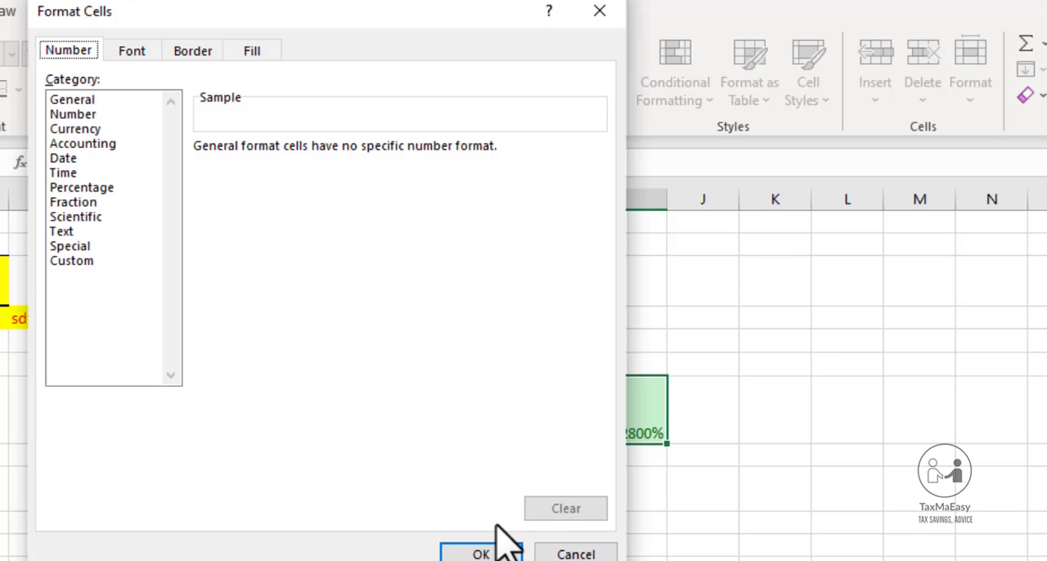
pyautogui.click(72, 101)
pyautogui.click(80, 115)
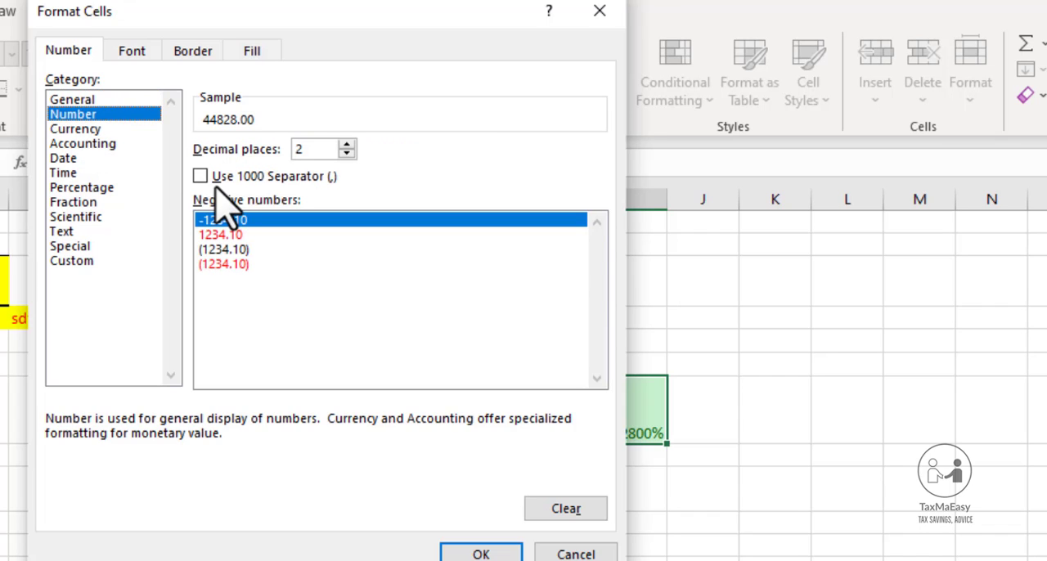
pyautogui.click(206, 177)
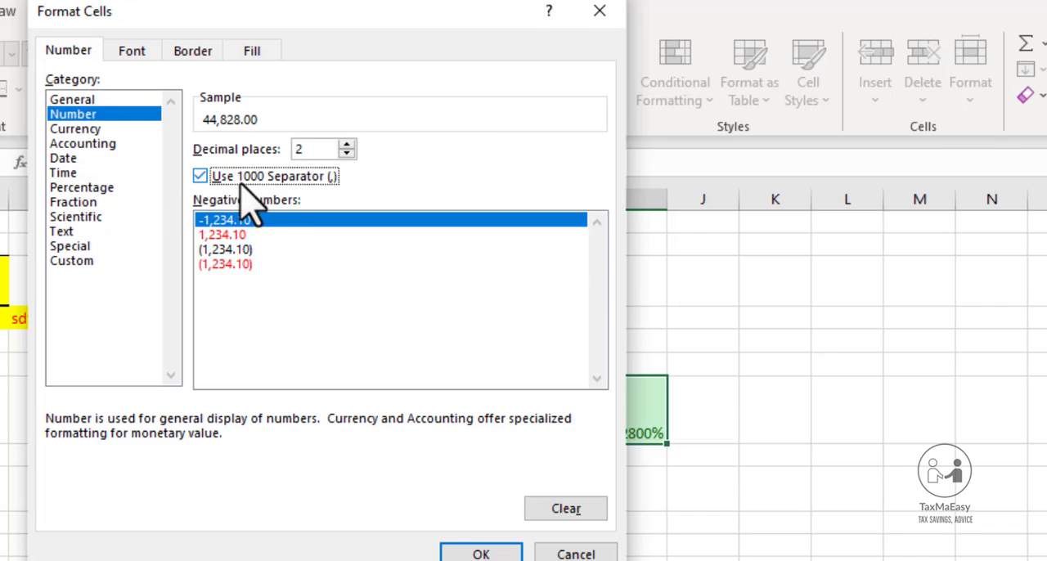
pyautogui.click(478, 553)
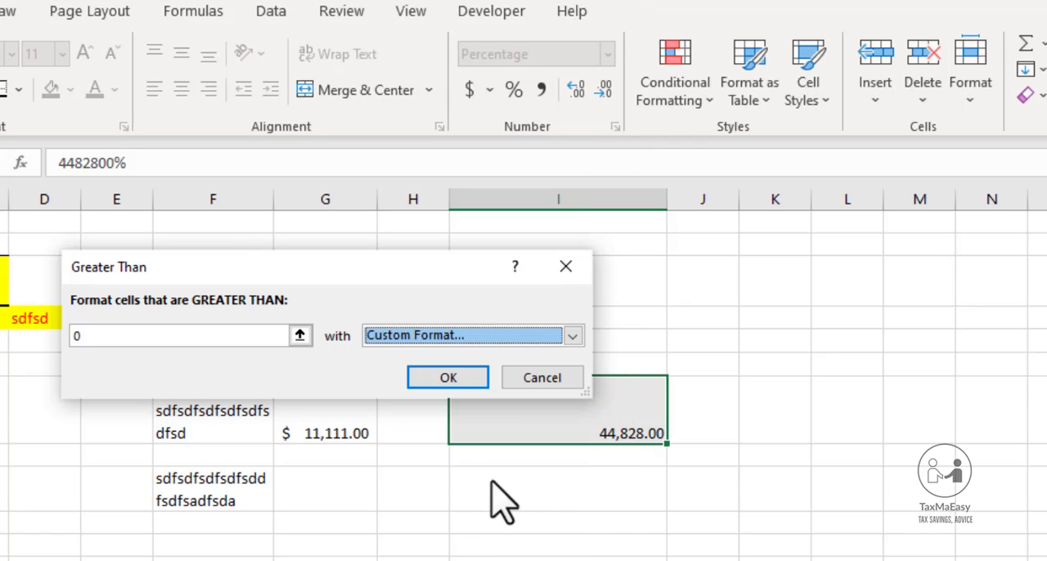
# Change the custom format's background fill to blue and apply the Greater Than rule to cell I7
pyautogui.click(573, 335)
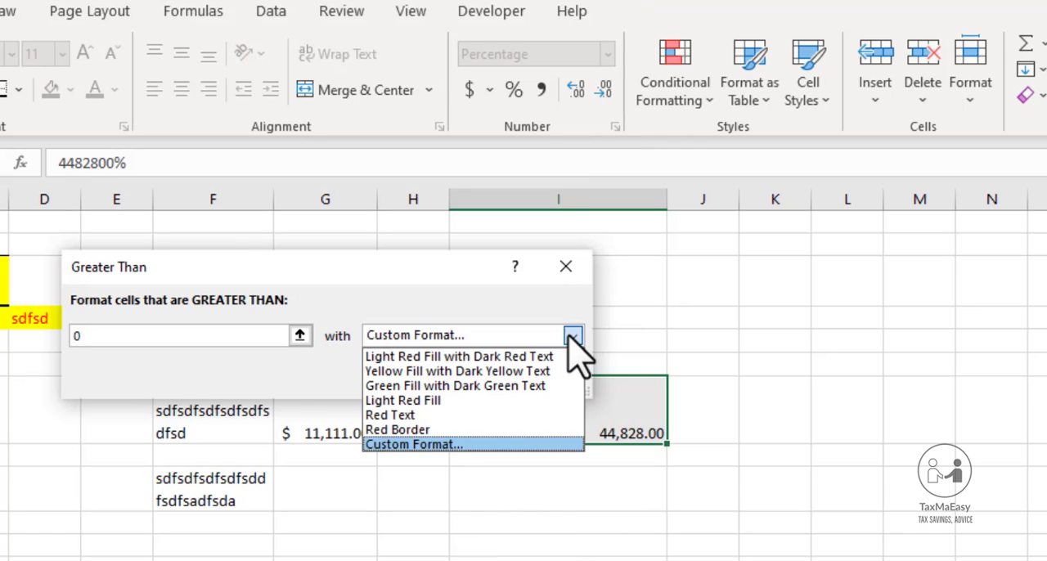
pyautogui.click(445, 447)
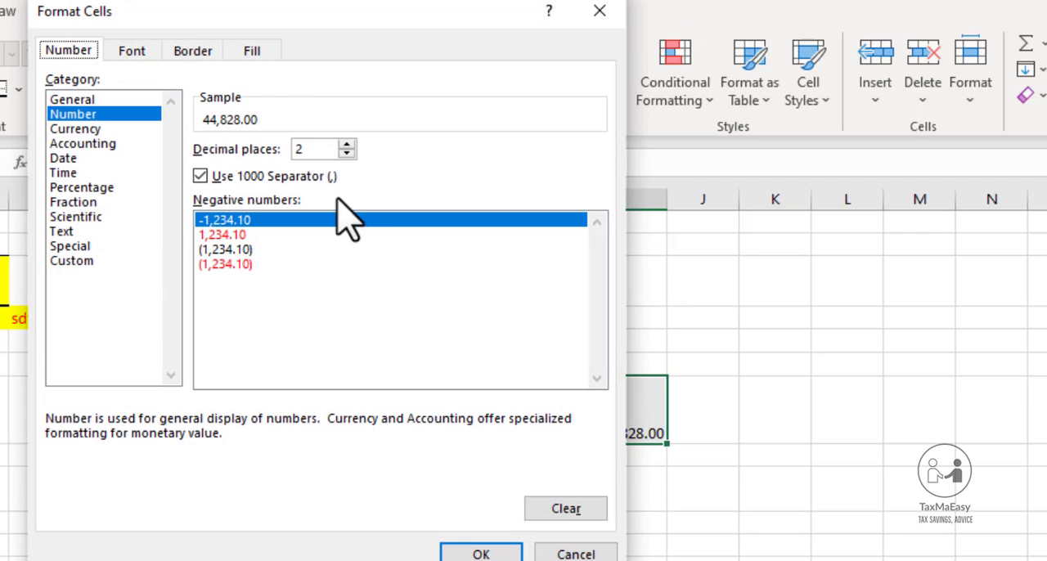
pyautogui.click(252, 51)
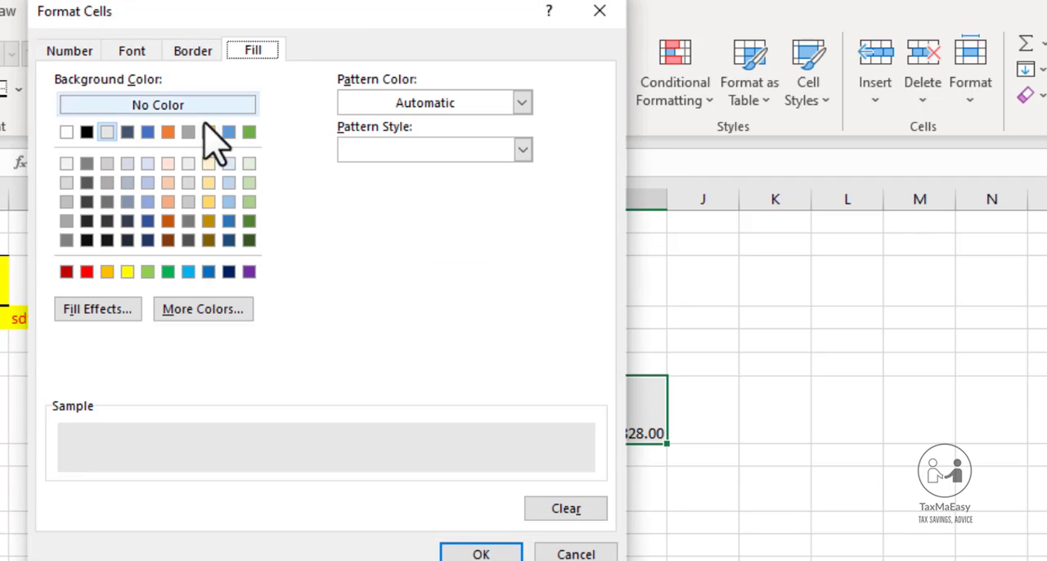
pyautogui.click(147, 132)
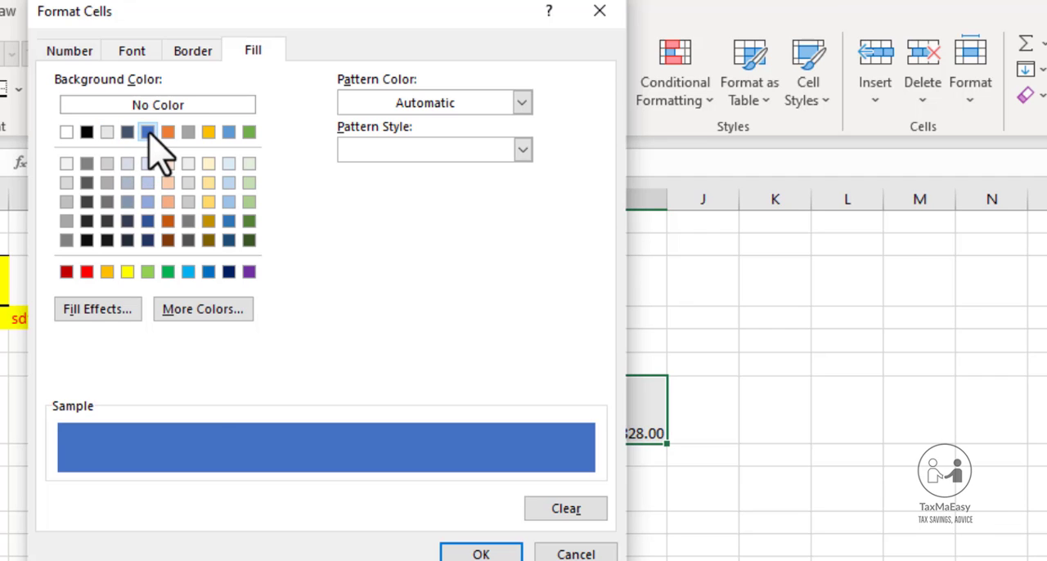
pyautogui.click(467, 554)
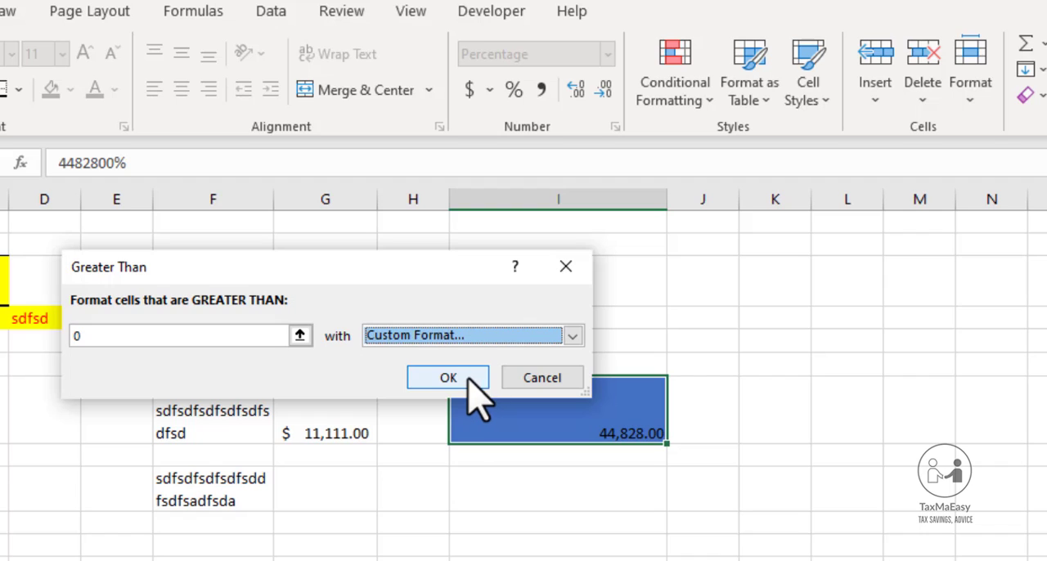
pyautogui.click(468, 383)
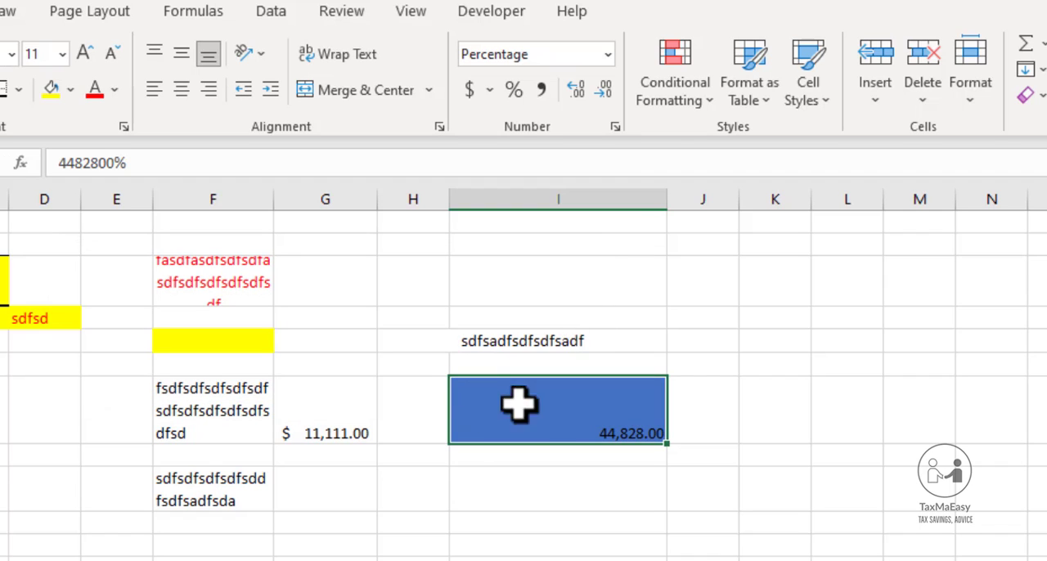
pyautogui.click(702, 102)
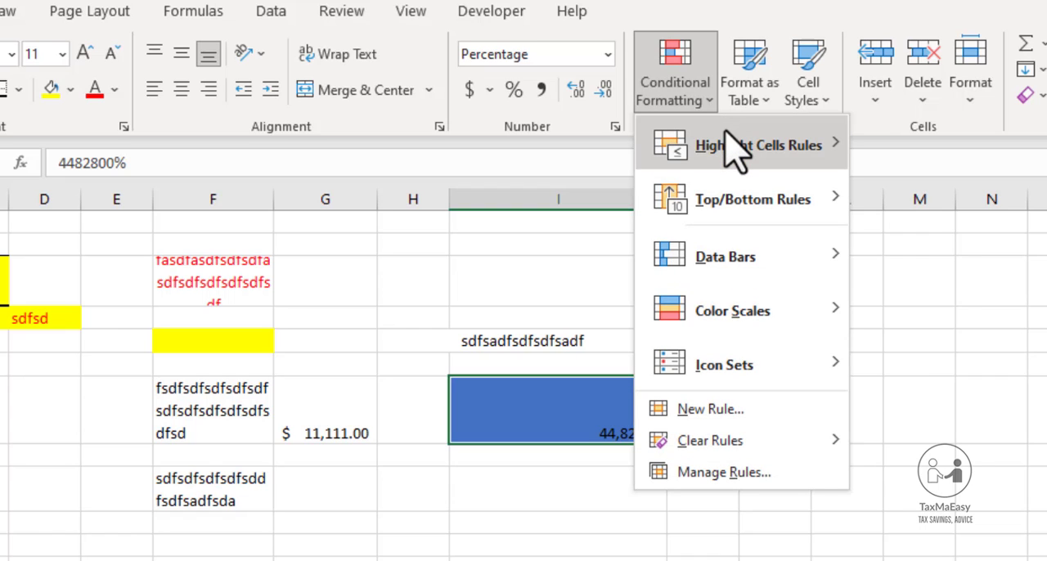
pyautogui.moveTo(728, 149)
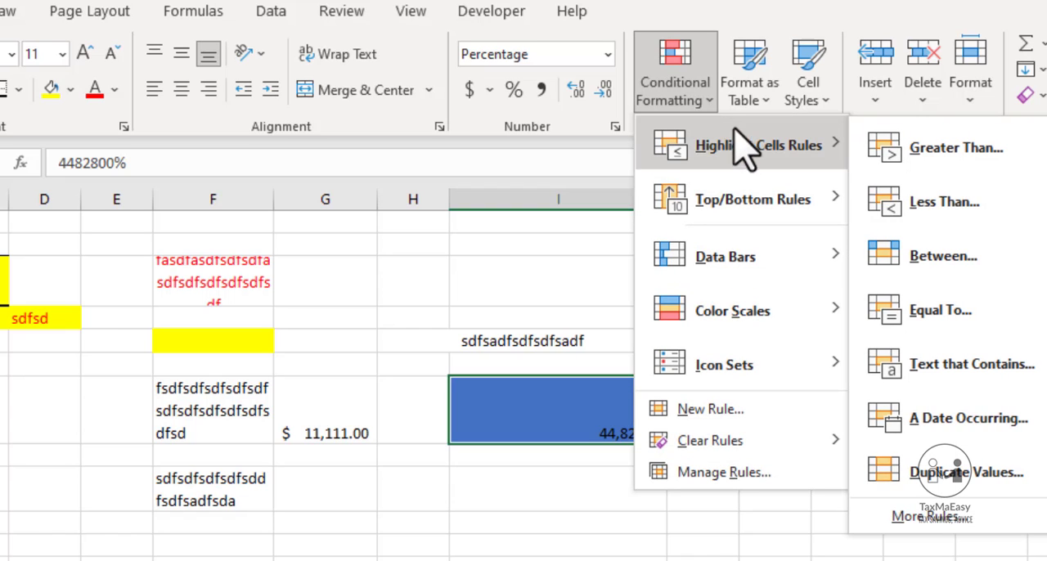
pyautogui.click(579, 454)
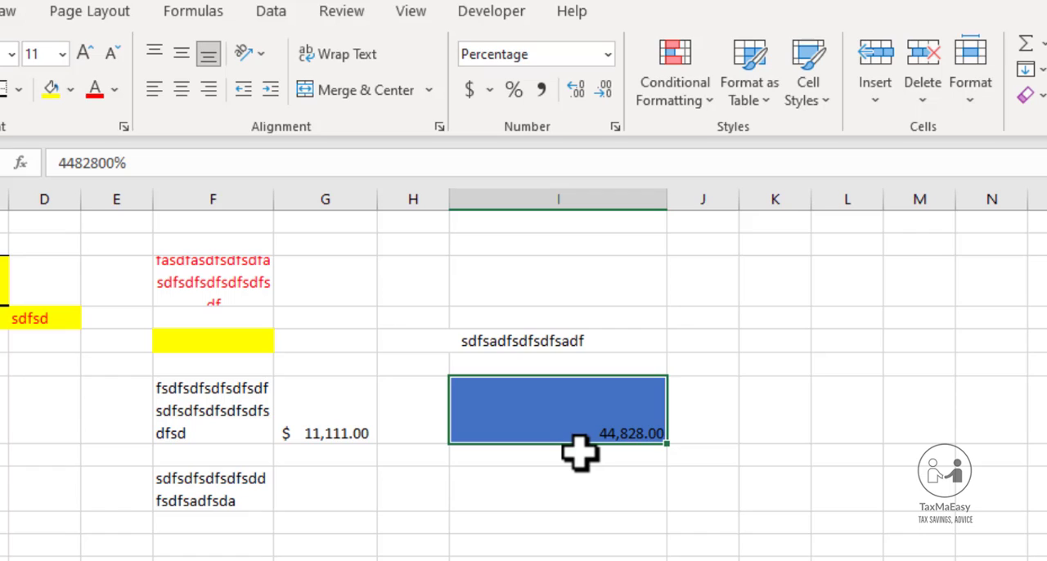
# Enter the negative number -1455445 in cell I8, directly below the blue cell
pyautogui.click(579, 454)
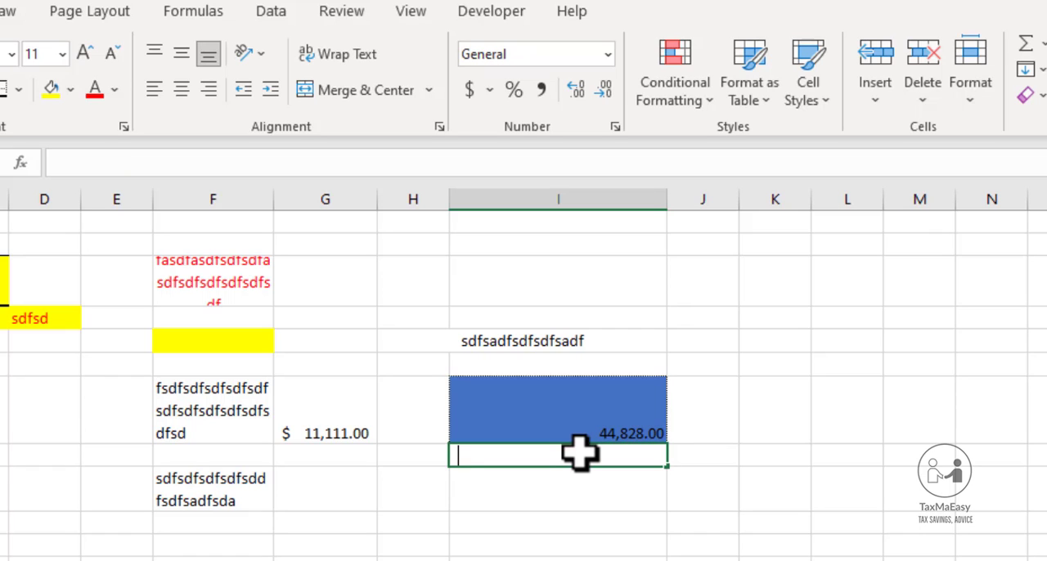
pyautogui.write('-1455445')
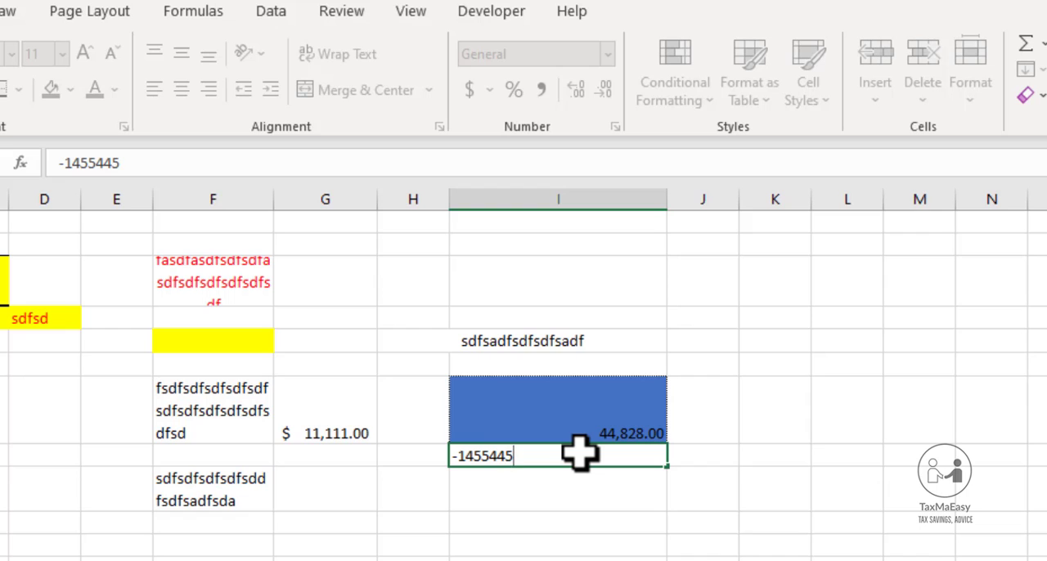
pyautogui.press('Return')
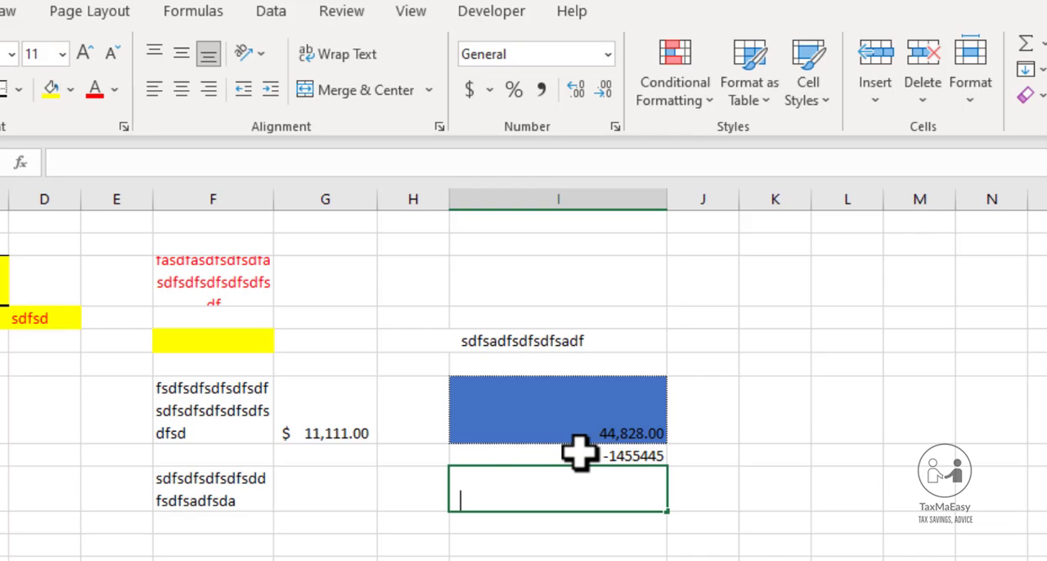
# Enter 15455445, 4545545 and -1 in cells I9, I10 and I11, below the negative number
pyautogui.write('15455445')
pyautogui.press('Return')
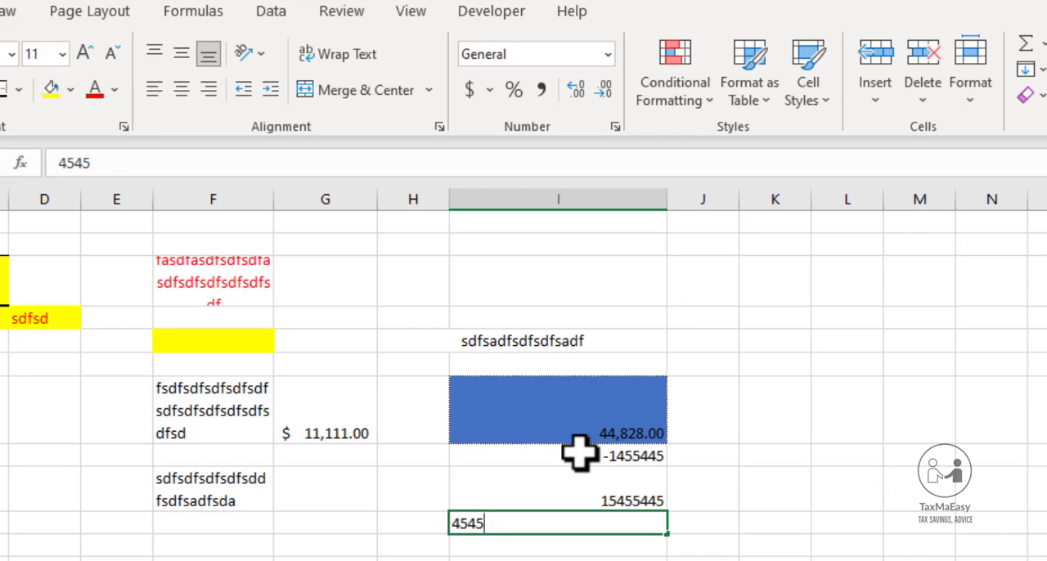
pyautogui.write('4545545')
pyautogui.press('Return')
pyautogui.write('-')
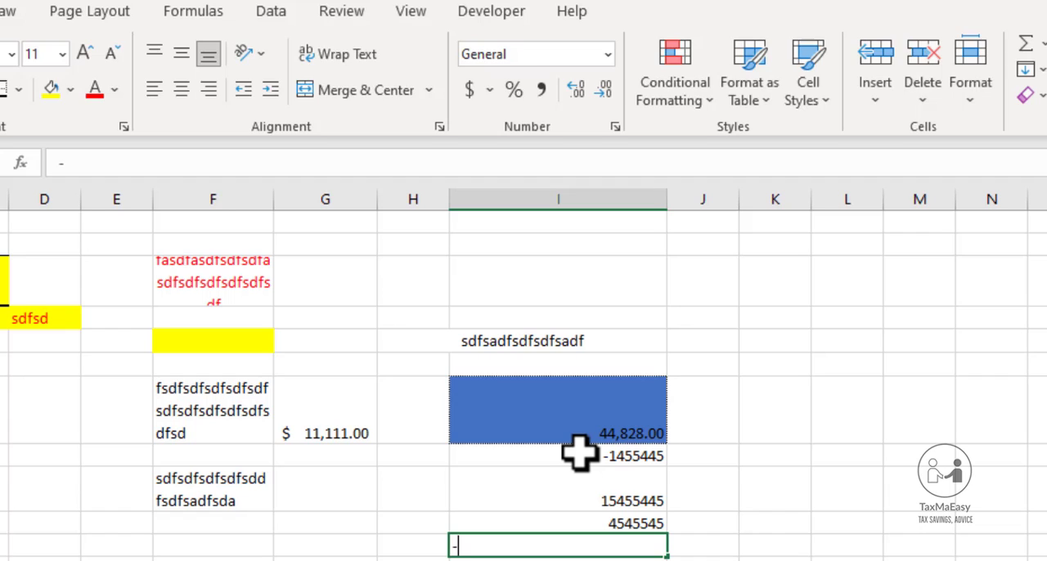
pyautogui.write('1')
pyautogui.press('Return')
# Start a Greater Than highlight rule for cells I7:I11 with a threshold of 0
pyautogui.press('Up')
pyautogui.hotkey('shift', 'Up')
pyautogui.hotkey('shift', 'Up')
pyautogui.hotkey('shift', 'Up')
pyautogui.hotkey('shift', 'Up')
pyautogui.hotkey('shift', 'Up')
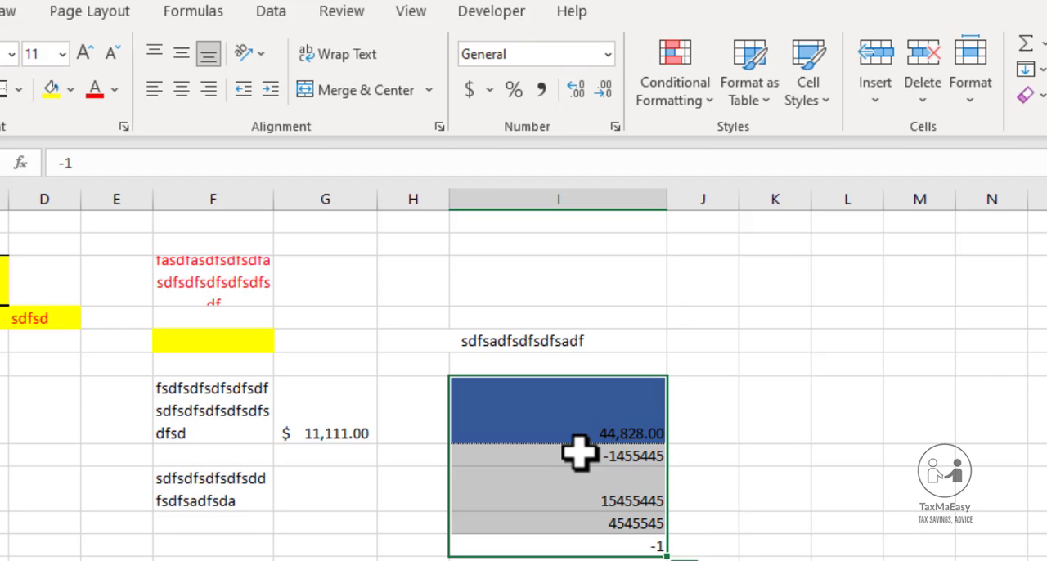
pyautogui.click(692, 120)
pyautogui.moveTo(740, 147)
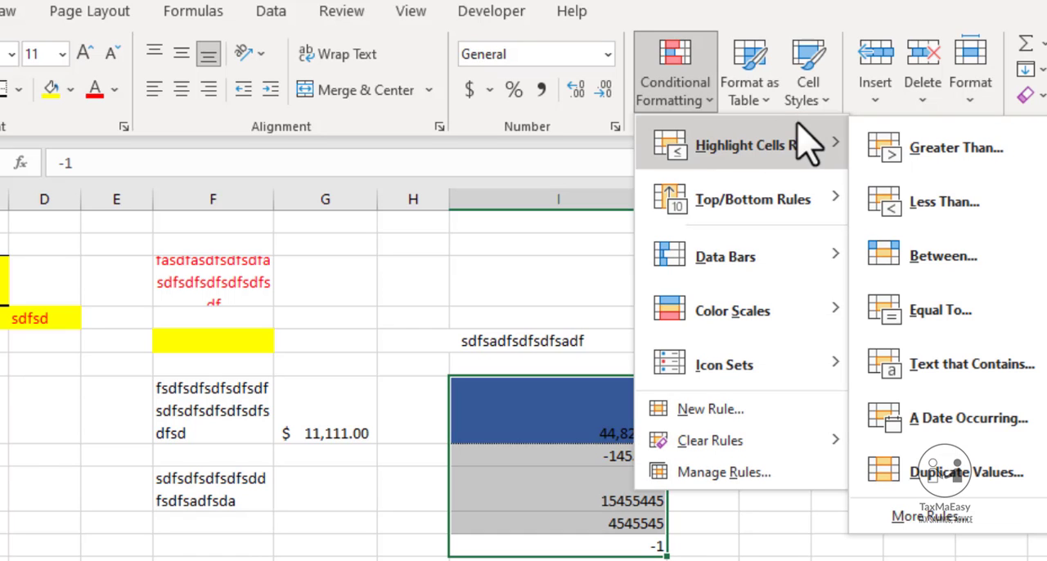
pyautogui.click(893, 155)
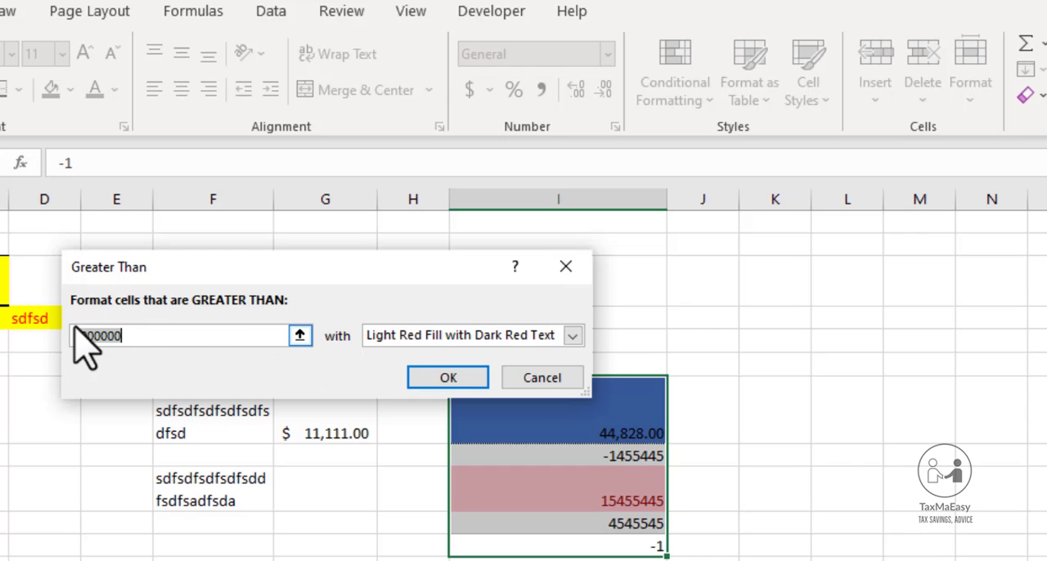
pyautogui.press('BackSpace')
pyautogui.press('BackSpace')
pyautogui.press('BackSpace')
pyautogui.press('BackSpace')
pyautogui.press('BackSpace')
pyautogui.press('BackSpace')
pyautogui.press('BackSpace')
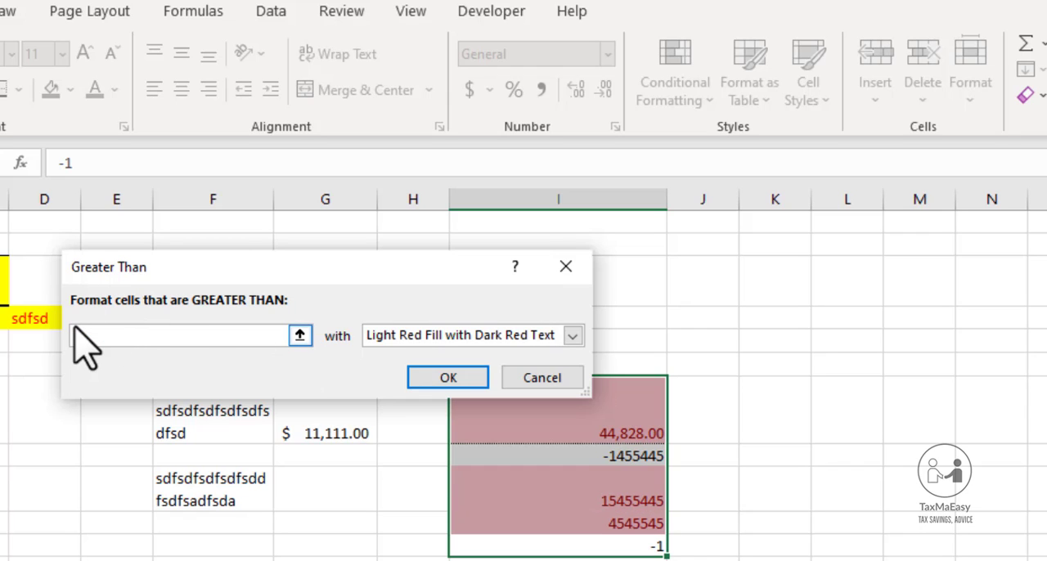
pyautogui.write('0')
# Give the Greater Than rule a custom format with a light green background fill and apply it
pyautogui.click(573, 336)
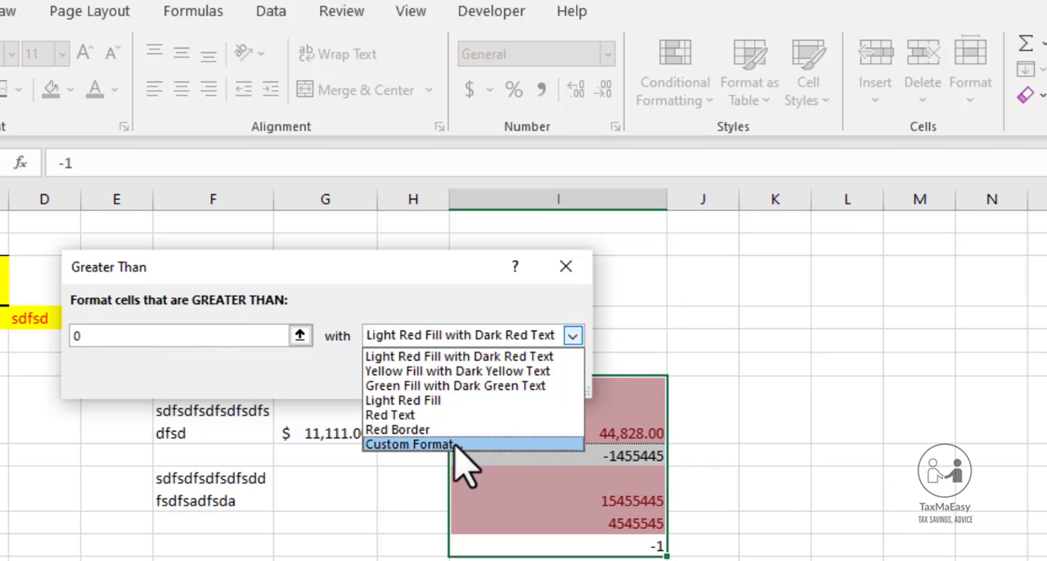
pyautogui.click(455, 446)
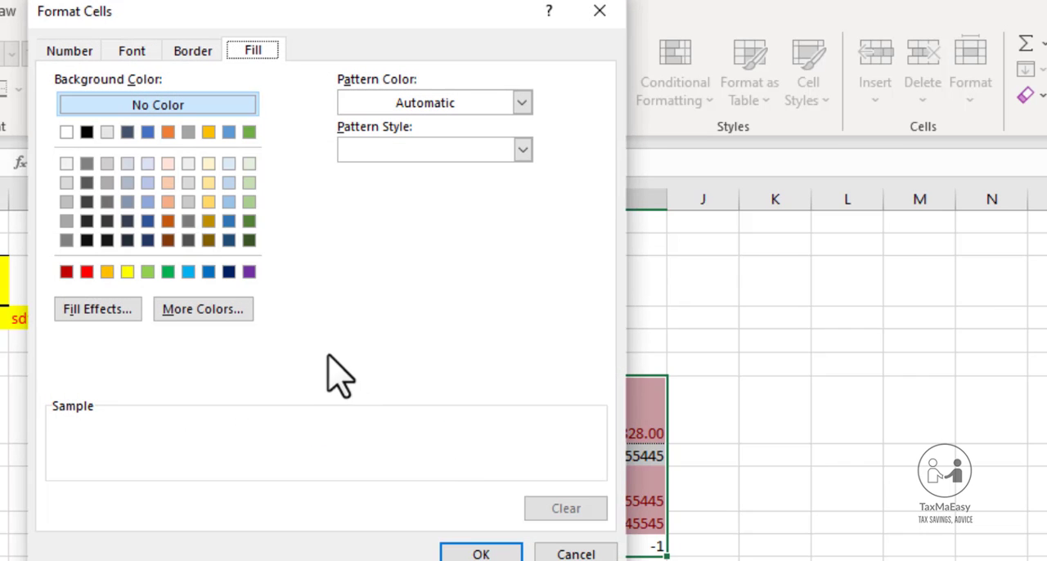
pyautogui.click(250, 202)
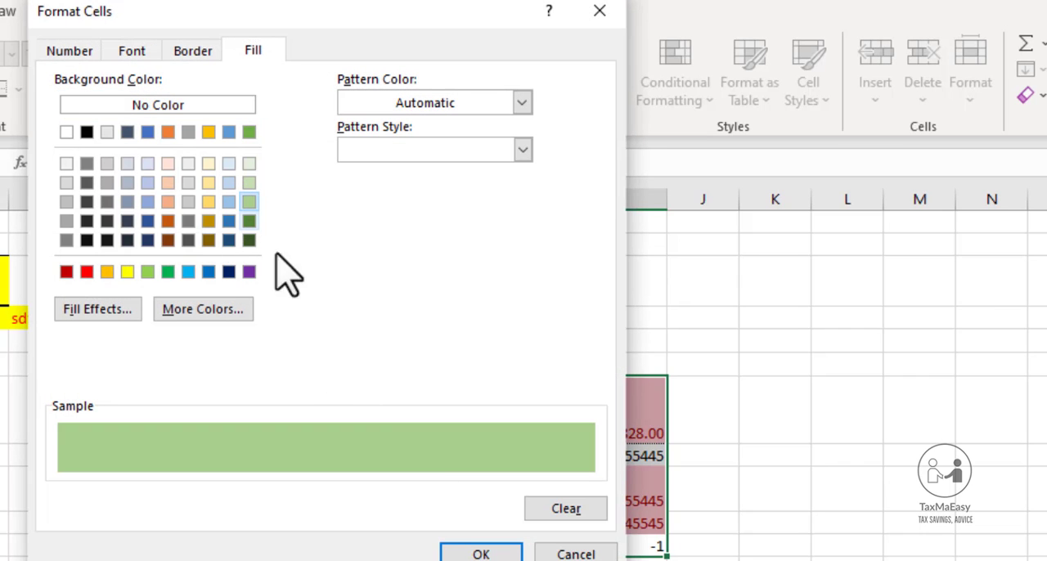
pyautogui.click(475, 554)
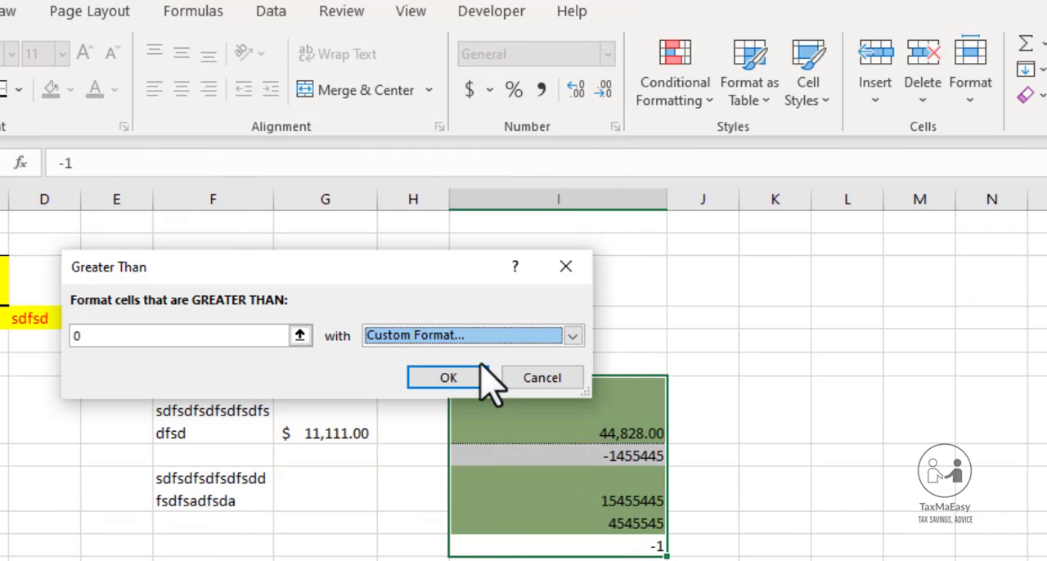
pyautogui.click(450, 380)
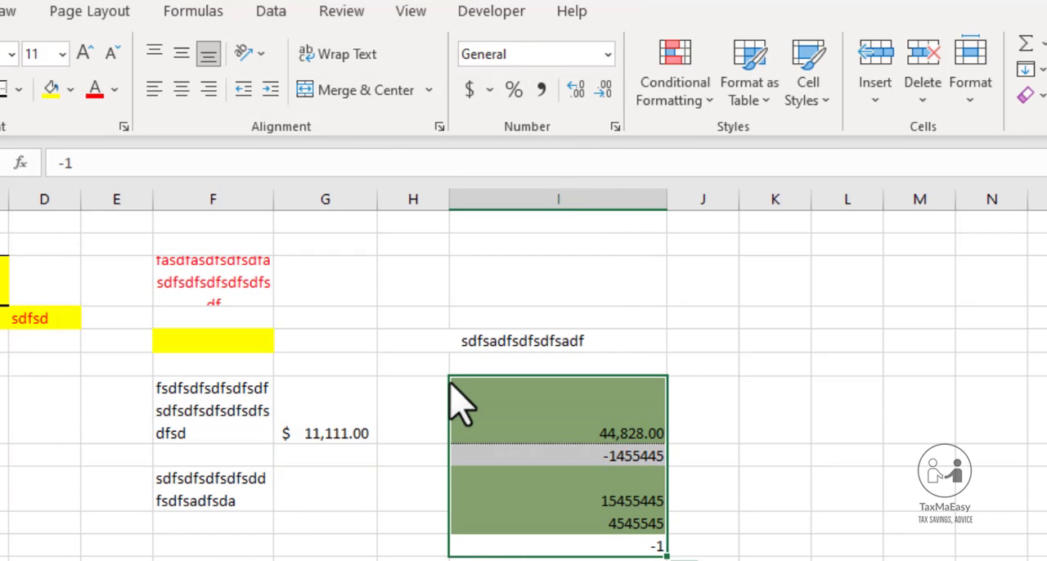
# Compare the highlighting of cells I7, I8 and I9 with their values
pyautogui.click(576, 422)
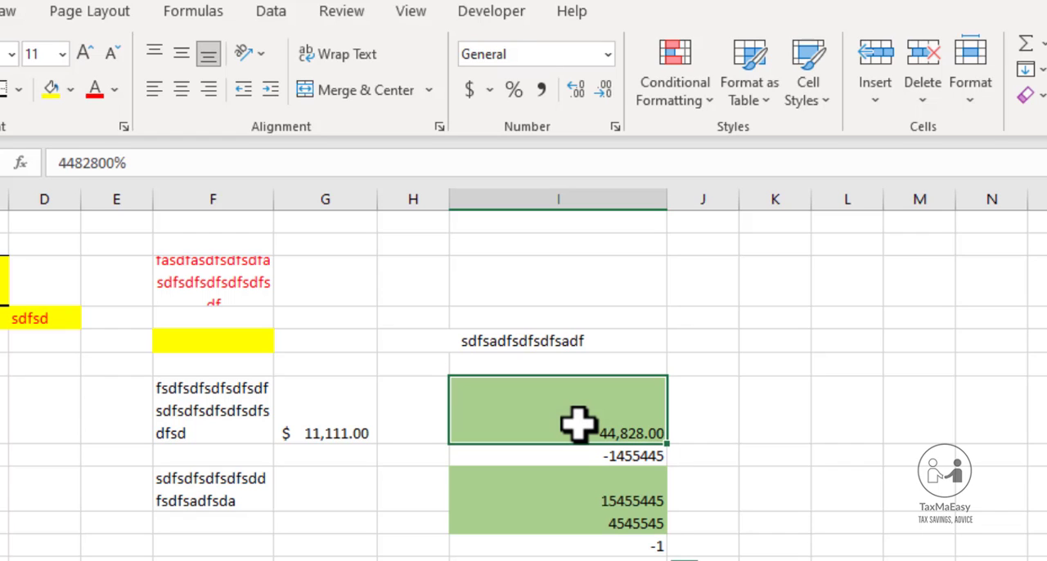
pyautogui.hotkey('ctrl', 'c')
pyautogui.click(626, 494)
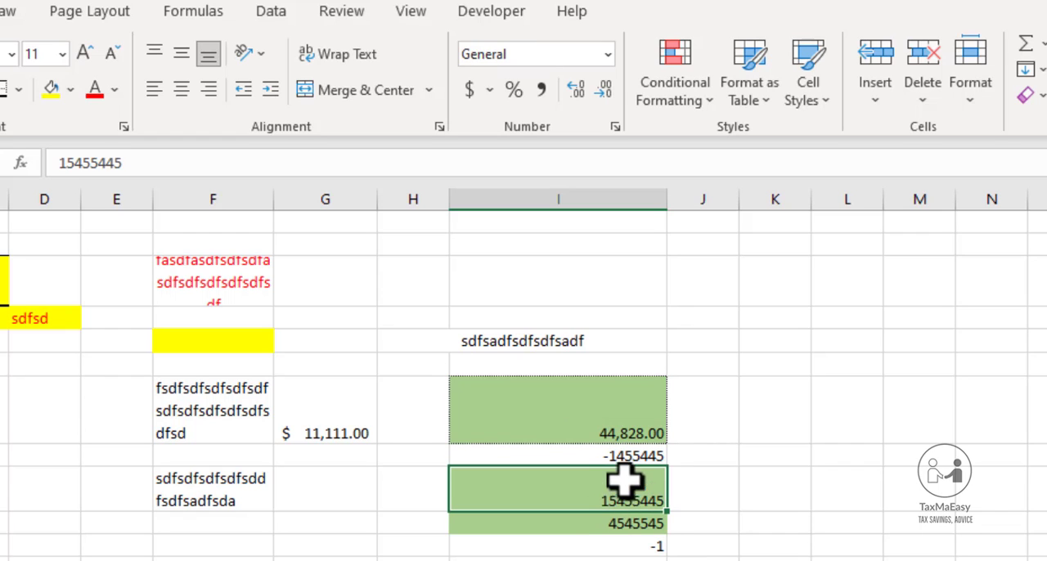
pyautogui.click(617, 458)
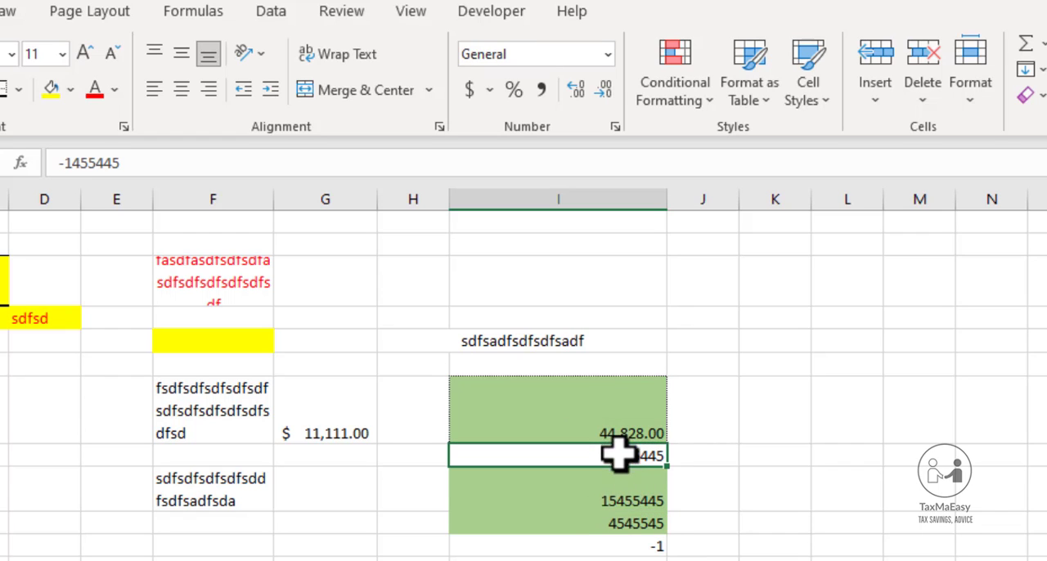
pyautogui.click(636, 544)
pyautogui.click(676, 107)
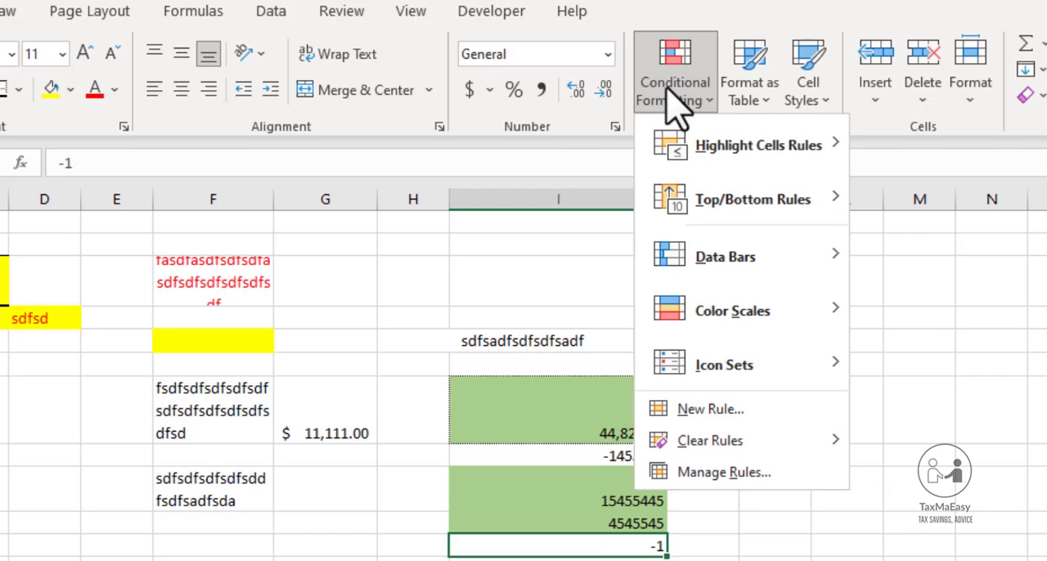
pyautogui.moveTo(752, 174)
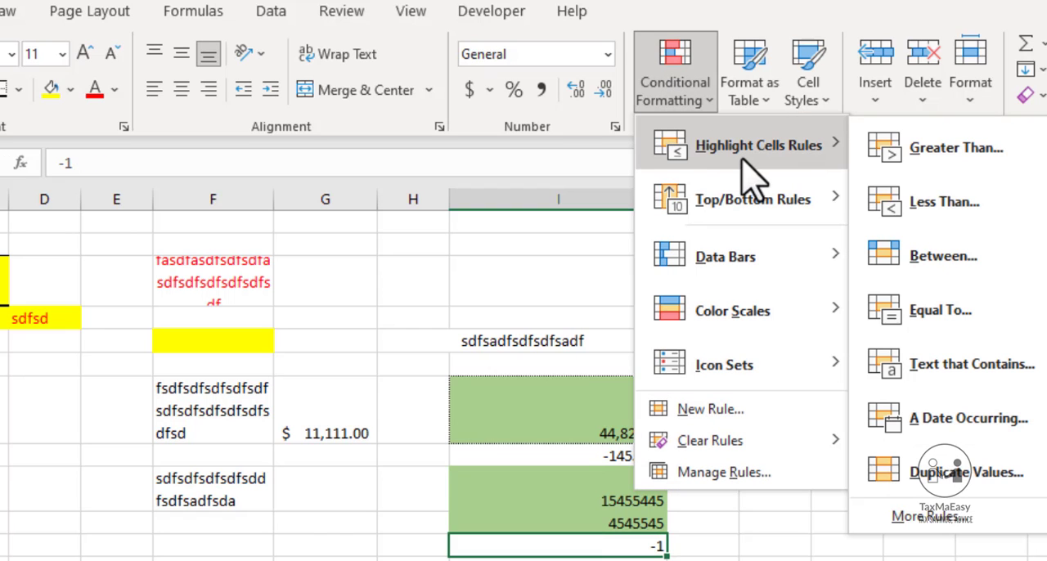
pyautogui.click(945, 201)
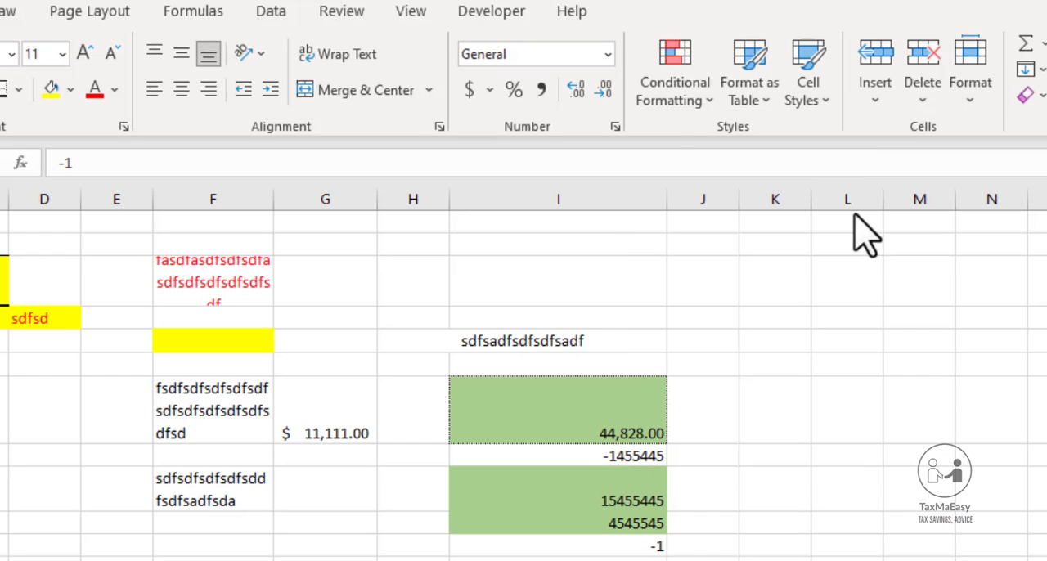
pyautogui.click(685, 102)
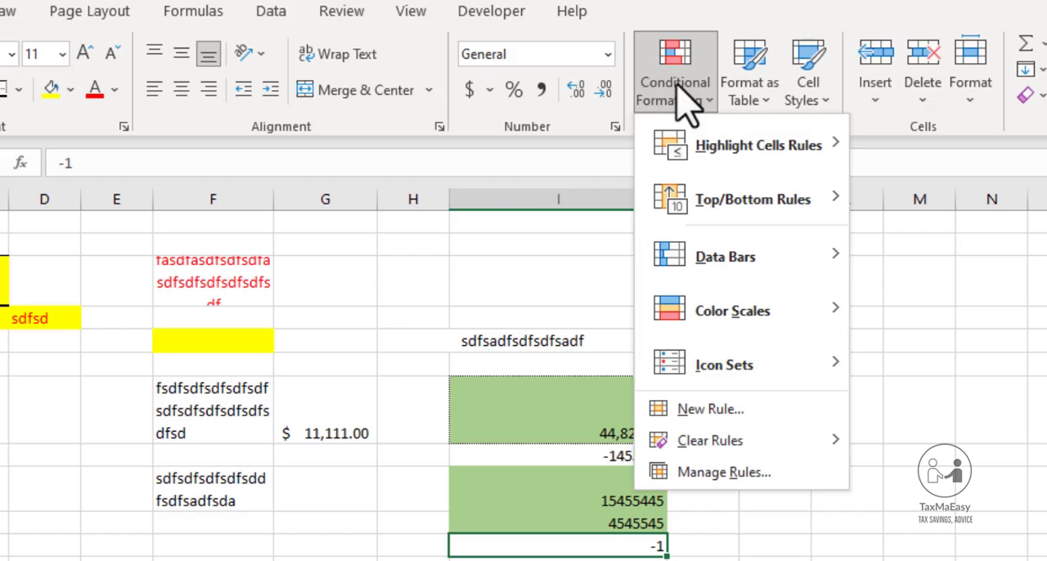
pyautogui.moveTo(823, 152)
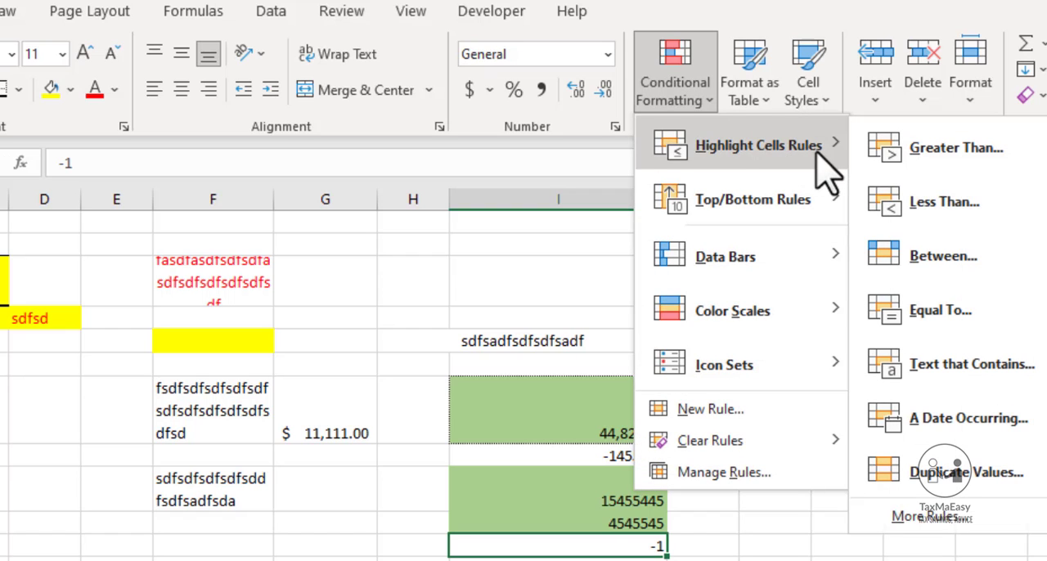
pyautogui.click(932, 266)
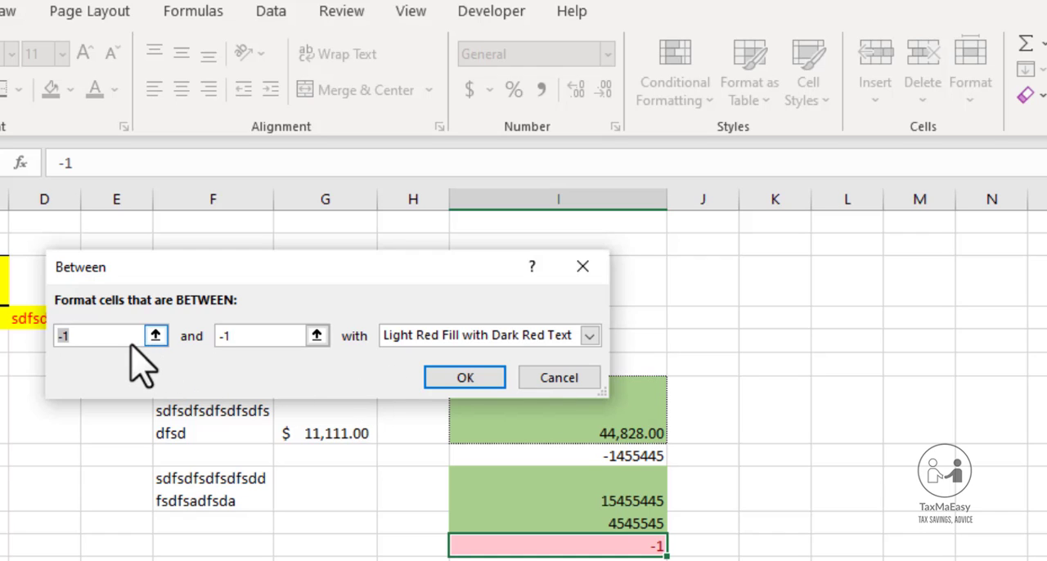
pyautogui.click(564, 379)
# Enter 10000 in cell K5 and 15000 in cell K6
pyautogui.press('Up')
pyautogui.press('Up')
pyautogui.press('Up')
pyautogui.press('Up')
pyautogui.press('Up')
pyautogui.press('Up')
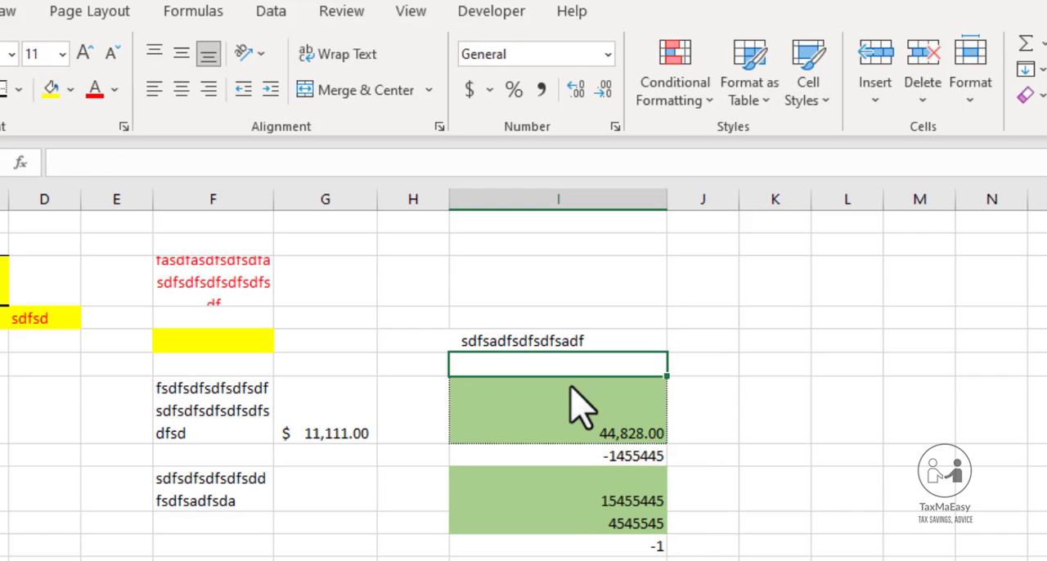
pyautogui.press('Right')
pyautogui.press('Right')
pyautogui.press('Right')
pyautogui.press('Left')
pyautogui.write('1')
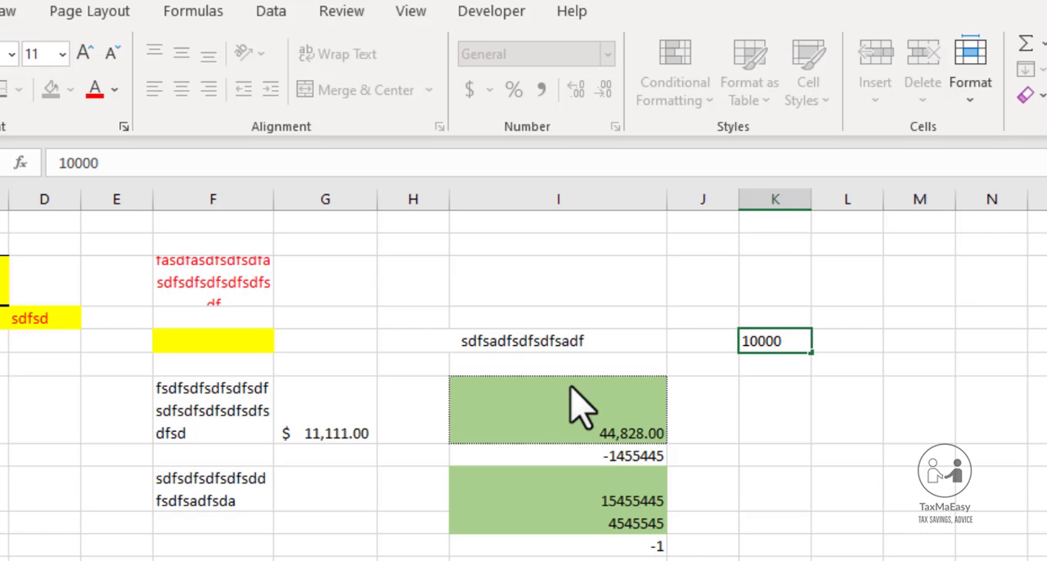
pyautogui.press('Return')
pyautogui.write('150000')
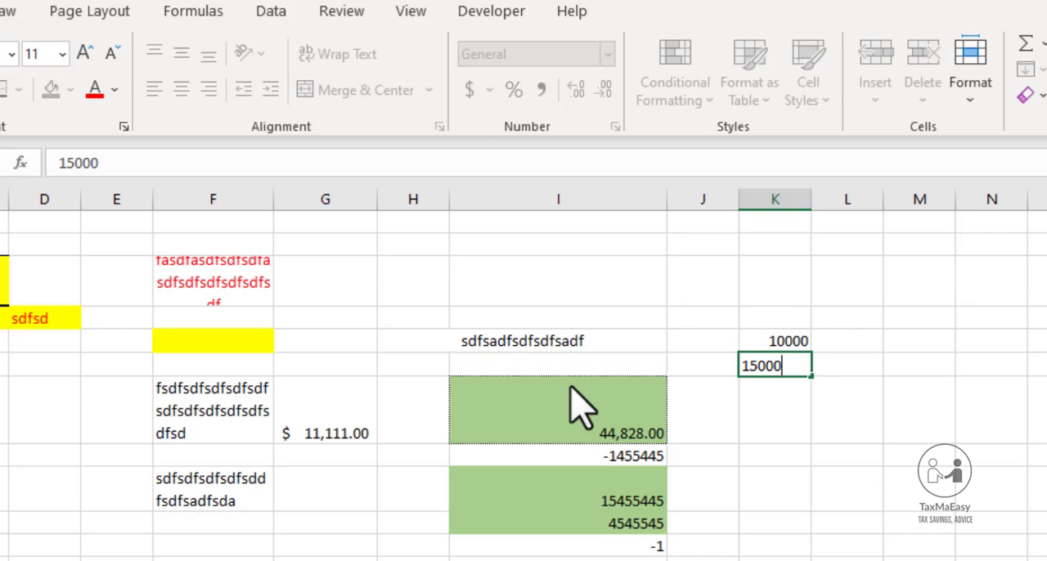
pyautogui.press('Return')
pyautogui.press('Up')
pyautogui.press('F2')
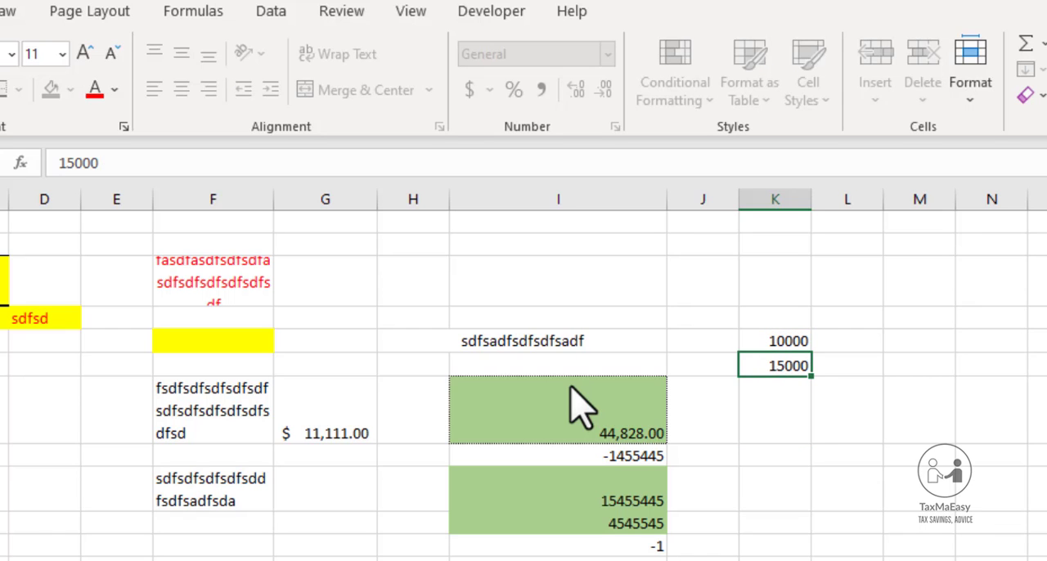
pyautogui.press('Return')
# Enter 5000 in cell K7 and 20000 in cell K8
pyautogui.write('50000')
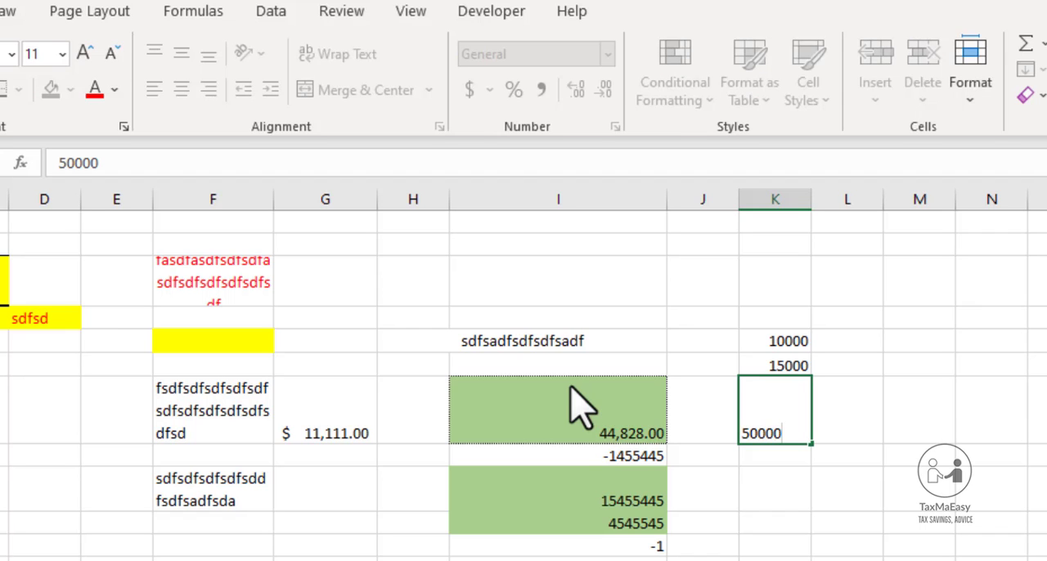
pyautogui.press('Return')
pyautogui.press('Up')
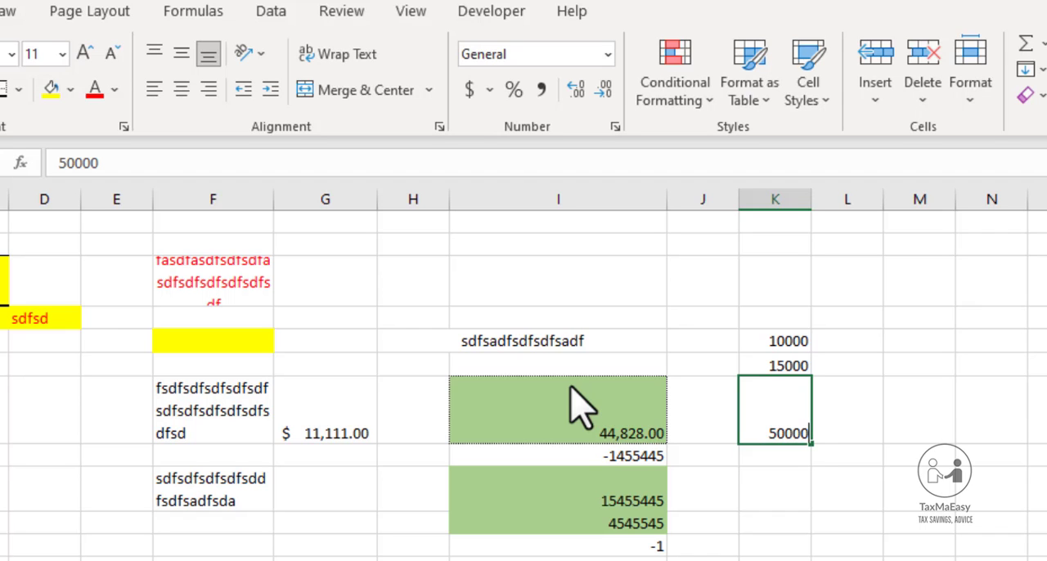
pyautogui.write('5000')
pyautogui.press('Return')
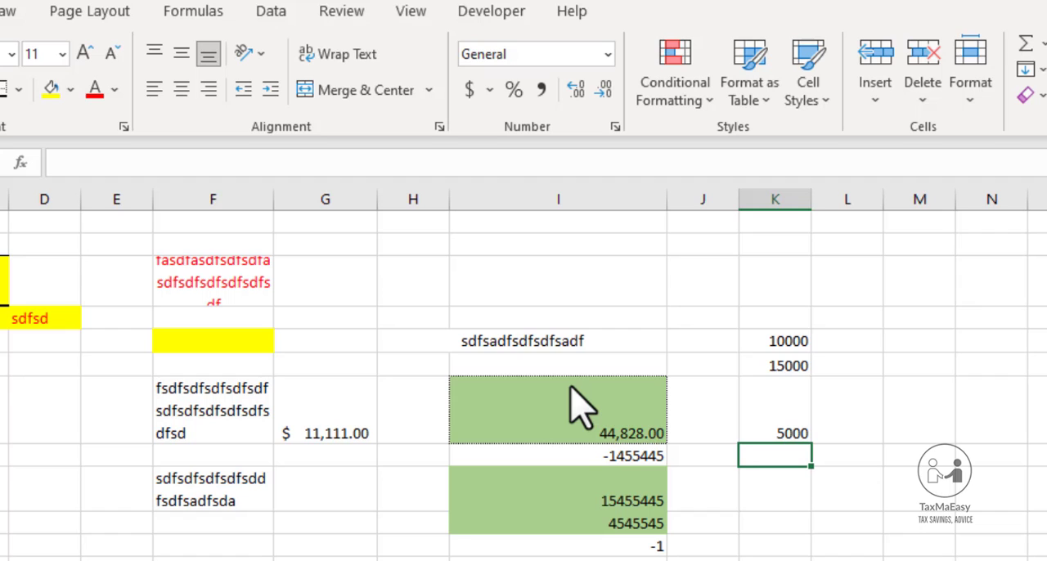
pyautogui.write('2000')
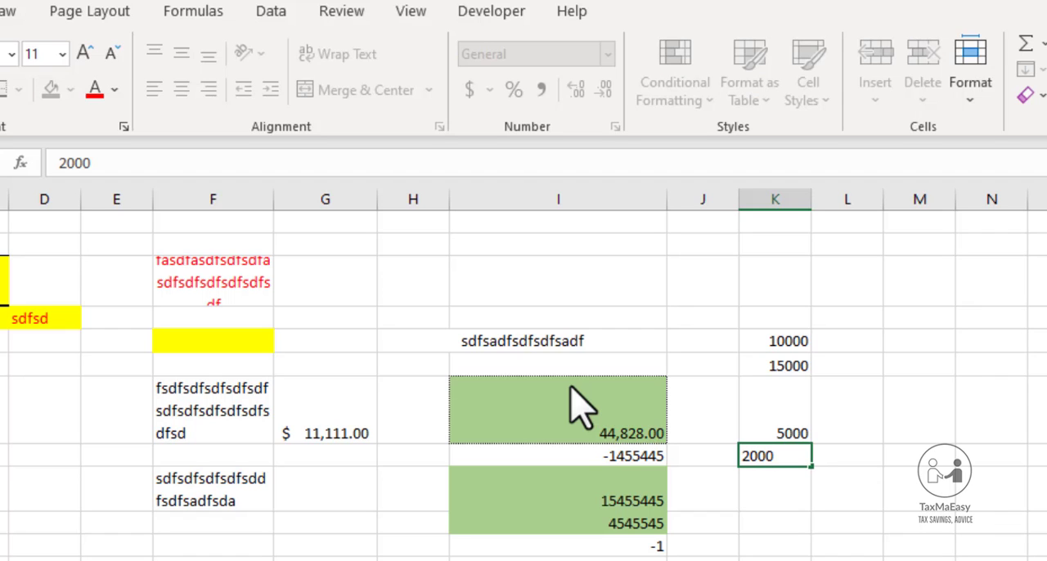
pyautogui.write('0')
pyautogui.press('Return')
# Enter 100000 in cell K9 and 102212212 in cell K10
pyautogui.write('100000')
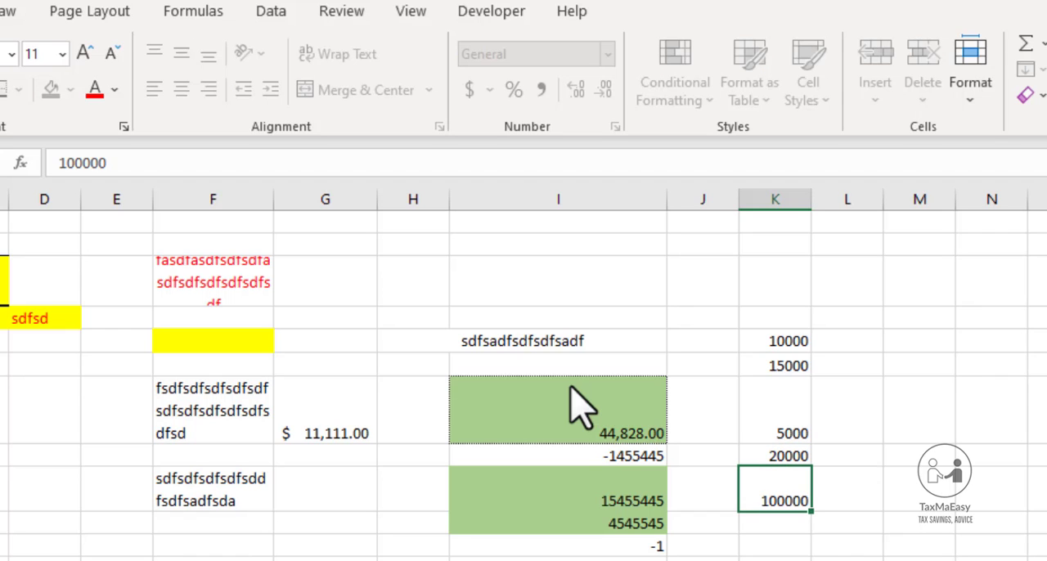
pyautogui.press('Return')
pyautogui.write('10221')
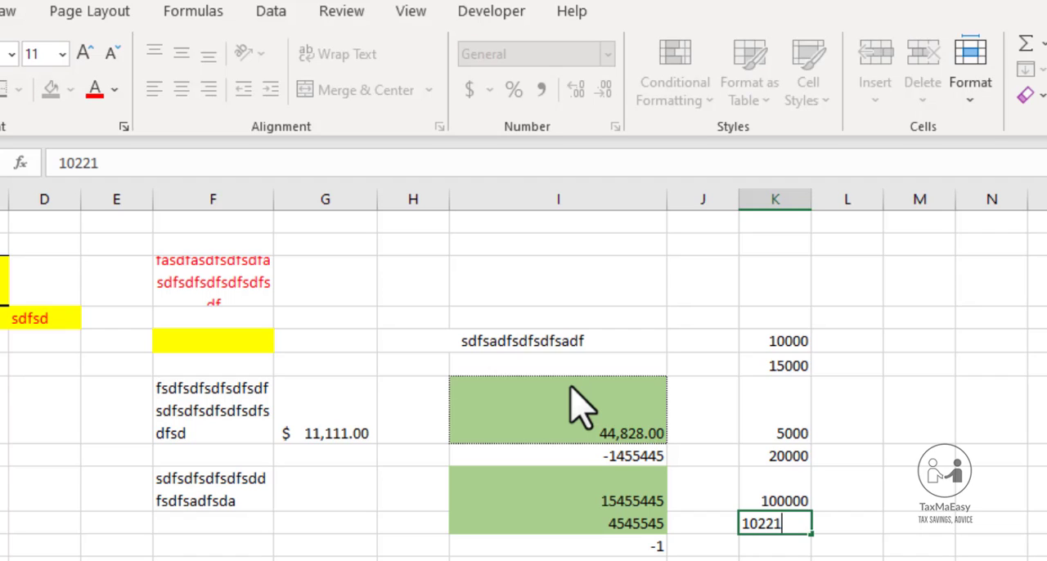
pyautogui.write('2212')
pyautogui.hotkey('ctrl', 'Return')
# Select cells K5 to K10 and start a Between highlight rule for them
pyautogui.press('Up')
pyautogui.press('Up')
pyautogui.press('Up')
pyautogui.press('Up')
pyautogui.press('Up')
pyautogui.press('Up')
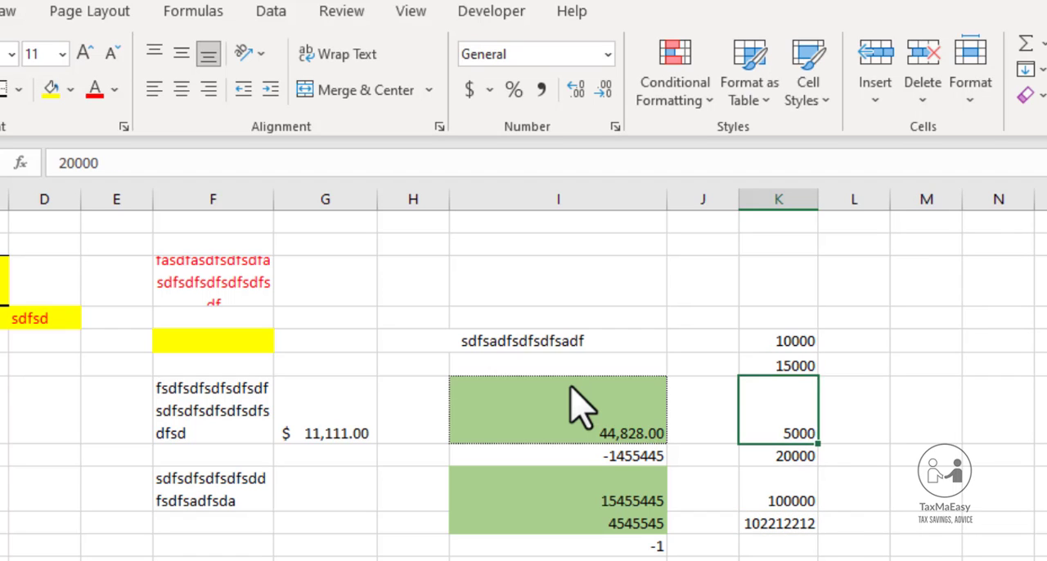
pyautogui.press('Down')
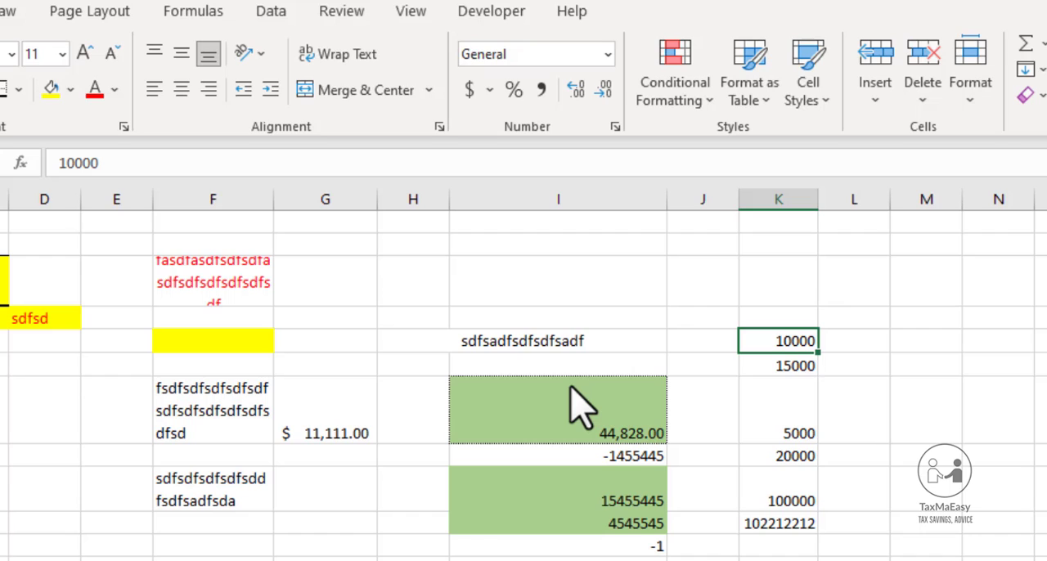
pyautogui.hotkey('shift', 'Down')
pyautogui.hotkey('shift', 'Down')
pyautogui.hotkey('shift', 'Down')
pyautogui.hotkey('shift', 'Down')
pyautogui.hotkey('shift', 'Down')
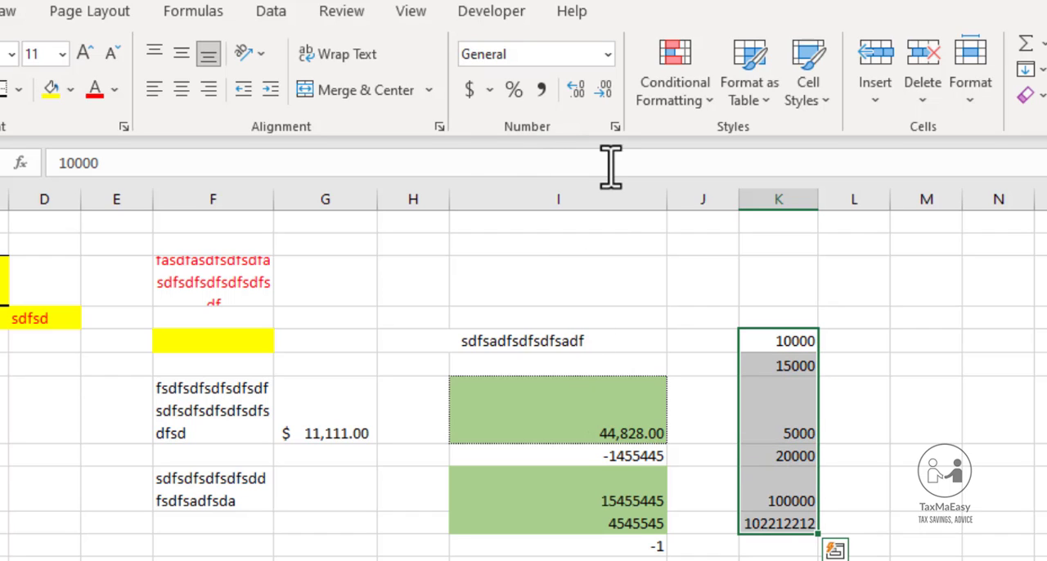
pyautogui.click(702, 104)
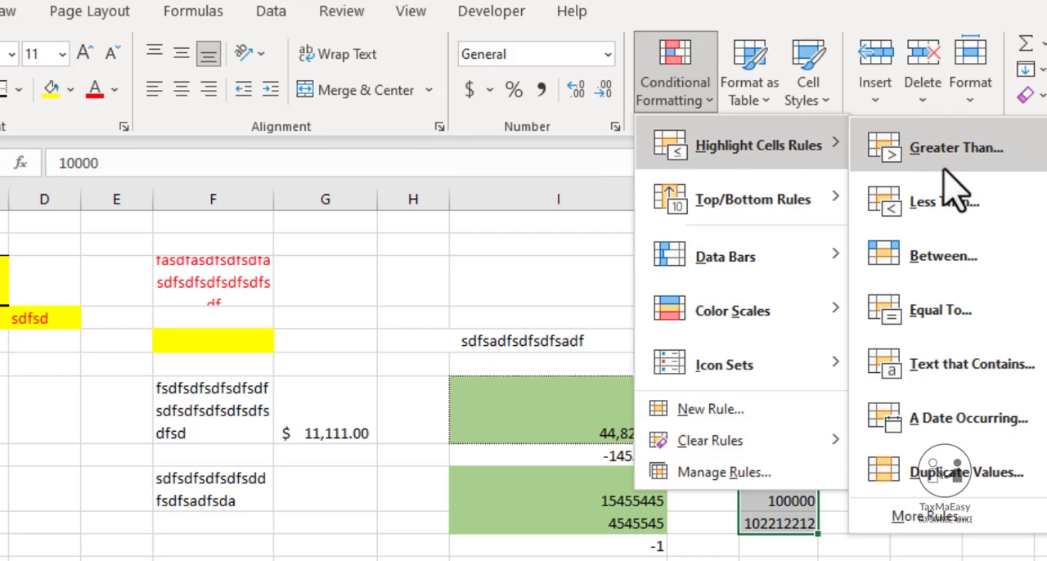
pyautogui.click(941, 259)
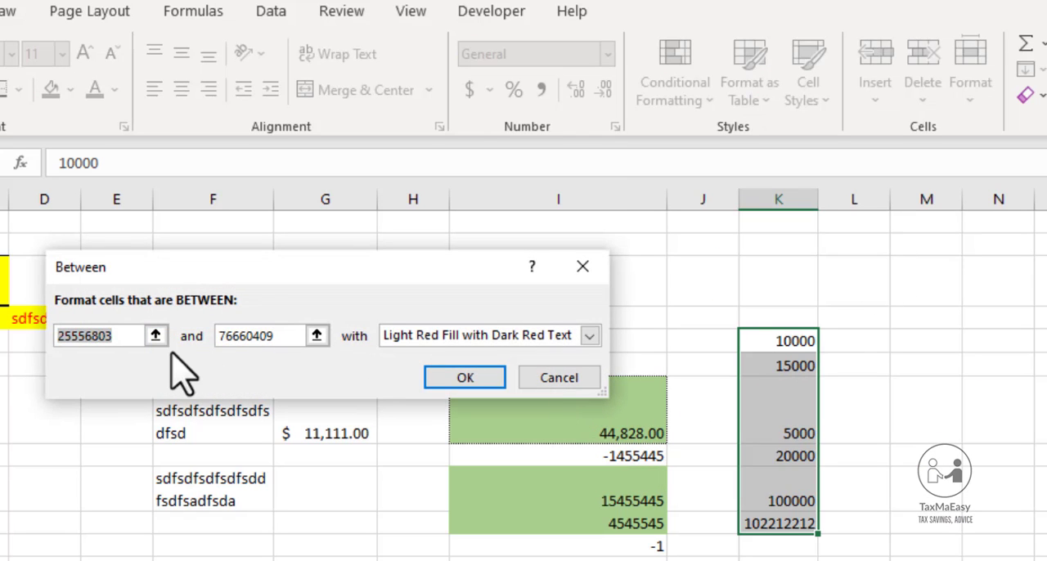
# Set the Between rule's lower limit to 5000 and its upper limit to 15000
pyautogui.write('5000')
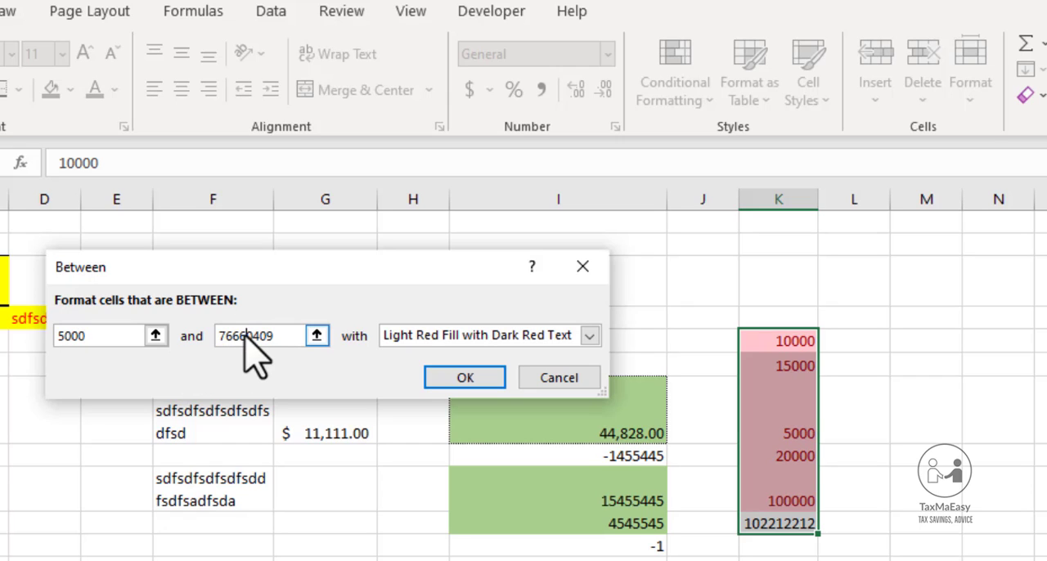
pyautogui.click(247, 335)
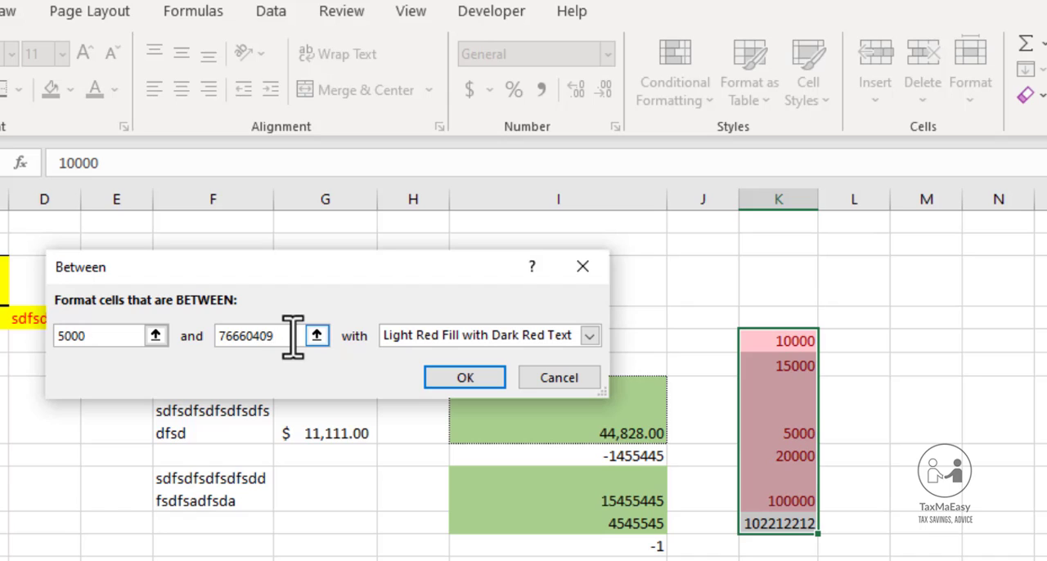
pyautogui.press('BackSpace')
pyautogui.press('BackSpace')
pyautogui.press('BackSpace')
pyautogui.press('BackSpace')
pyautogui.press('BackSpace')
pyautogui.press('BackSpace')
pyautogui.press('BackSpace')
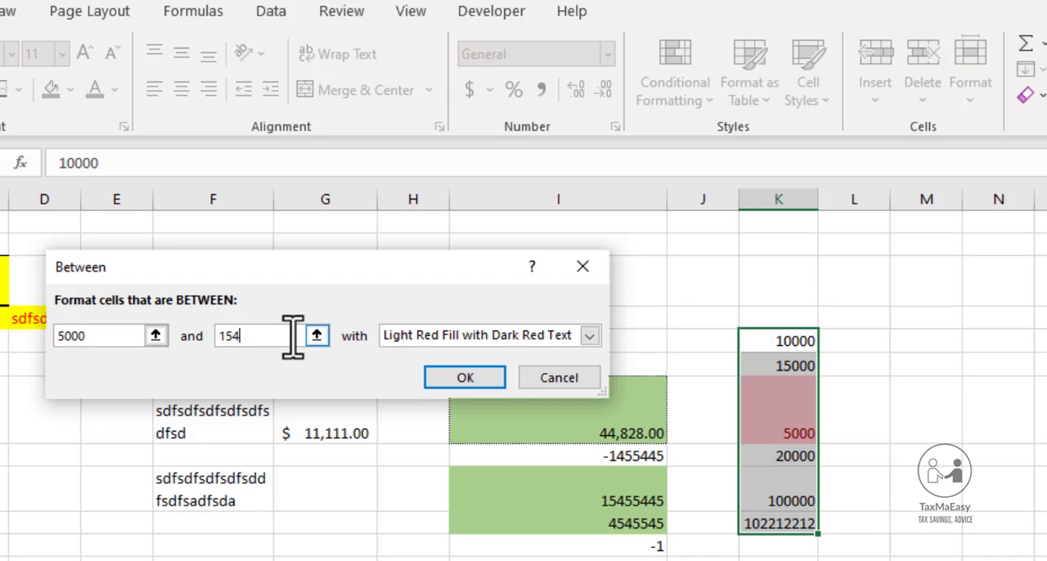
pyautogui.write('15000')
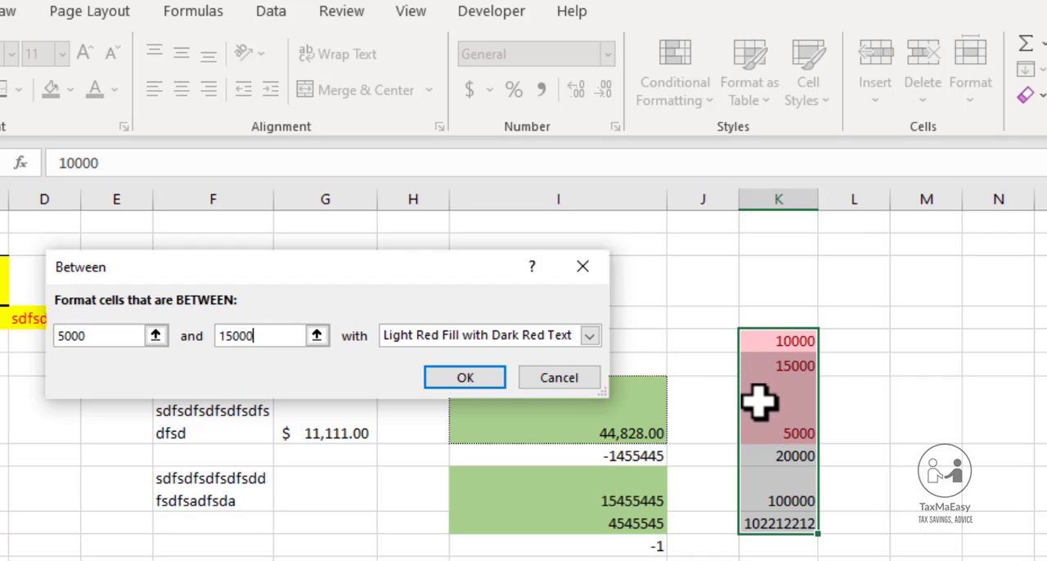
# Set the Between rule's upper limit to 20000 and apply it with Light Red Fill with Dark Red Text
pyautogui.press('BackSpace')
pyautogui.press('BackSpace')
pyautogui.press('BackSpace')
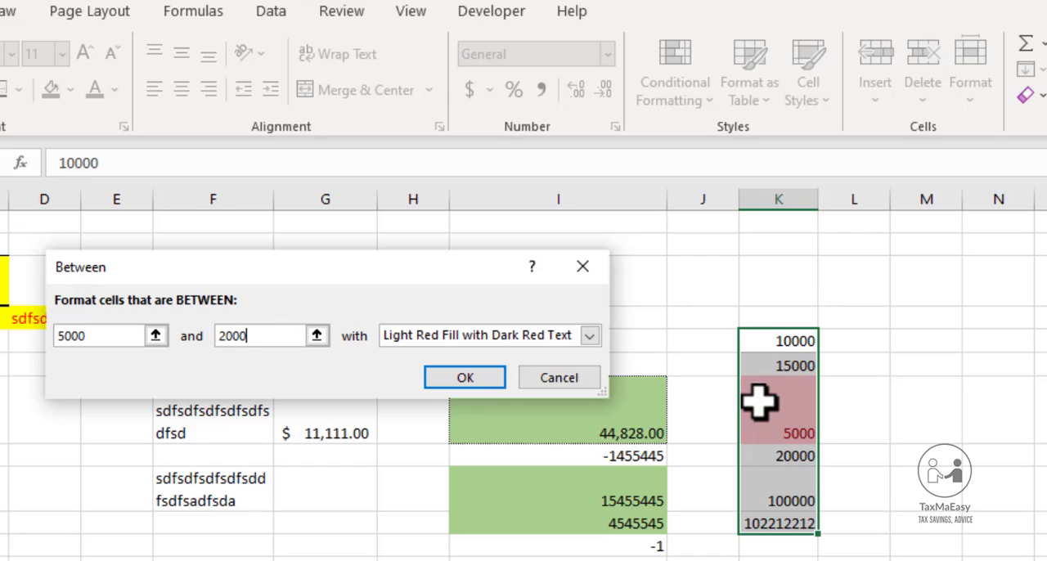
pyautogui.write('0')
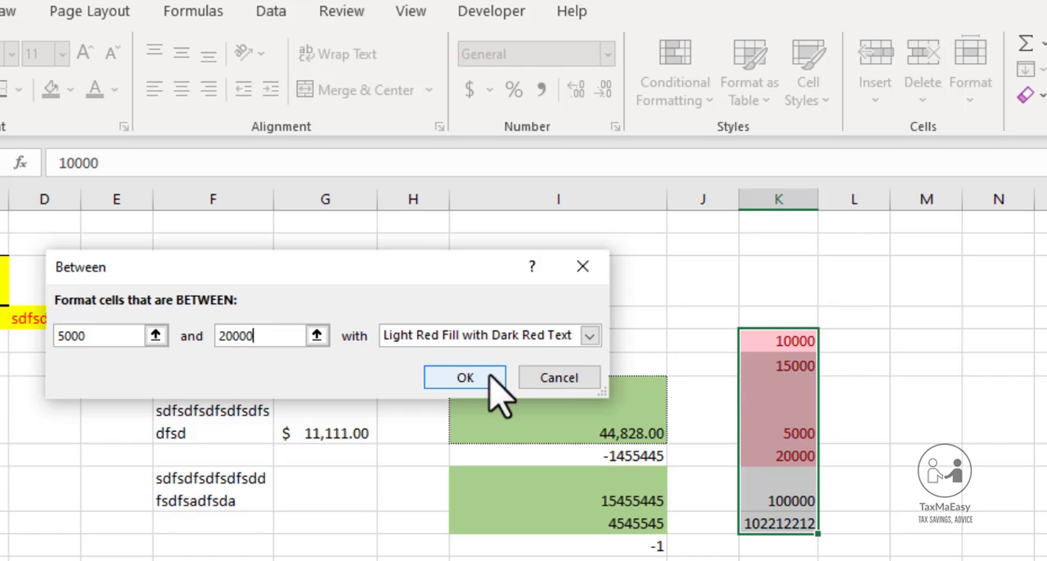
pyautogui.click(465, 378)
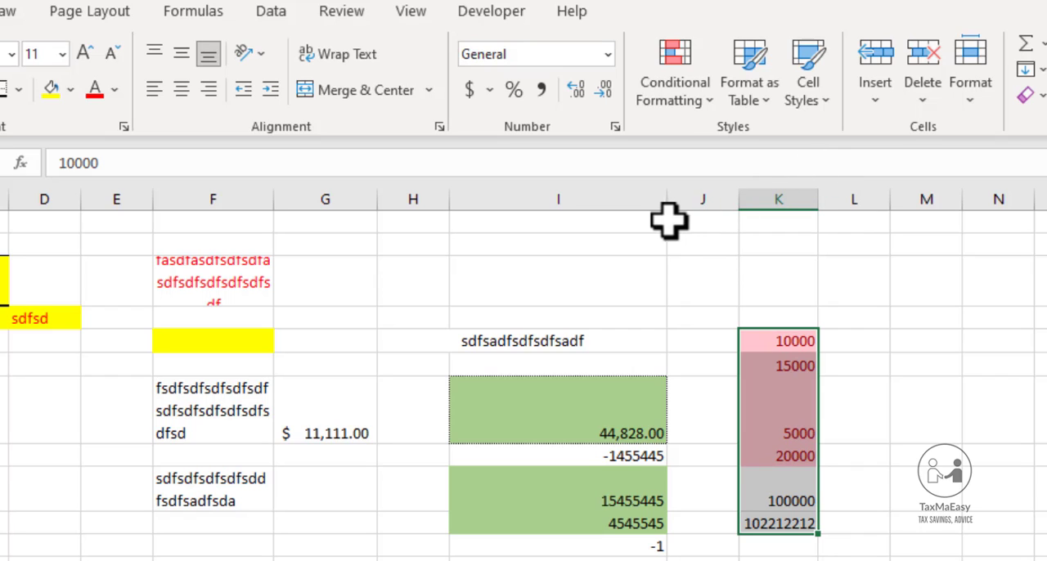
# Show the available Highlight Cells Rules for the selected range K5 to K10
pyautogui.click(686, 102)
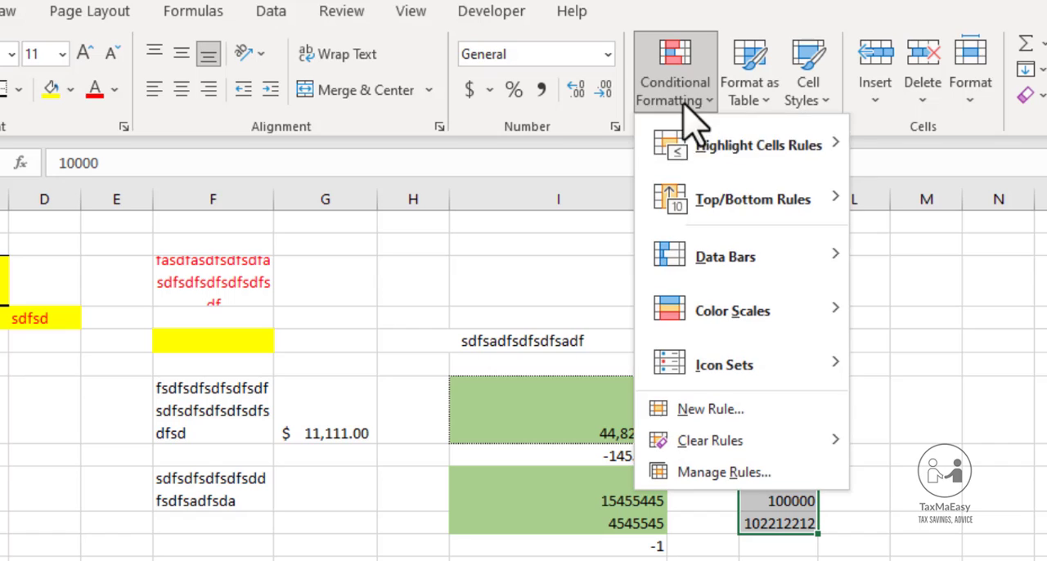
pyautogui.moveTo(746, 147)
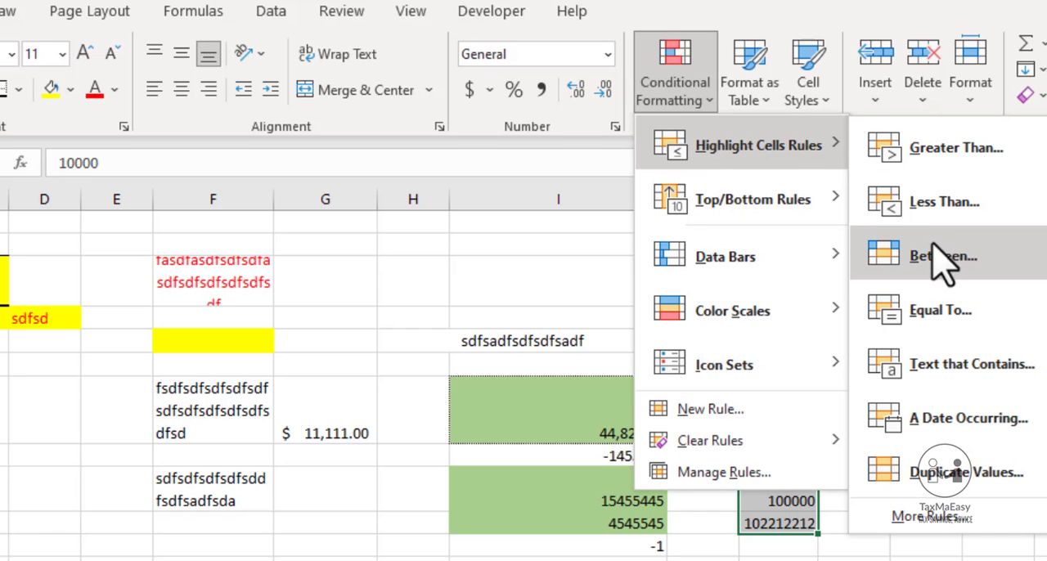
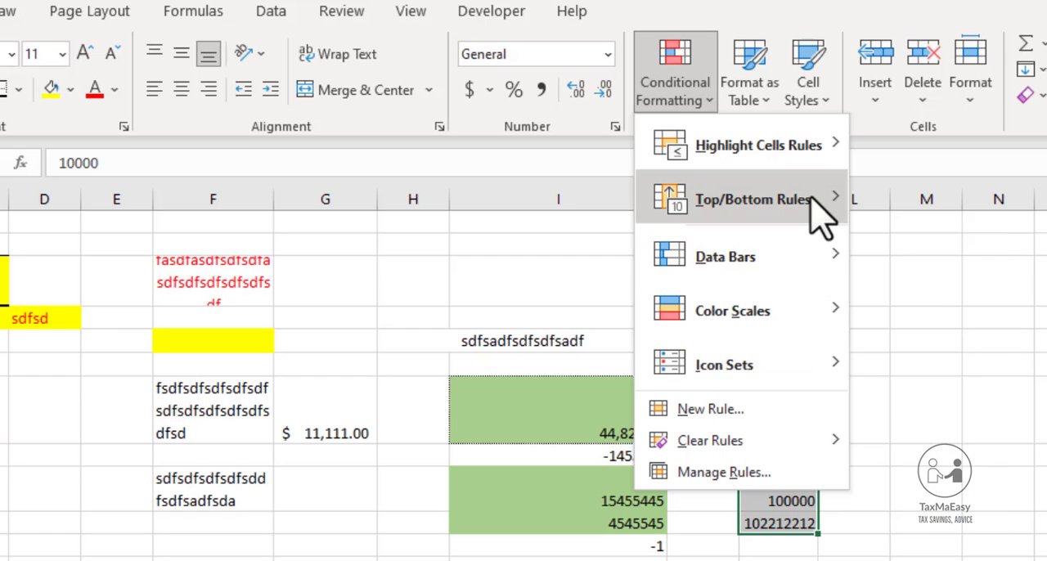
# Look through the Top/Bottom Rules, Data Bars, Color Scales and Icon Sets options for cells K5 to K10
pyautogui.moveTo(818, 211)
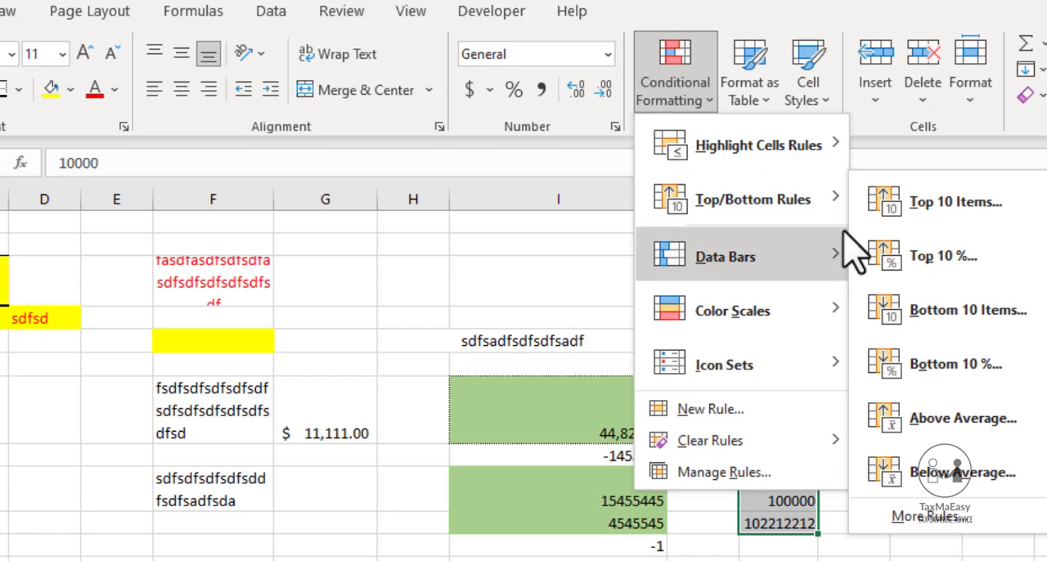
pyautogui.moveTo(725, 199)
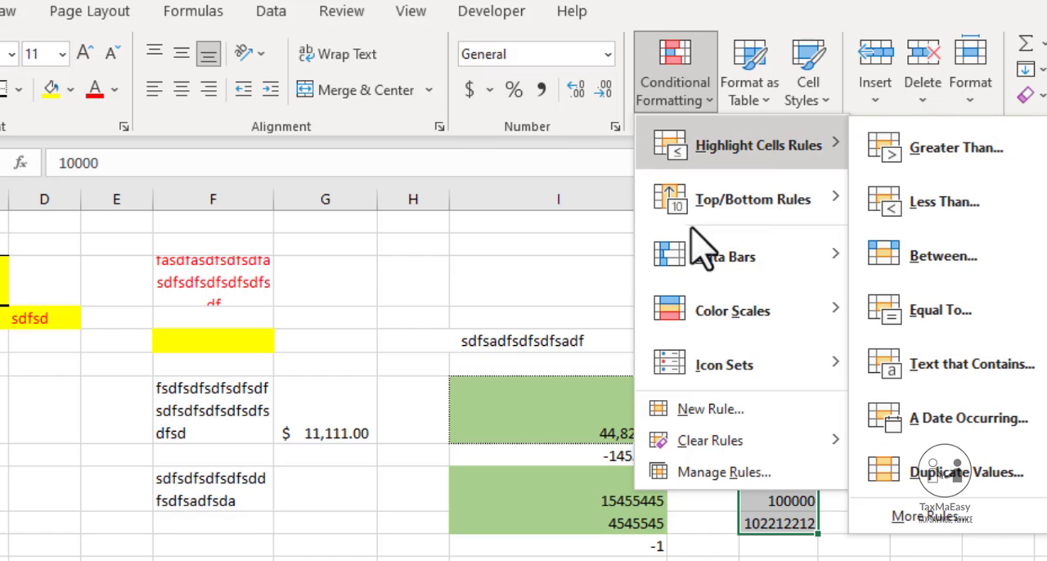
pyautogui.moveTo(740, 261)
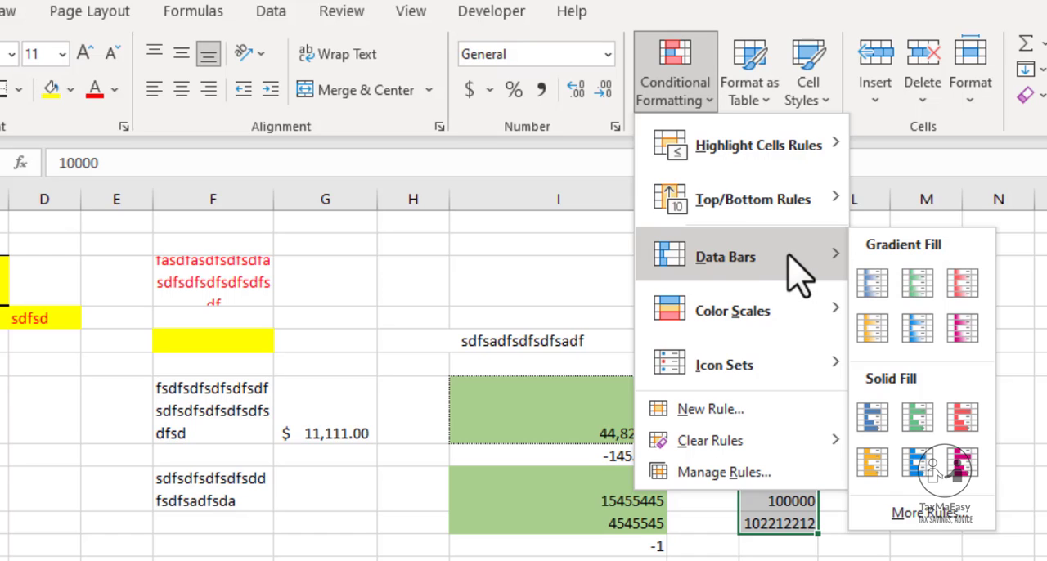
pyautogui.moveTo(744, 313)
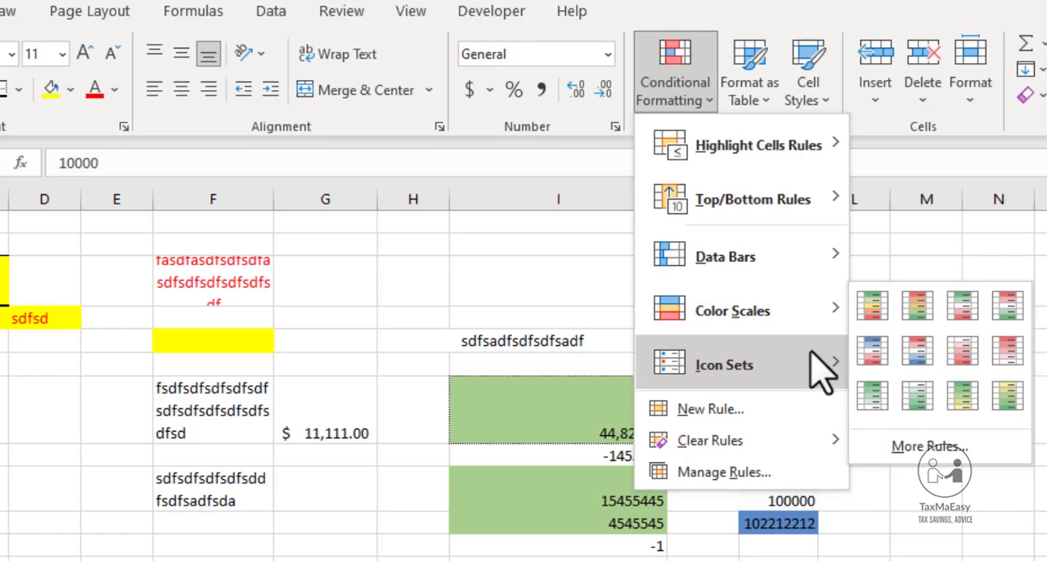
pyautogui.moveTo(795, 370)
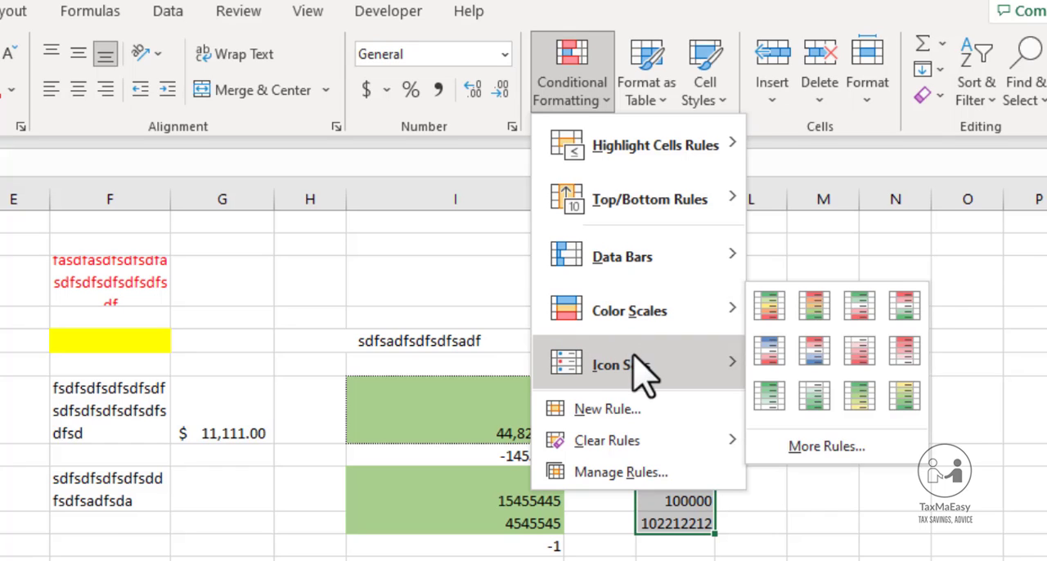
pyautogui.click(400, 336)
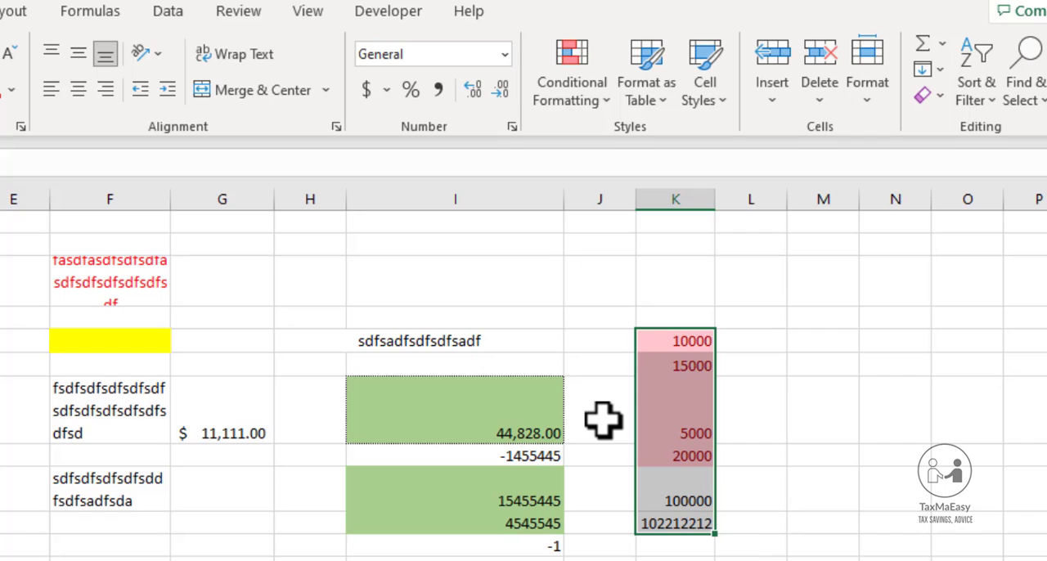
# Replace the value in cell K7 with -5000
pyautogui.press('Up')
pyautogui.press('Right')
pyautogui.press('Down')
pyautogui.press('Left')
pyautogui.press('Down')
pyautogui.press('Down')
pyautogui.press('Down')
pyautogui.press('Up')
pyautogui.press('Delete')
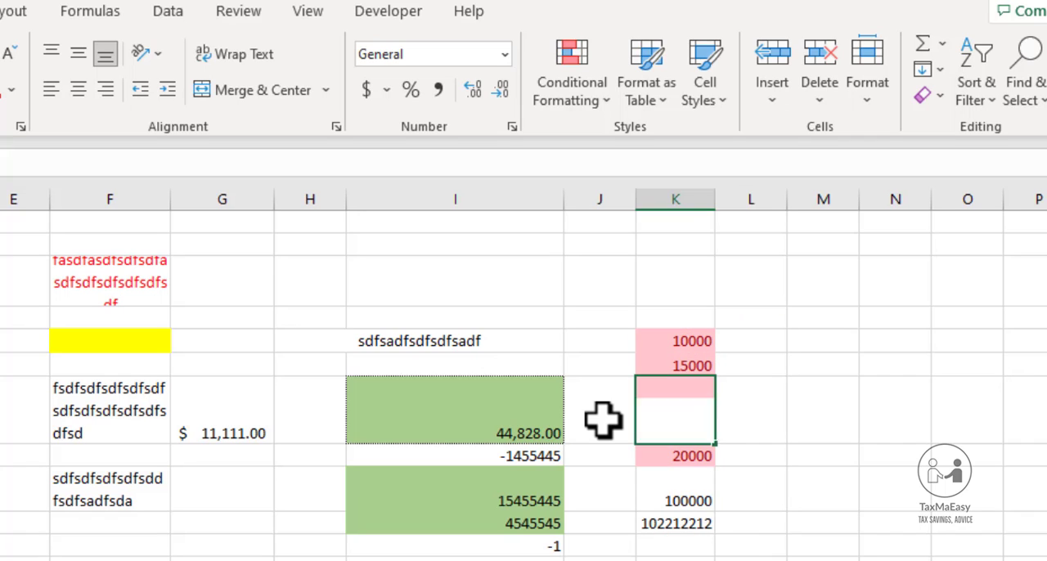
pyautogui.write('5000')
pyautogui.write('-')
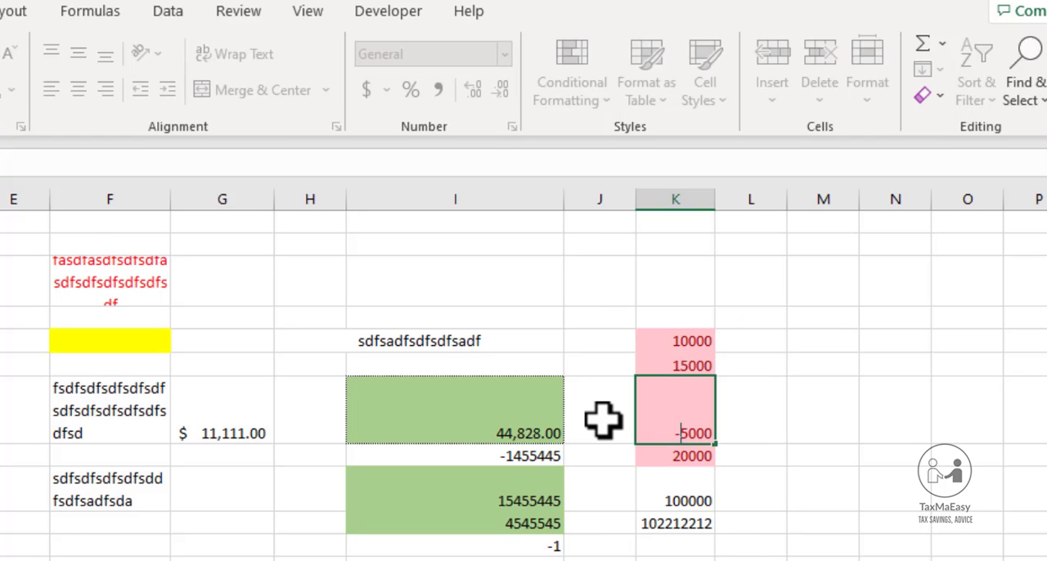
pyautogui.press('Return')
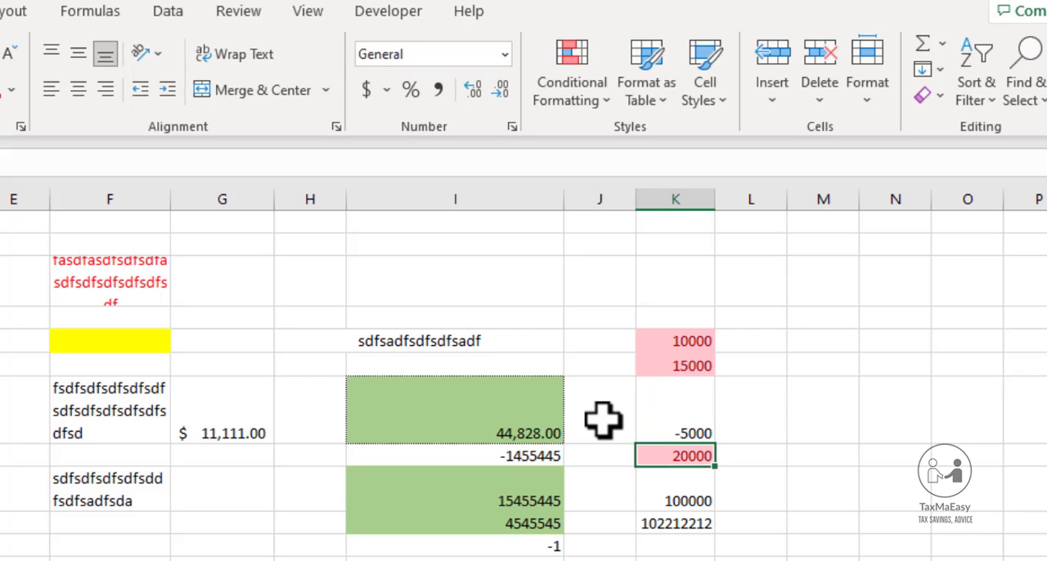
# Make the value in cell K9 negative so it reads -100000
pyautogui.press('Return')
pyautogui.press('F2')
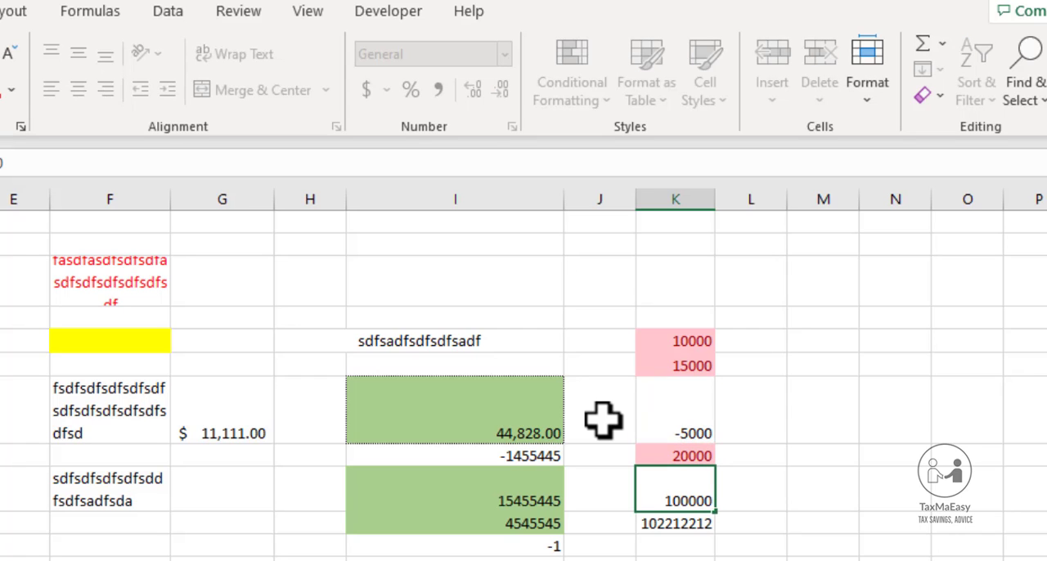
pyautogui.press('Home')
pyautogui.write('-')
pyautogui.press('Return')
pyautogui.press('Up')
pyautogui.press('Down')
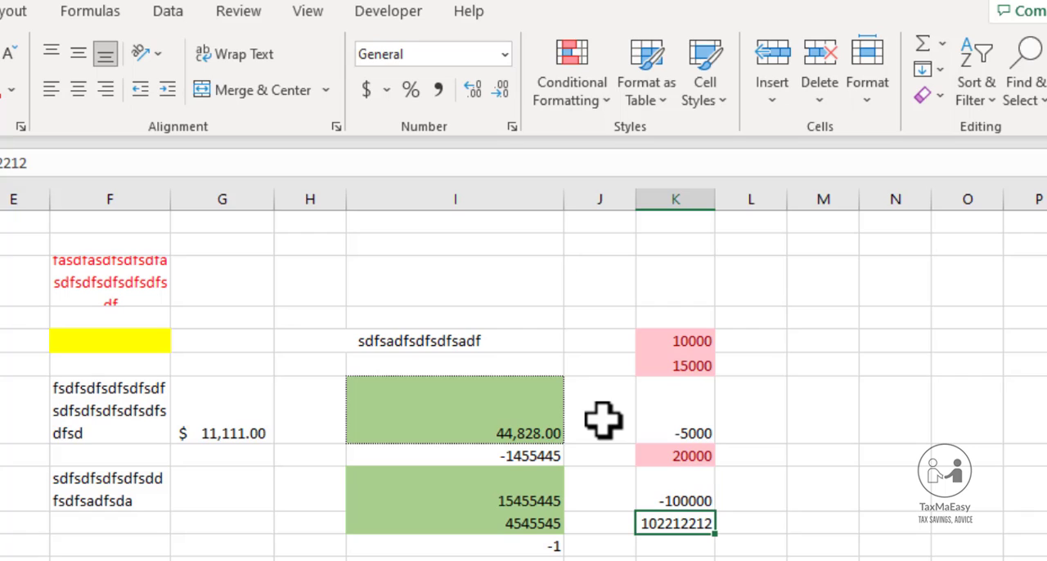
pyautogui.hotkey('shift', 'Up')
pyautogui.hotkey('shift', 'Up')
pyautogui.hotkey('shift', 'Up')
pyautogui.hotkey('shift', 'Up')
pyautogui.hotkey('shift', 'Up')
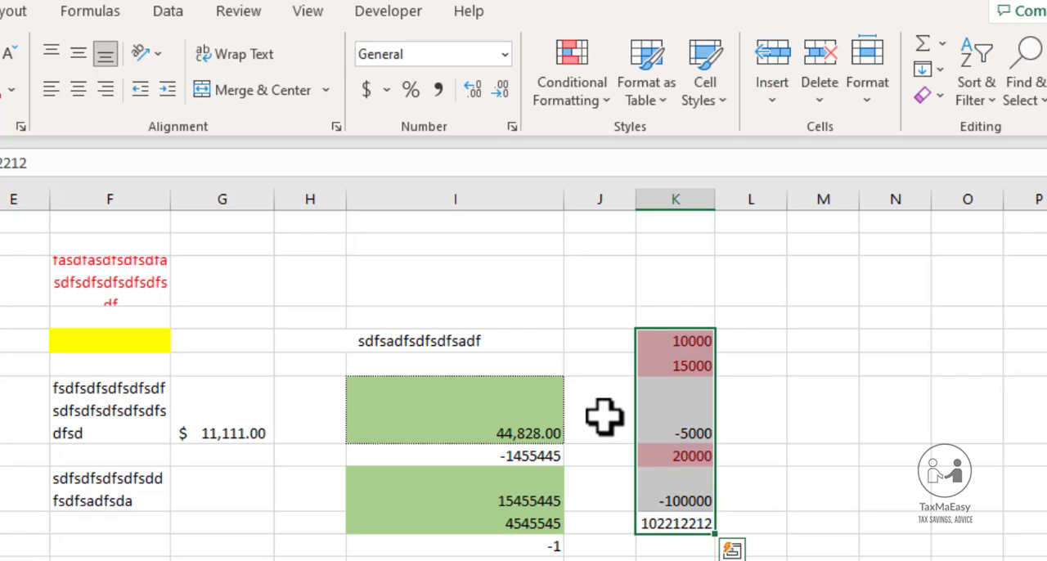
pyautogui.click(595, 108)
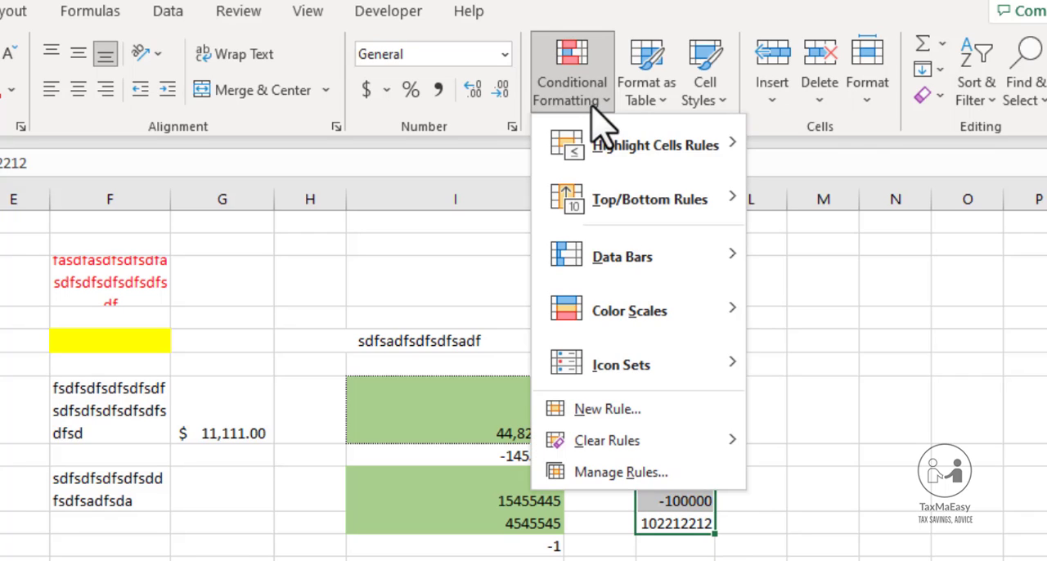
pyautogui.press('Escape')
pyautogui.press('Left')
pyautogui.press('Left')
pyautogui.press('Left')
pyautogui.press('Left')
pyautogui.press('Left')
pyautogui.press('Left')
pyautogui.press('Left')
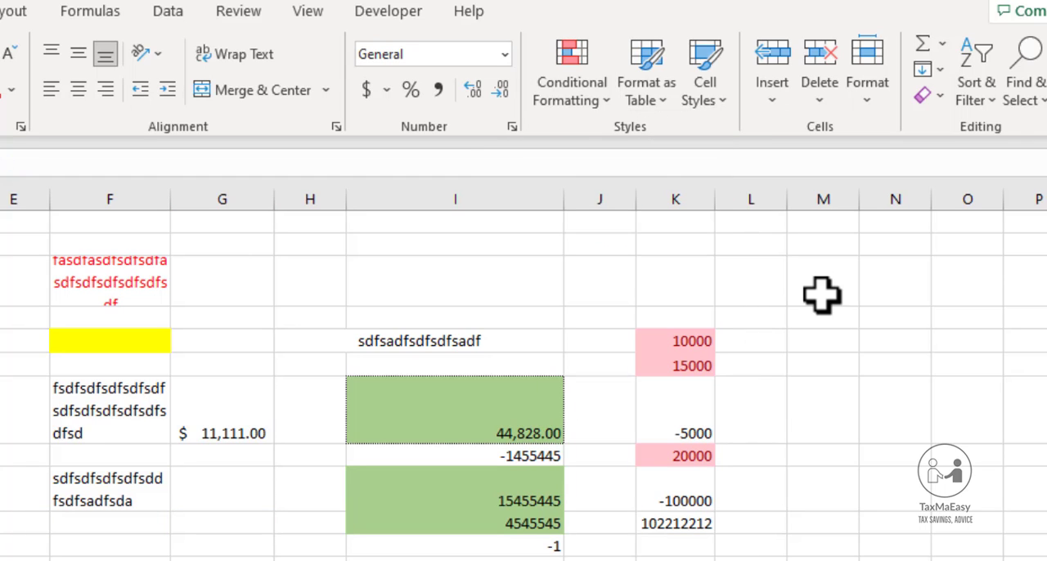
pyautogui.press('Right')
pyautogui.press('Right')
pyautogui.press('Right')
pyautogui.press('Right')
pyautogui.press('Right')
pyautogui.press('Right')
pyautogui.press('Right')
pyautogui.press('Right')
pyautogui.press('Right')
pyautogui.press('Right')
pyautogui.press('Right')
pyautogui.press('Right')
pyautogui.press('Right')
pyautogui.press('Right')
pyautogui.press('Right')
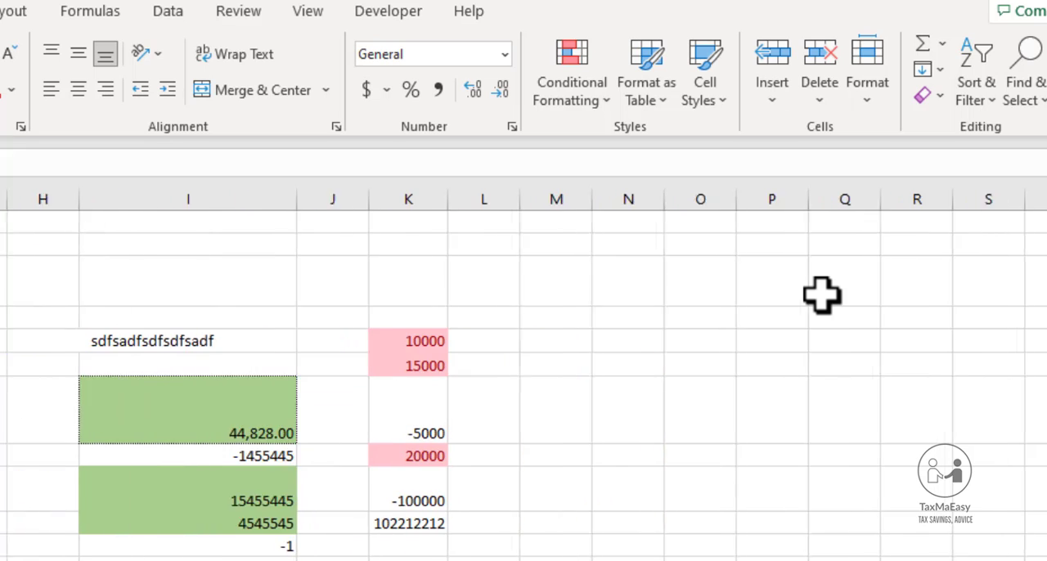
pyautogui.press('Left')
pyautogui.press('Left')
pyautogui.press('Left')
pyautogui.press('Left')
pyautogui.press('Left')
pyautogui.press('Left')
pyautogui.press('Left')
pyautogui.press('Left')
pyautogui.press('Up')
pyautogui.press('Up')
pyautogui.press('Up')
pyautogui.press('Up')
pyautogui.press('Up')
pyautogui.press('Up')
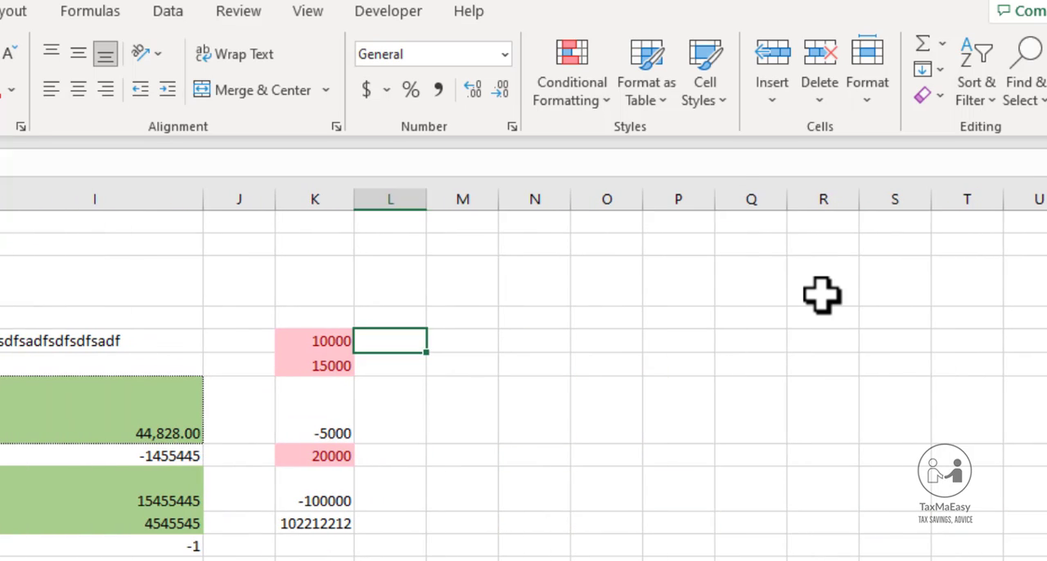
# Select cells K5 to K10 and look through the Data Bars, Color Scales and Icon Sets options for them
pyautogui.press('Left')
pyautogui.hotkey('shift', 'Down')
pyautogui.hotkey('shift', 'Down')
pyautogui.hotkey('shift', 'Down')
pyautogui.hotkey('shift', 'Down')
pyautogui.hotkey('shift', 'Down')
pyautogui.hotkey('shift', 'Down')
pyautogui.hotkey('shift', 'Down')
pyautogui.hotkey('shift', 'Down')
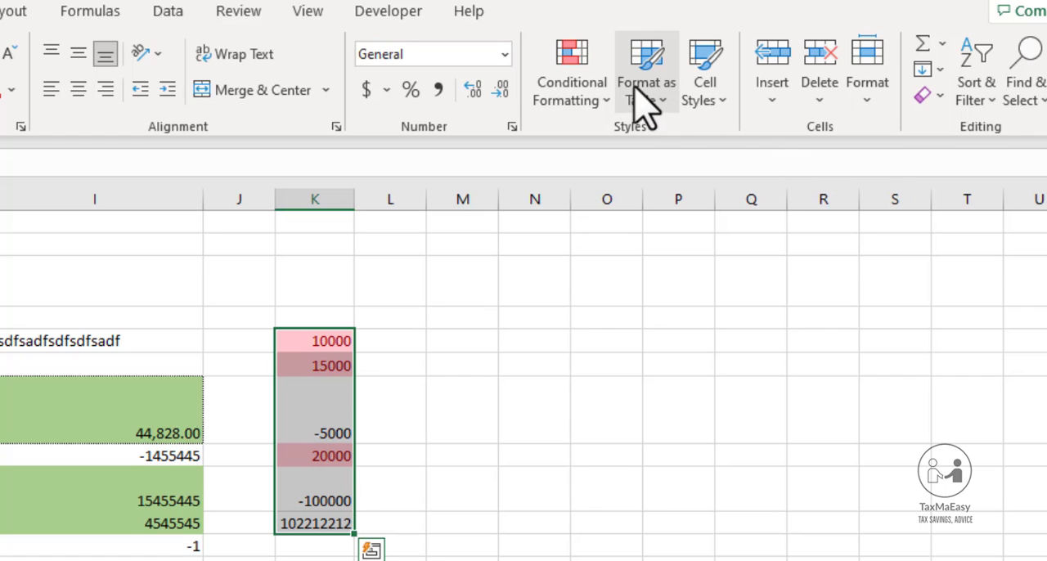
pyautogui.click(605, 98)
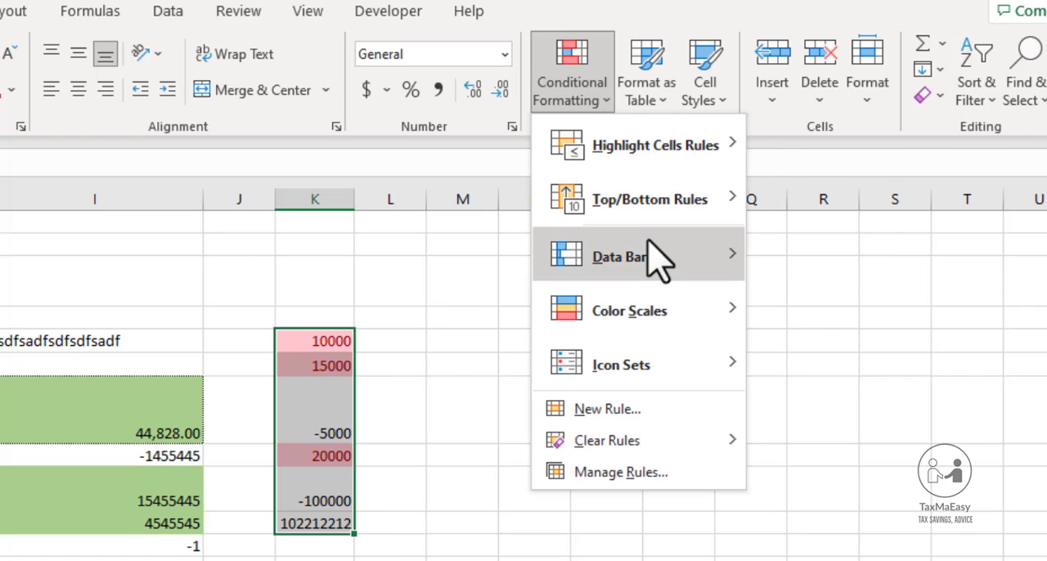
pyautogui.moveTo(676, 324)
pyautogui.moveTo(679, 368)
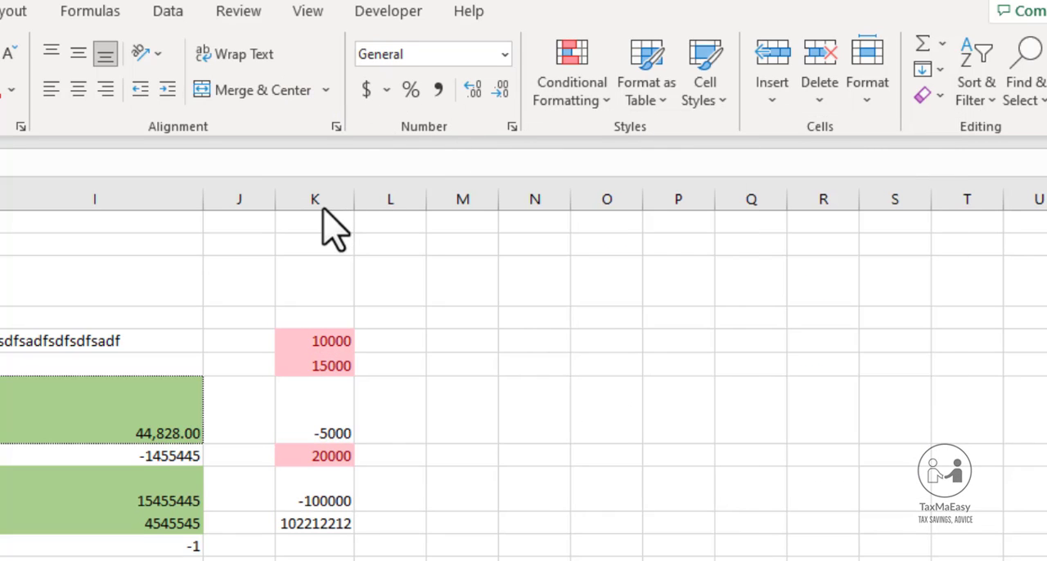
# Clear the conditional formatting rules from the entire sheet
pyautogui.click(324, 209)
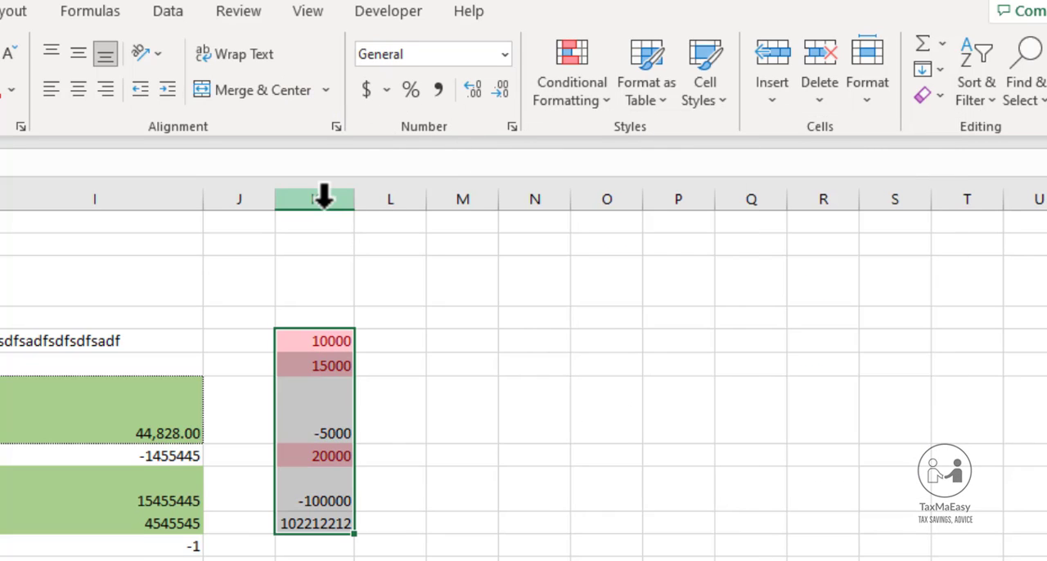
pyautogui.click(596, 115)
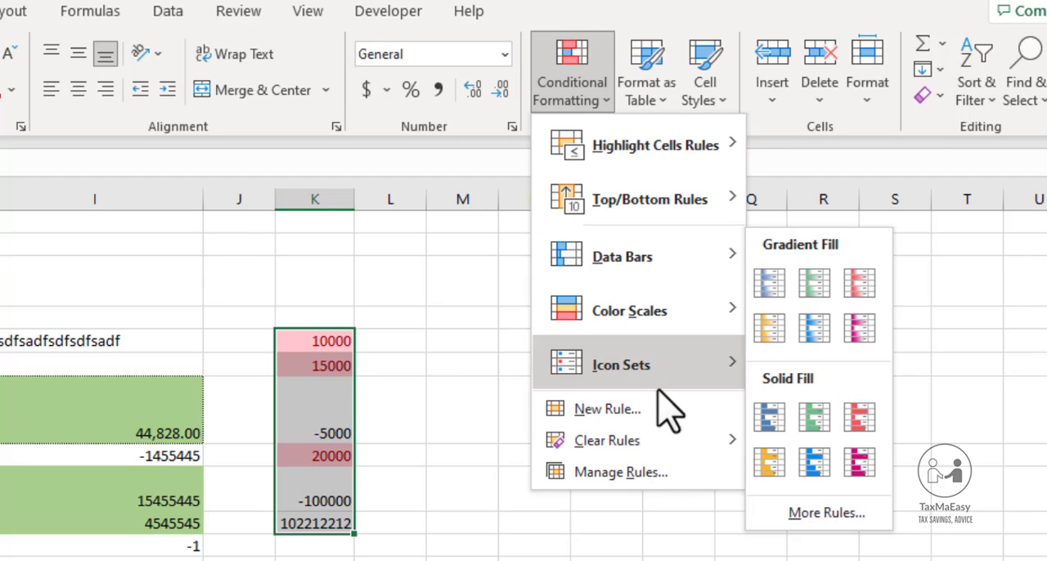
pyautogui.moveTo(636, 450)
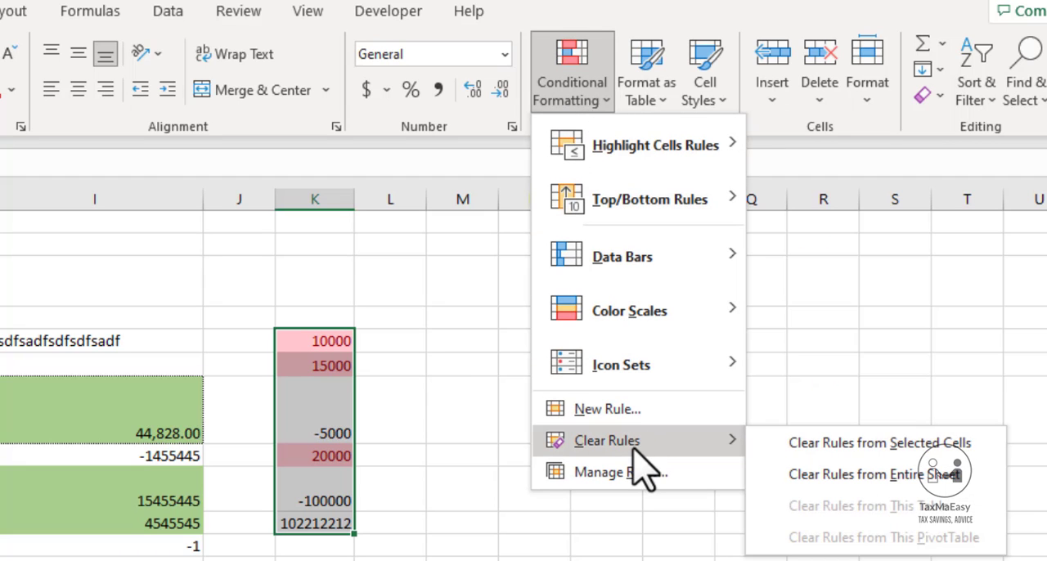
pyautogui.click(828, 483)
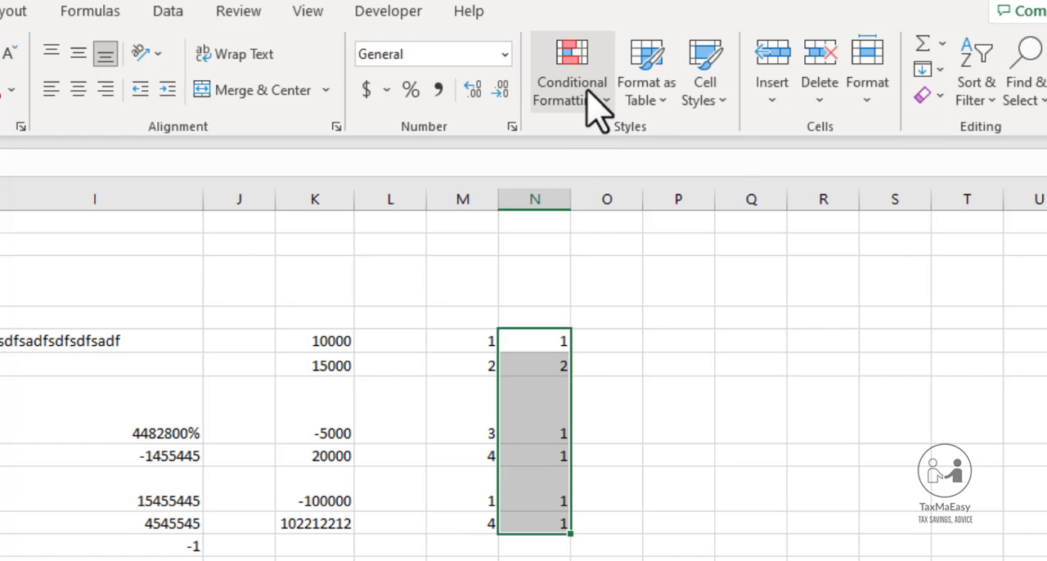
# Look through the conditional formatting Icon Sets for the selected cells N5 to N10 without applying any
pyautogui.click(590, 94)
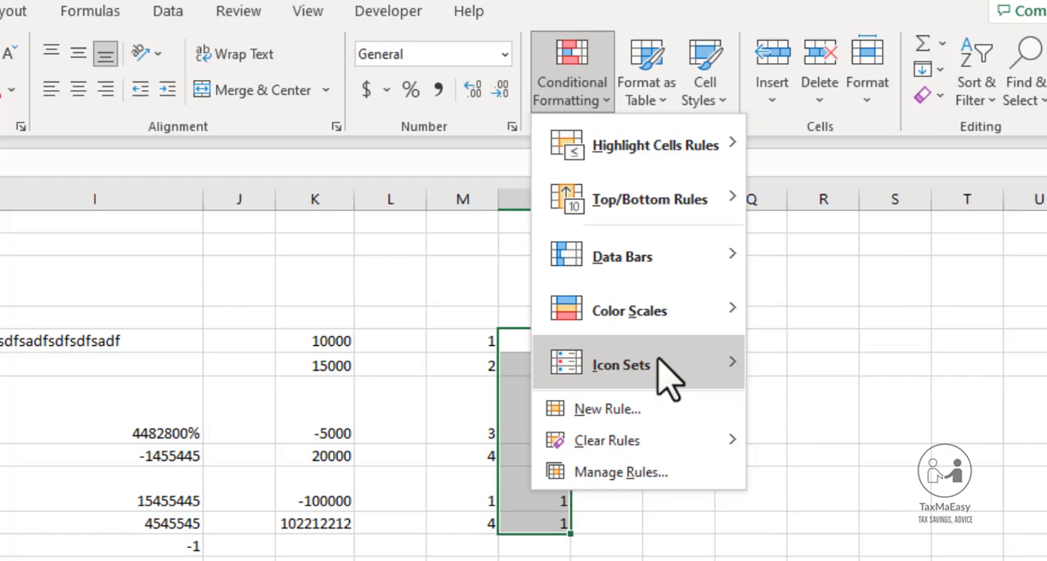
pyautogui.moveTo(669, 377)
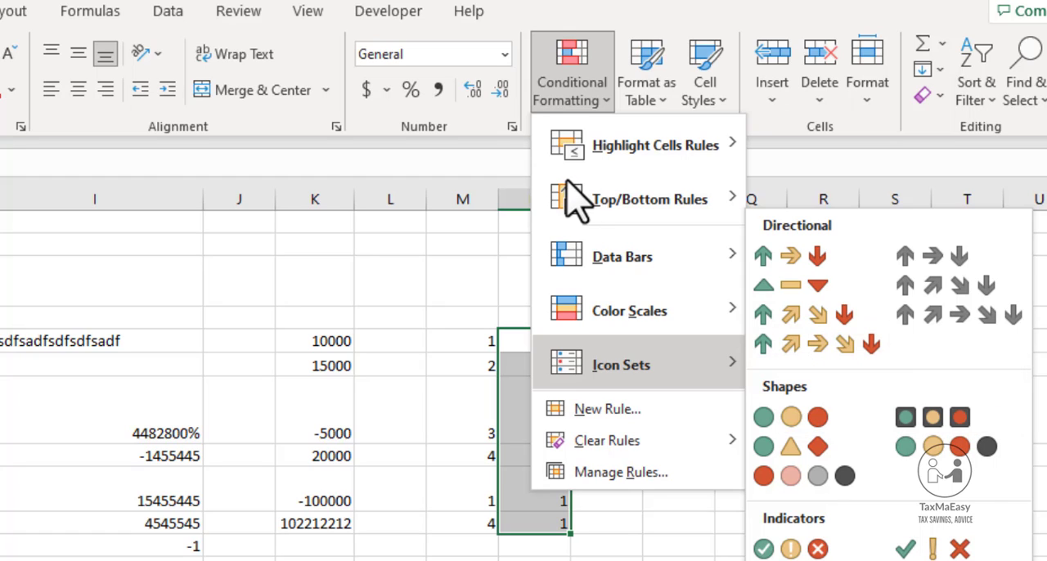
pyautogui.click(481, 401)
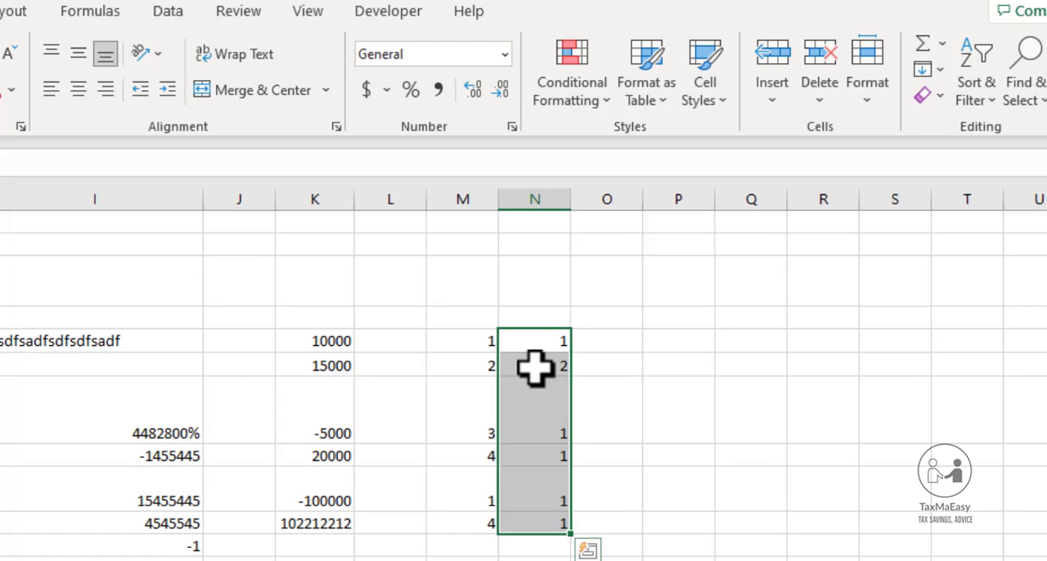
pyautogui.click(578, 99)
pyautogui.moveTo(675, 274)
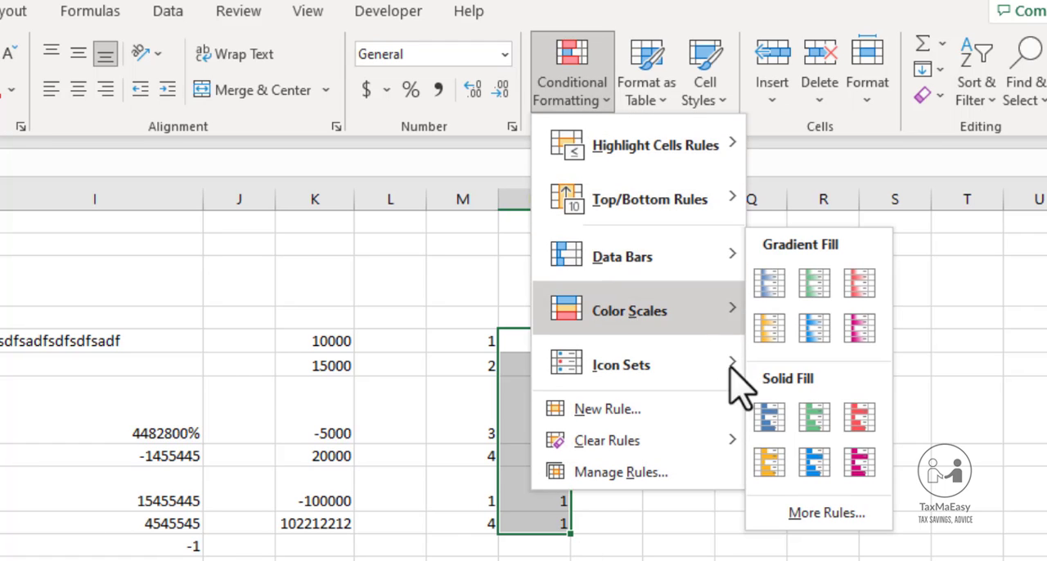
pyautogui.click(1019, 485)
pyautogui.click(1014, 468)
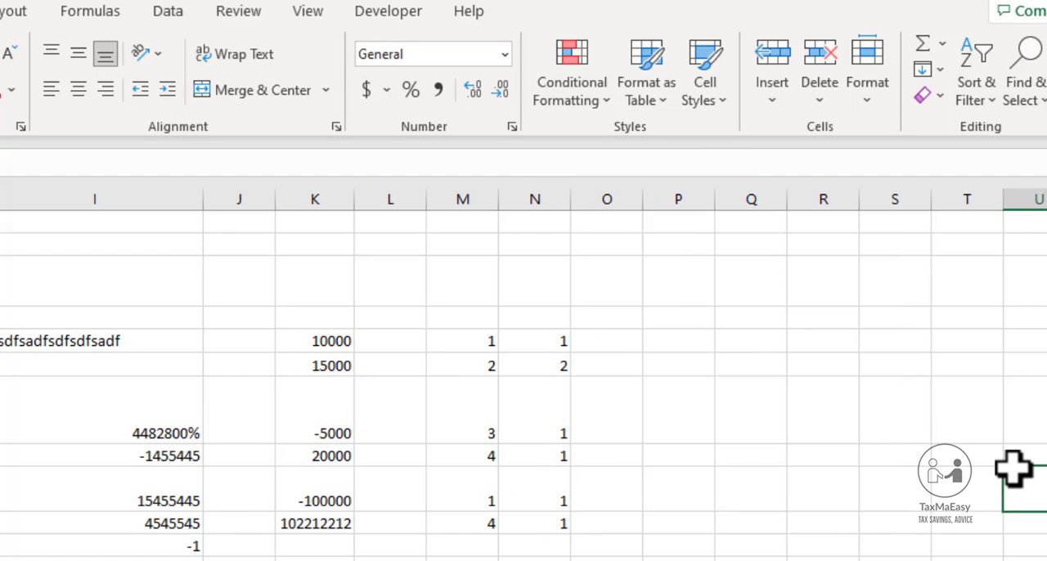
# Reselect cells N5 to N10 and examine the directional, shape and indicator icon sets for them
pyautogui.press('Right')
pyautogui.press('Right')
pyautogui.press('Right')
pyautogui.press('Left')
pyautogui.press('Left')
pyautogui.press('Left')
pyautogui.press('Left')
pyautogui.press('Left')
pyautogui.press('Left')
pyautogui.press('Left')
pyautogui.press('Left')
pyautogui.press('Left')
pyautogui.press('Up')
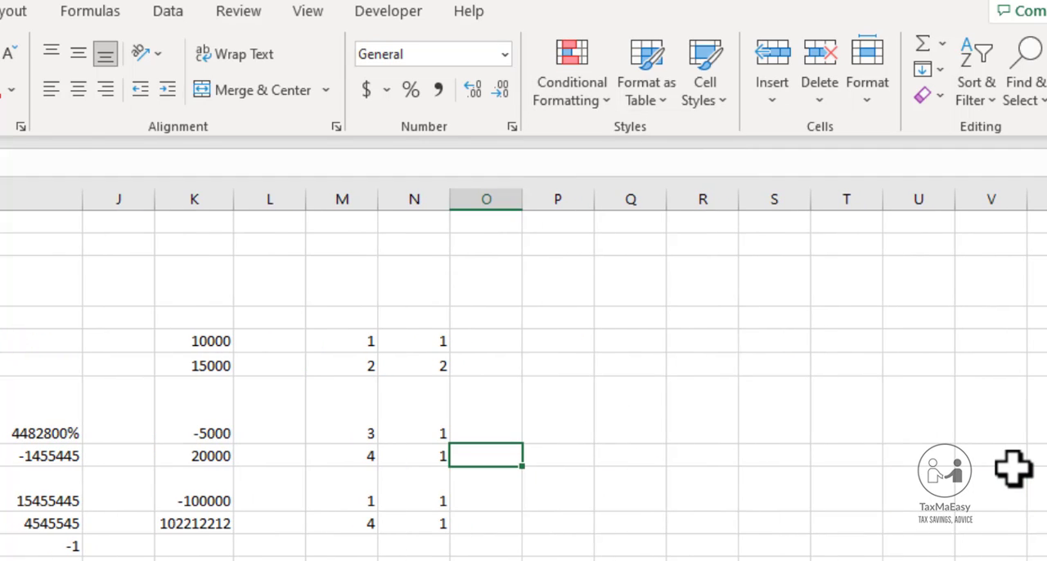
pyautogui.press('Left')
pyautogui.press('Up')
pyautogui.press('Up')
pyautogui.press('Up')
pyautogui.press('Up')
pyautogui.hotkey('shift', 'Down')
pyautogui.hotkey('shift', 'Down')
pyautogui.hotkey('shift', 'Down')
pyautogui.hotkey('shift', 'Down')
pyautogui.hotkey('shift', 'Down')
pyautogui.hotkey('shift', 'Down')
pyautogui.hotkey('shift', 'Down')
pyautogui.hotkey('shift', 'Down')
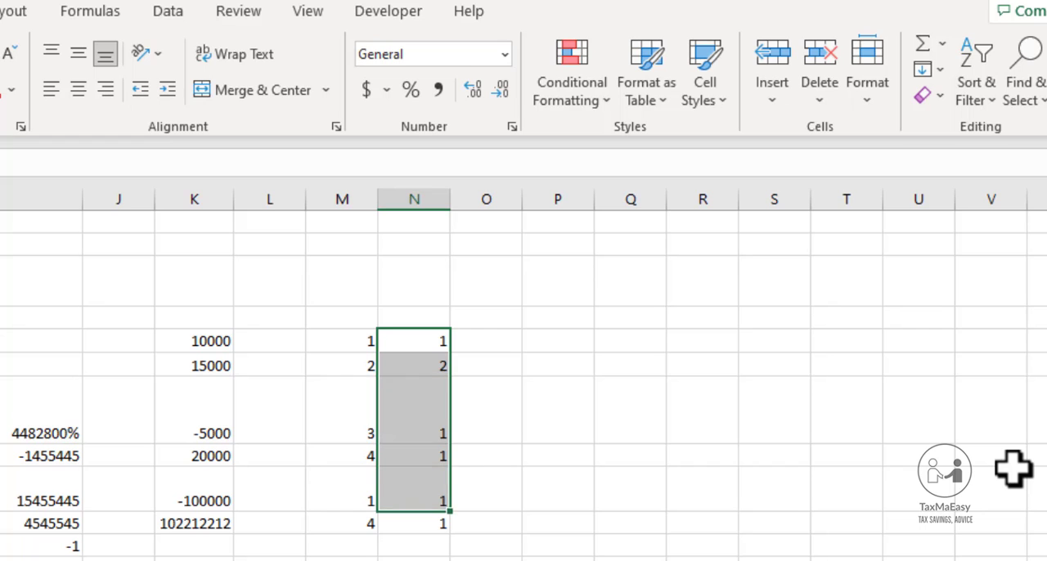
pyautogui.click(577, 70)
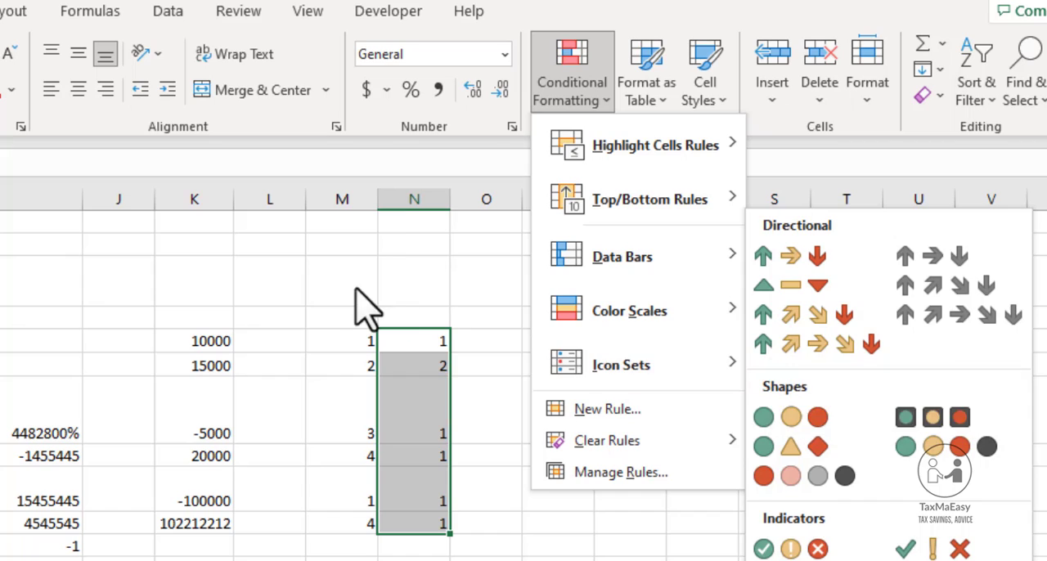
pyautogui.click(338, 327)
pyautogui.click(339, 326)
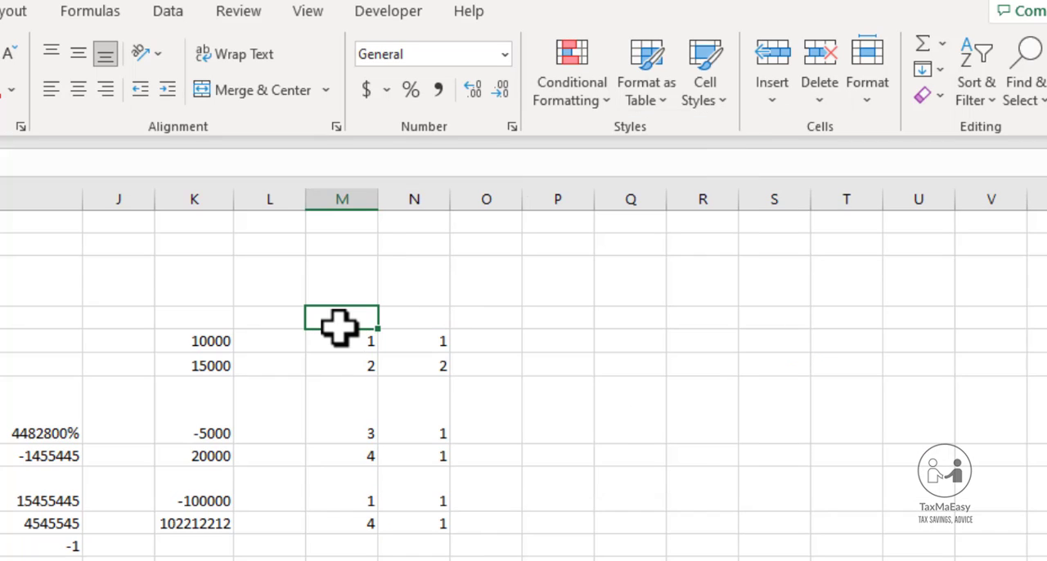
# Select cells M5 to M10 and show the conditional formatting Icon Sets available for them
pyautogui.click(339, 327)
pyautogui.hotkey('shift', 'Down')
pyautogui.hotkey('shift', 'Down')
pyautogui.hotkey('shift', 'Down')
pyautogui.hotkey('shift', 'Down')
pyautogui.hotkey('shift', 'Down')
pyautogui.hotkey('shift', 'Down')
pyautogui.hotkey('shift', 'Down')
pyautogui.hotkey('shift', 'Down')
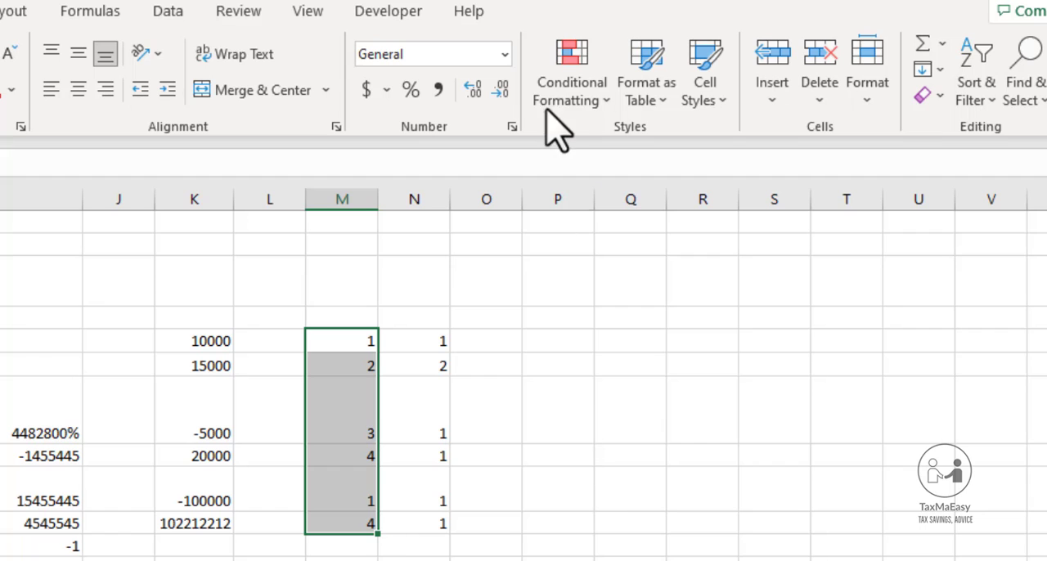
pyautogui.click(582, 84)
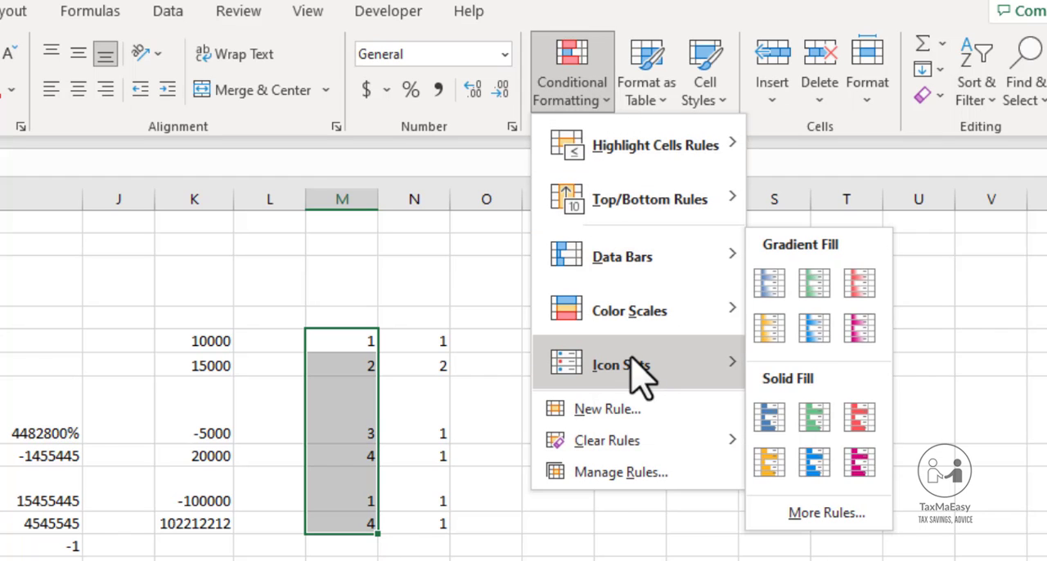
pyautogui.moveTo(642, 368)
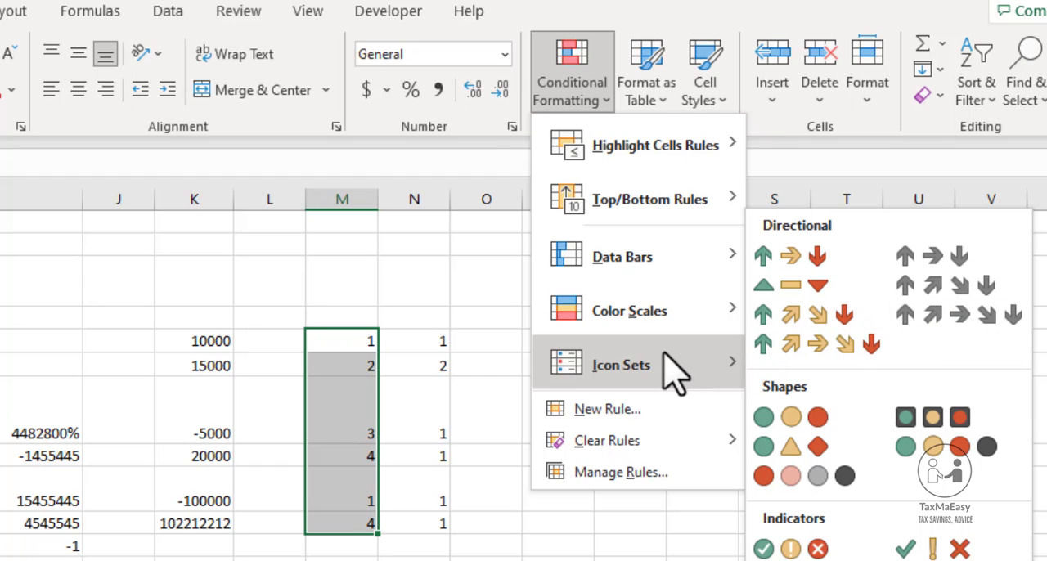
# Examine the rule types for a new conditional formatting rule on cells M5 to M10, including unique or duplicate values, without creating one
pyautogui.moveTo(645, 440)
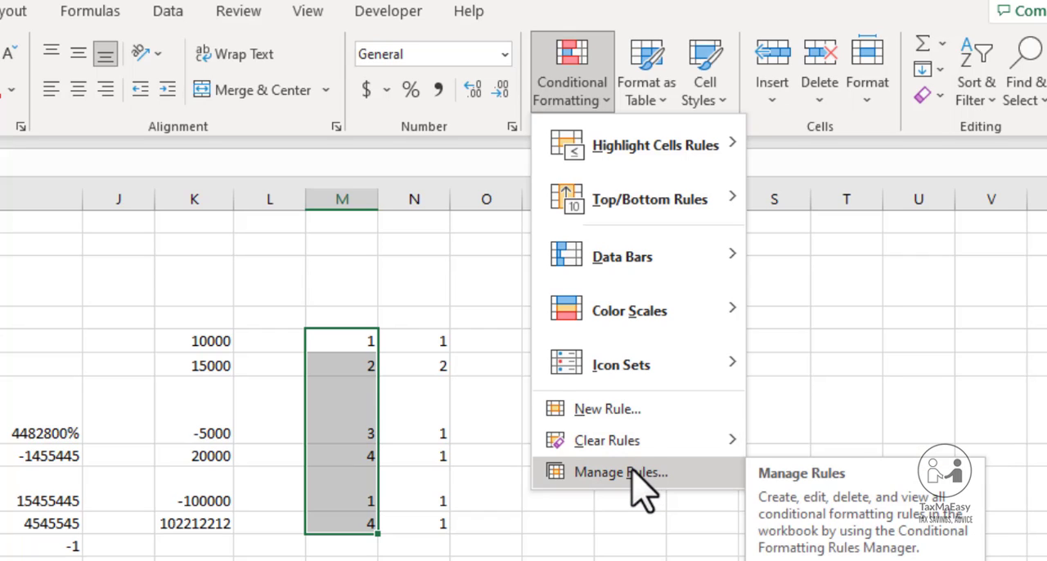
pyautogui.click(624, 413)
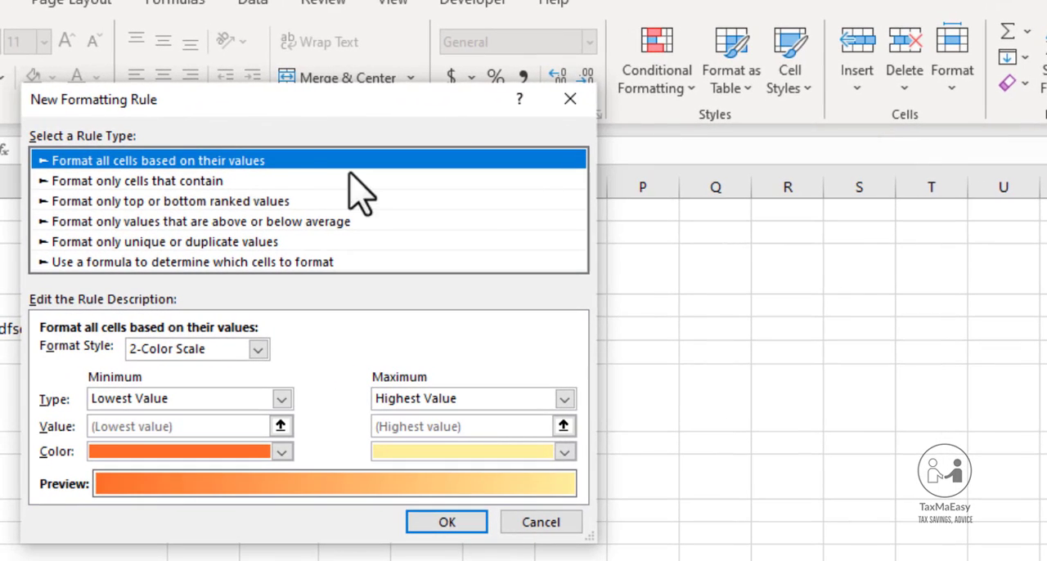
pyautogui.click(185, 182)
pyautogui.click(230, 241)
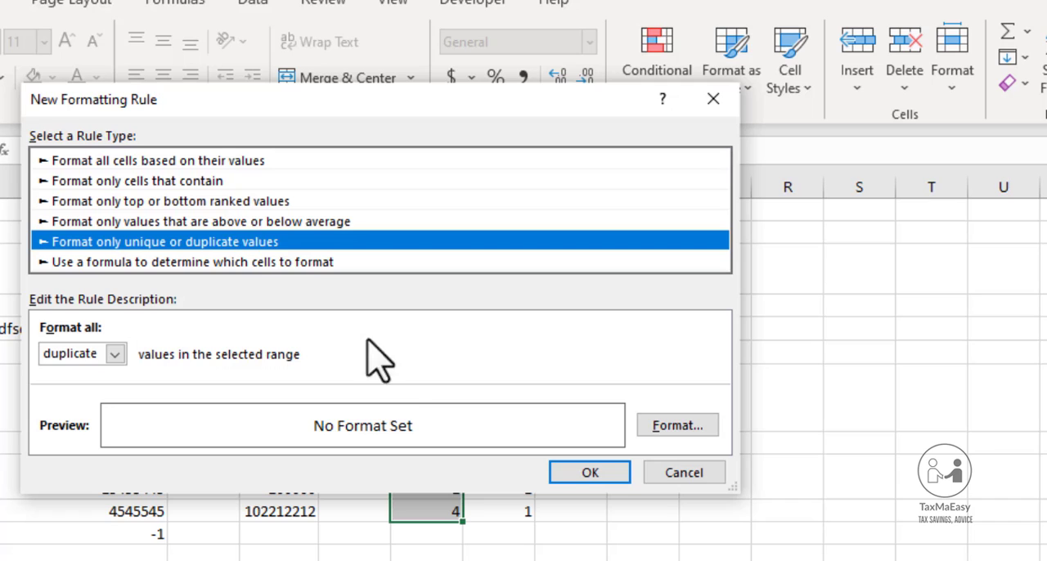
pyautogui.click(686, 481)
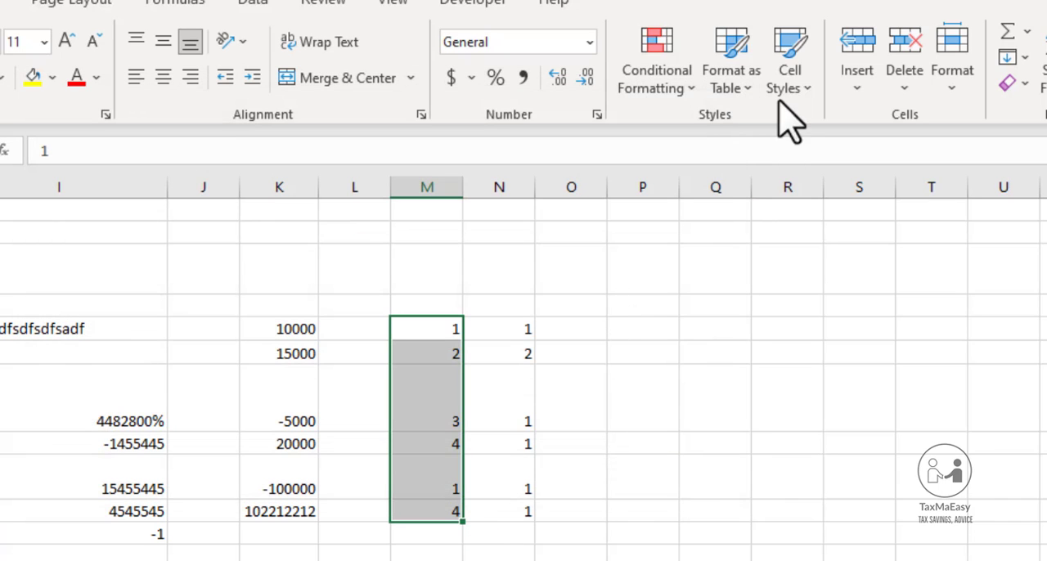
# Format cells M5 to M10 as a table without existing headers, using the Light orange style with a solid header, and view the other table styles
pyautogui.click(724, 92)
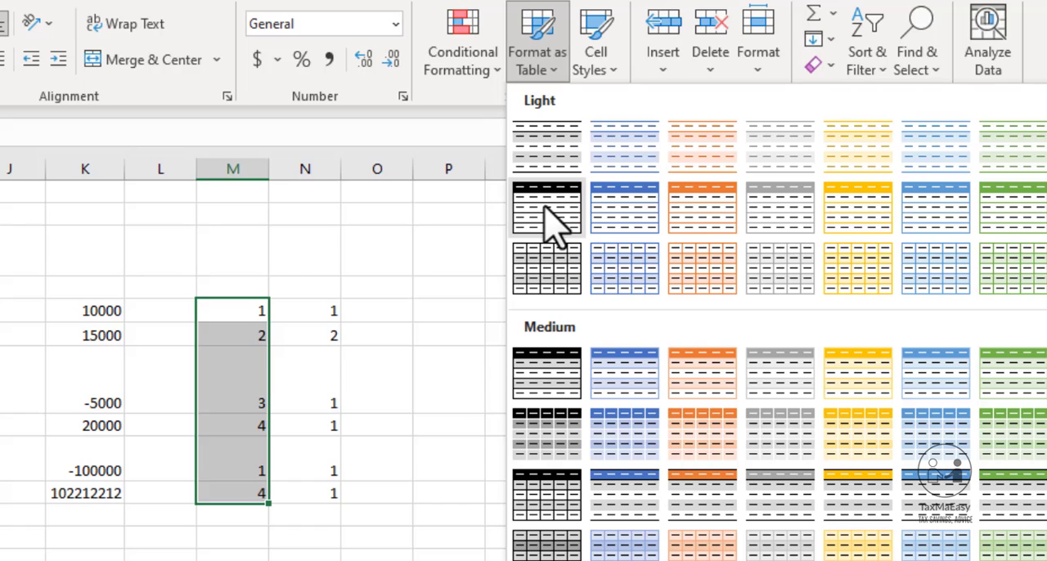
pyautogui.click(681, 218)
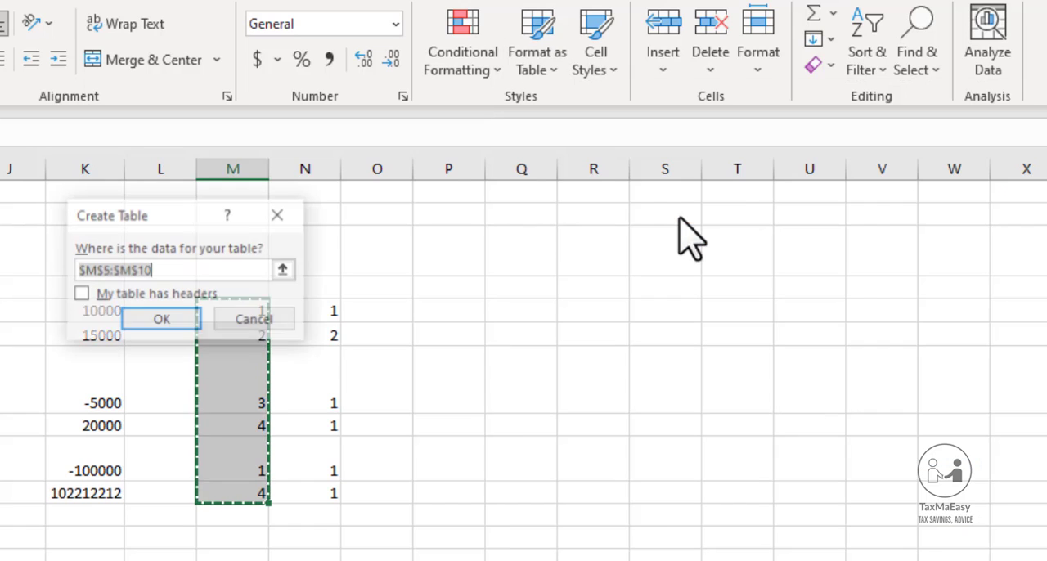
pyautogui.click(151, 323)
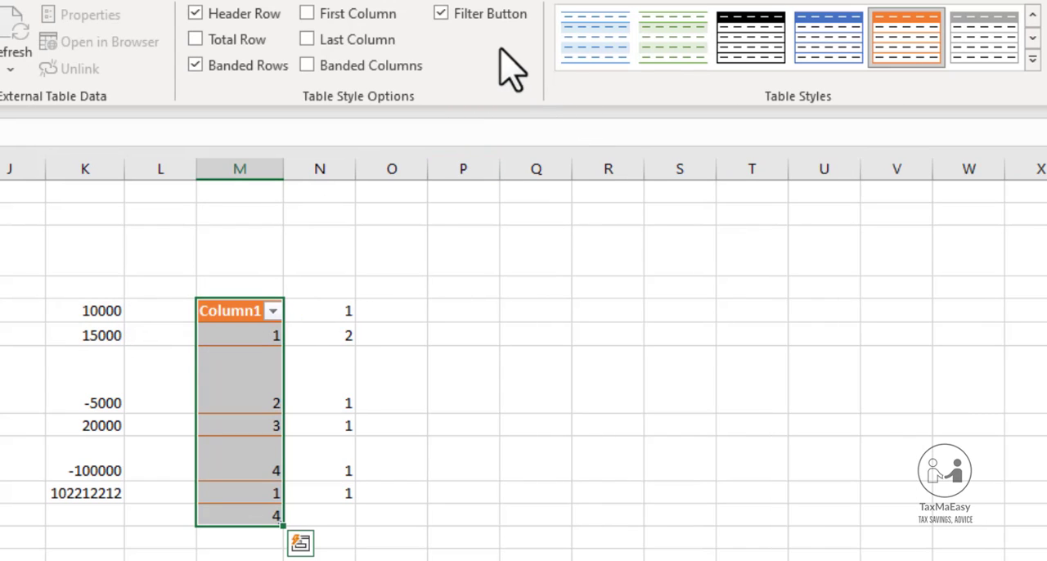
pyautogui.click(1033, 61)
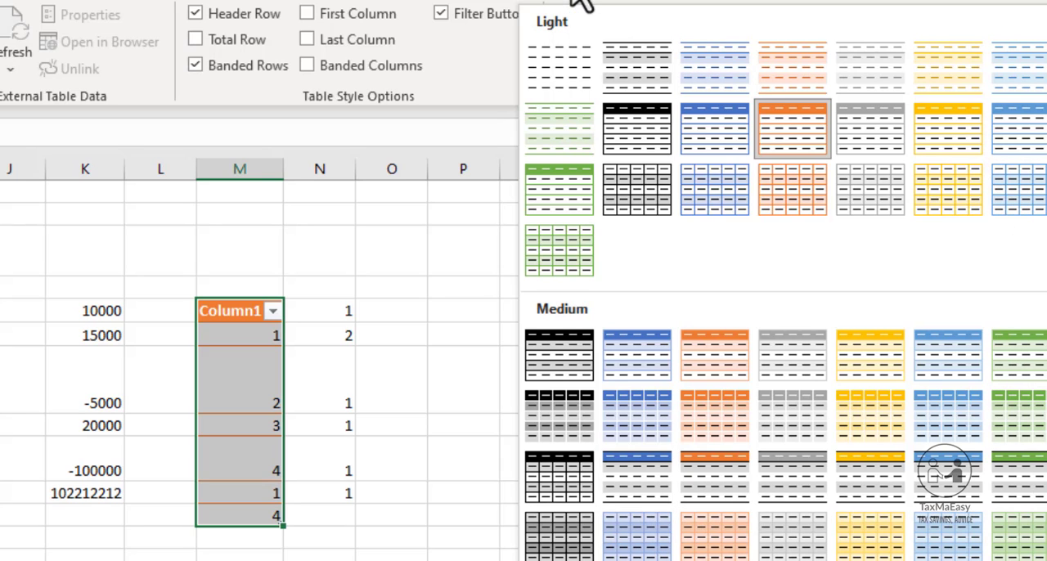
pyautogui.press('Escape')
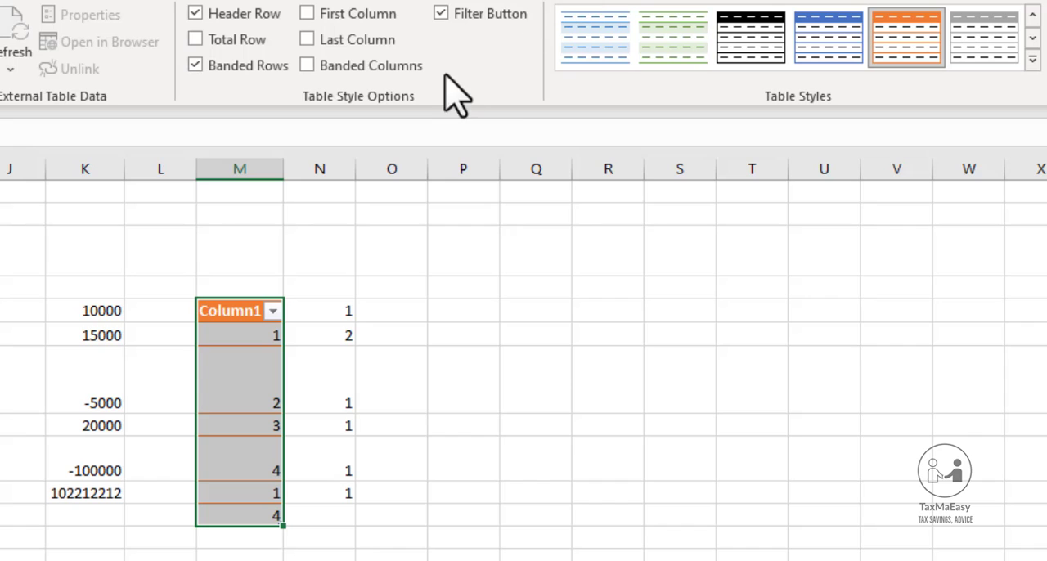